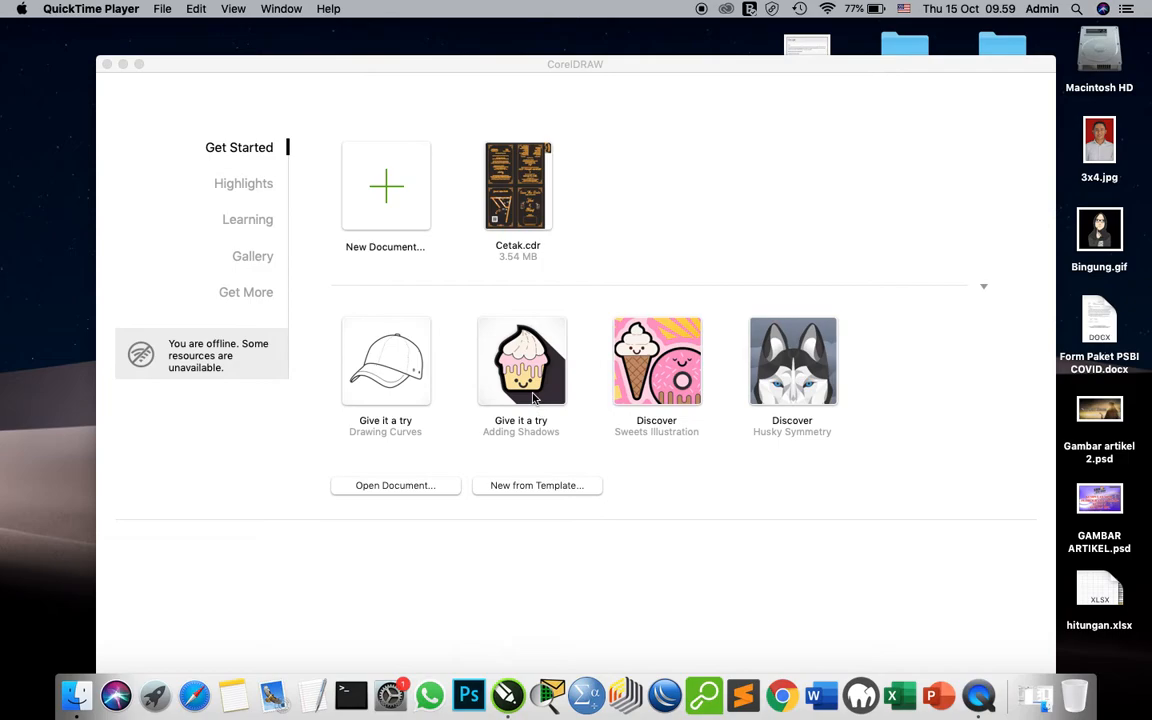
Bring the CorelDRAW welcome window to the front and move it up to just below the menu bar.
{"action": "left_click", "coordinate": [592, 84]}
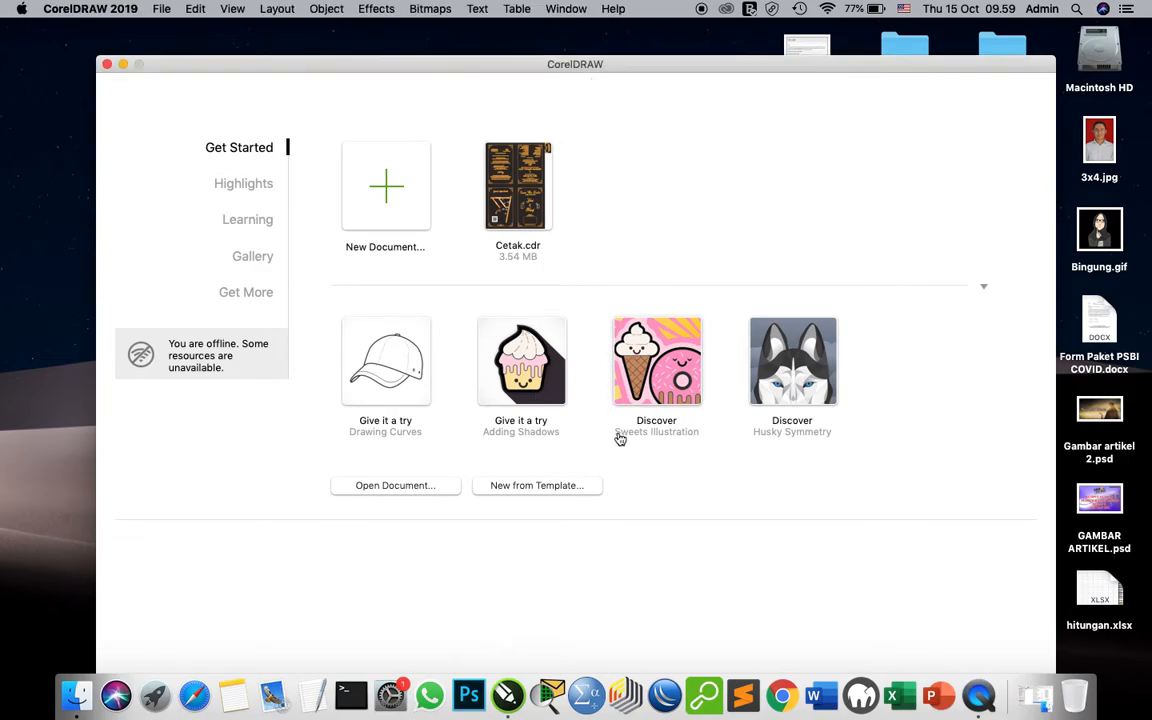
{"action": "left_click_drag", "start_coordinate": [600, 81], "coordinate": [601, 31]}
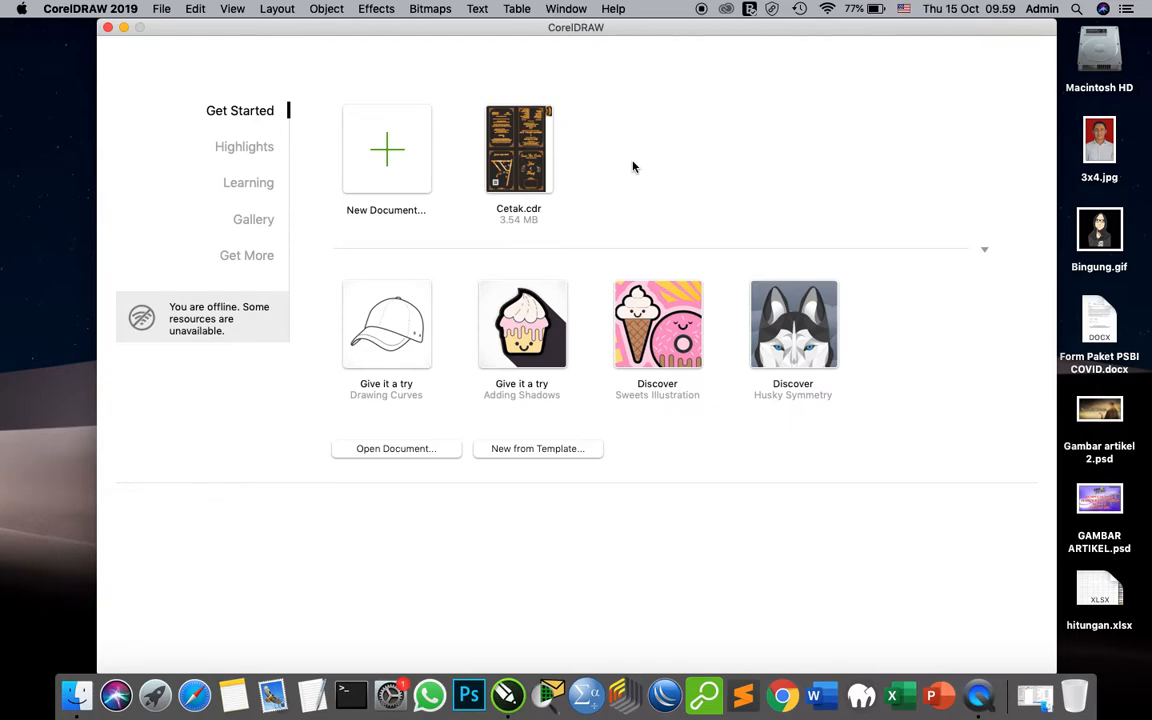
{"action": "left_click", "coordinate": [384, 157]}
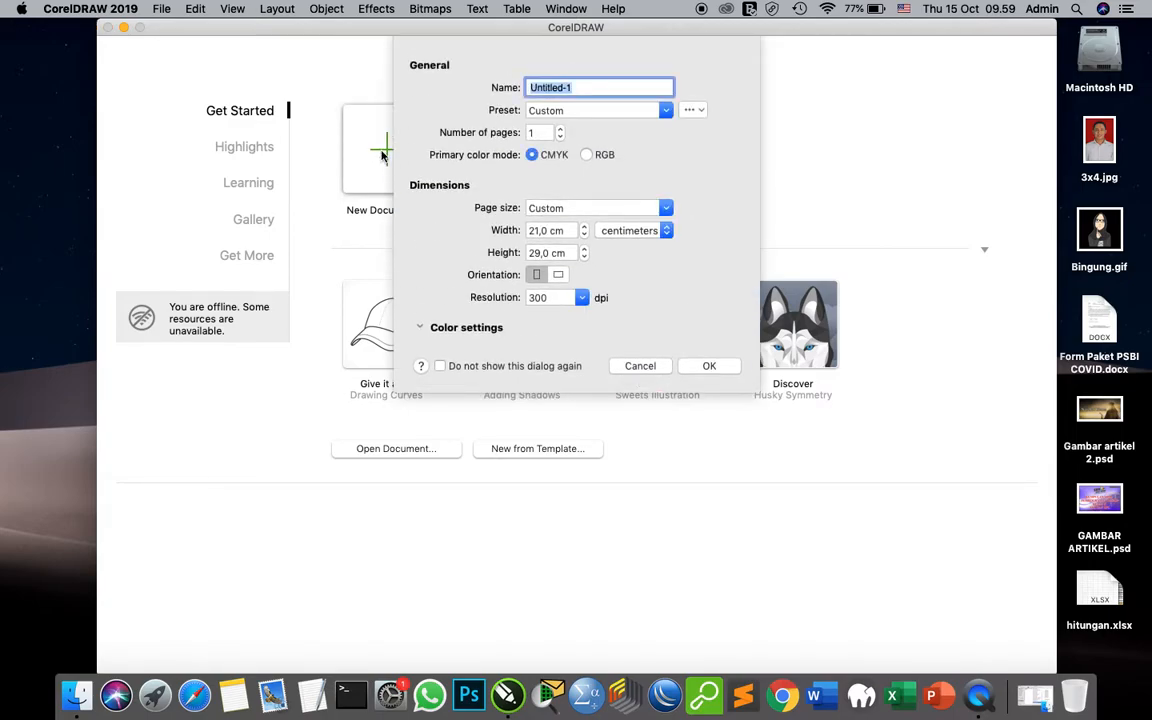
{"action": "left_click", "coordinate": [638, 365]}
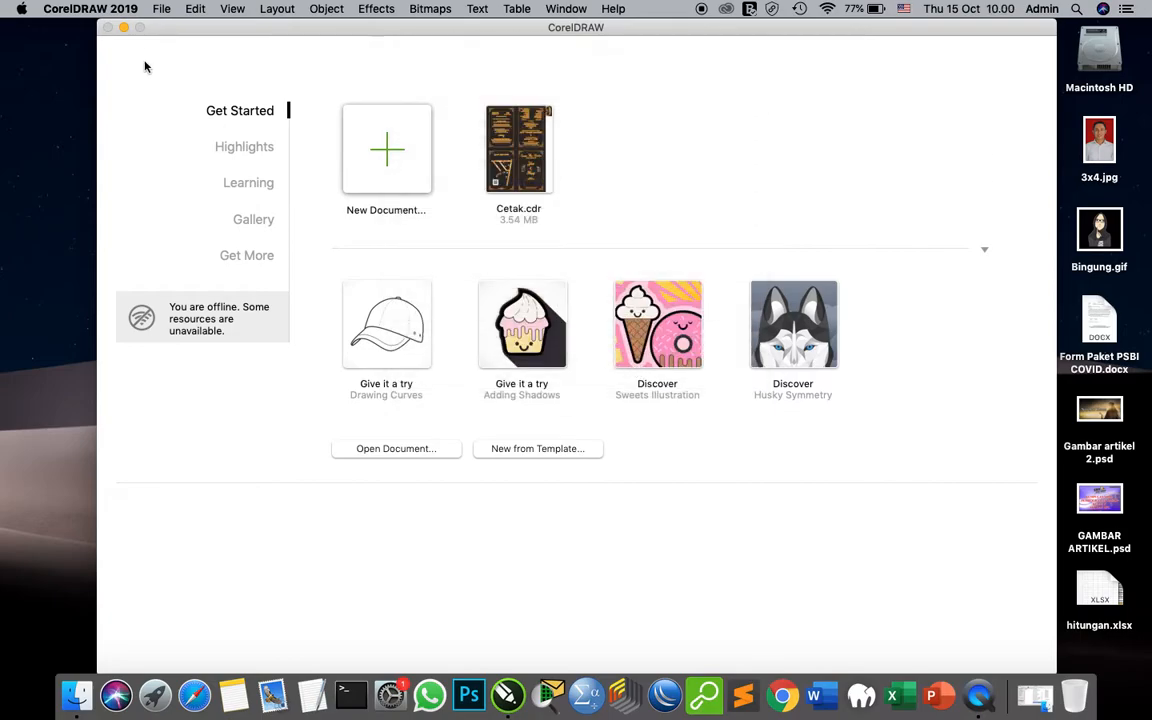
{"action": "left_click", "coordinate": [161, 9]}
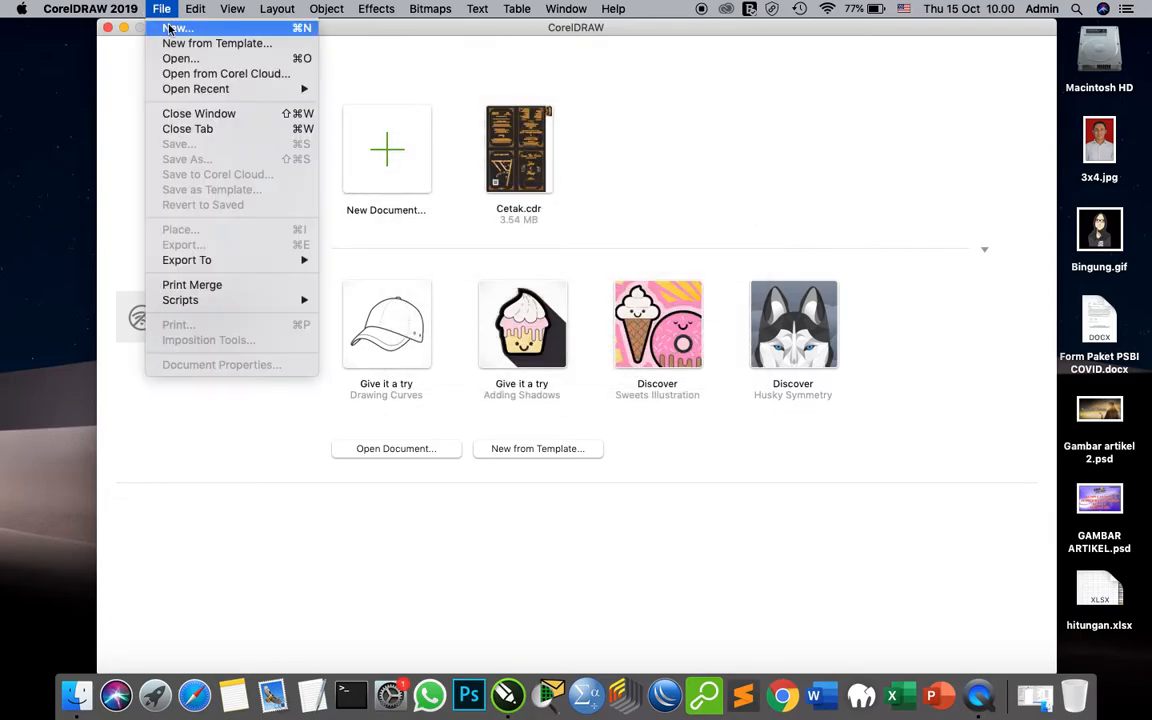
{"action": "left_click", "coordinate": [169, 29]}
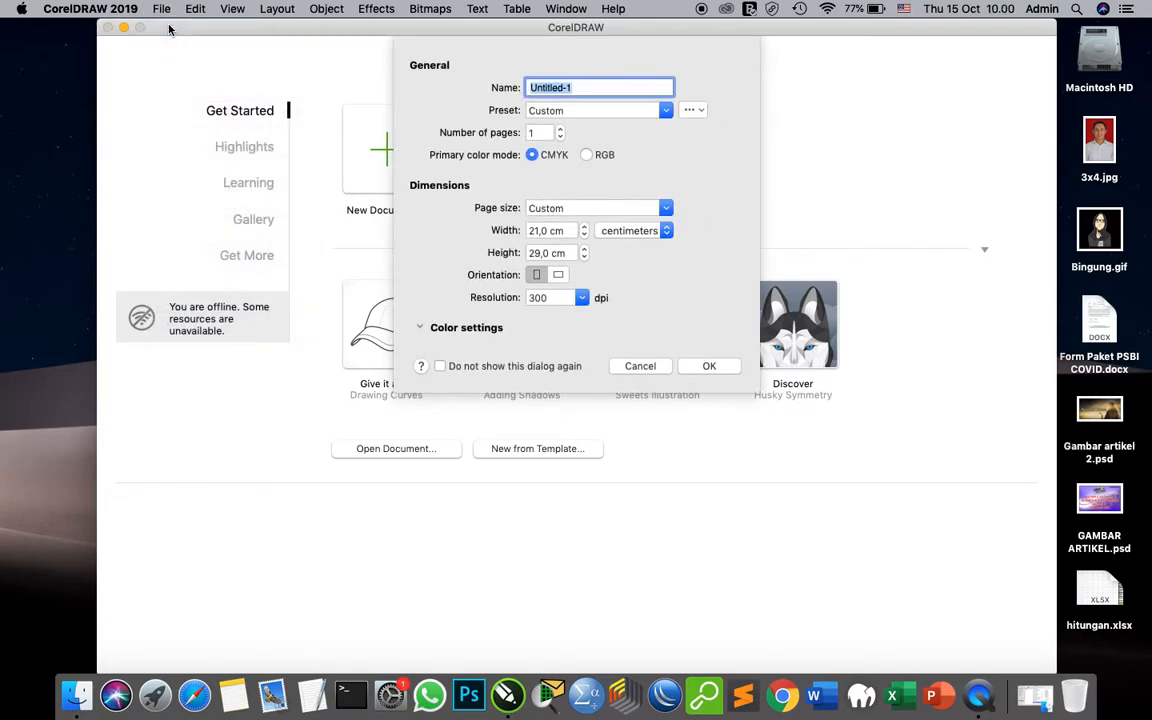
{"action": "left_click", "coordinate": [655, 367]}
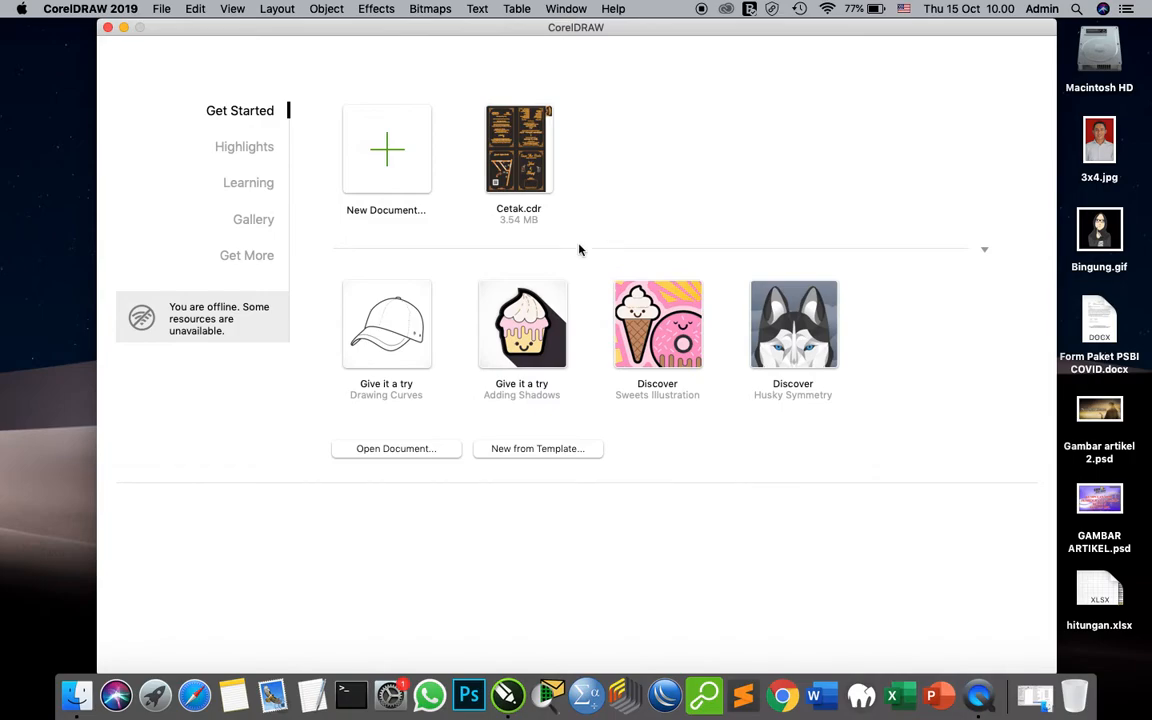
Start a new document named "Desain Logo" with the Custom preset and CMYK as the primary color mode.
{"action": "left_click", "coordinate": [383, 148]}
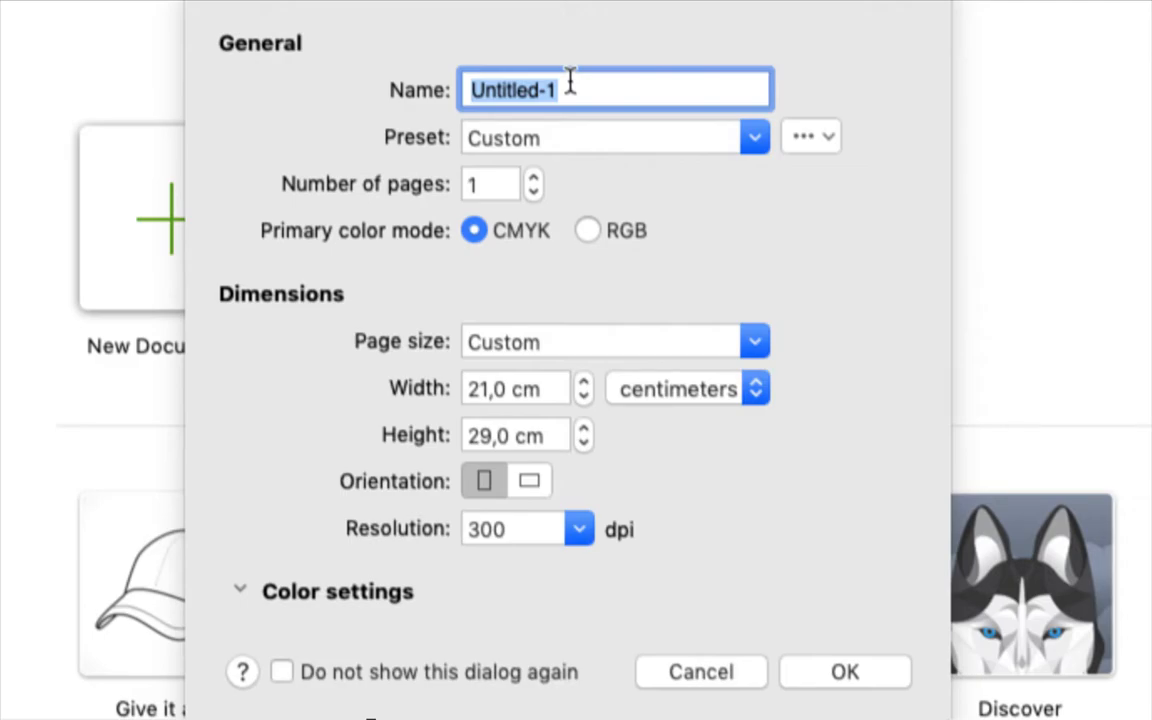
{"action": "type", "text": "Desain "}
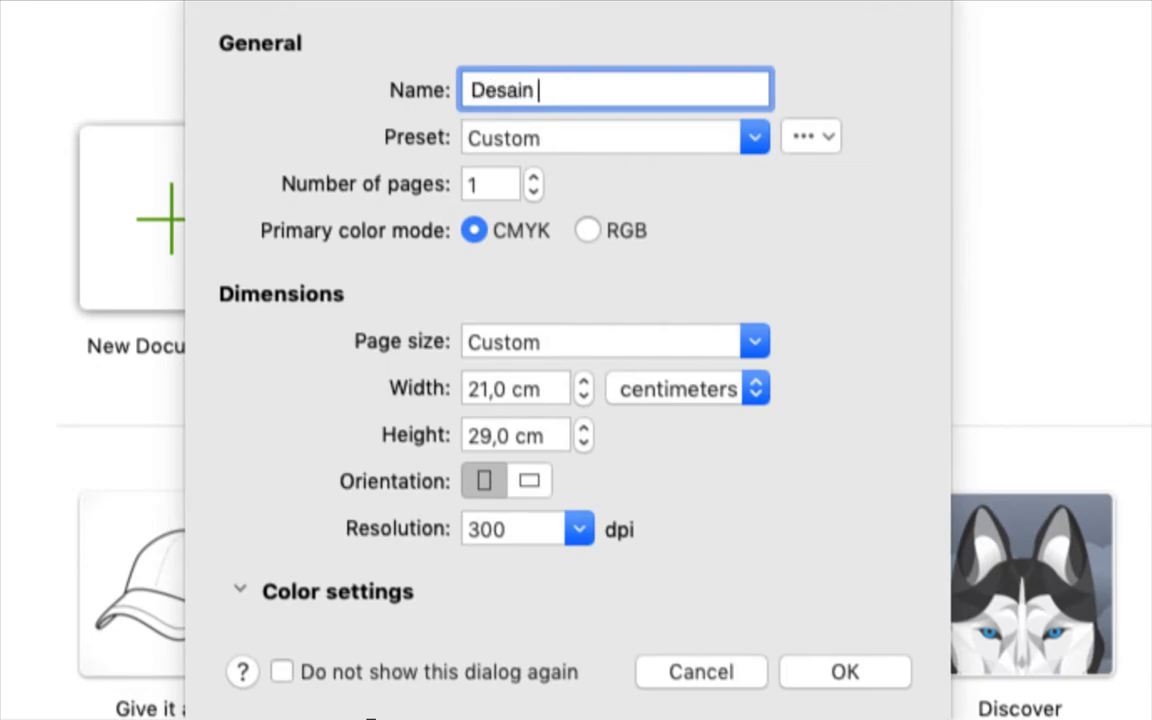
{"action": "type", "text": "Logo"}
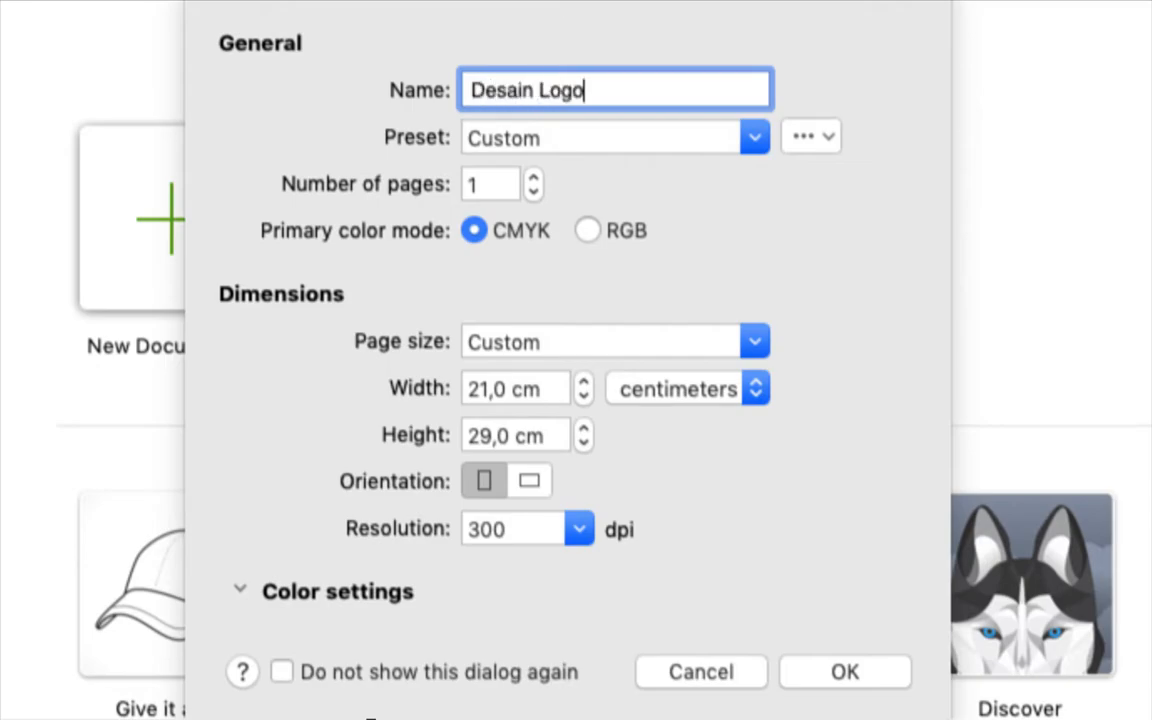
{"action": "left_click", "coordinate": [565, 142]}
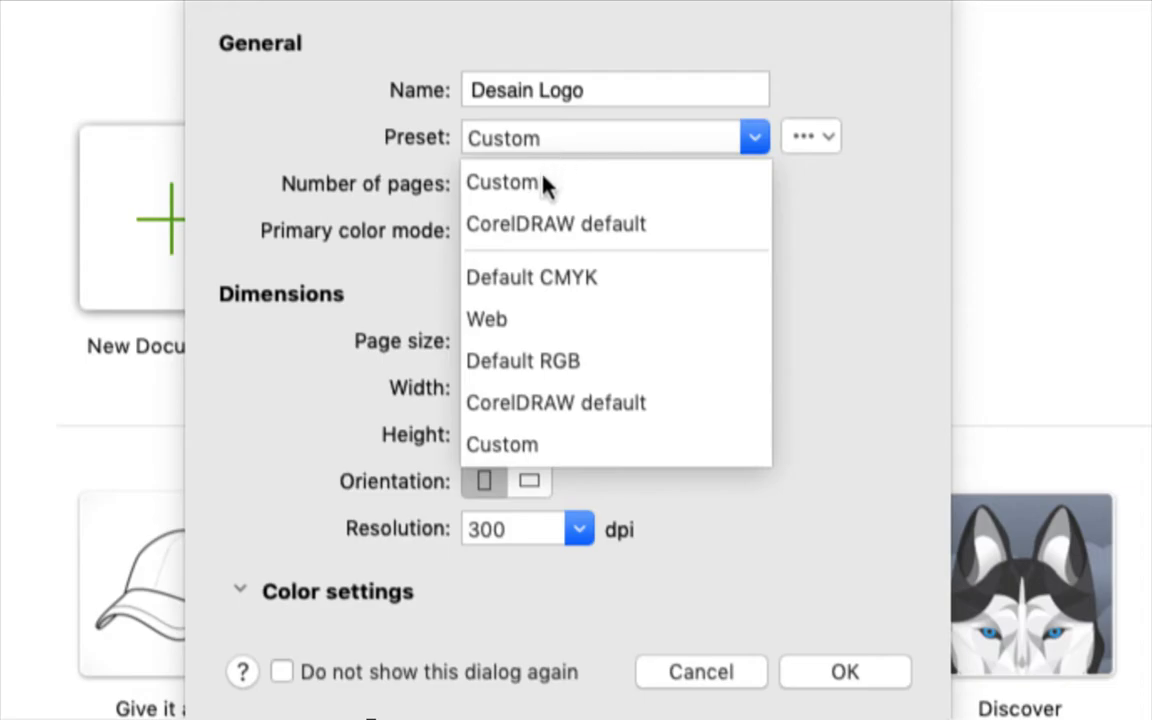
{"action": "left_click", "coordinate": [548, 184]}
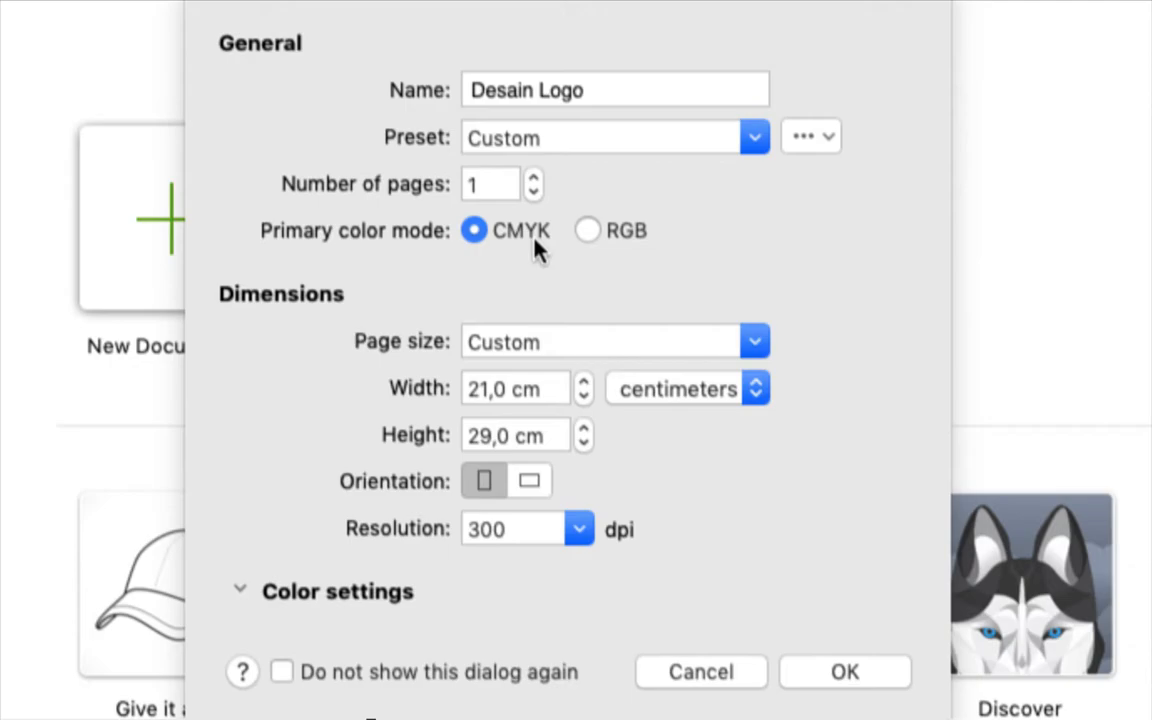
{"action": "left_click", "coordinate": [586, 232]}
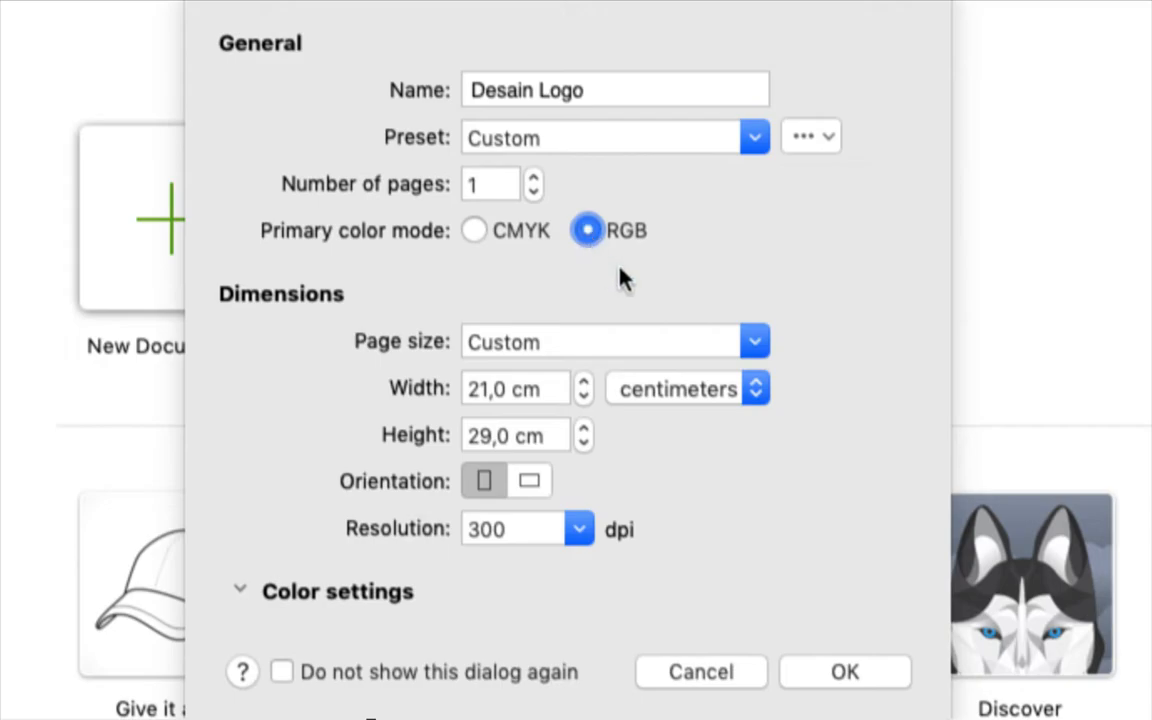
{"action": "left_click", "coordinate": [474, 232]}
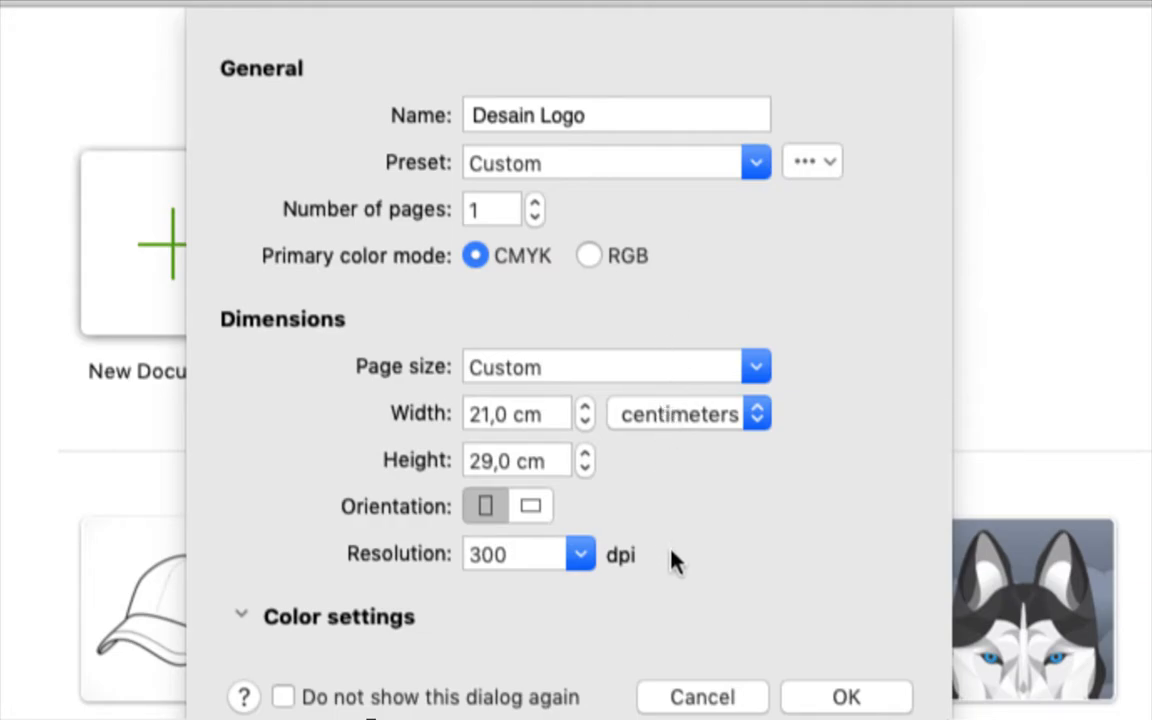
Set the new document's page size to A4 with centimeters as the unit.
{"action": "left_click", "coordinate": [679, 383]}
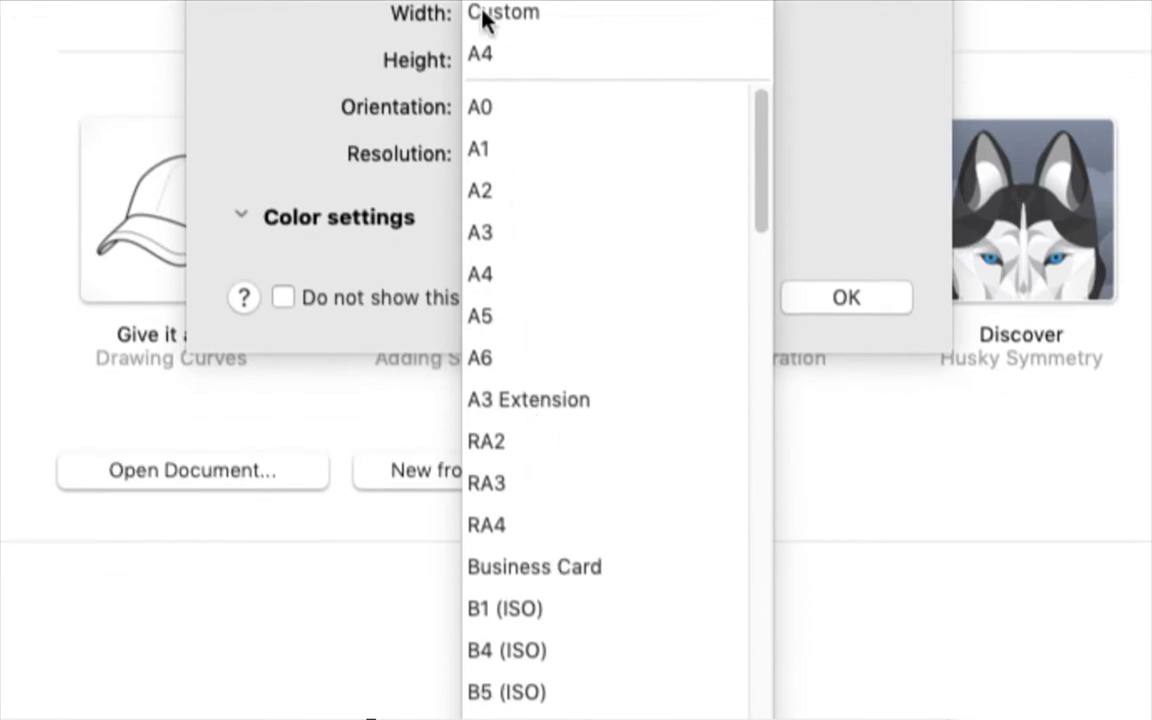
{"action": "left_click", "coordinate": [487, 56]}
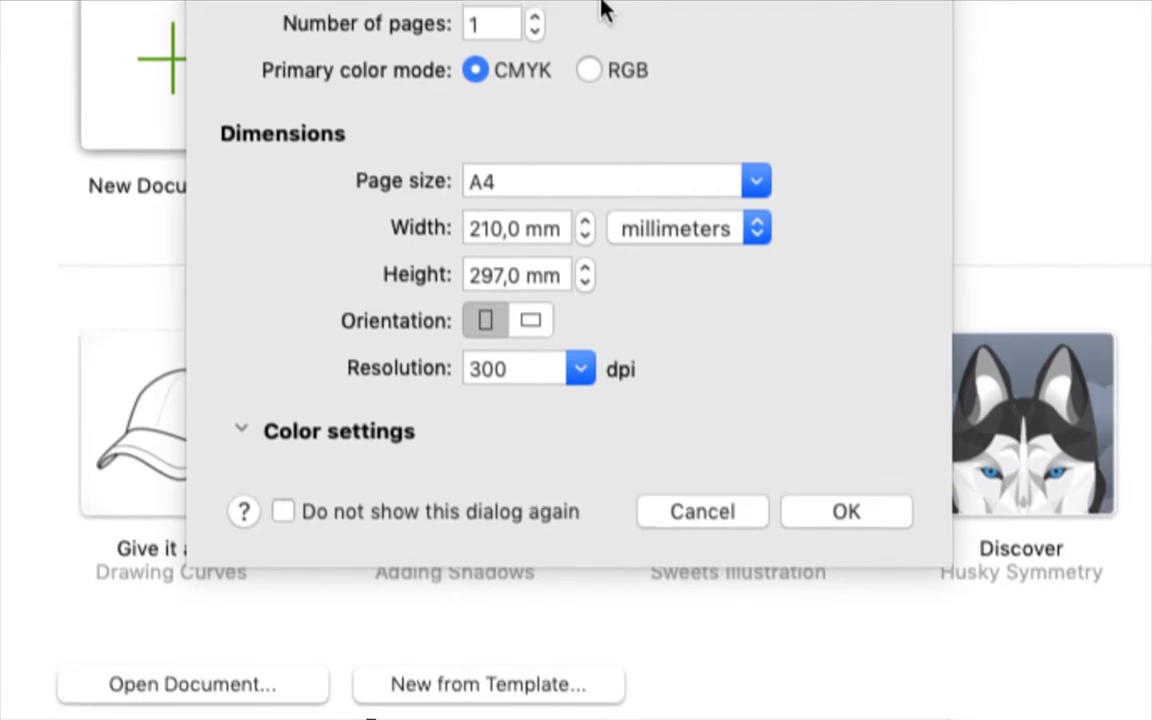
{"action": "left_click", "coordinate": [730, 163]}
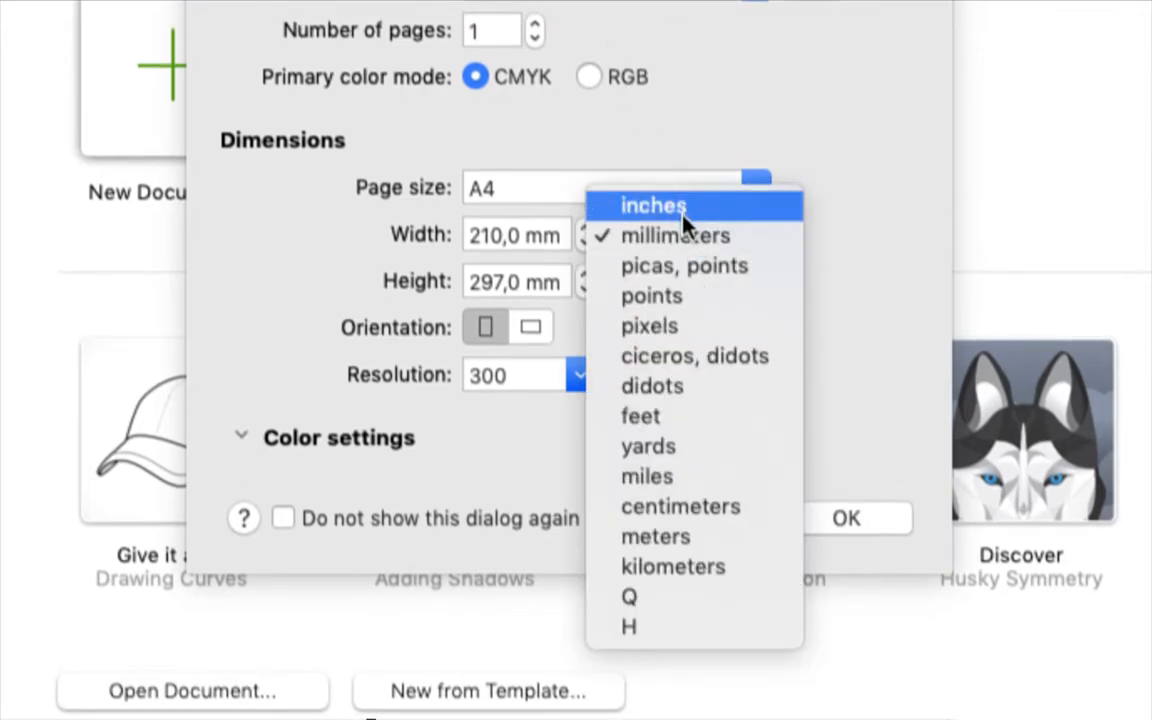
{"action": "left_click", "coordinate": [722, 510]}
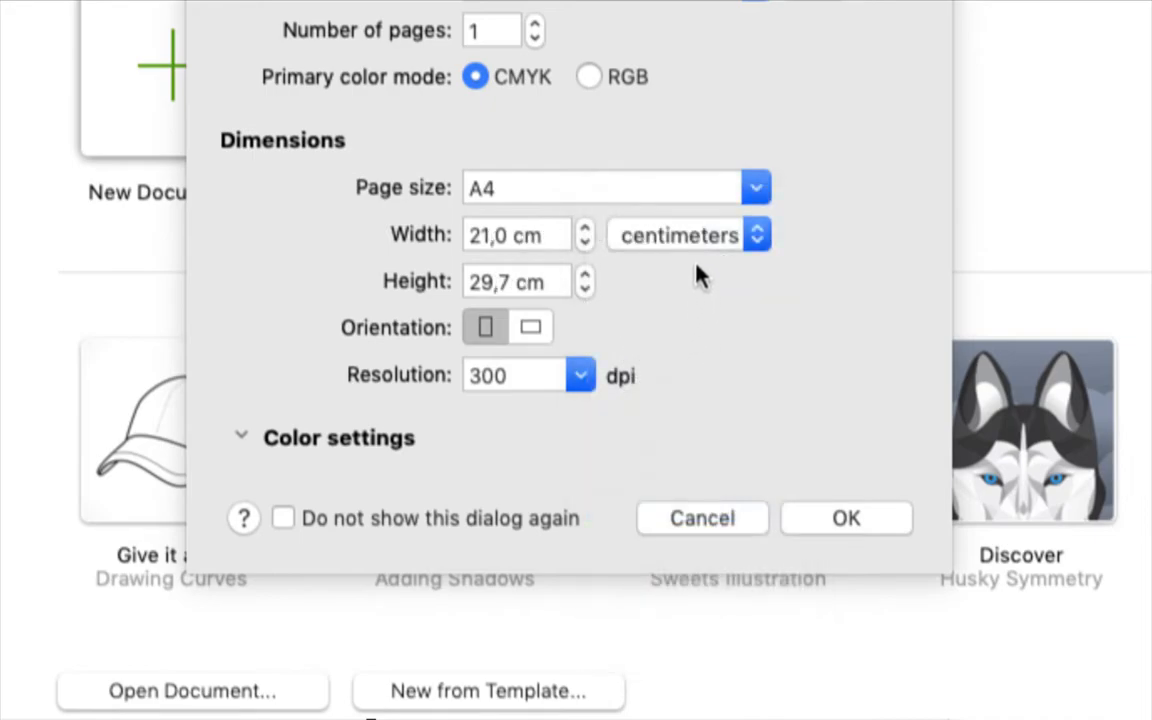
Change the page size to A1 and express its dimensions in centimeters.
{"action": "left_click", "coordinate": [557, 192]}
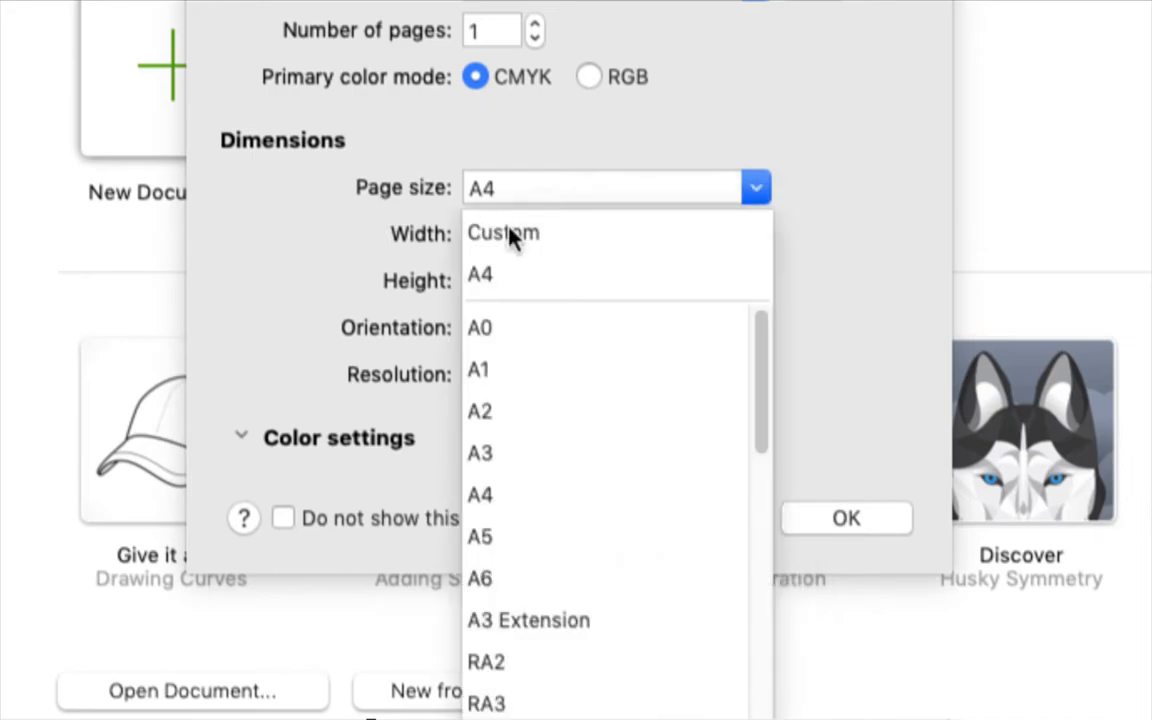
{"action": "left_click", "coordinate": [516, 376]}
{"action": "left_click", "coordinate": [632, 240]}
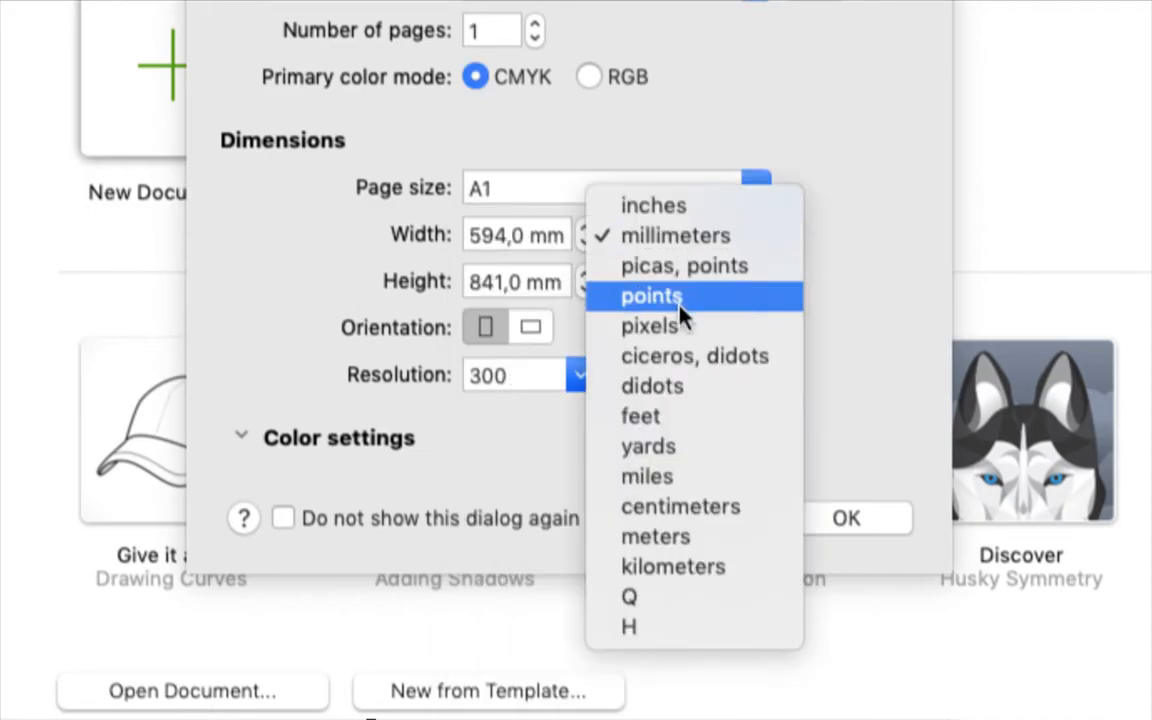
{"action": "left_click", "coordinate": [676, 502]}
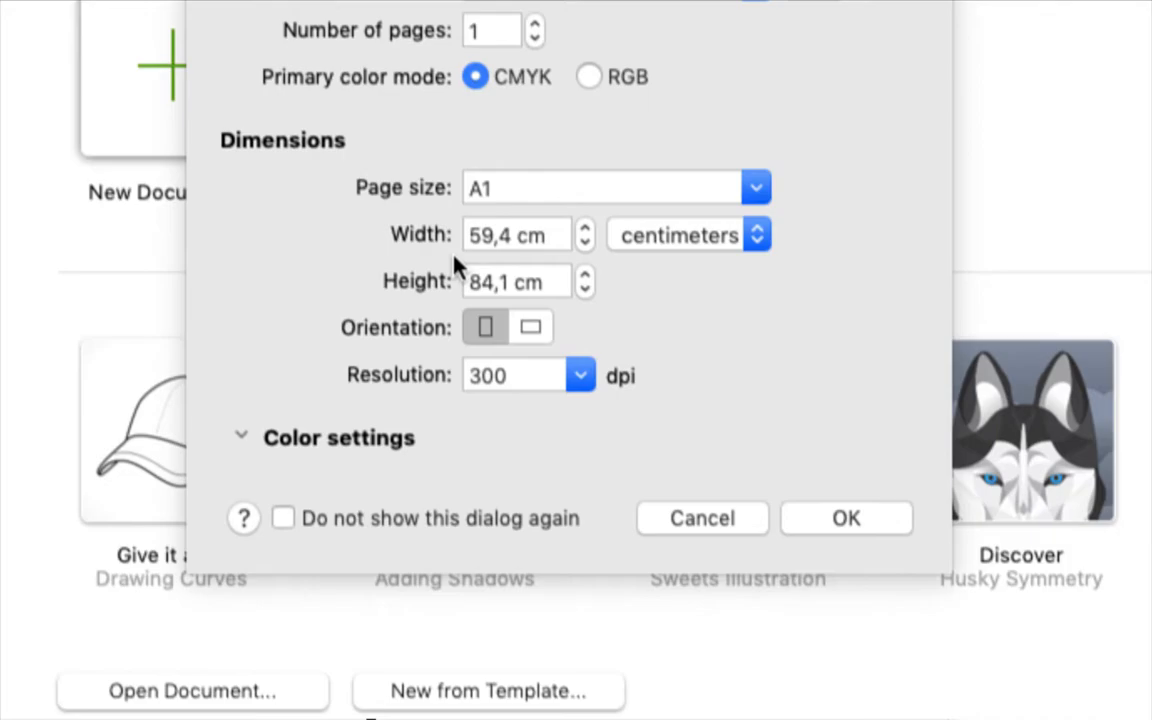
Set the page size to Custom and look through the list of other available page sizes.
{"action": "left_click", "coordinate": [489, 195]}
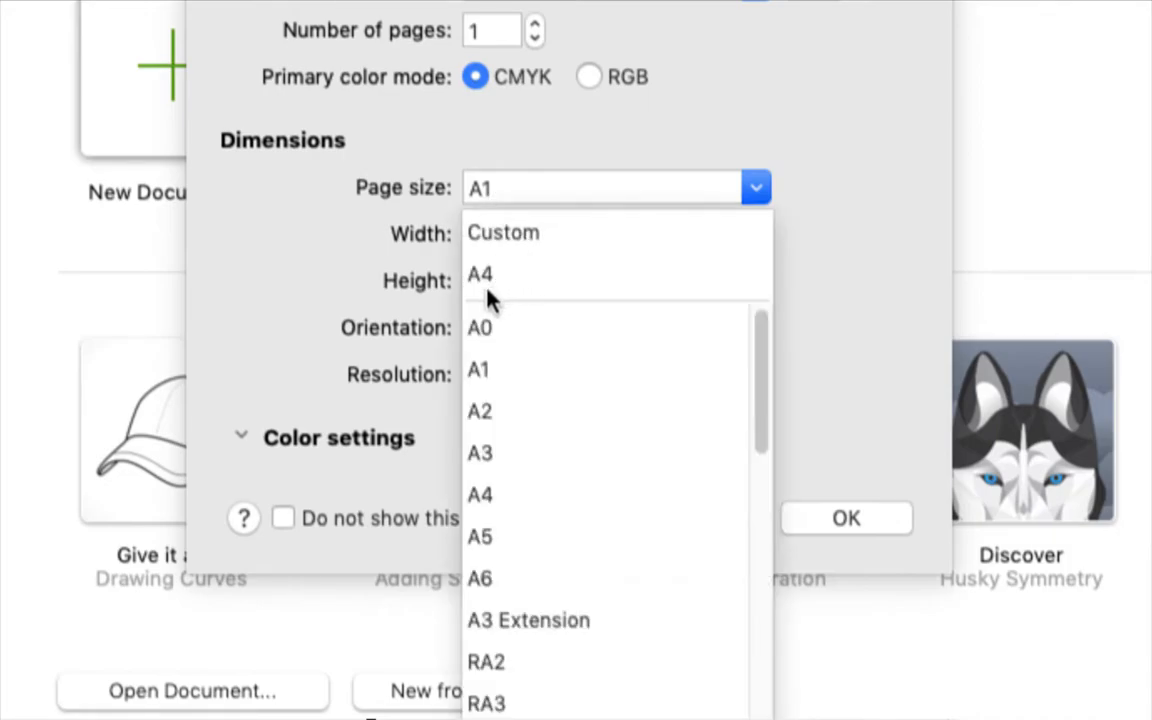
{"action": "left_click", "coordinate": [542, 232]}
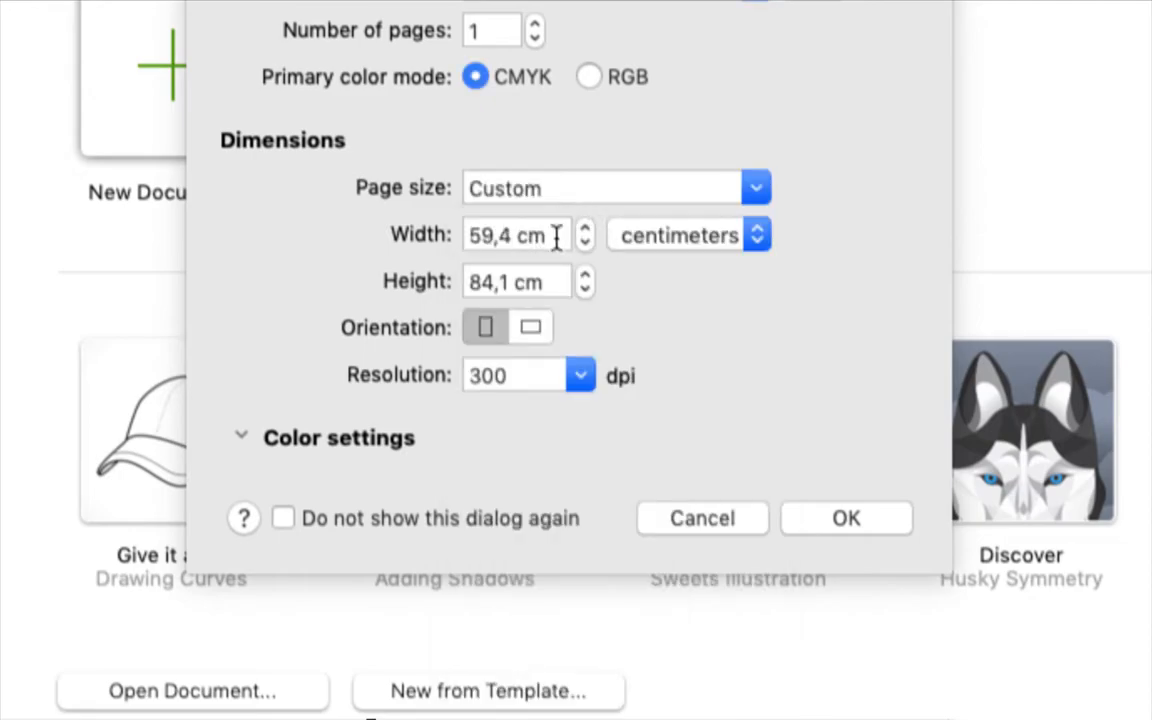
{"action": "left_click", "coordinate": [553, 190]}
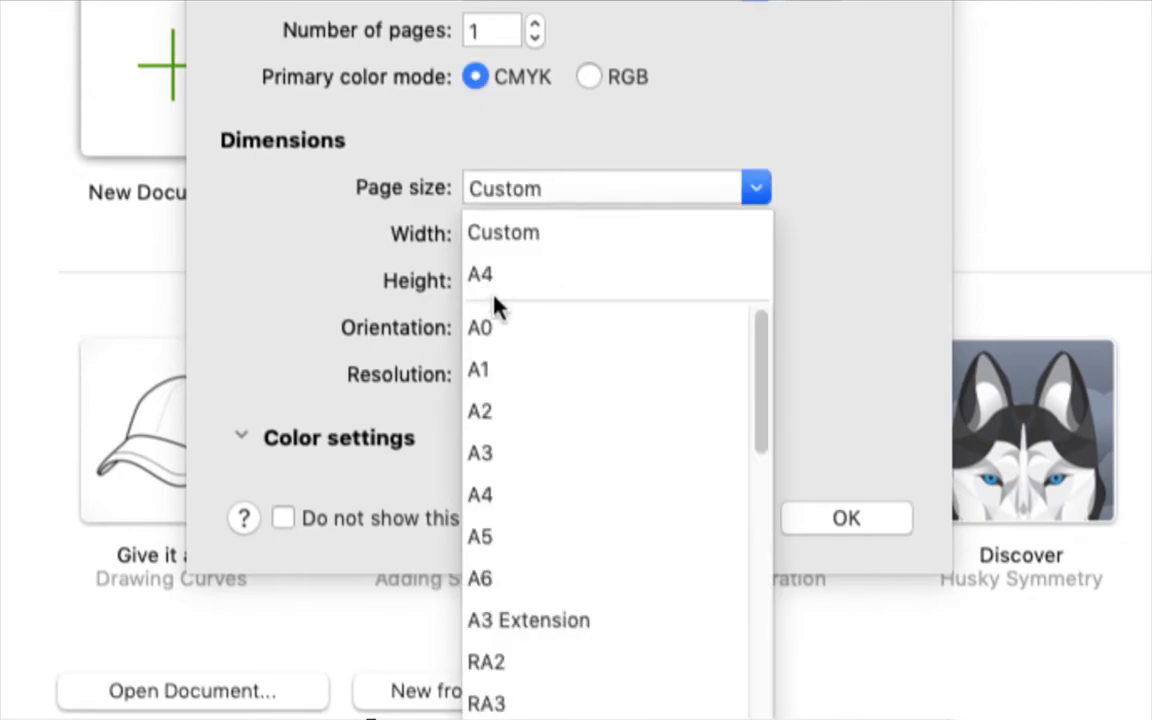
{"action": "scroll", "coordinate": [490, 640], "scroll_direction": "down", "scroll_amount": 10}
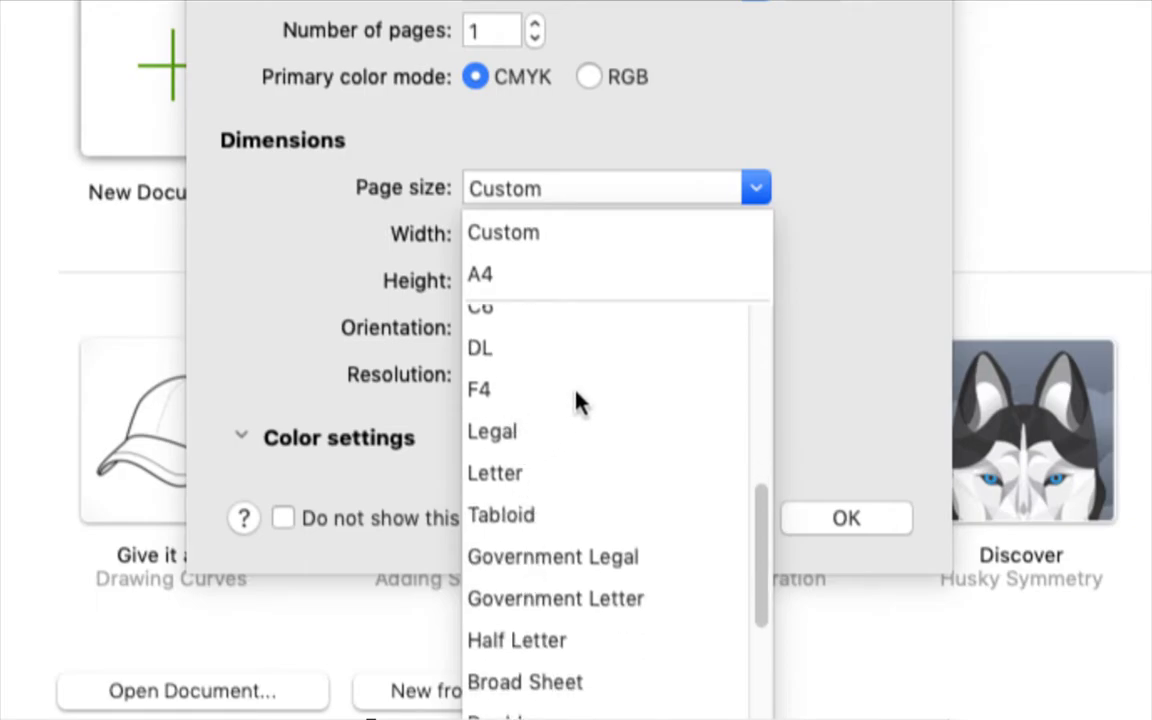
{"action": "left_click", "coordinate": [681, 141]}
Set the custom page to 200 cm wide and 100 cm high, keeping centimeters as the unit.
{"action": "left_click_drag", "start_coordinate": [512, 231], "coordinate": [467, 231]}
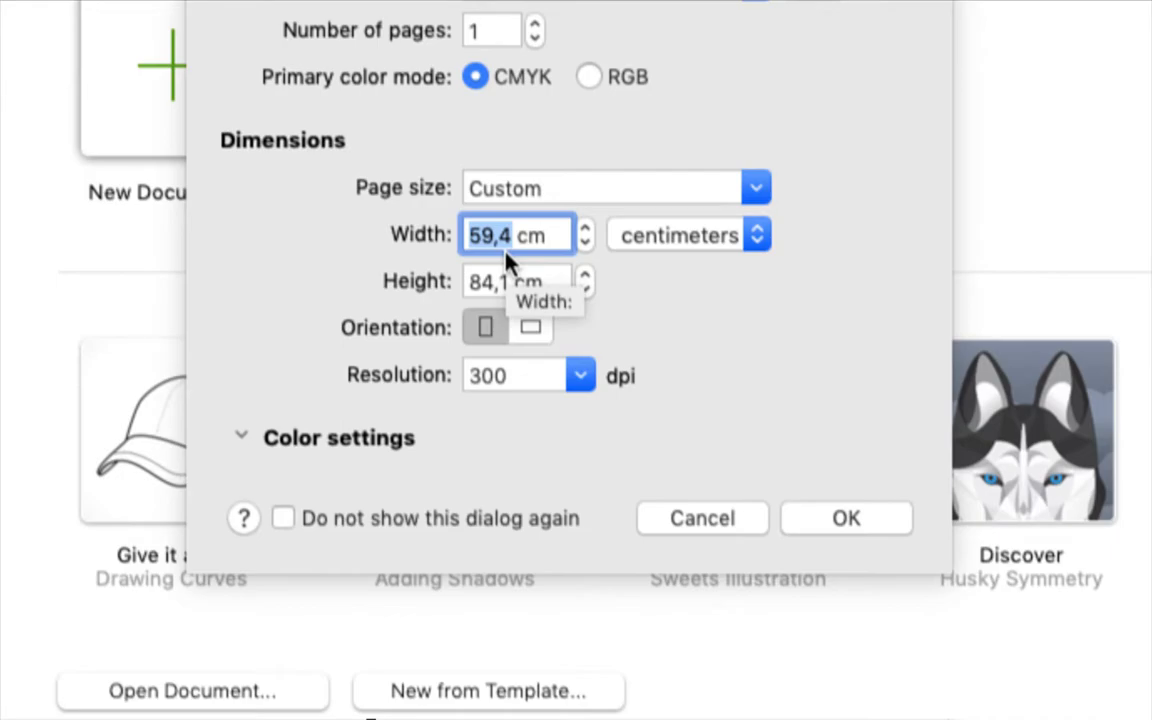
{"action": "left_click", "coordinate": [663, 239]}
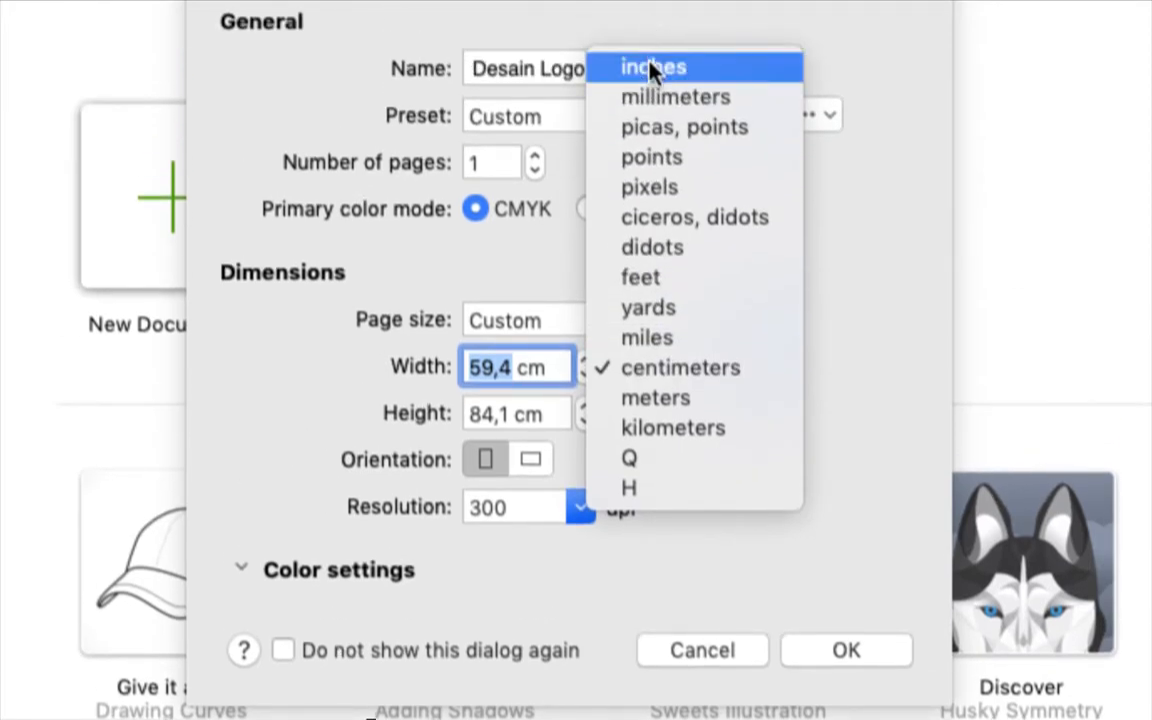
{"action": "left_click", "coordinate": [674, 370]}
{"action": "type", "text": "200"}
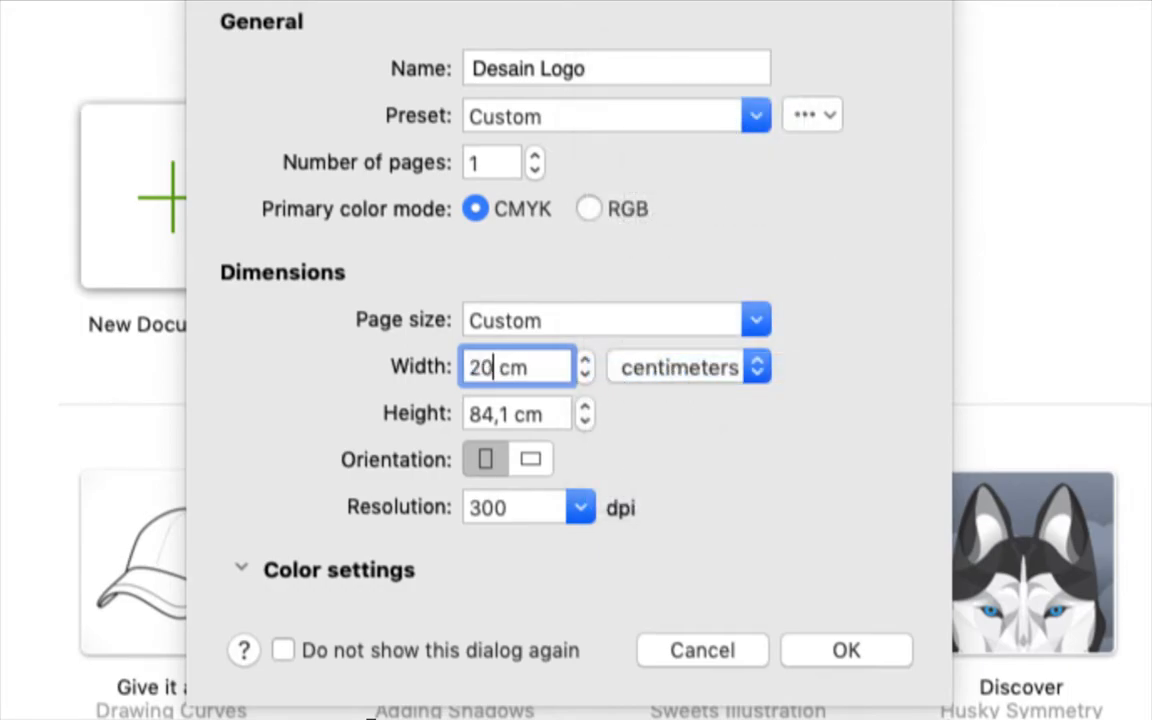
{"action": "left_click", "coordinate": [513, 414]}
{"action": "key", "text": "BackSpace"}
{"action": "key", "text": "BackSpace"}
{"action": "key", "text": "BackSpace"}
{"action": "key", "text": "BackSpace"}
{"action": "type", "text": "100"}
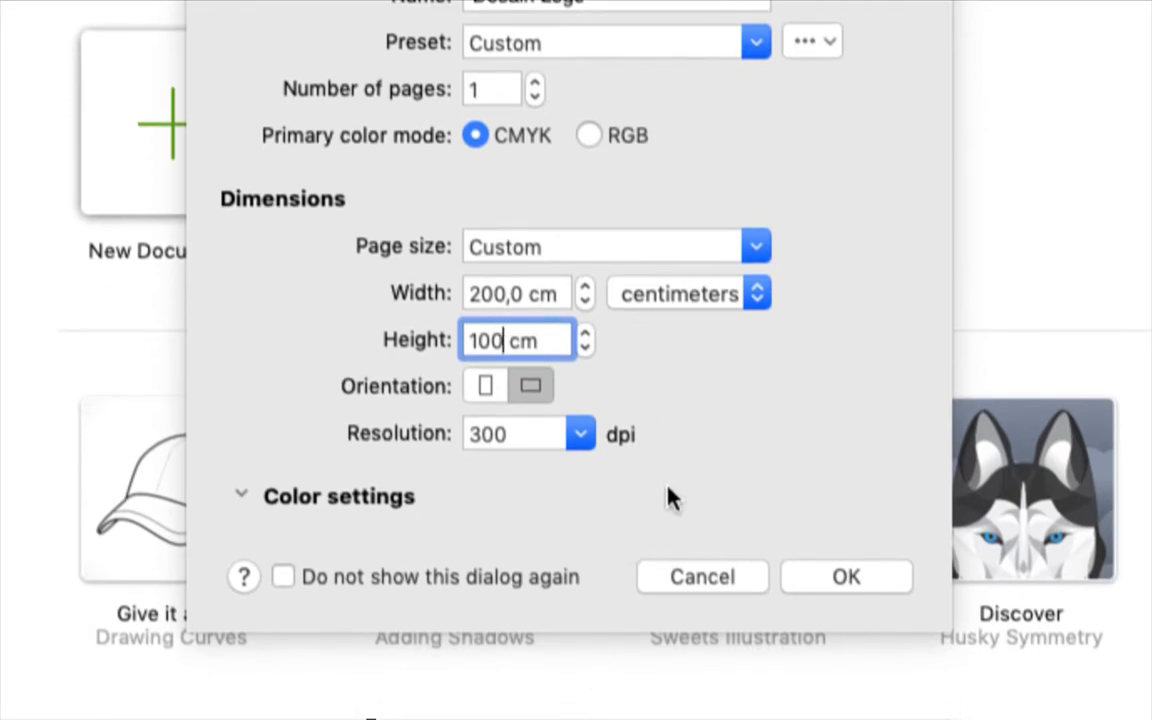
Enlarge the page to 210 cm wide and 110 cm high, and create the document.
{"action": "left_click", "coordinate": [493, 295]}
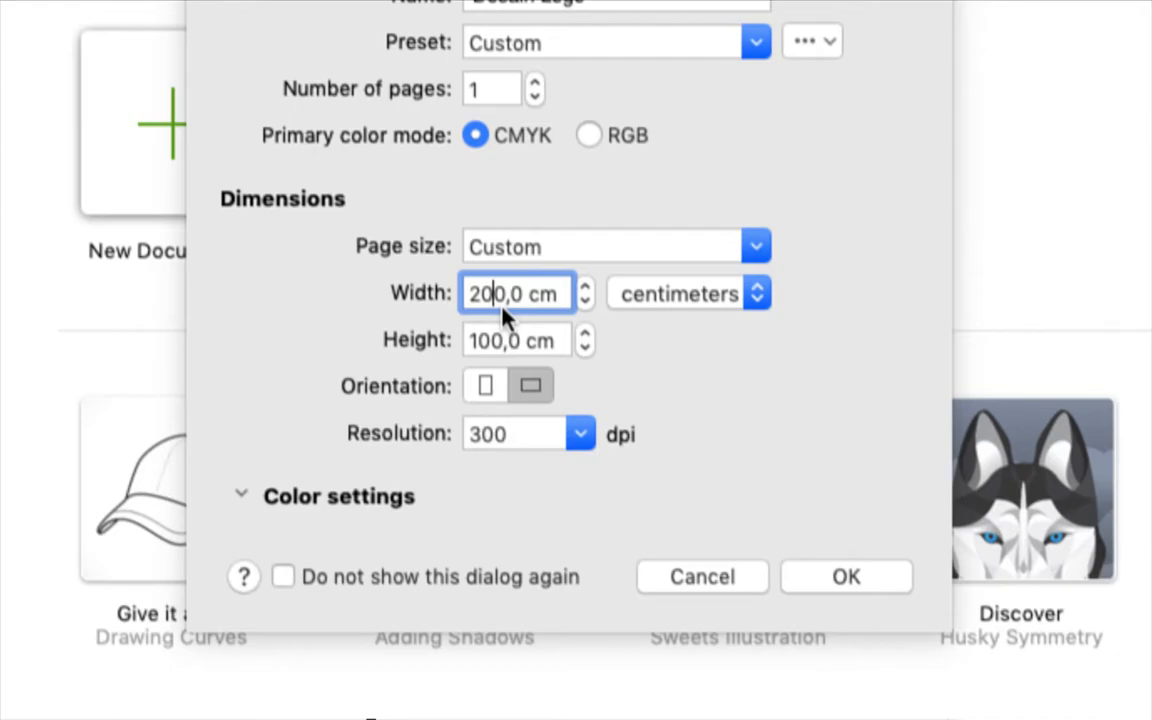
{"action": "key", "text": "BackSpace"}
{"action": "type", "text": "1"}
{"action": "left_click", "coordinate": [494, 335]}
{"action": "key", "text": "BackSpace"}
{"action": "type", "text": "1"}
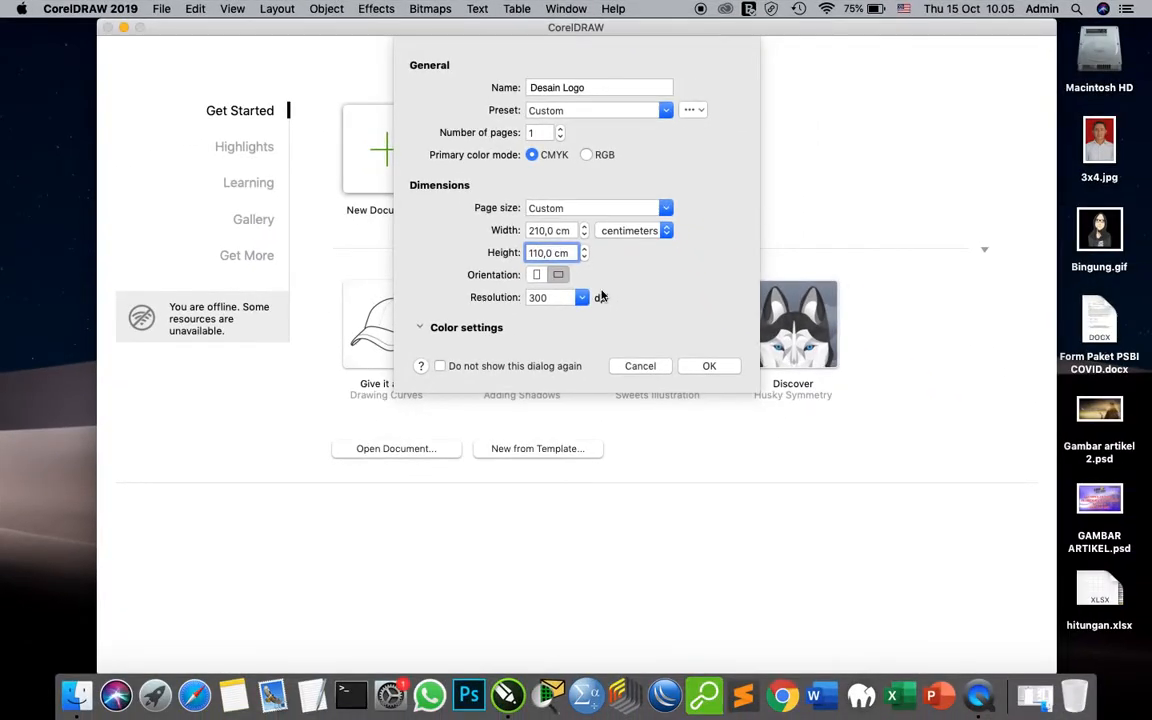
{"action": "left_click", "coordinate": [745, 453]}
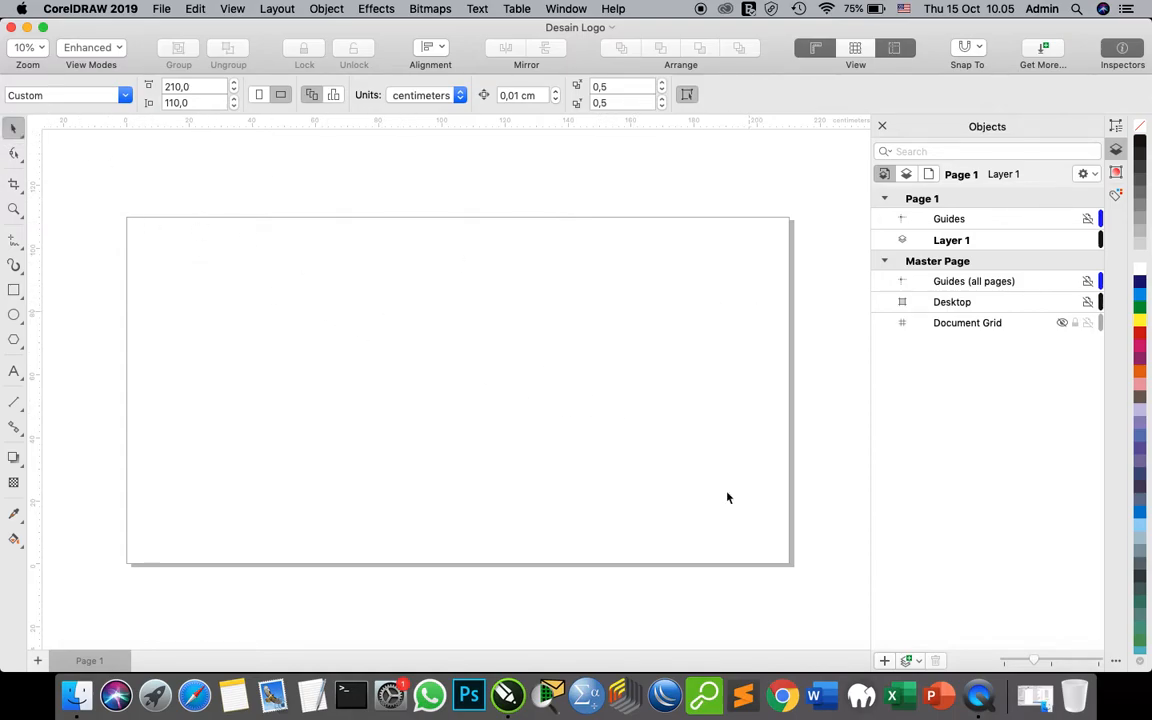
Open the guideline settings, and look through the available measurement units in the ruler settings without changing them.
{"action": "right_click", "coordinate": [587, 125]}
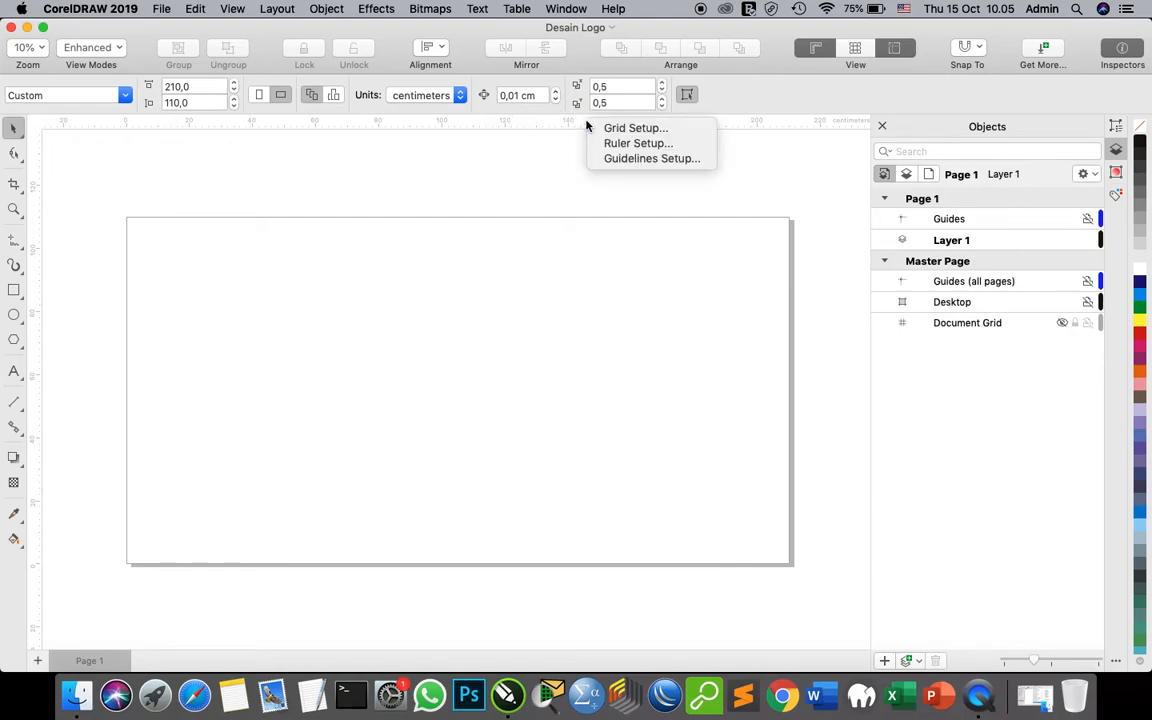
{"action": "left_click", "coordinate": [643, 160]}
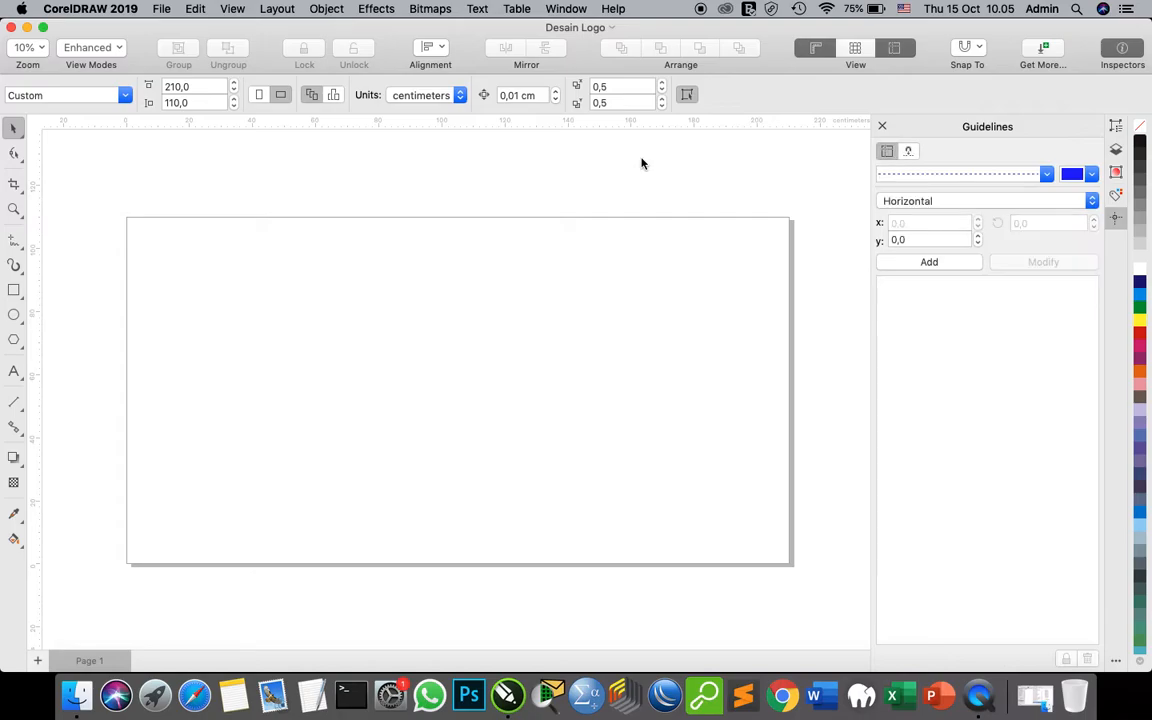
{"action": "right_click", "coordinate": [655, 123]}
{"action": "left_click", "coordinate": [675, 144]}
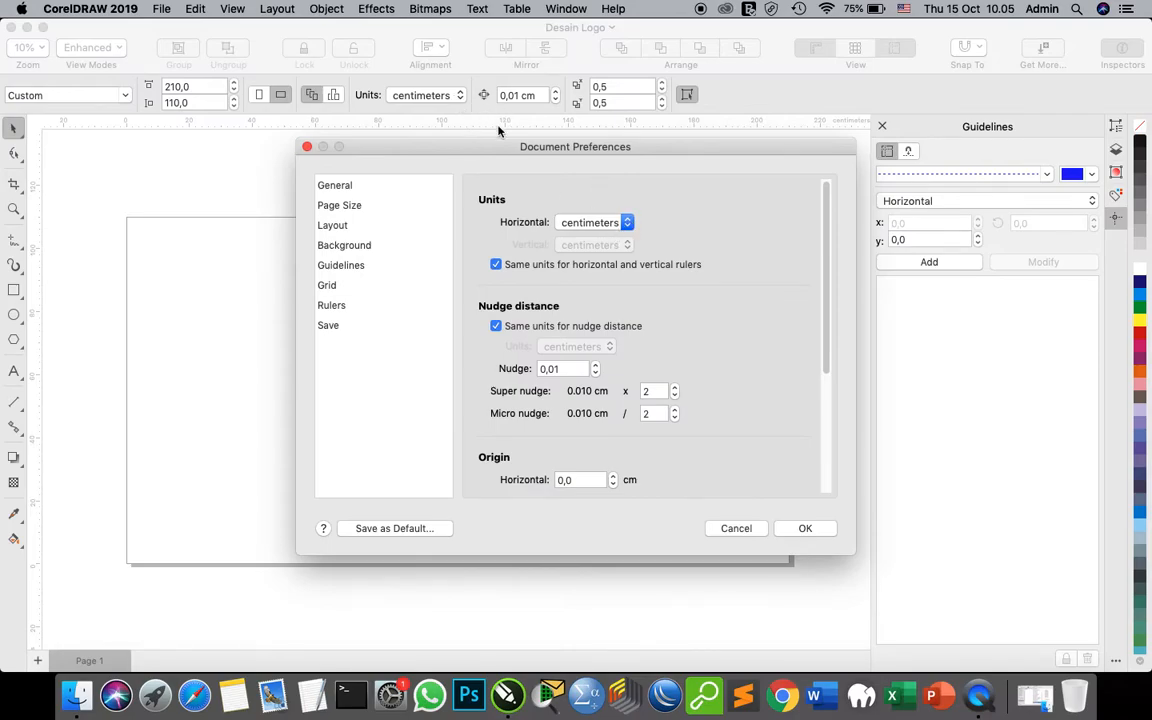
{"action": "left_click", "coordinate": [626, 223]}
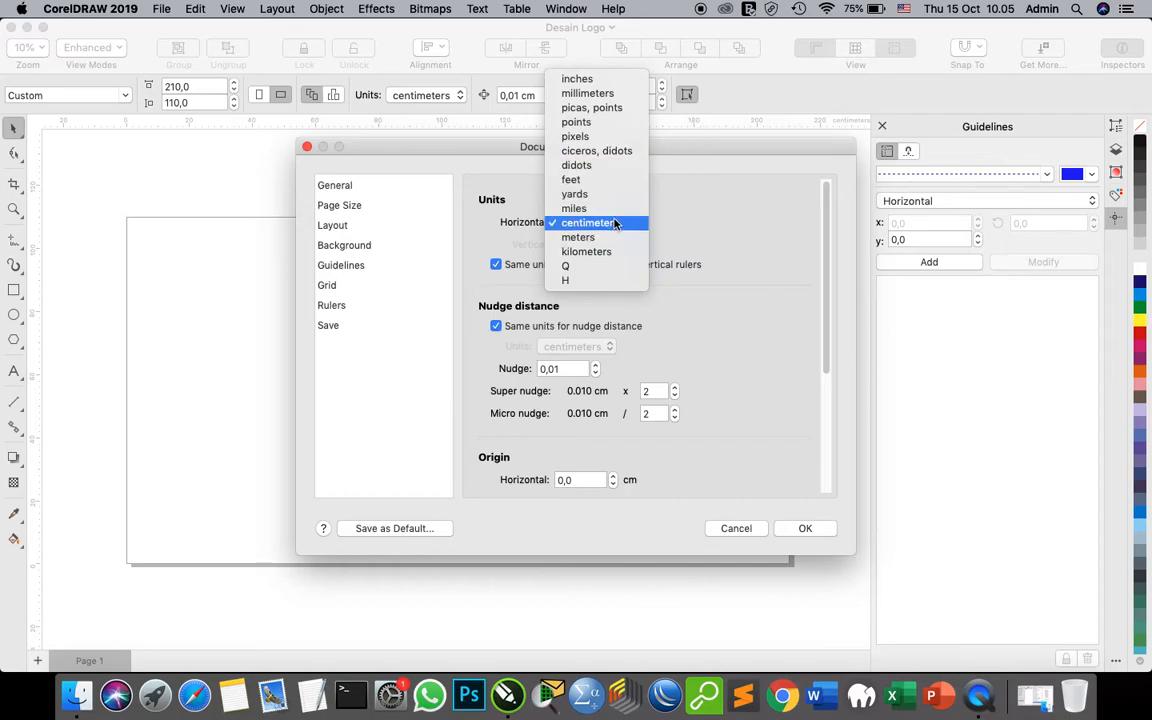
{"action": "left_click", "coordinate": [727, 231]}
{"action": "left_click", "coordinate": [736, 528]}
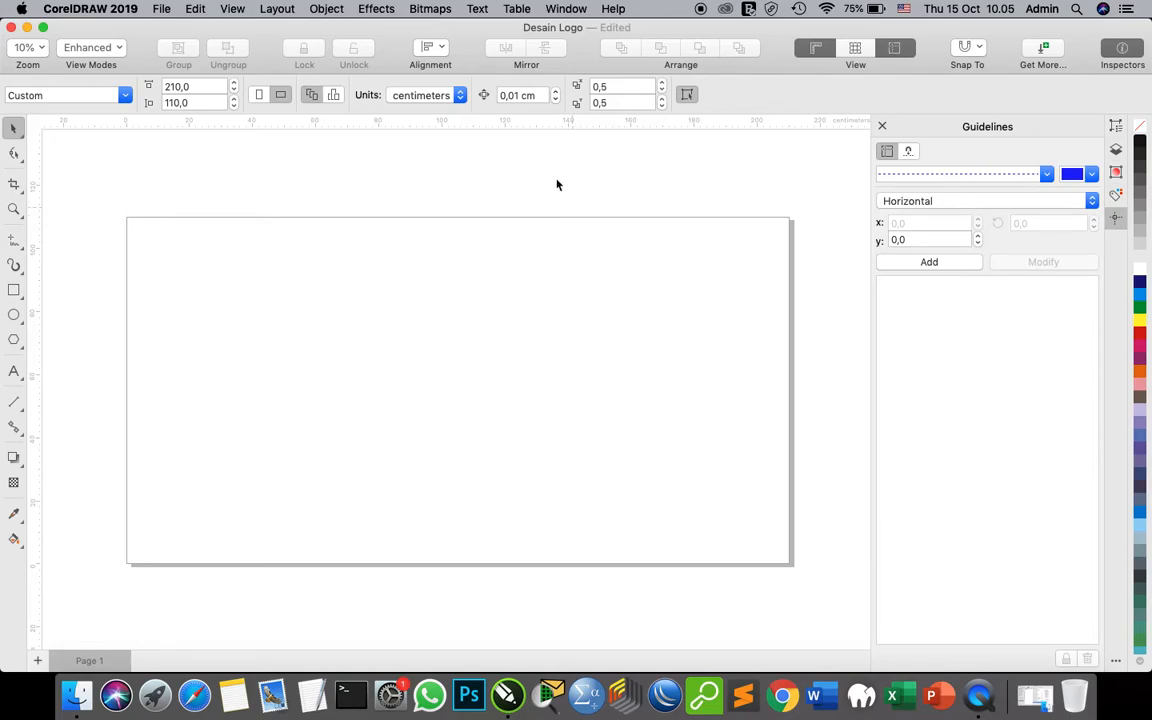
Switch the document units to kilometers and back to centimeters.
{"action": "left_click", "coordinate": [455, 95]}
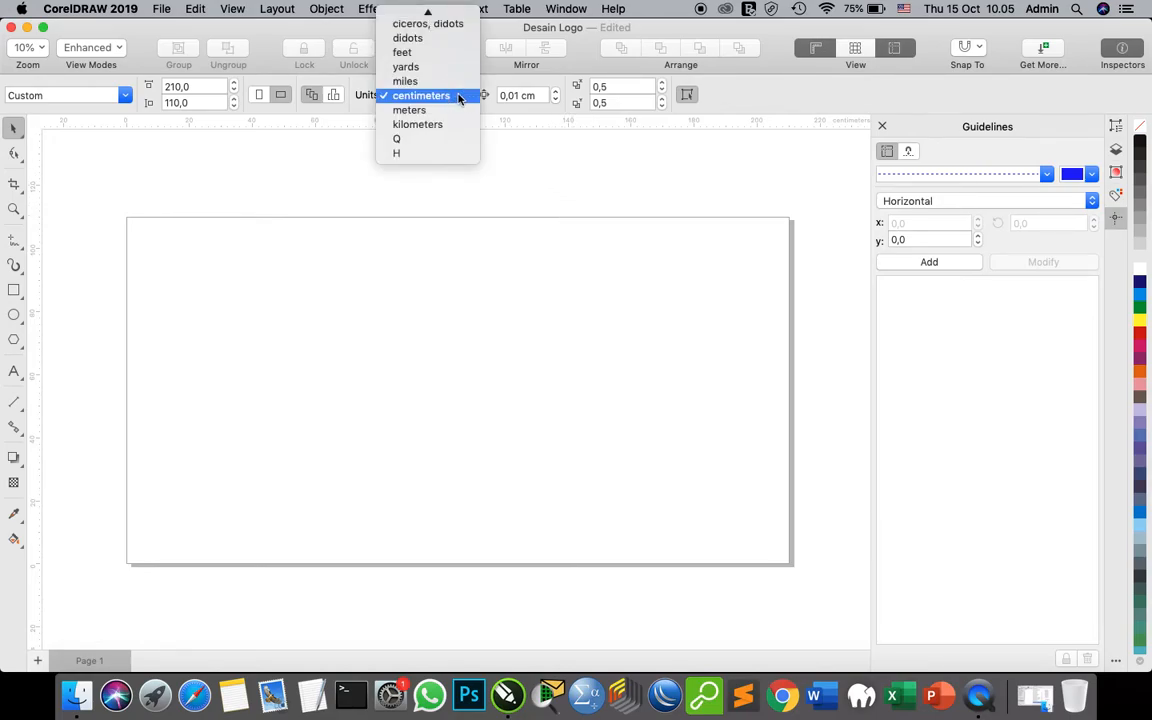
{"action": "left_click", "coordinate": [450, 125]}
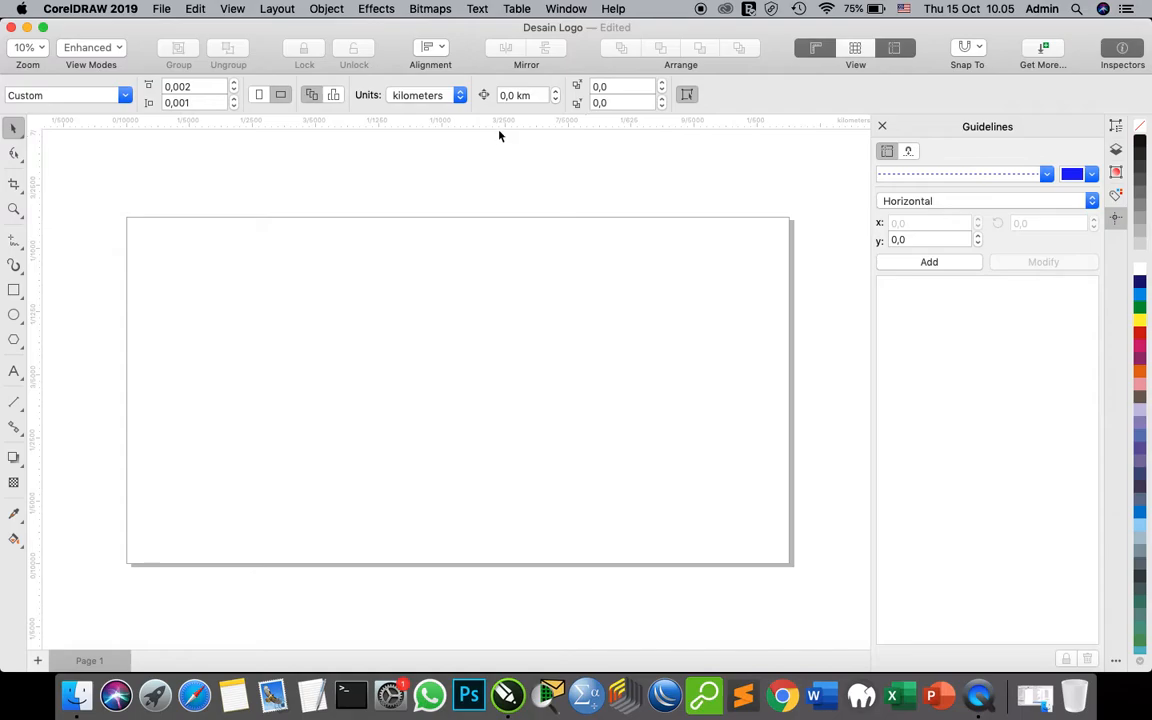
{"action": "left_click", "coordinate": [458, 95]}
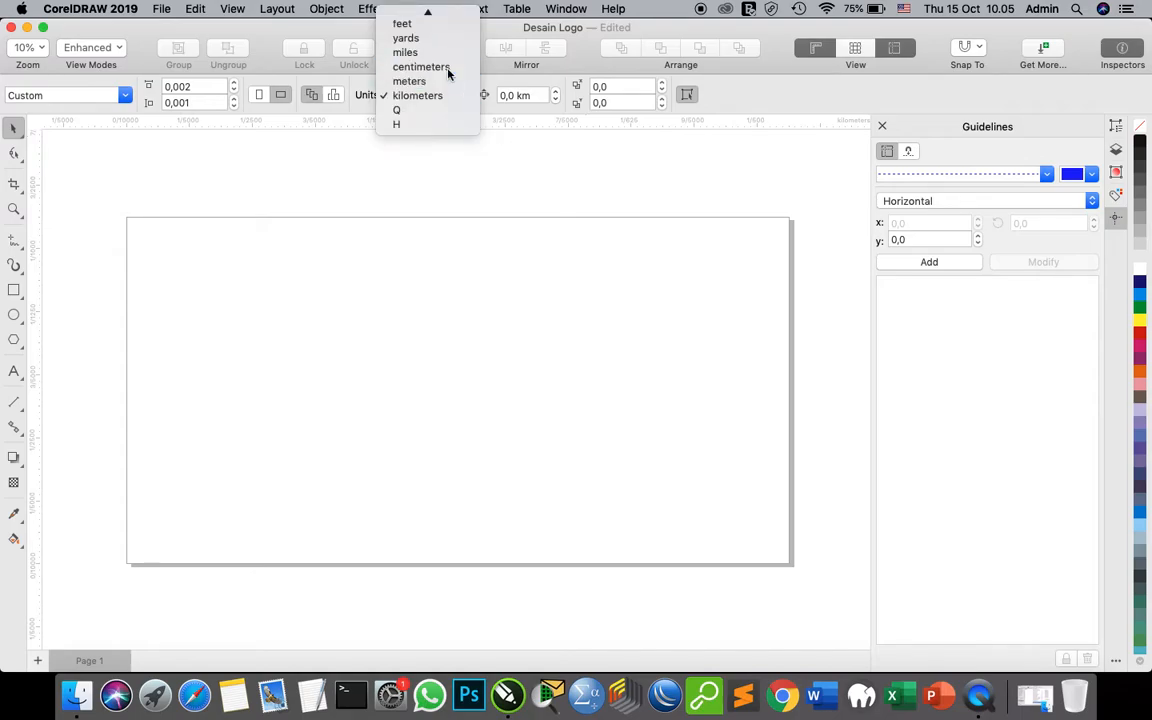
{"action": "left_click", "coordinate": [448, 68]}
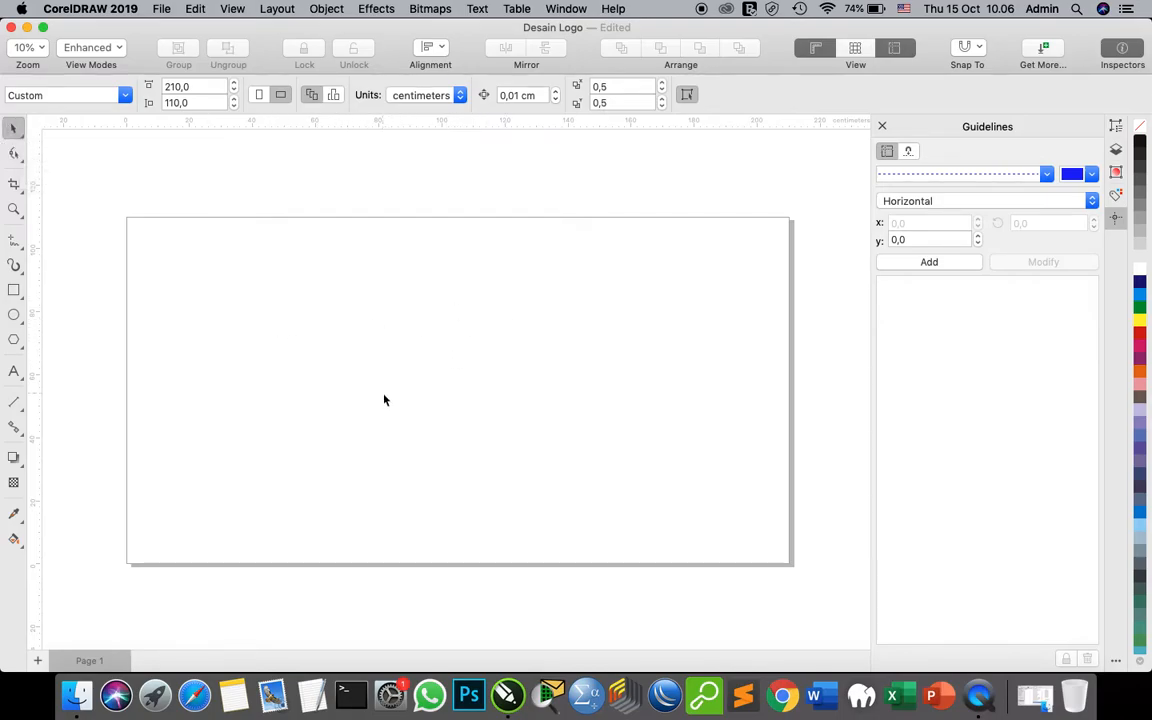
Draw an ellipse about 53.5 cm wide and 49.7 cm high in the upper part of the page, and delete it.
{"action": "left_click", "coordinate": [15, 317]}
{"action": "left_click_drag", "start_coordinate": [257, 247], "coordinate": [433, 411]}
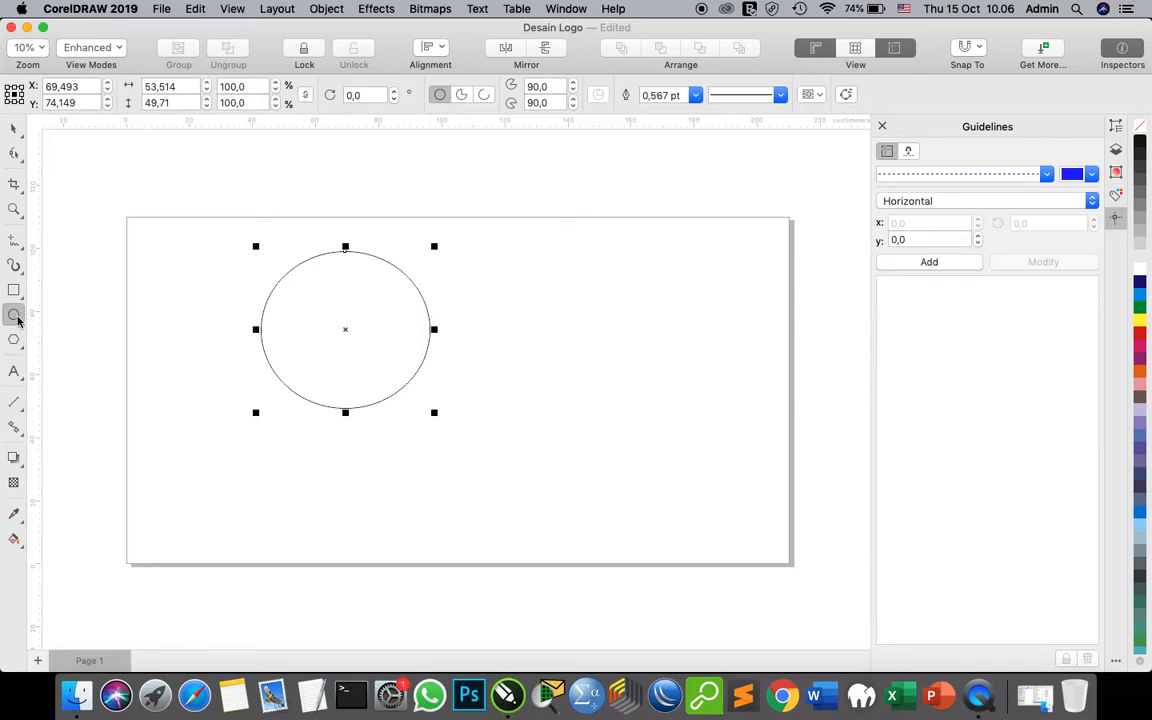
{"action": "key", "text": "Delete"}
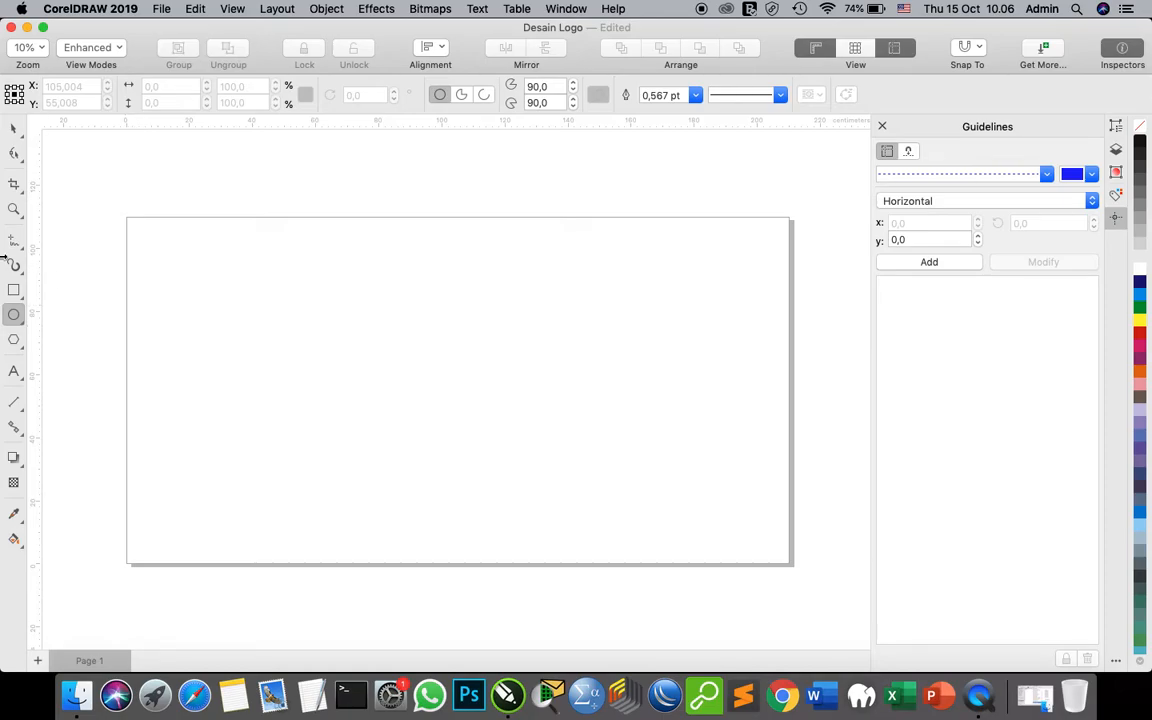
Draw a paragraph text frame about 86 cm wide and 39 cm high on the page, and delete it.
{"action": "left_click", "coordinate": [14, 372]}
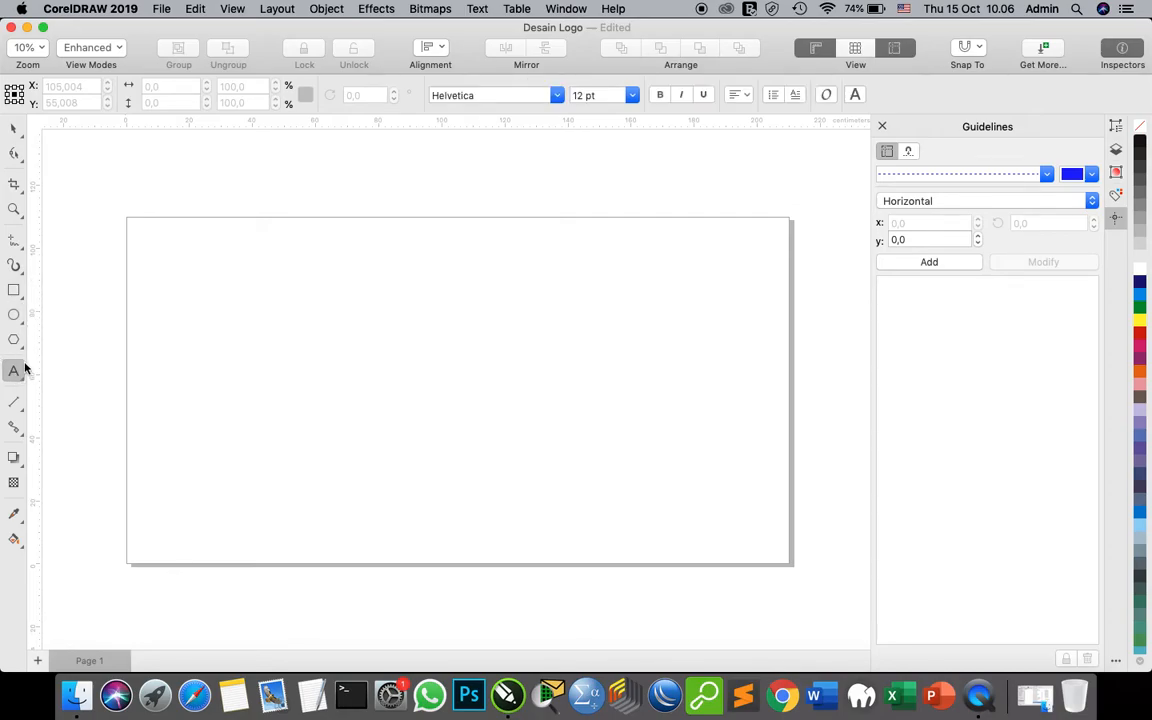
{"action": "left_click", "coordinate": [303, 315]}
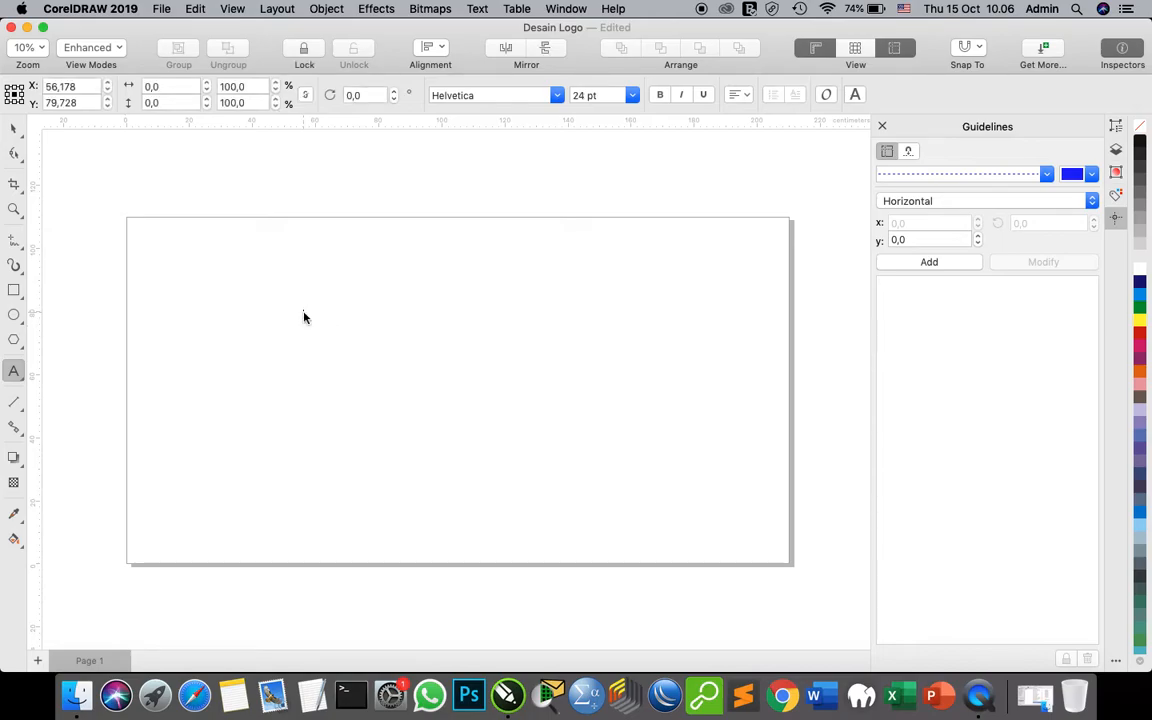
{"action": "left_click_drag", "start_coordinate": [530, 410], "coordinate": [528, 406]}
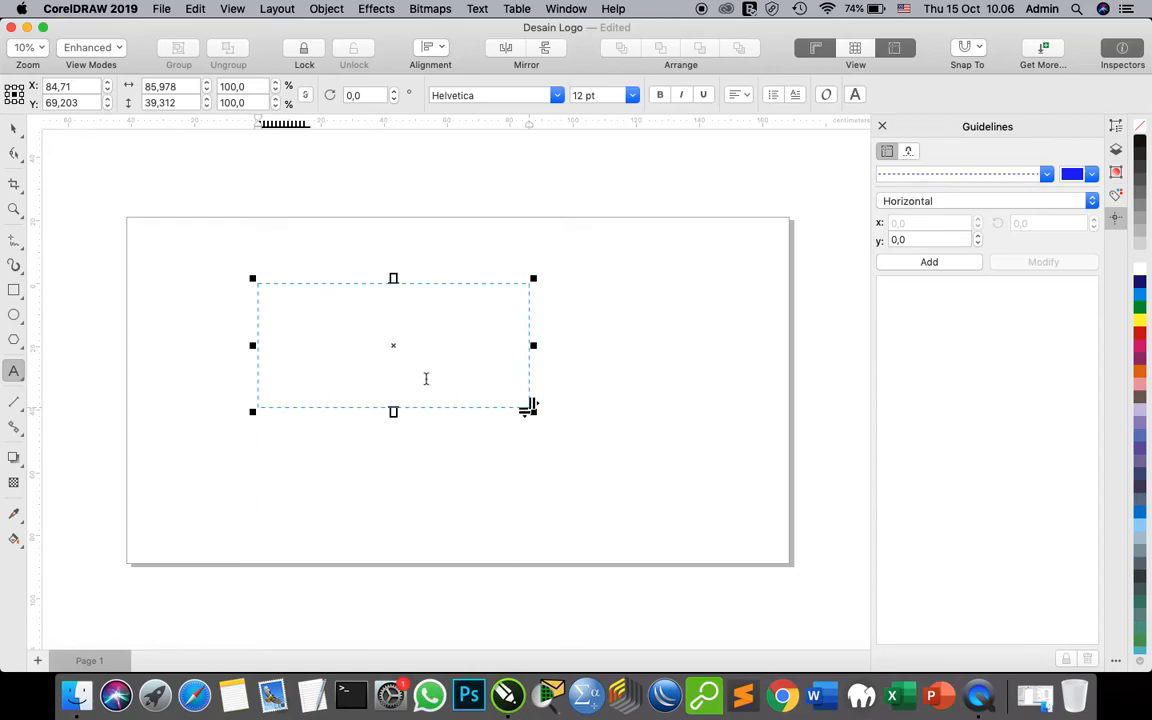
{"action": "left_click", "coordinate": [14, 128]}
{"action": "left_click", "coordinate": [380, 282]}
{"action": "key", "text": "Delete"}
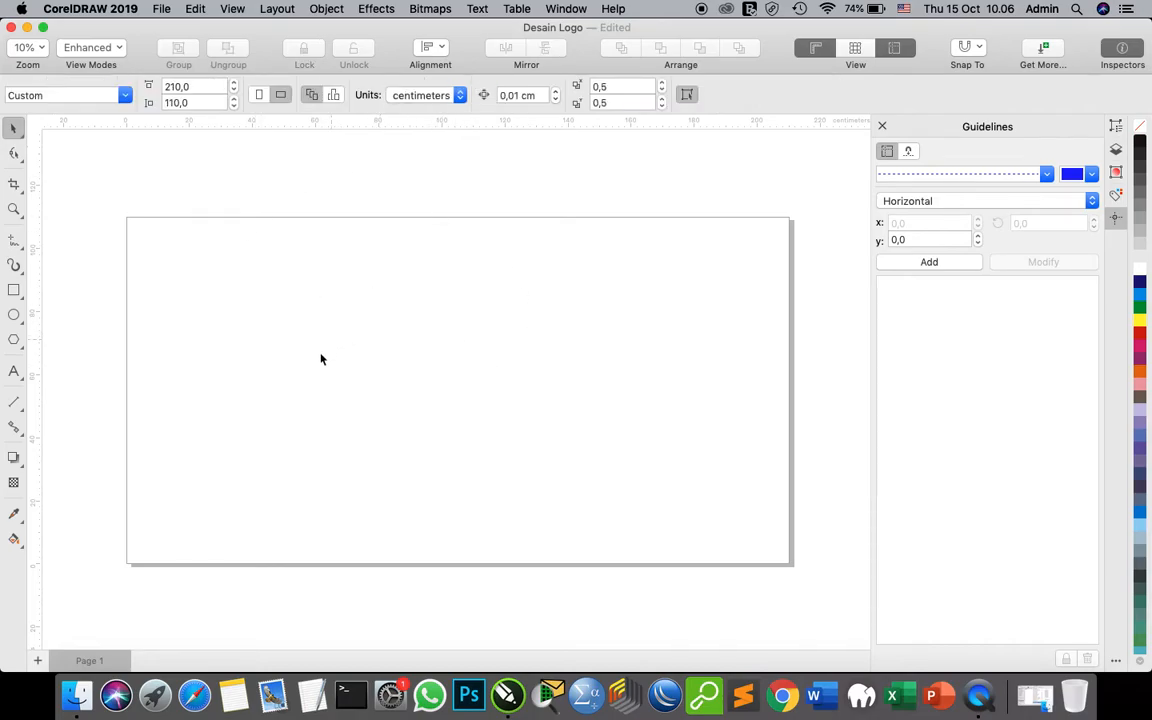
Draw a rectangle, an ellipse about 26 by 30 cm beside it, and two five-sided polygons near the page's left edge.
{"action": "left_click", "coordinate": [14, 290]}
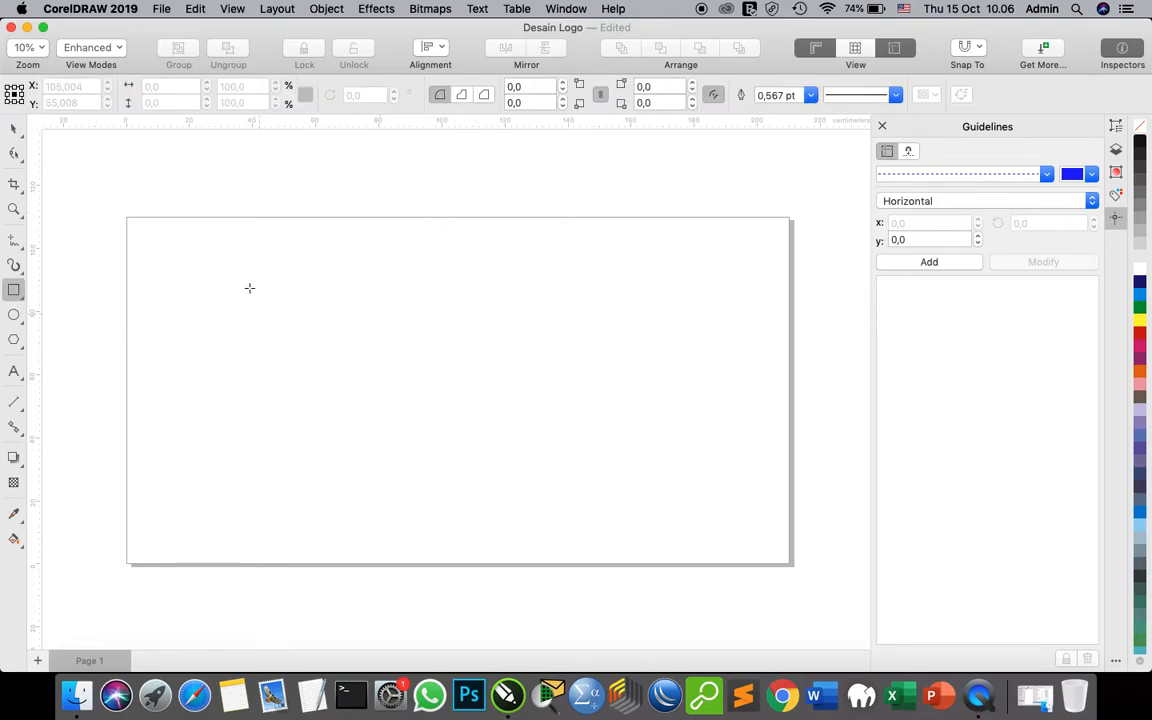
{"action": "left_click_drag", "start_coordinate": [246, 280], "coordinate": [336, 366]}
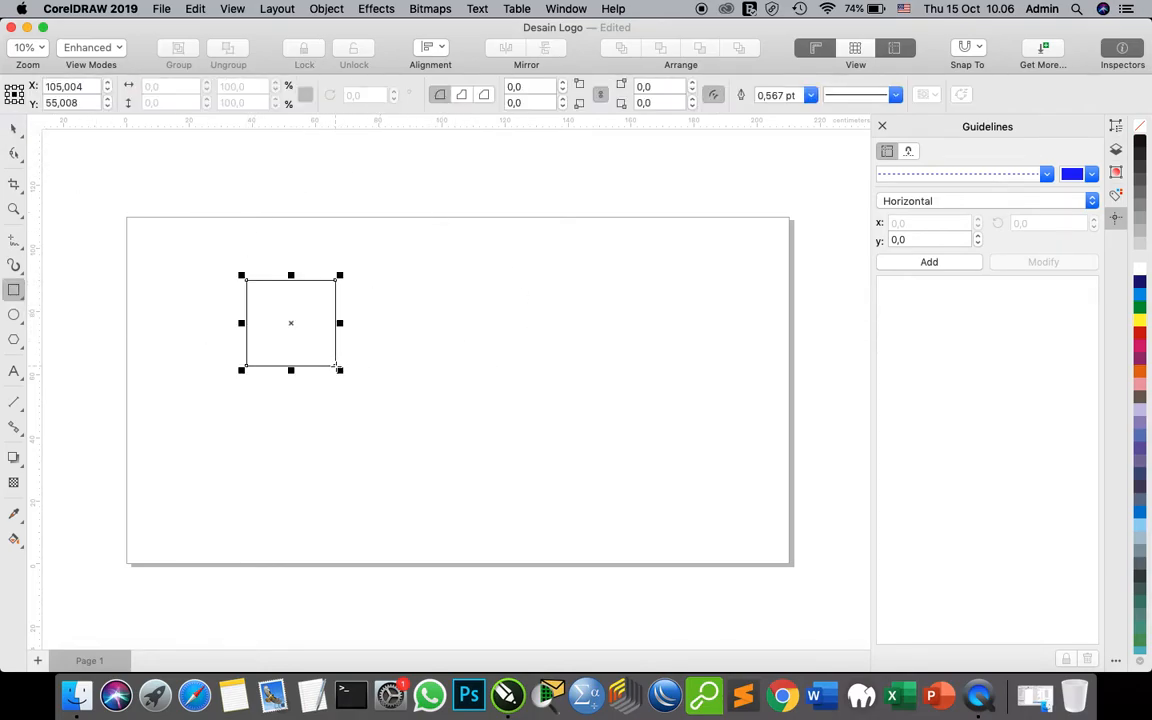
{"action": "left_click", "coordinate": [14, 314]}
{"action": "left_click_drag", "start_coordinate": [426, 265], "coordinate": [507, 360]}
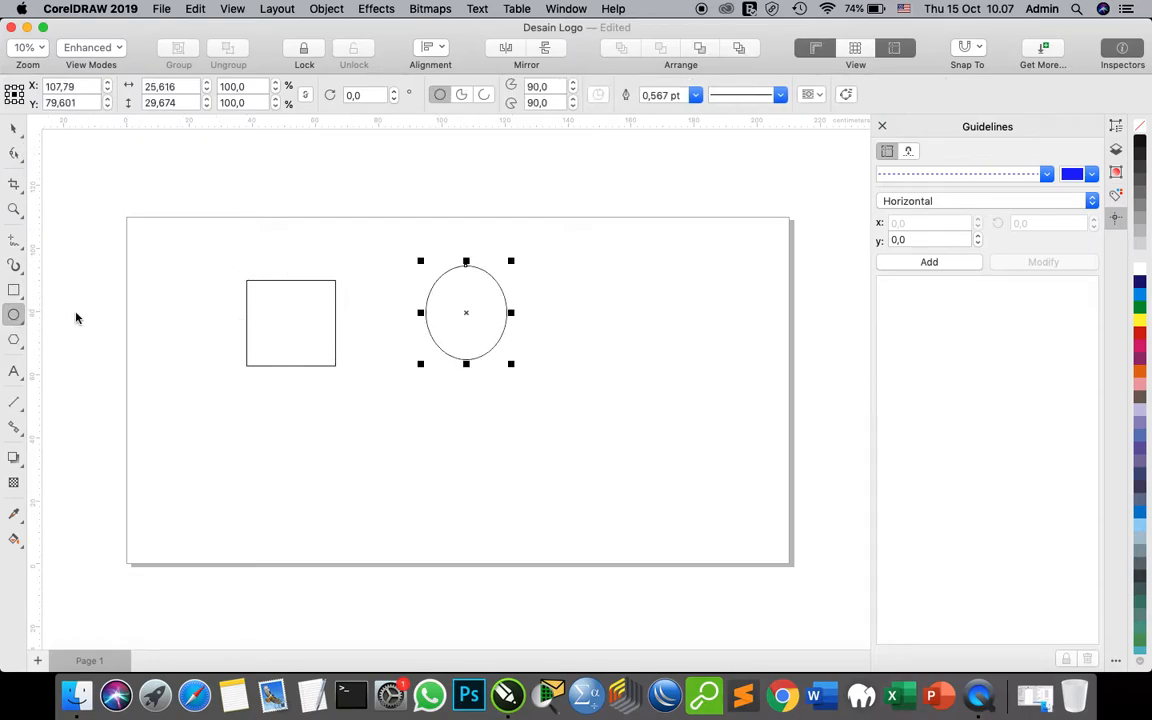
{"action": "left_click", "coordinate": [14, 339]}
{"action": "mouse_move", "coordinate": [201, 274]}
{"action": "left_mouse_down"}
{"action": "mouse_move", "coordinate": [135, 262]}
{"action": "mouse_move", "coordinate": [239, 413]}
{"action": "left_mouse_up"}
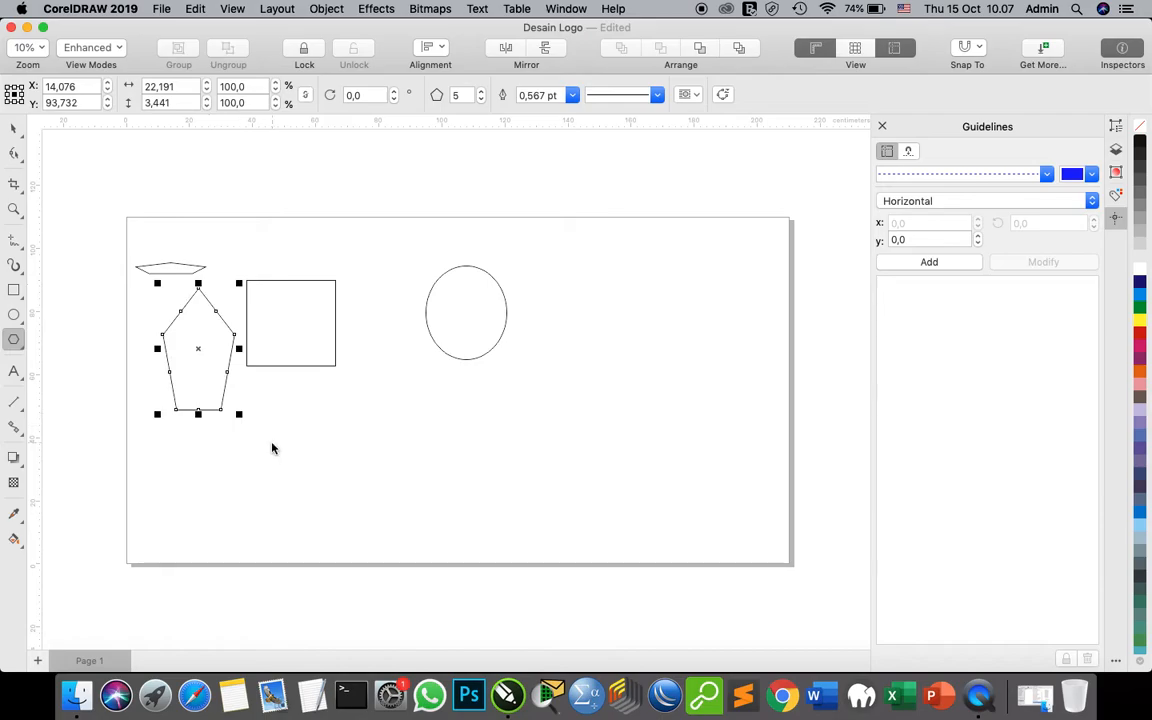
Delete the flat polygon and the rectangle individually, and the remaining pentagon and ellipse together.
{"action": "left_click", "coordinate": [14, 127]}
{"action": "left_click", "coordinate": [365, 360]}
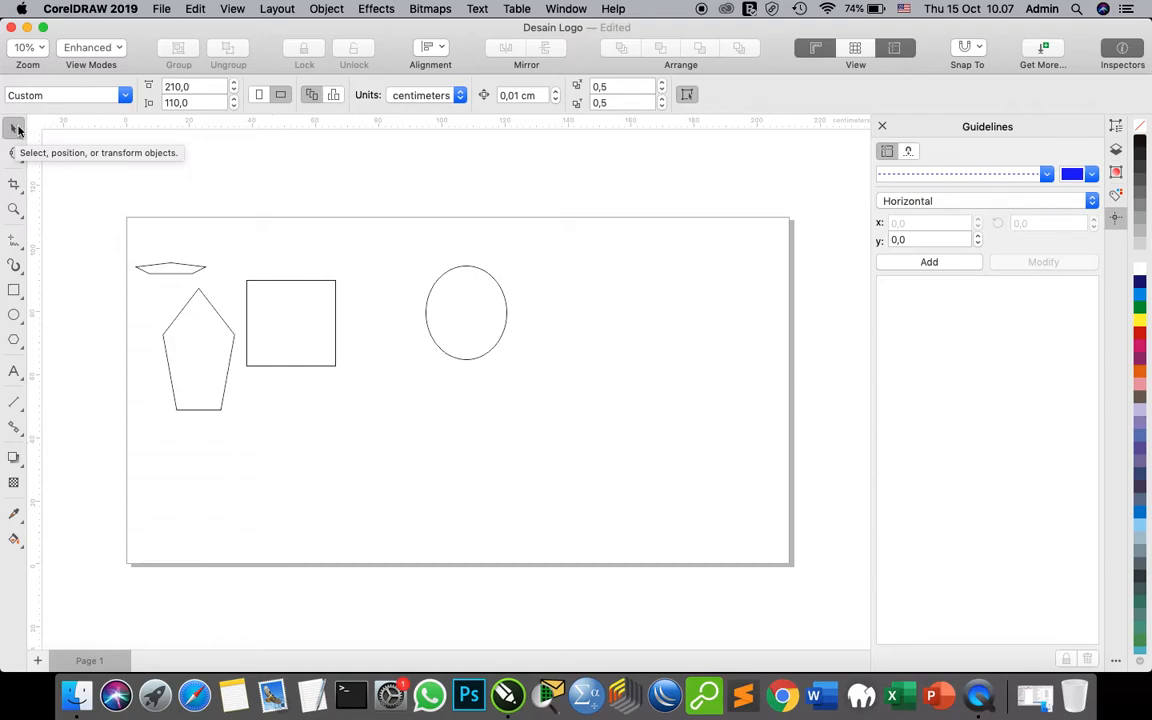
{"action": "left_click", "coordinate": [172, 266]}
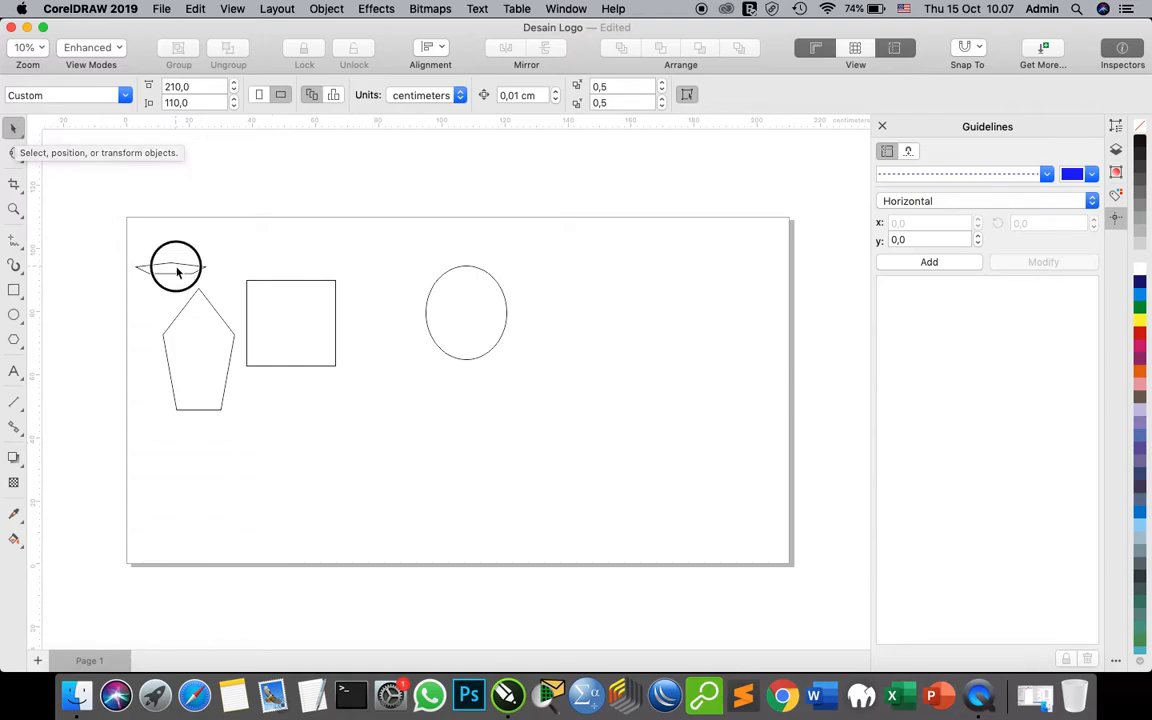
{"action": "key", "text": "Delete"}
{"action": "left_click", "coordinate": [295, 318]}
{"action": "key", "text": "Delete"}
{"action": "left_click_drag", "start_coordinate": [101, 188], "coordinate": [615, 478]}
{"action": "key", "text": "Delete"}
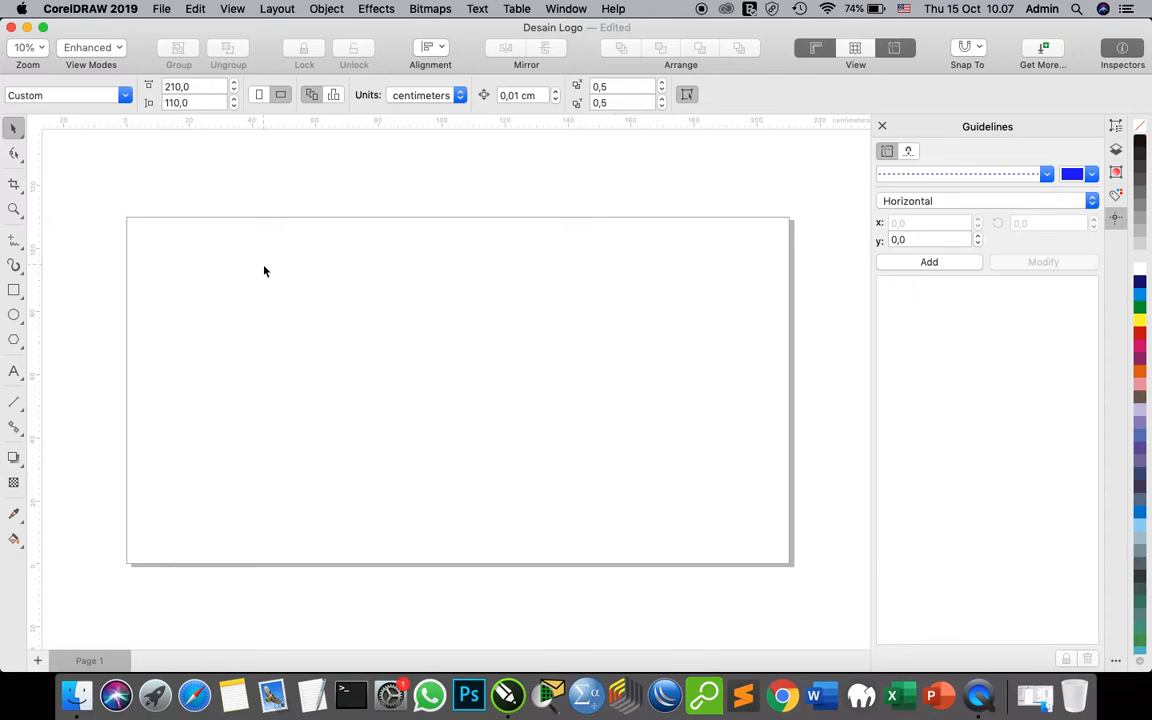
Undo the last deletion and move the ellipse to about X 80 cm, Y 85 cm.
{"action": "key", "text": "super+z"}
{"action": "left_click", "coordinate": [300, 193]}
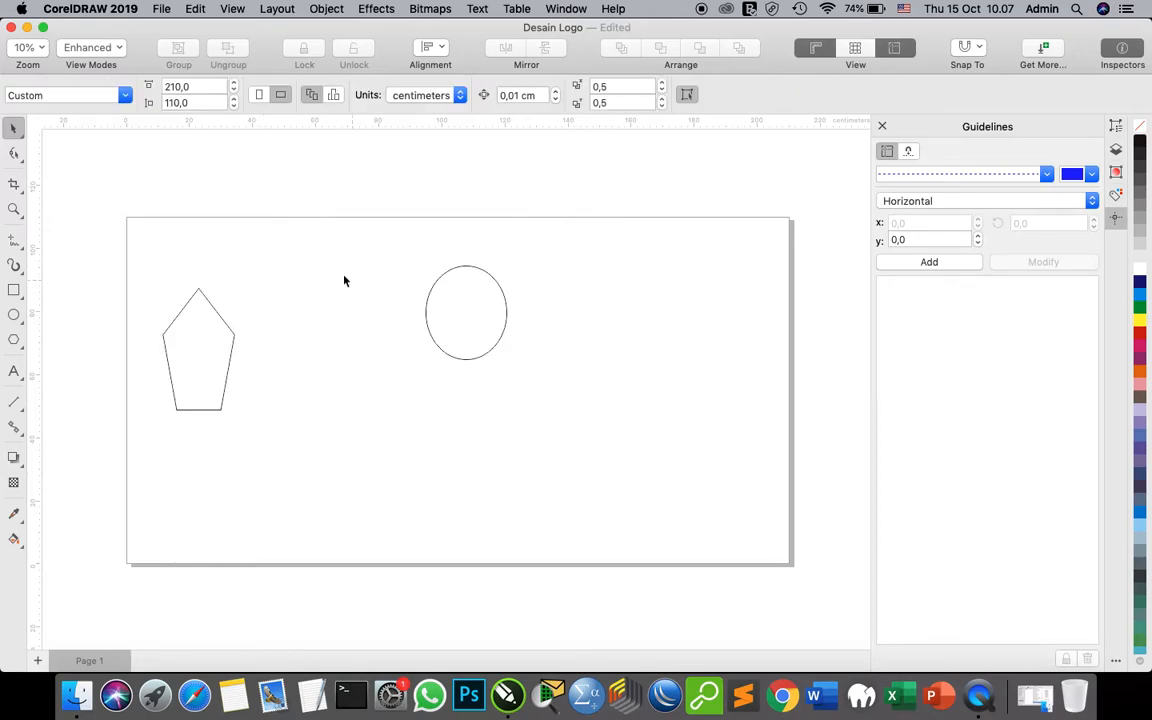
{"action": "left_click", "coordinate": [465, 311]}
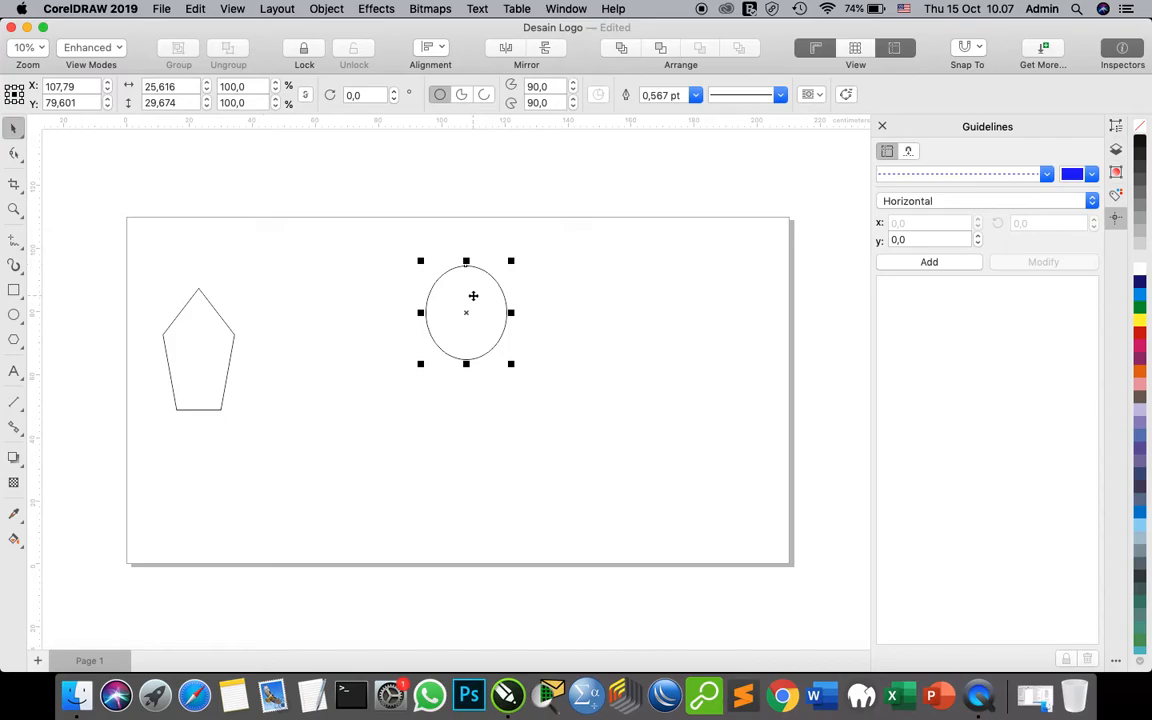
{"action": "left_click_drag", "start_coordinate": [474, 294], "coordinate": [379, 297]}
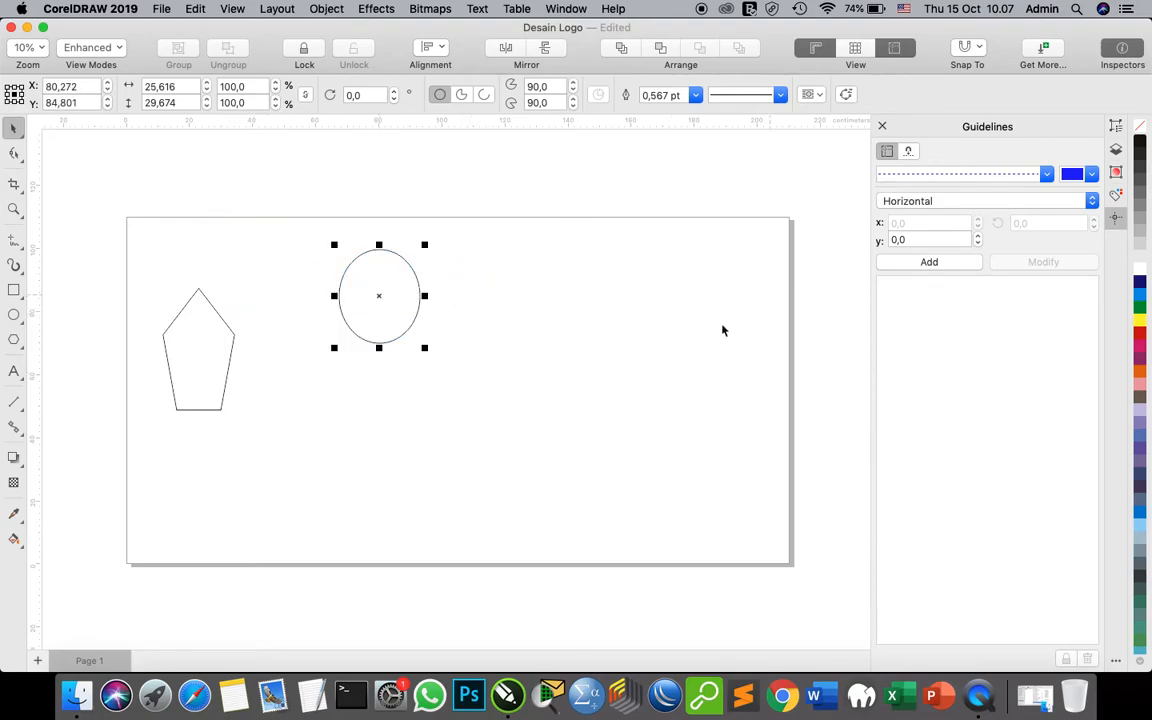
Fill the ellipse with dark blue and enlarge it to about 57 cm wide and 57 cm high.
{"action": "left_click", "coordinate": [1140, 284]}
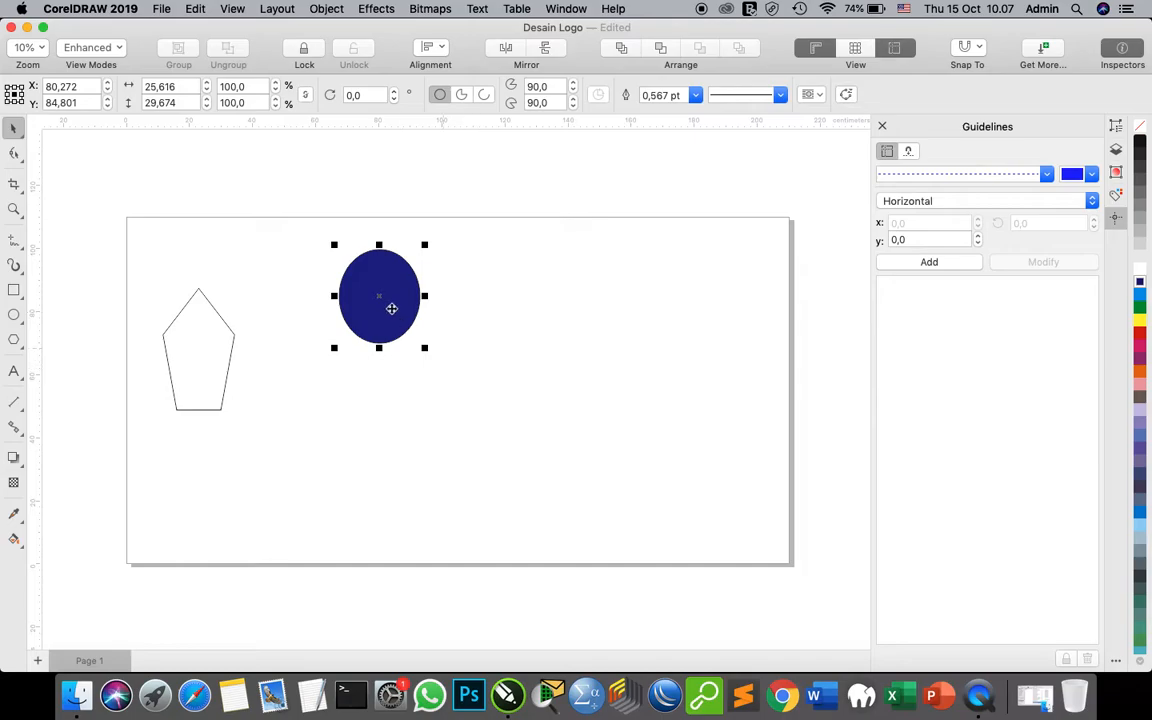
{"action": "left_click_drag", "start_coordinate": [425, 348], "coordinate": [585, 412]}
{"action": "left_click_drag", "start_coordinate": [504, 342], "coordinate": [530, 341]}
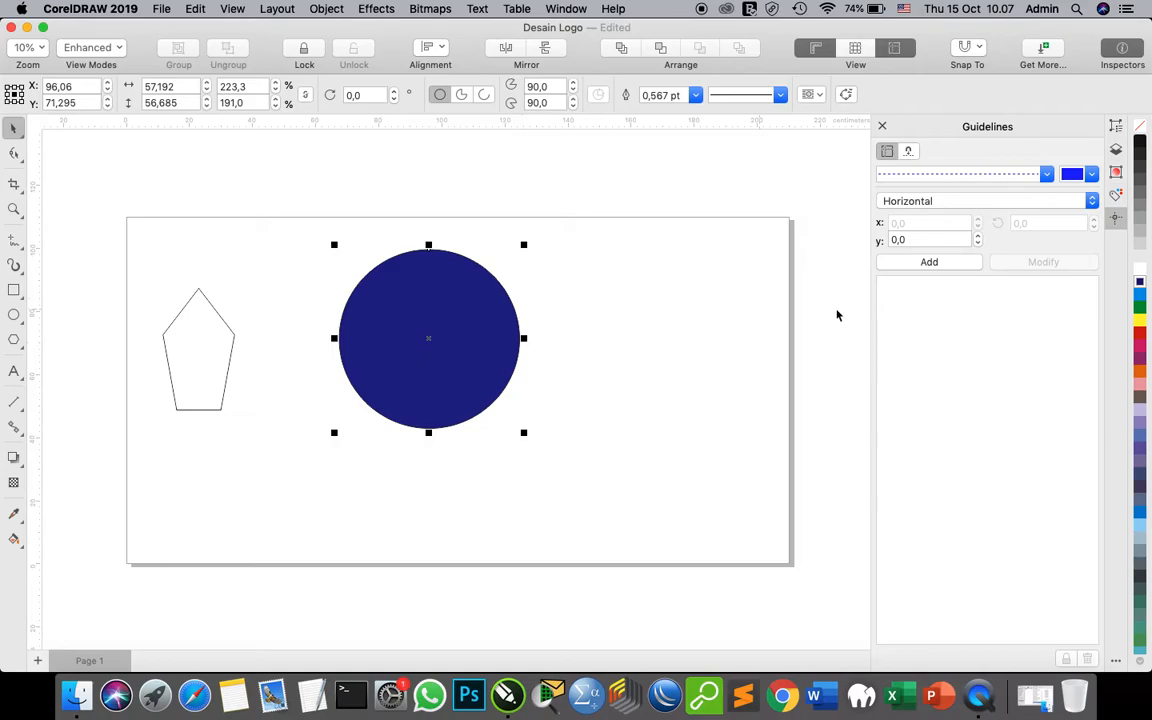
Change the enlarged ellipse's fill to yellow and its outline color to light blue.
{"action": "left_click", "coordinate": [1140, 320]}
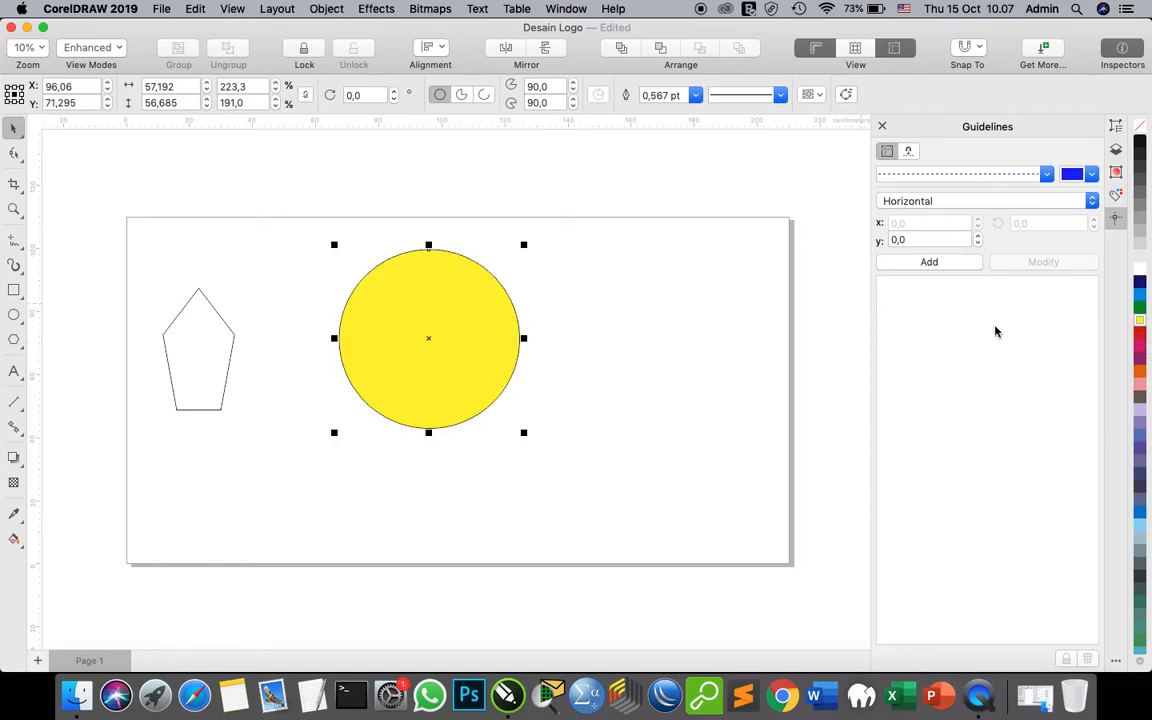
{"action": "right_click", "coordinate": [1143, 297]}
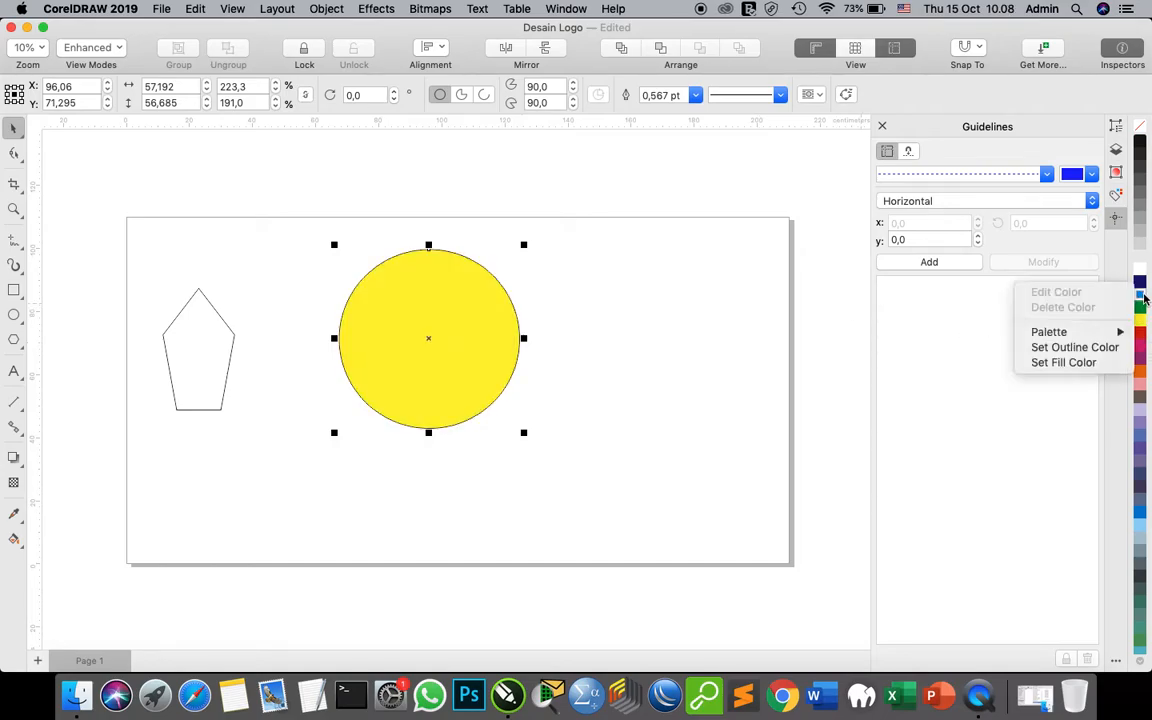
{"action": "left_click", "coordinate": [1074, 347]}
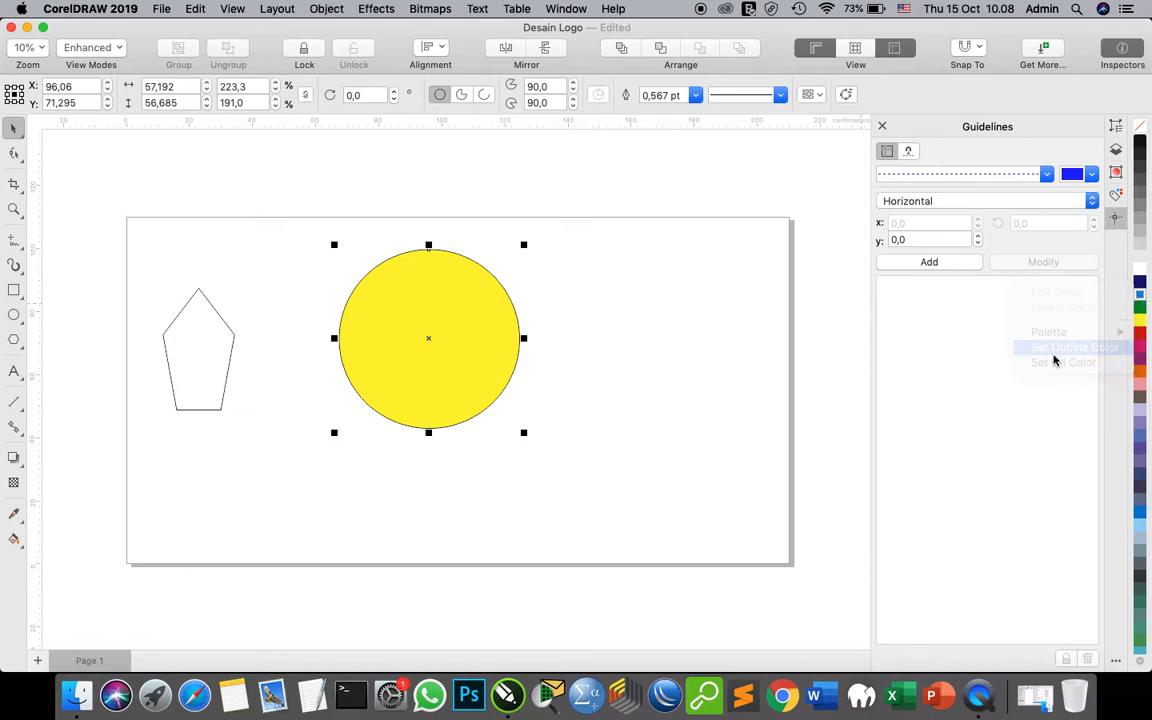
{"action": "left_click", "coordinate": [542, 391]}
{"action": "left_click", "coordinate": [419, 368]}
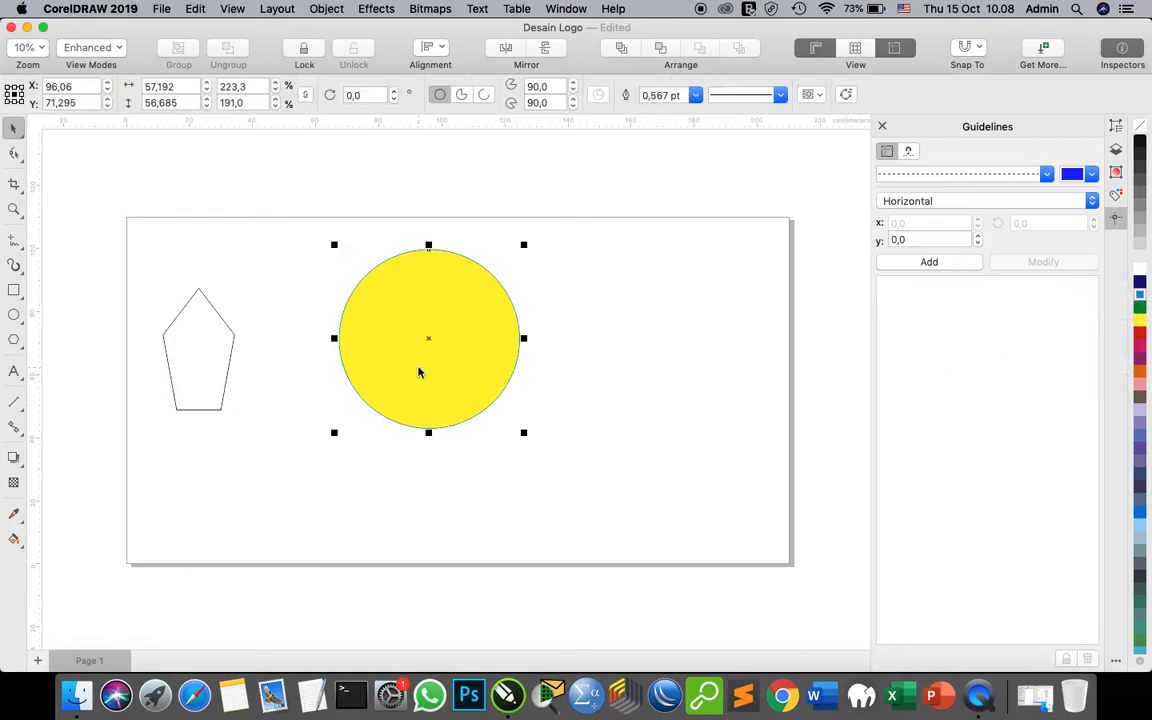
Delete the yellow ellipse and the pentagon to clear the page.
{"action": "key", "text": "Delete"}
{"action": "left_click", "coordinate": [192, 364]}
{"action": "key", "text": "Delete"}
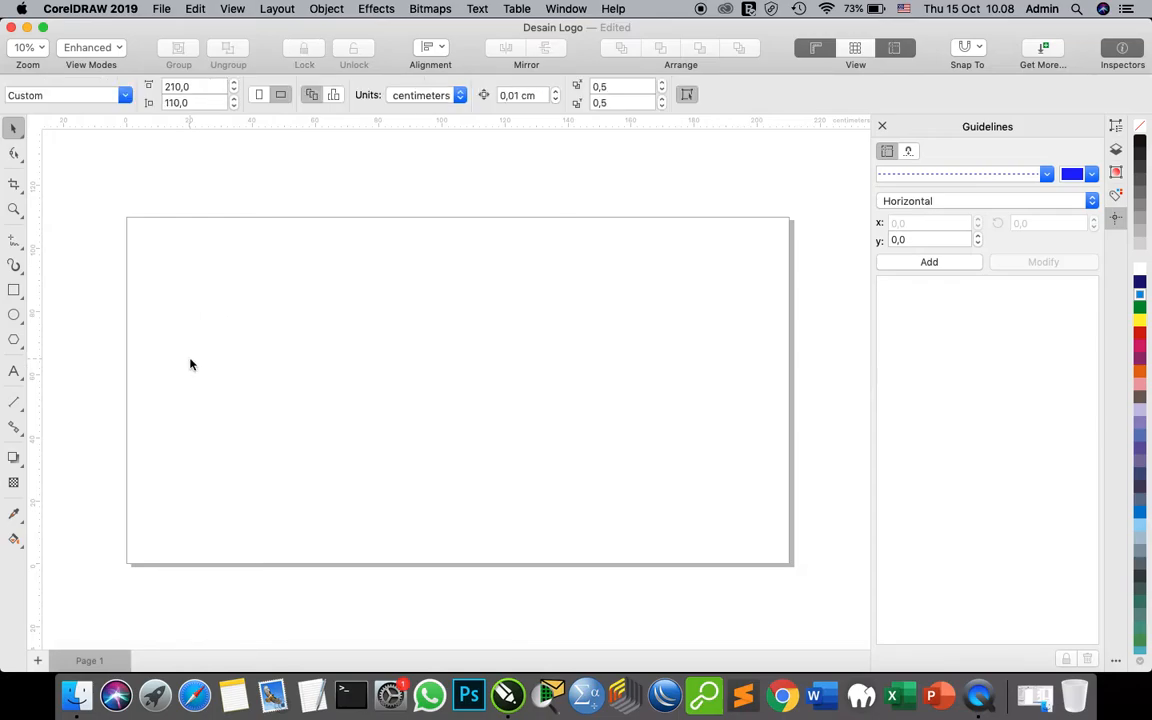
Add the text "Nama Saya" in Helvetica at 150 pt and move it to about X 99 cm, Y 88 cm.
{"action": "left_click", "coordinate": [14, 372]}
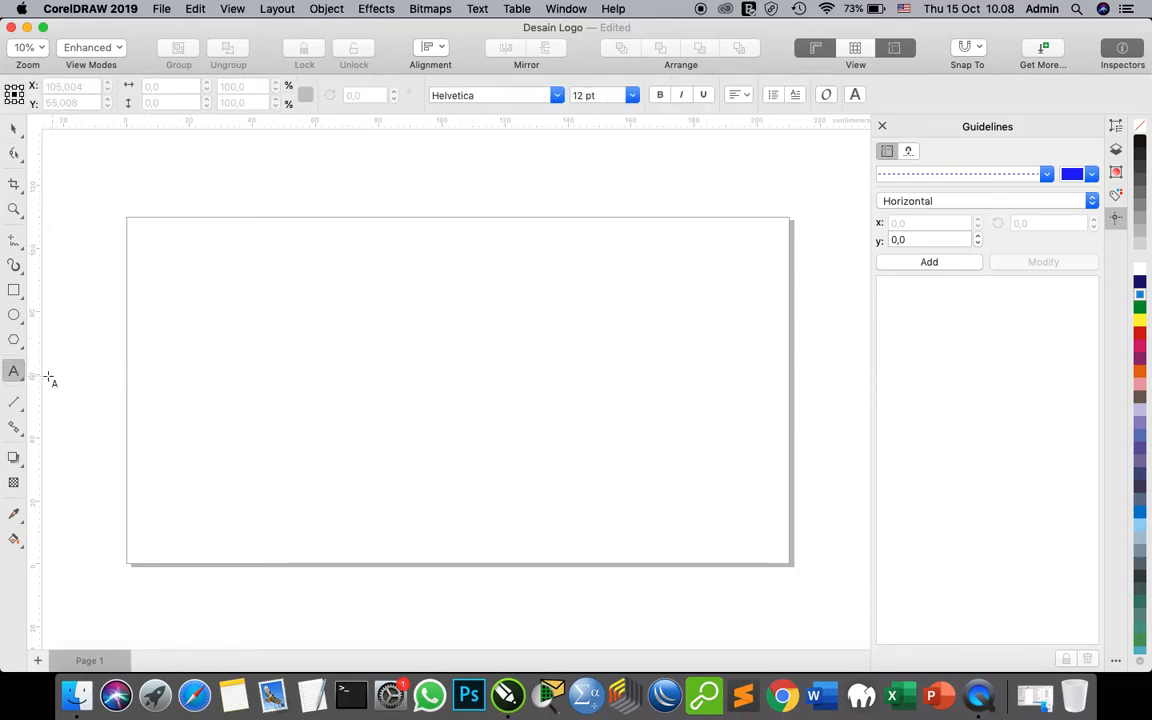
{"action": "left_click", "coordinate": [295, 282]}
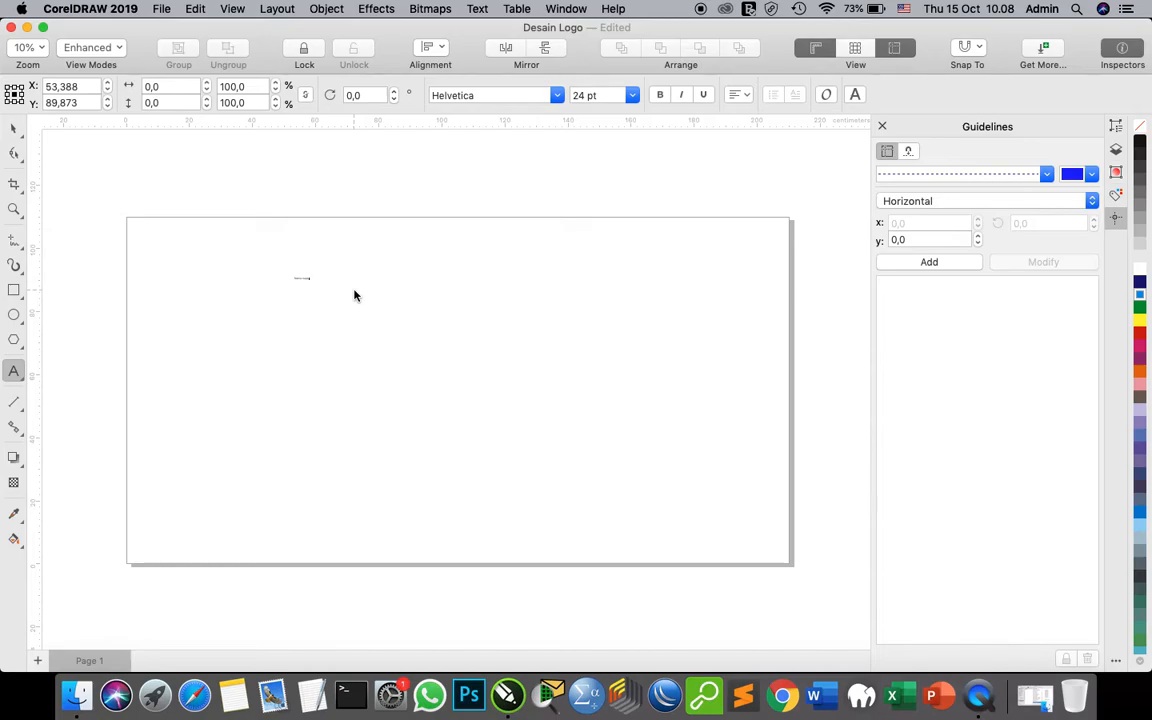
{"action": "left_click", "coordinate": [630, 100]}
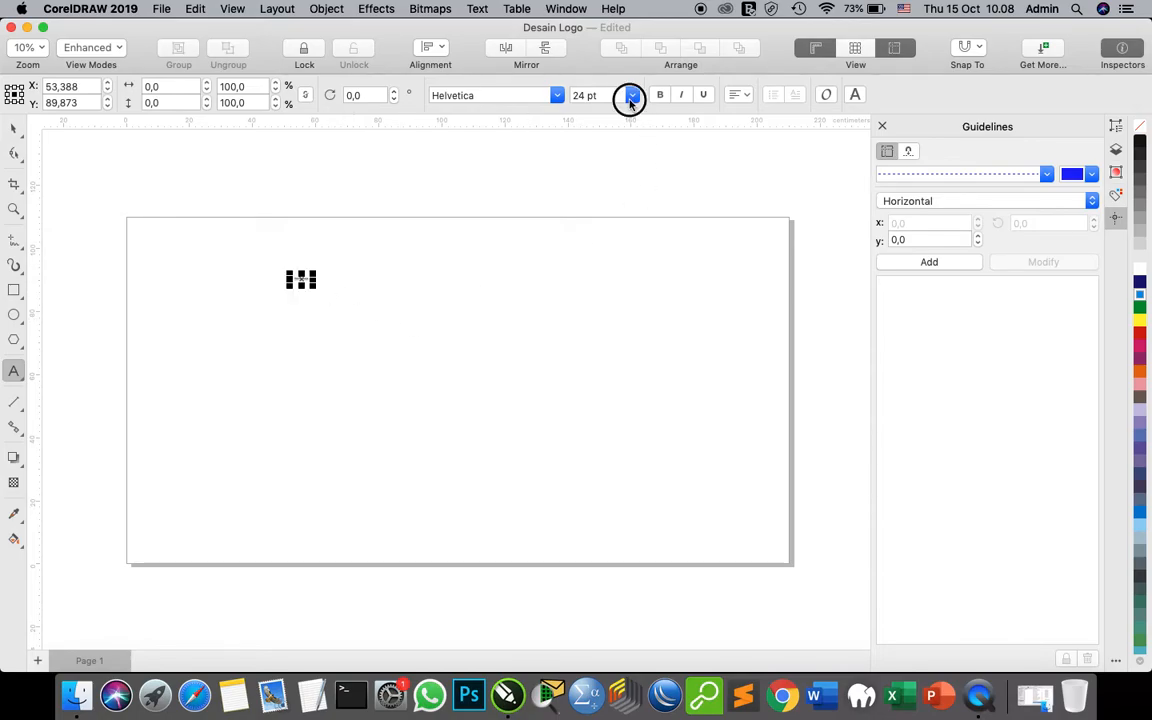
{"action": "left_click", "coordinate": [598, 416]}
{"action": "left_click", "coordinate": [347, 281]}
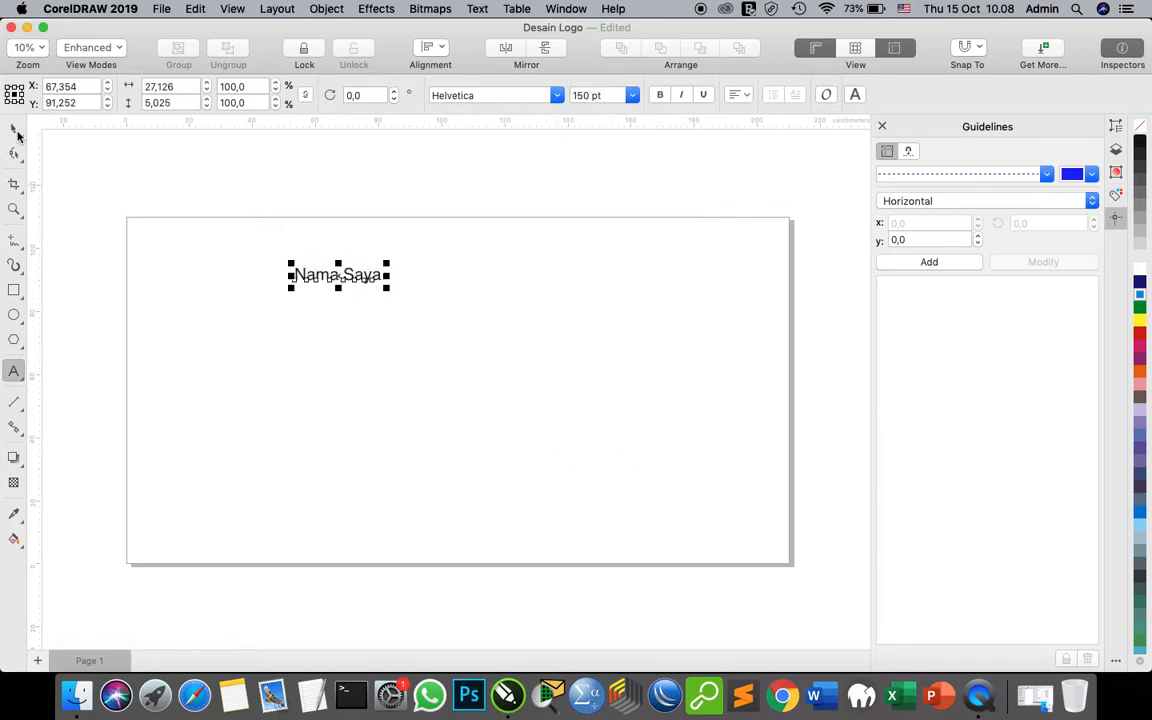
{"action": "left_click", "coordinate": [14, 128]}
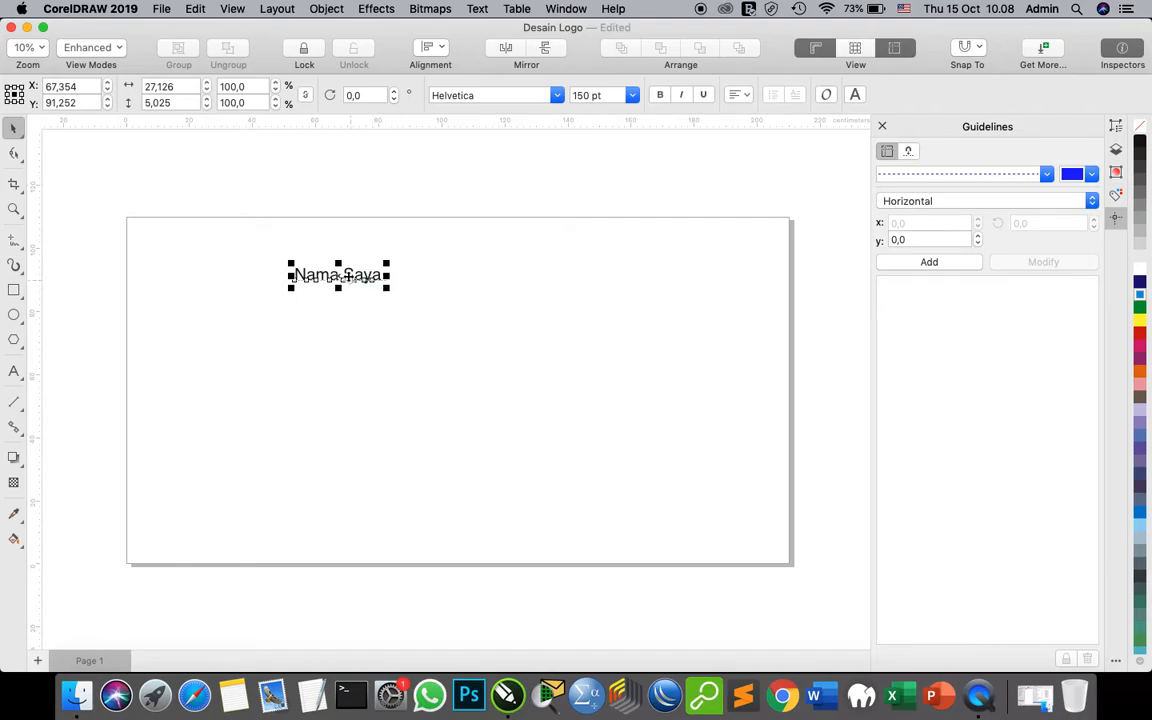
{"action": "left_click_drag", "start_coordinate": [338, 278], "coordinate": [438, 288]}
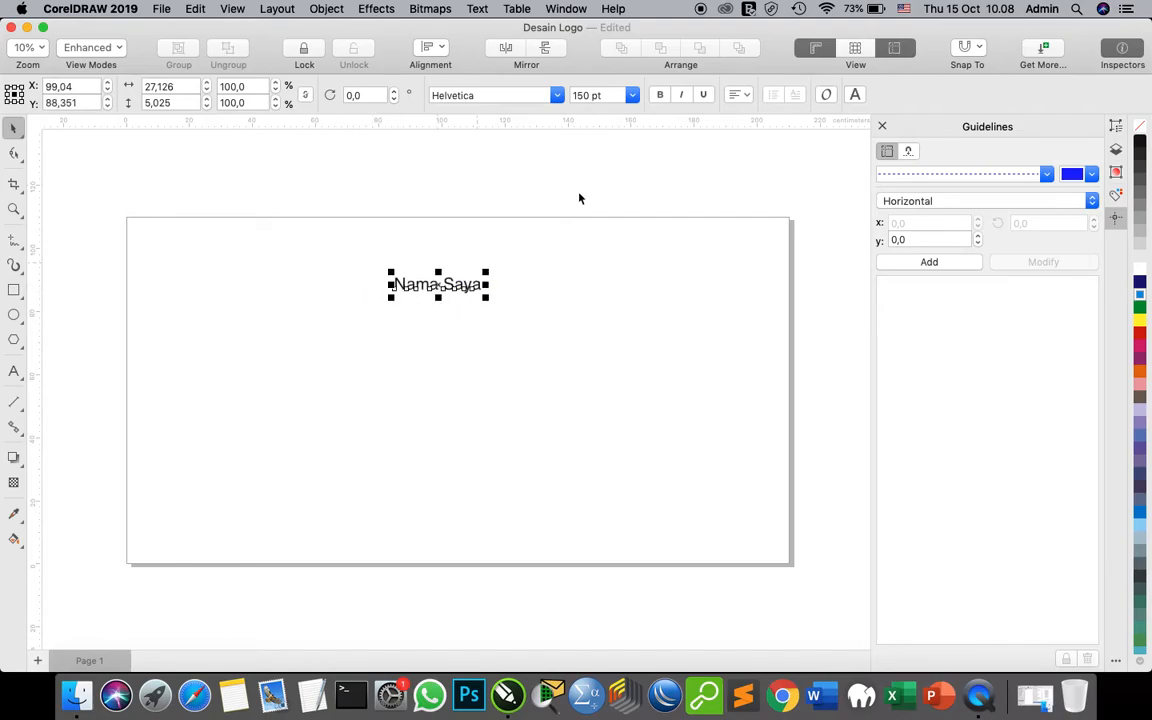
Set the "Nama Saya" text size to 300 pt and shift it slightly higher on the page.
{"action": "left_click", "coordinate": [634, 96]}
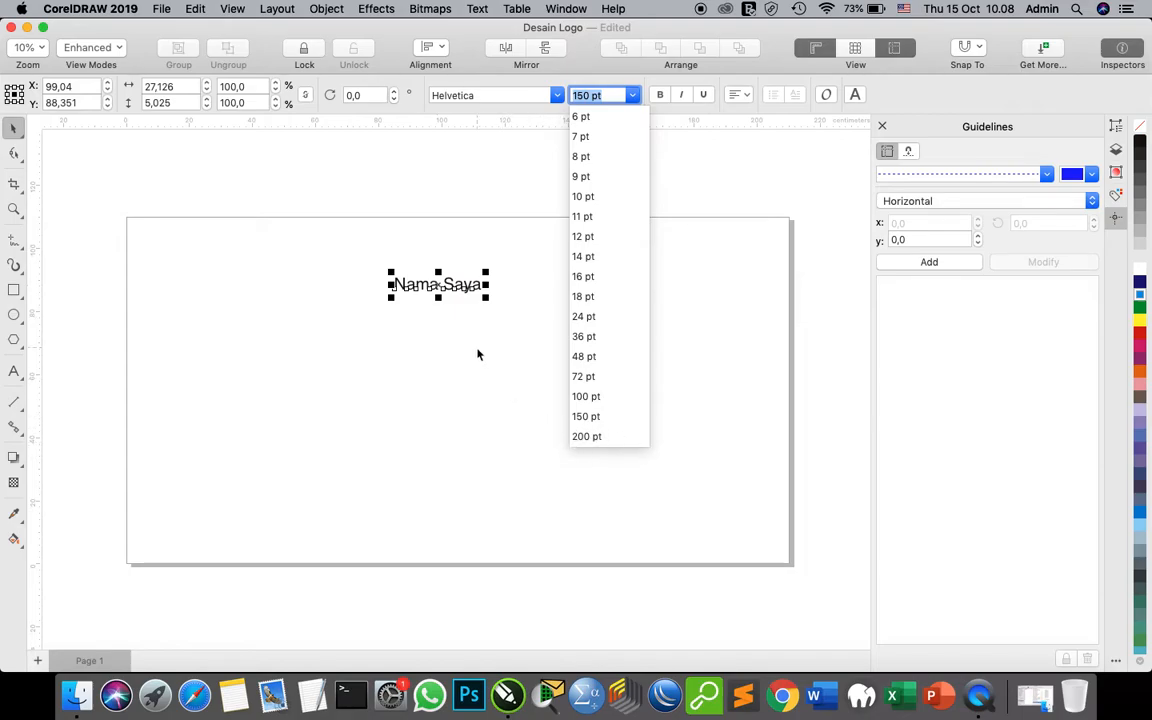
{"action": "left_click", "coordinate": [522, 190]}
{"action": "left_click_drag", "start_coordinate": [595, 96], "coordinate": [567, 92]}
{"action": "type", "text": "300"}
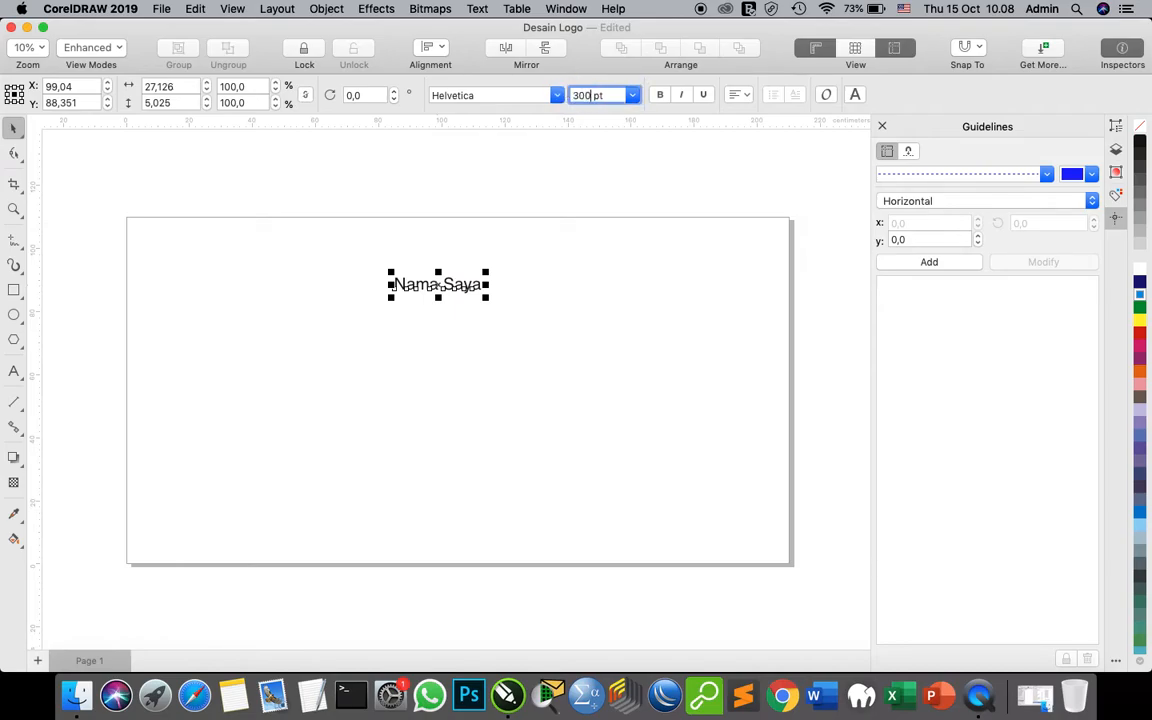
{"action": "key", "text": "Return"}
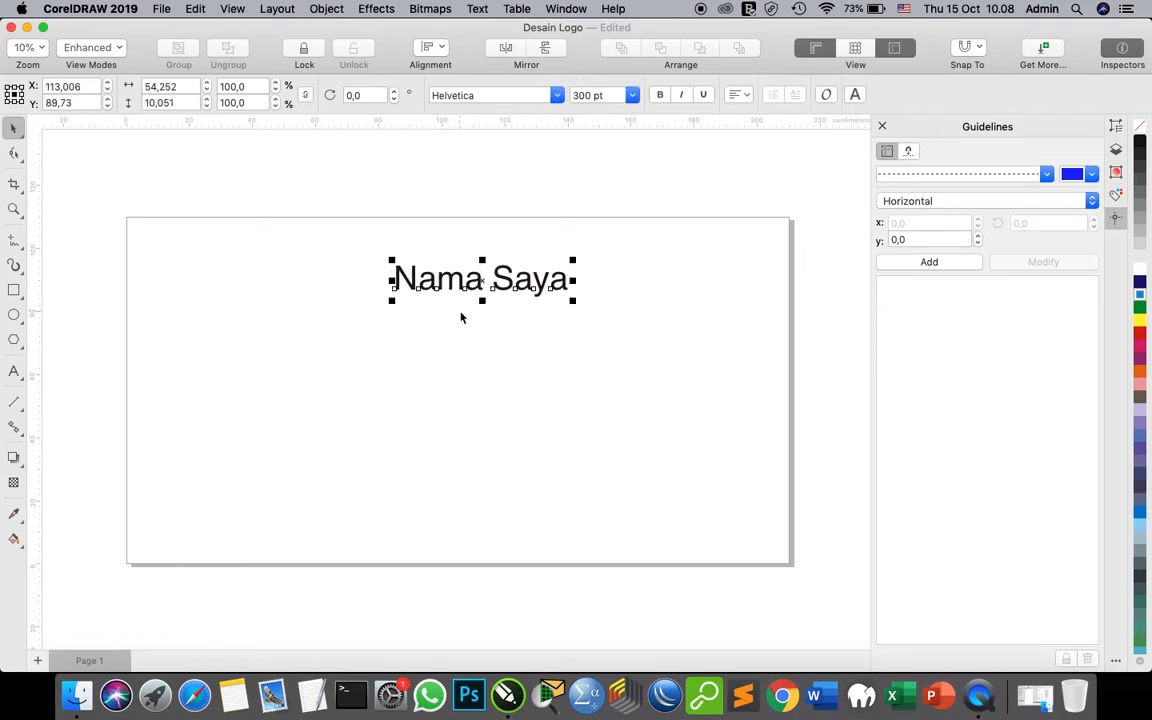
{"action": "mouse_move", "coordinate": [470, 283]}
{"action": "left_mouse_down"}
{"action": "mouse_move", "coordinate": [424, 283]}
{"action": "mouse_move", "coordinate": [445, 265]}
{"action": "mouse_move", "coordinate": [485, 265]}
{"action": "left_mouse_up"}
{"action": "left_click", "coordinate": [525, 337]}
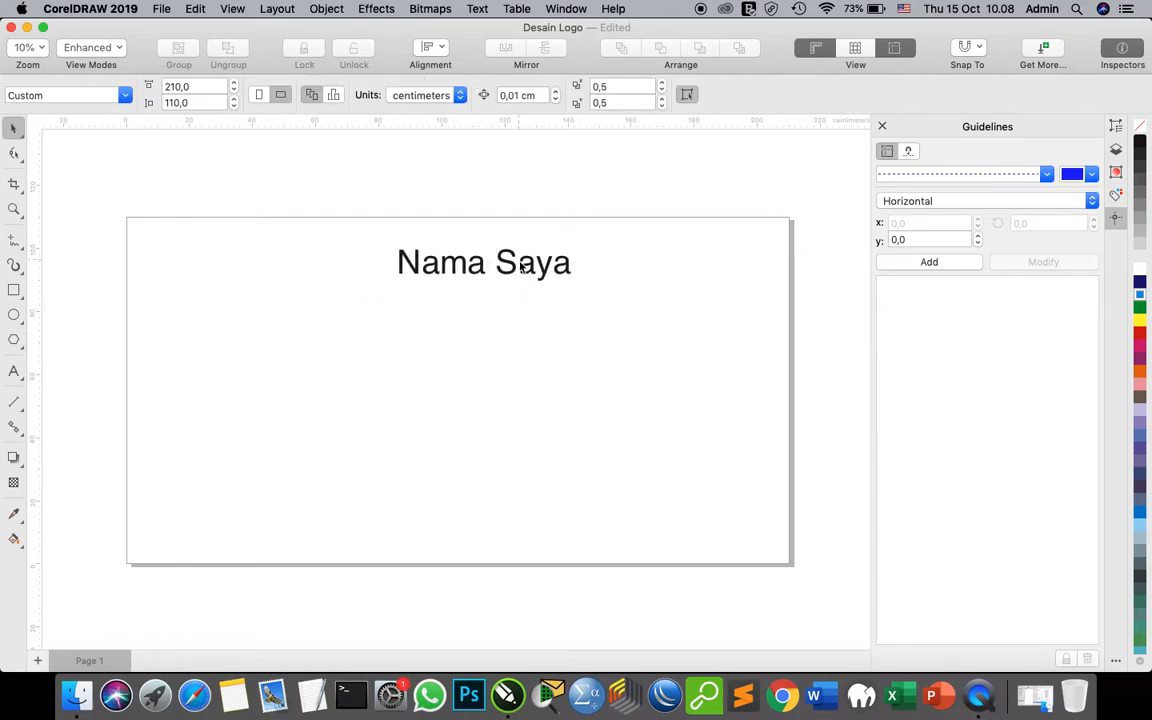
Enlarge the "Nama Saya" text to 900 pt and move it to about X 109 cm, Y 90 cm.
{"action": "left_click", "coordinate": [463, 250]}
{"action": "left_click", "coordinate": [577, 95]}
{"action": "type", "text": "900"}
{"action": "key", "text": "Return"}
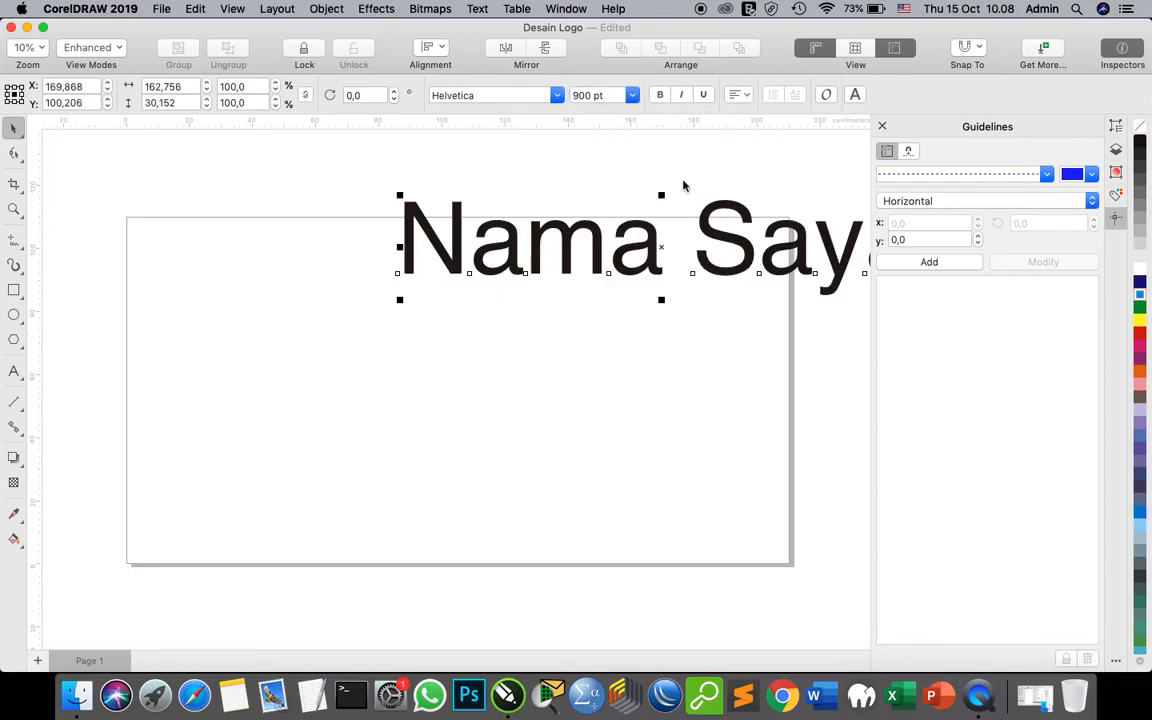
{"action": "left_click_drag", "start_coordinate": [661, 257], "coordinate": [470, 281]}
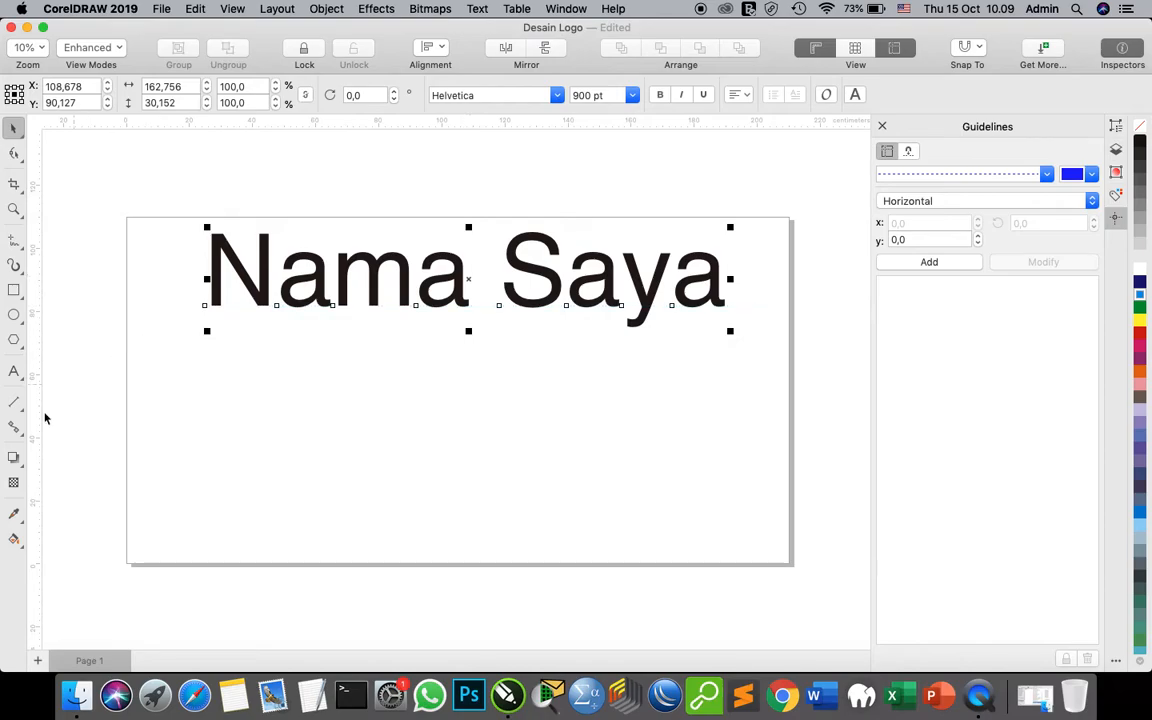
Replace the whole "Nama Saya" text with "STKIP AL-MAKSUM".
{"action": "left_click", "coordinate": [14, 371]}
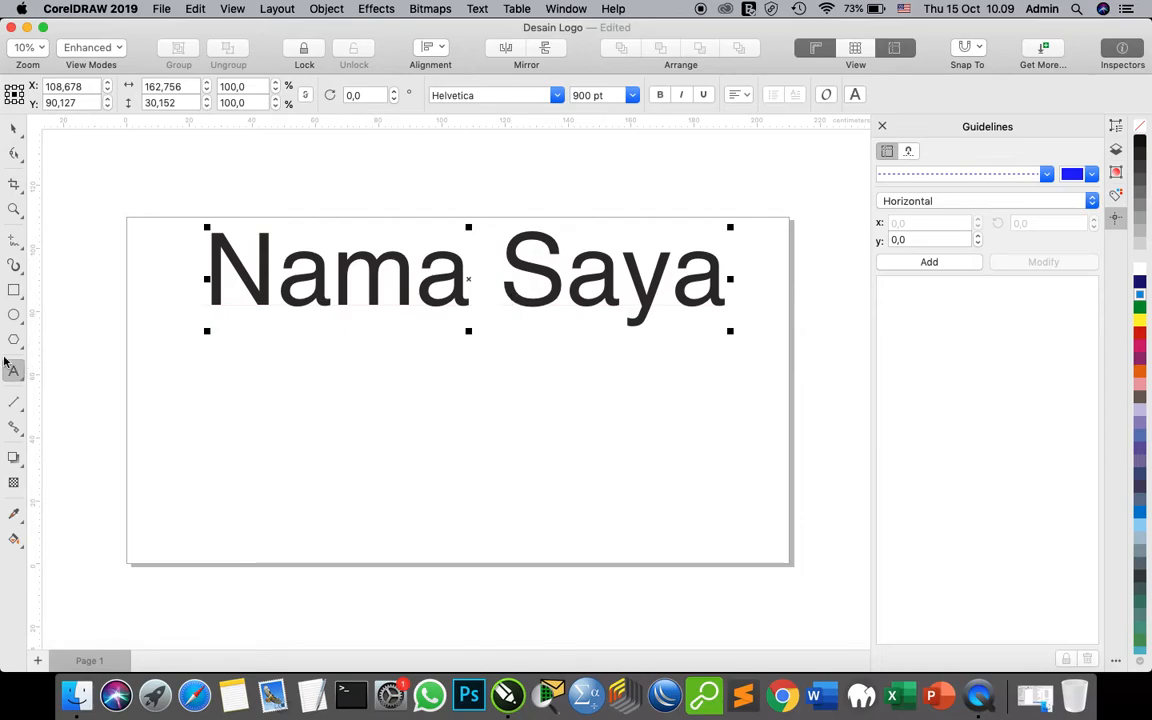
{"action": "left_click", "coordinate": [322, 298]}
{"action": "key", "text": "super+a"}
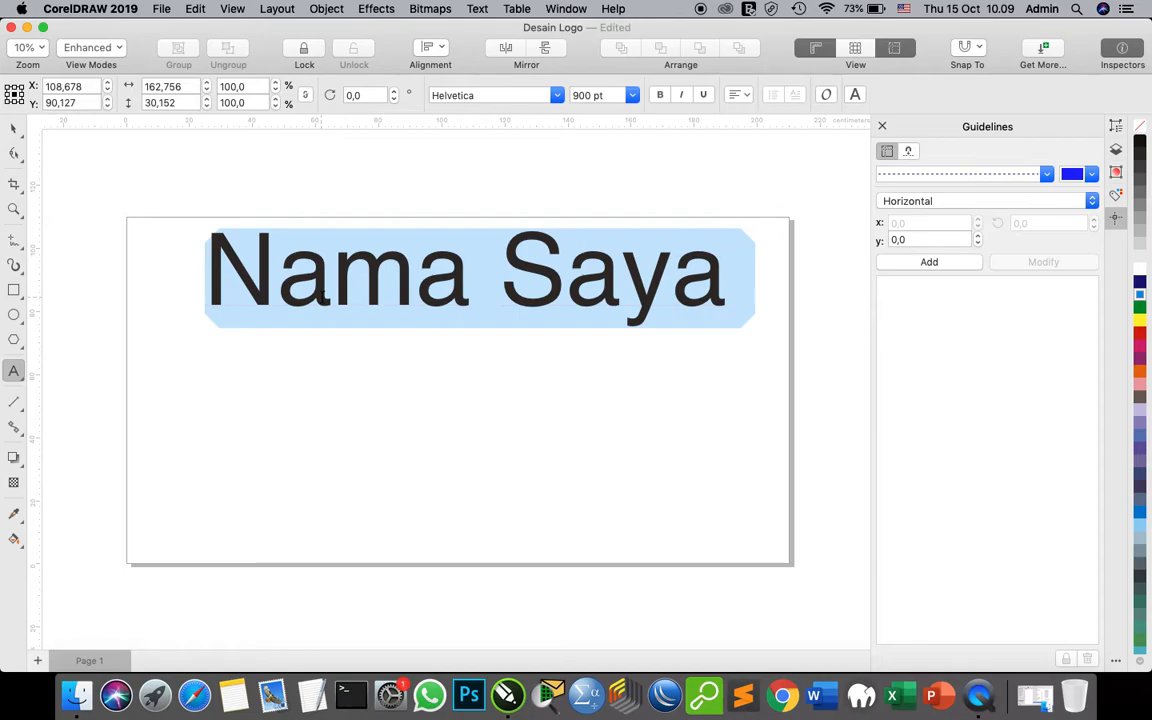
{"action": "type", "text": "STKIP "}
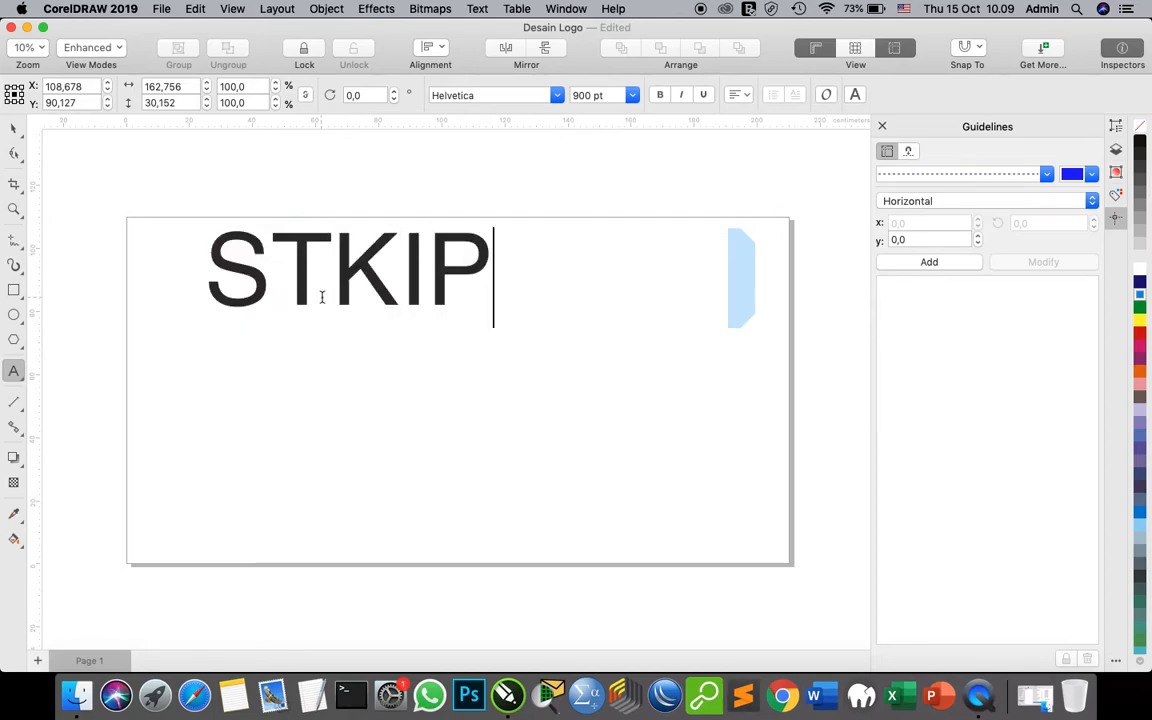
{"action": "type", "text": "AI"}
{"action": "key", "text": "BackSpace"}
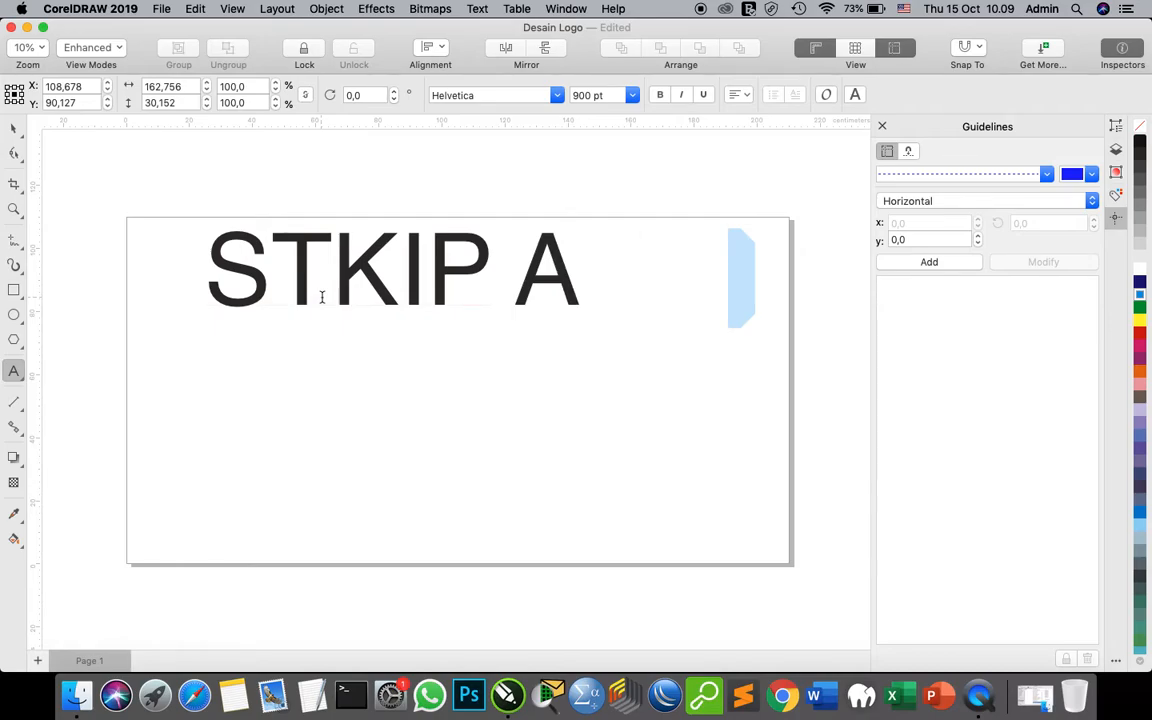
{"action": "type", "text": "L-MA"}
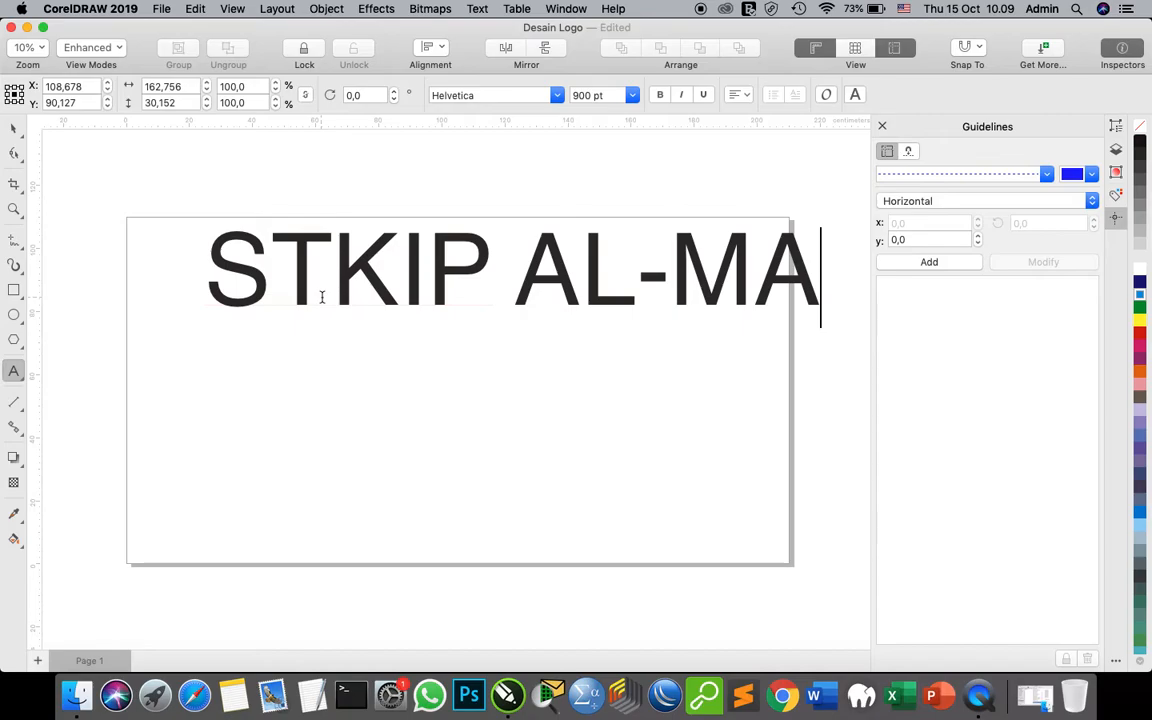
{"action": "type", "text": "KSUM"}
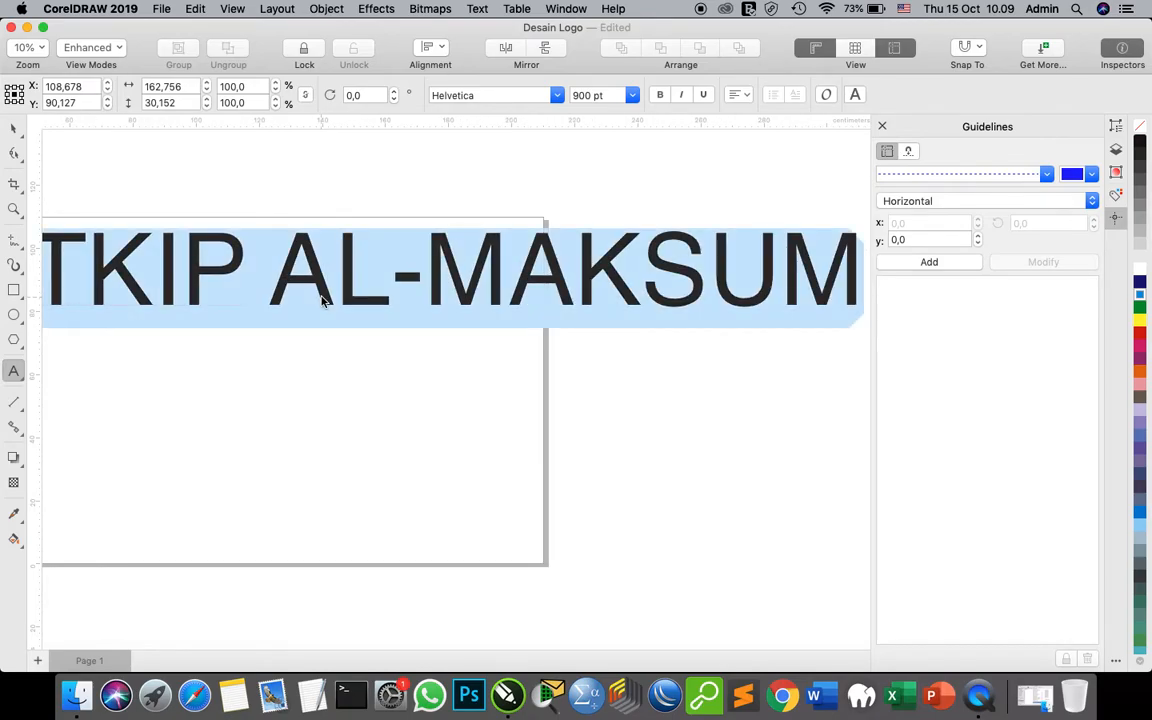
Set the "STKIP AL-MAKSUM" text to 800 pt and move it to about X 133 cm, Y 84 cm.
{"action": "left_click", "coordinate": [581, 96]}
{"action": "key", "text": "BackSpace"}
{"action": "type", "text": "8"}
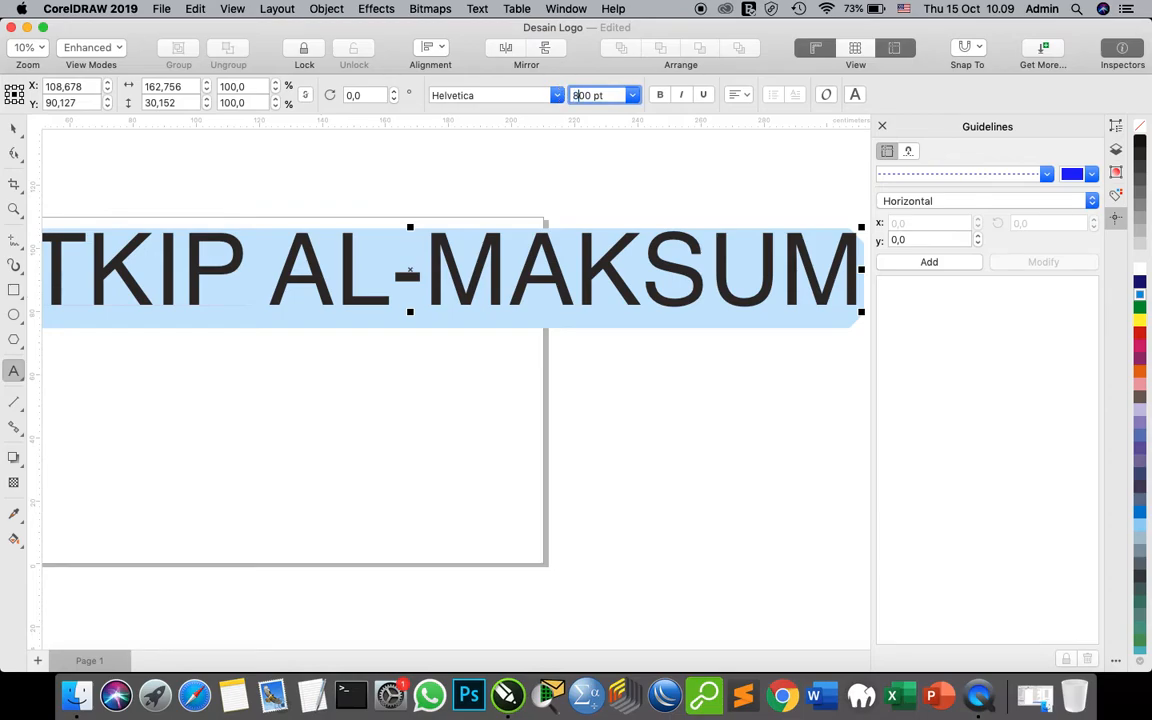
{"action": "key", "text": "Return"}
{"action": "scroll", "coordinate": [700, 388], "scroll_direction": "left", "scroll_amount": 5}
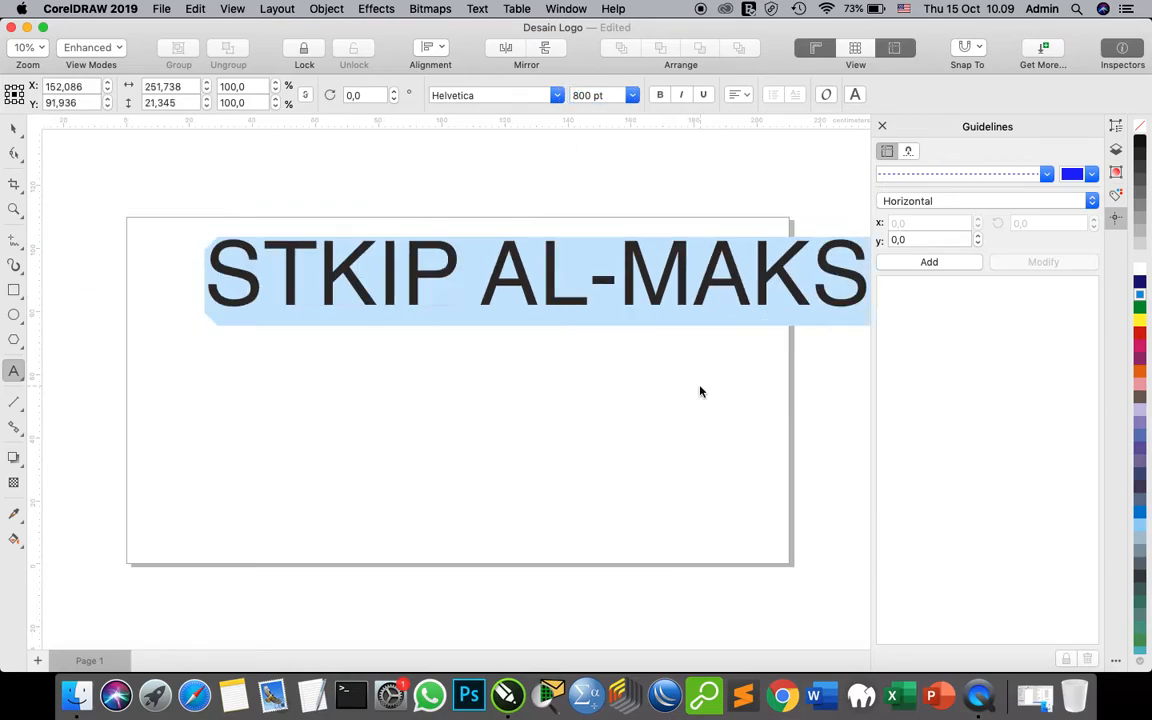
{"action": "left_click", "coordinate": [14, 131]}
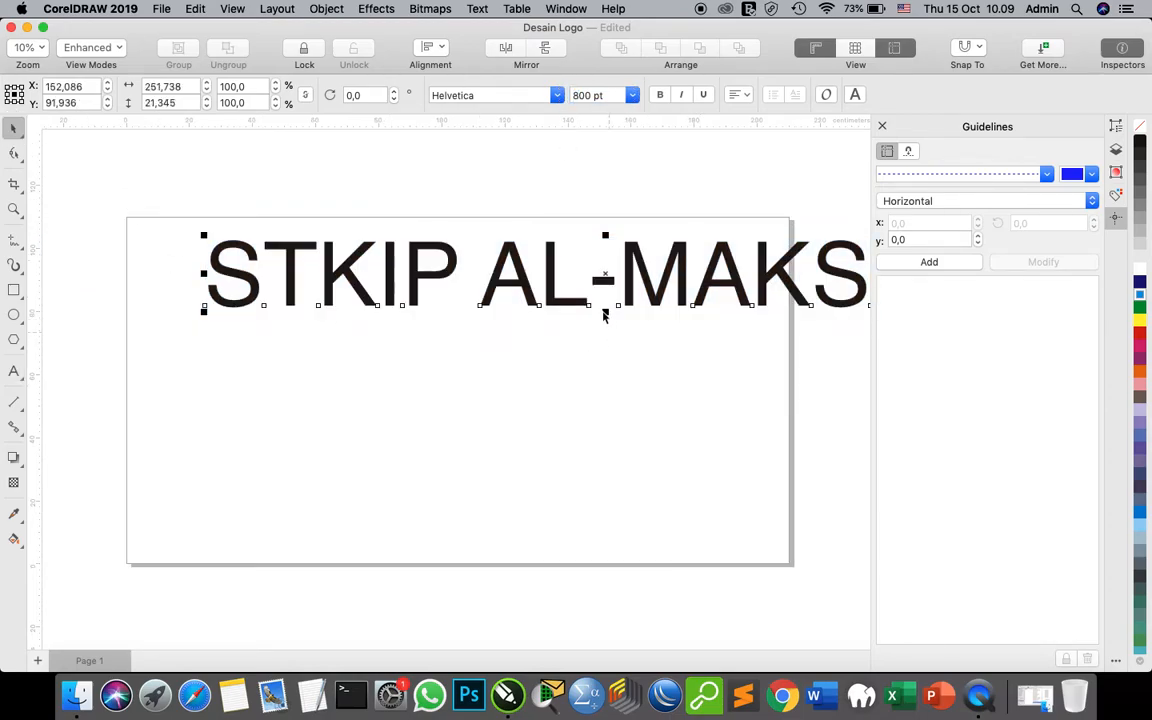
{"action": "left_click_drag", "start_coordinate": [607, 275], "coordinate": [543, 299]}
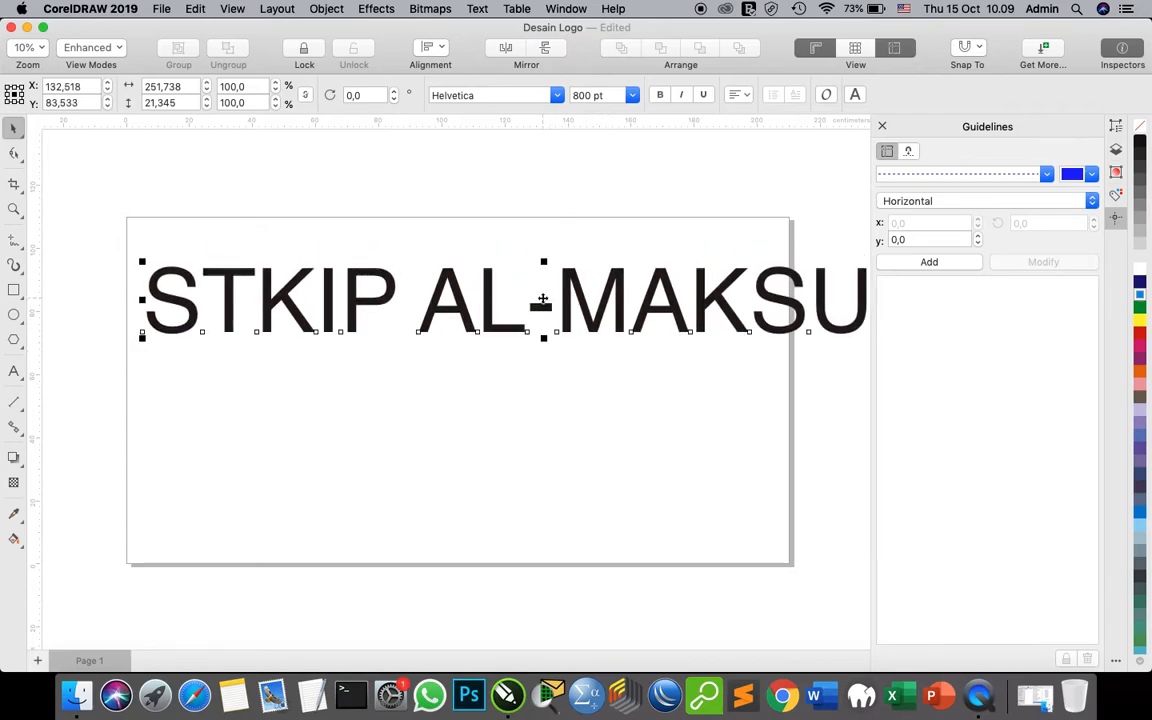
Try squeezing the text horizontally to about 91 cm wide and moving it onto the page, and undo both changes.
{"action": "left_click", "coordinate": [497, 374]}
{"action": "left_click", "coordinate": [496, 316]}
{"action": "left_click_drag", "start_coordinate": [142, 299], "coordinate": [648, 299]}
{"action": "left_click_drag", "start_coordinate": [765, 310], "coordinate": [416, 305]}
{"action": "key", "text": "super+z"}
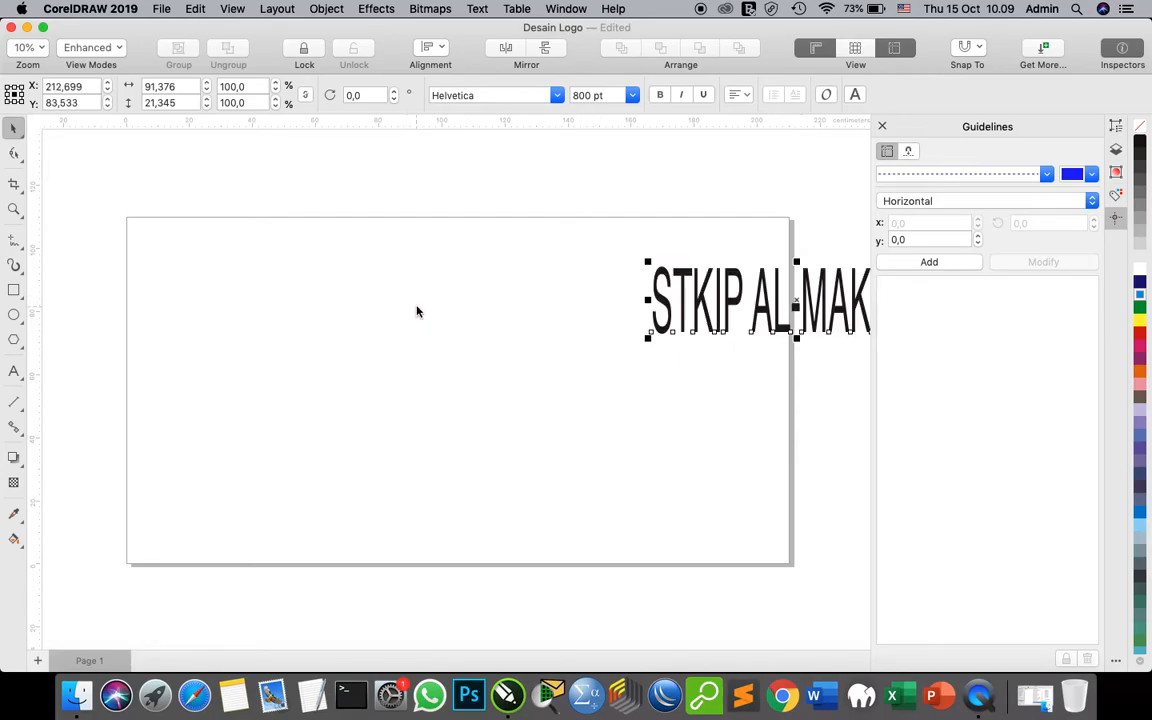
{"action": "key", "text": "super+z"}
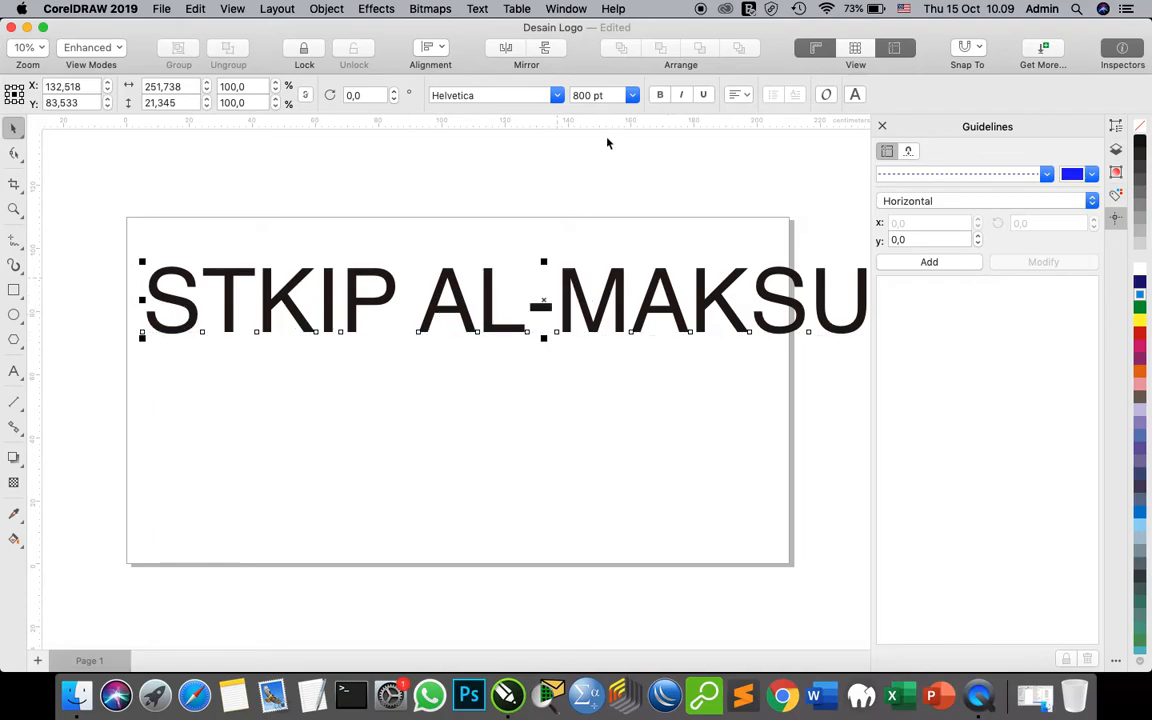
Set the text size to 500 pt and move the text to about X 107 cm, Y 96 cm.
{"action": "left_click", "coordinate": [567, 96]}
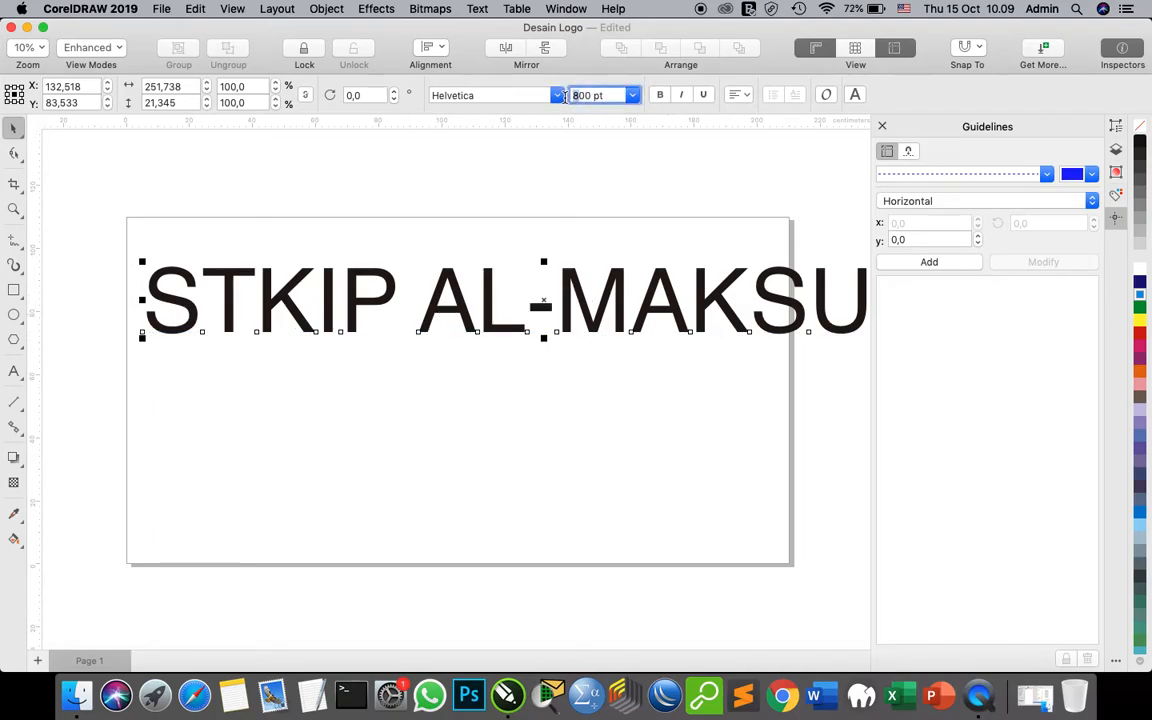
{"action": "type", "text": "5"}
{"action": "key", "text": "Return"}
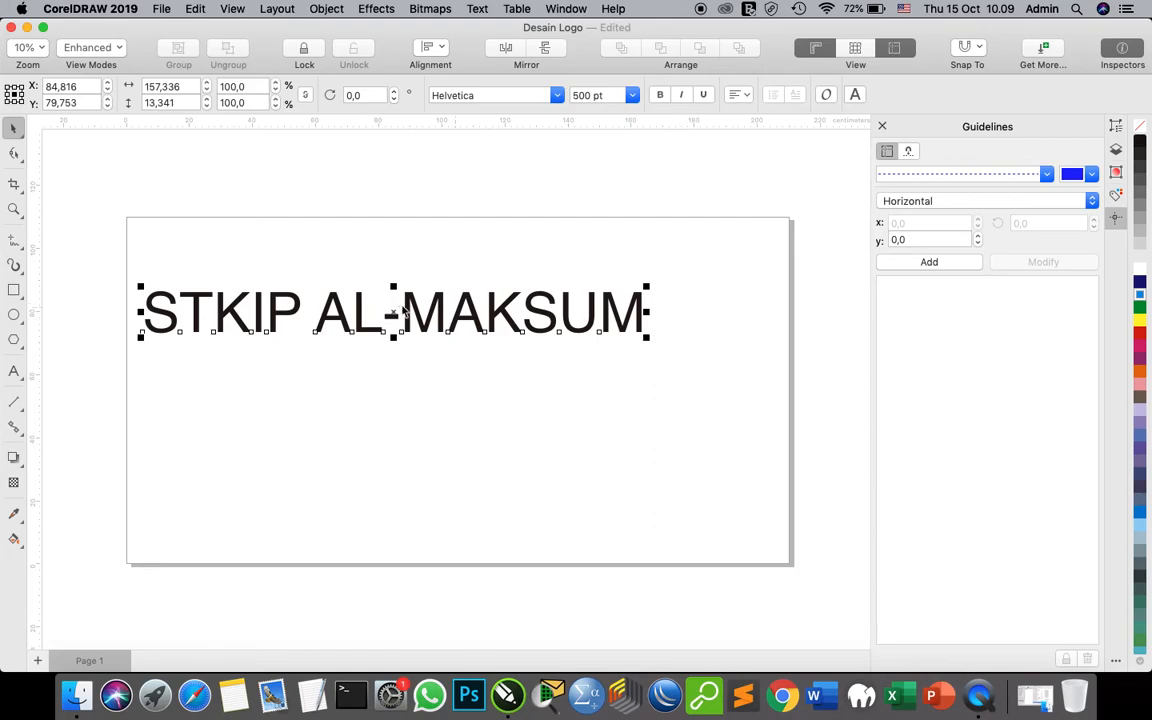
{"action": "left_click_drag", "start_coordinate": [392, 311], "coordinate": [464, 264]}
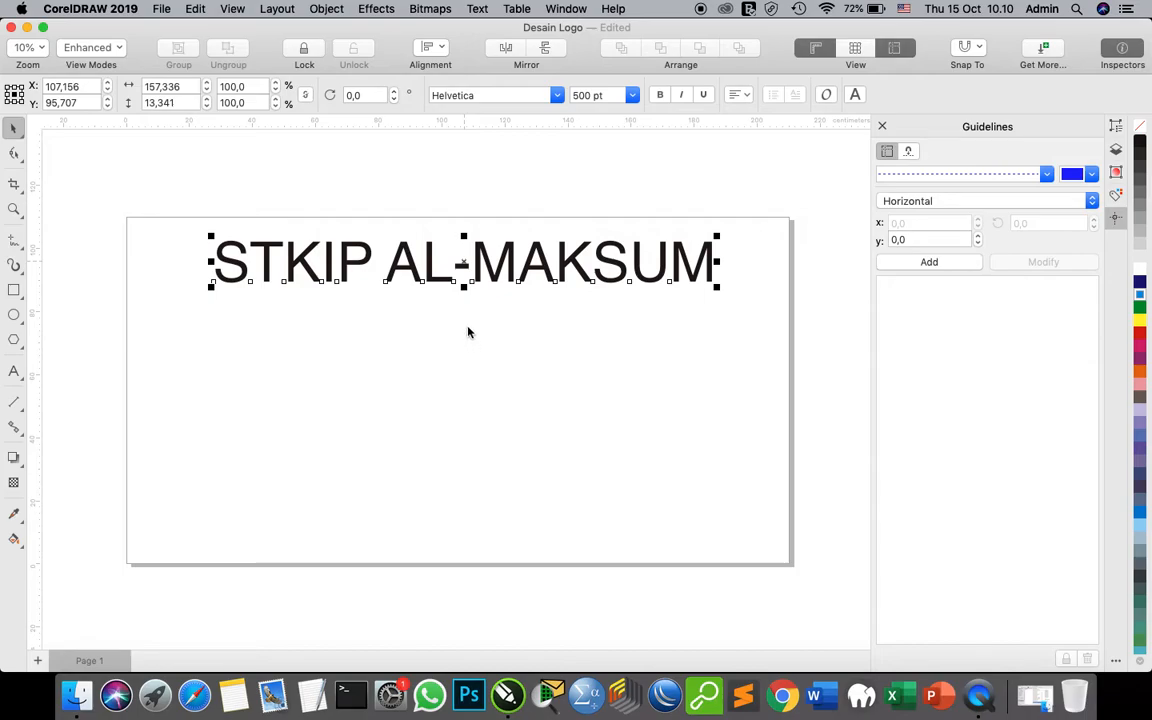
Duplicate the text, placing the copy at about X 106 cm, Y 48 cm and the original at about X 105 cm, Y 85 cm.
{"action": "key", "text": "super+c"}
{"action": "key", "text": "super+v"}
{"action": "left_click_drag", "start_coordinate": [512, 276], "coordinate": [461, 327]}
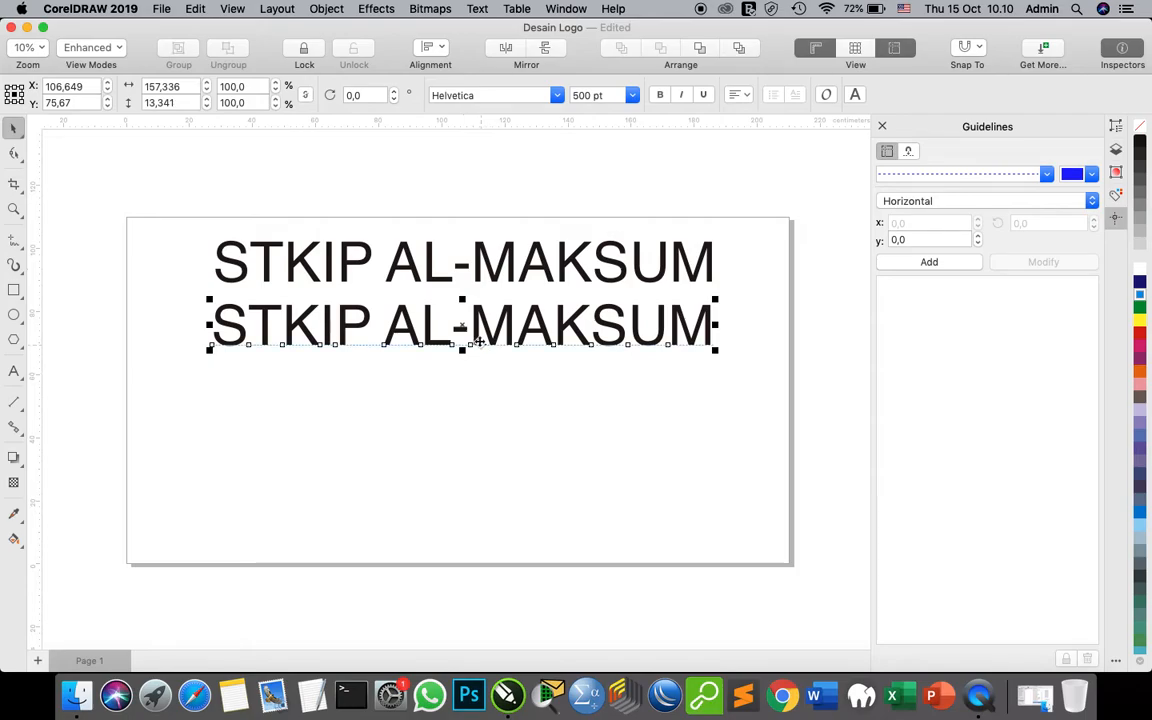
{"action": "left_click_drag", "start_coordinate": [463, 327], "coordinate": [462, 412]}
{"action": "left_click", "coordinate": [463, 260]}
{"action": "left_click_drag", "start_coordinate": [461, 278], "coordinate": [458, 300]}
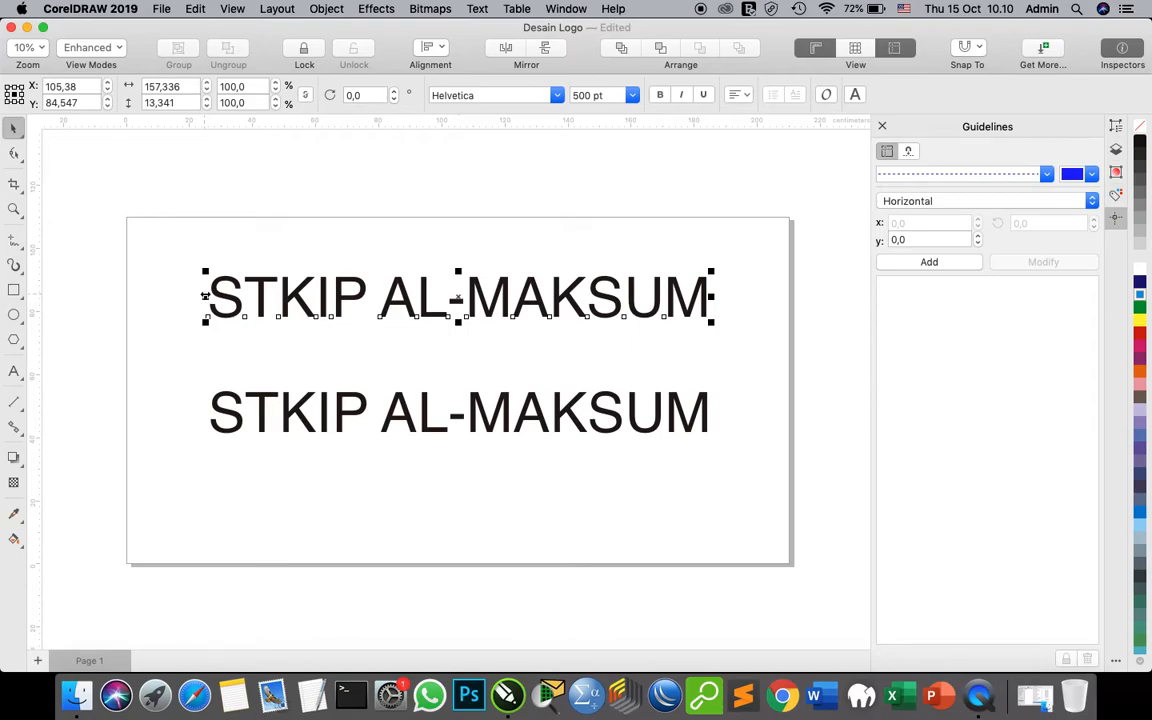
Squeeze the upper text horizontally to less than half its width and recentre it in the upper part of the page.
{"action": "left_click_drag", "start_coordinate": [203, 297], "coordinate": [507, 300]}
{"action": "left_click_drag", "start_coordinate": [581, 296], "coordinate": [430, 288]}
Scale the lower text proportionally to about 67 cm wide and place it under the squeezed text at about X 103 cm, Y 72 cm.
{"action": "left_click", "coordinate": [470, 395]}
{"action": "left_click", "coordinate": [360, 396]}
{"action": "left_click", "coordinate": [459, 393]}
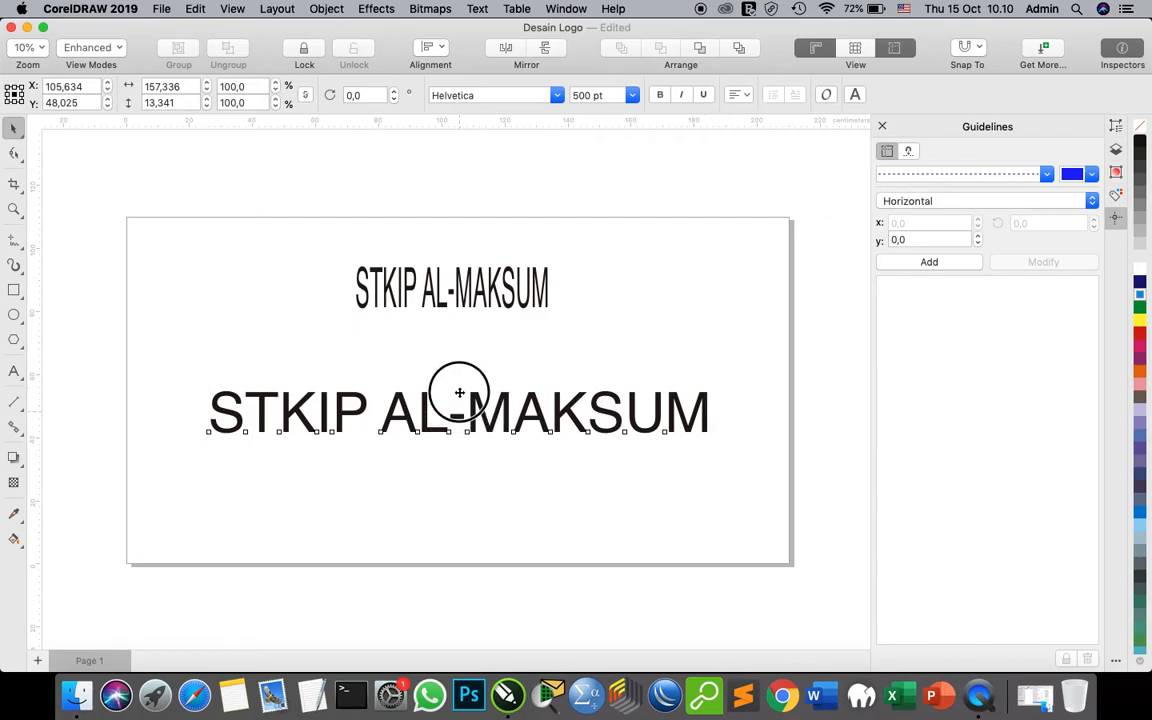
{"action": "left_click_drag", "start_coordinate": [459, 393], "coordinate": [468, 355]}
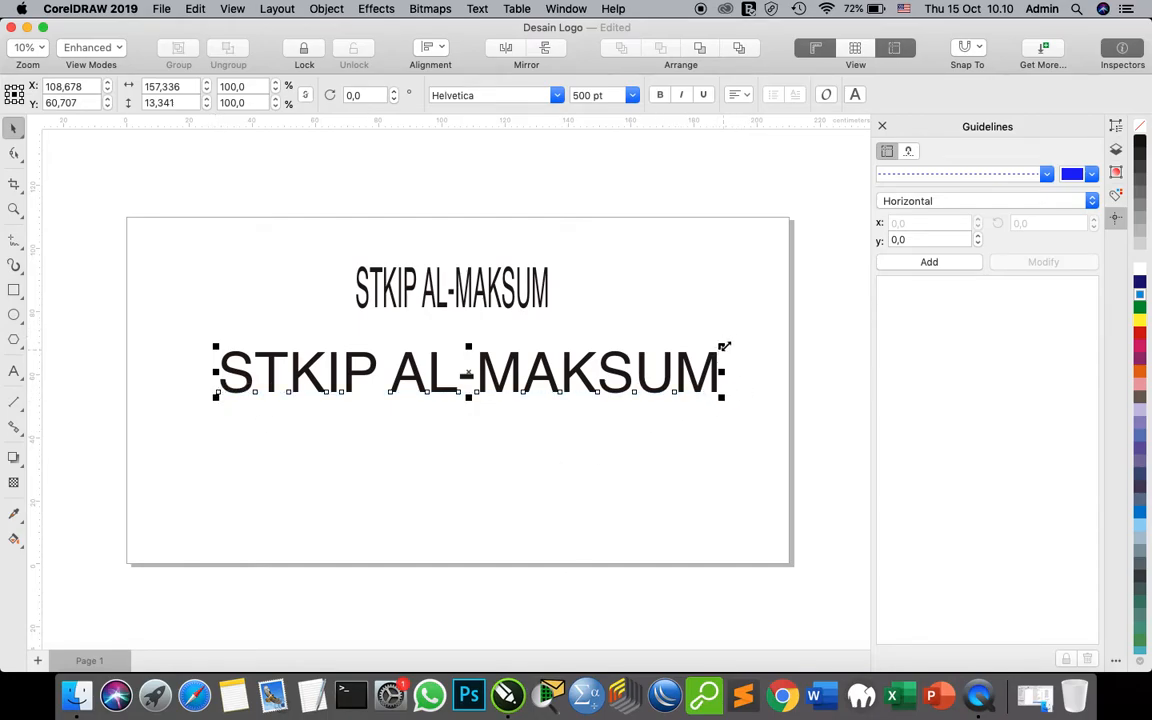
{"action": "left_click_drag", "start_coordinate": [723, 347], "coordinate": [630, 368]}
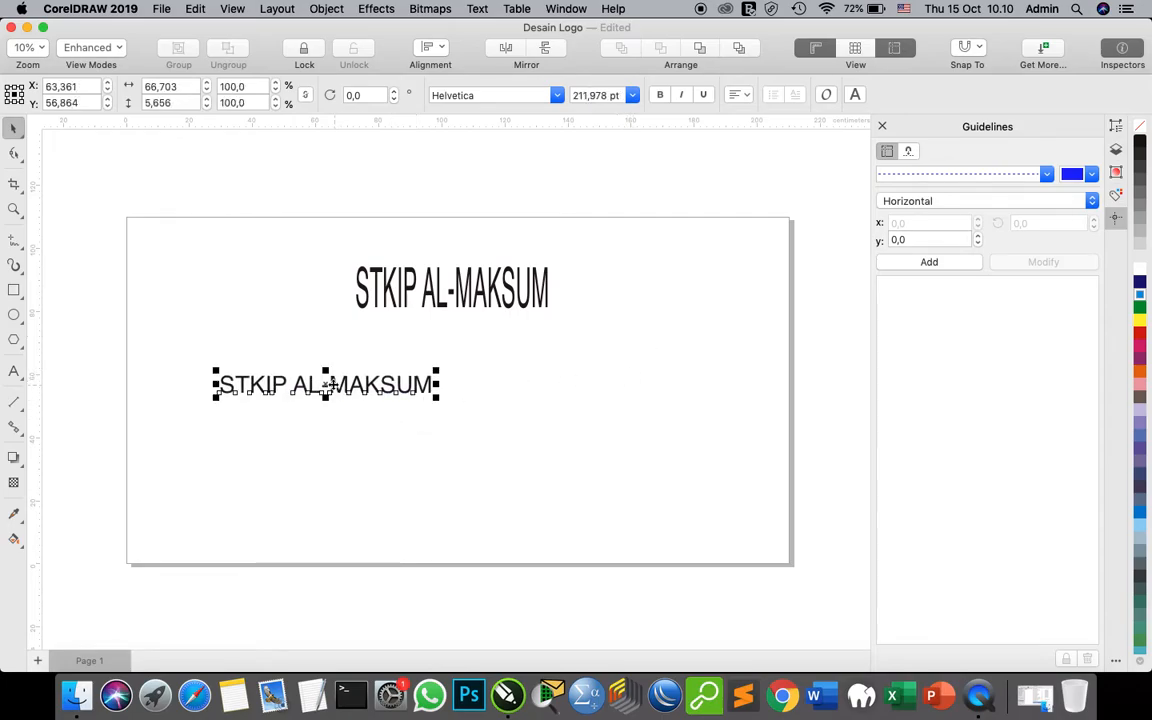
{"action": "left_click_drag", "start_coordinate": [330, 384], "coordinate": [452, 338]}
{"action": "left_click", "coordinate": [455, 432]}
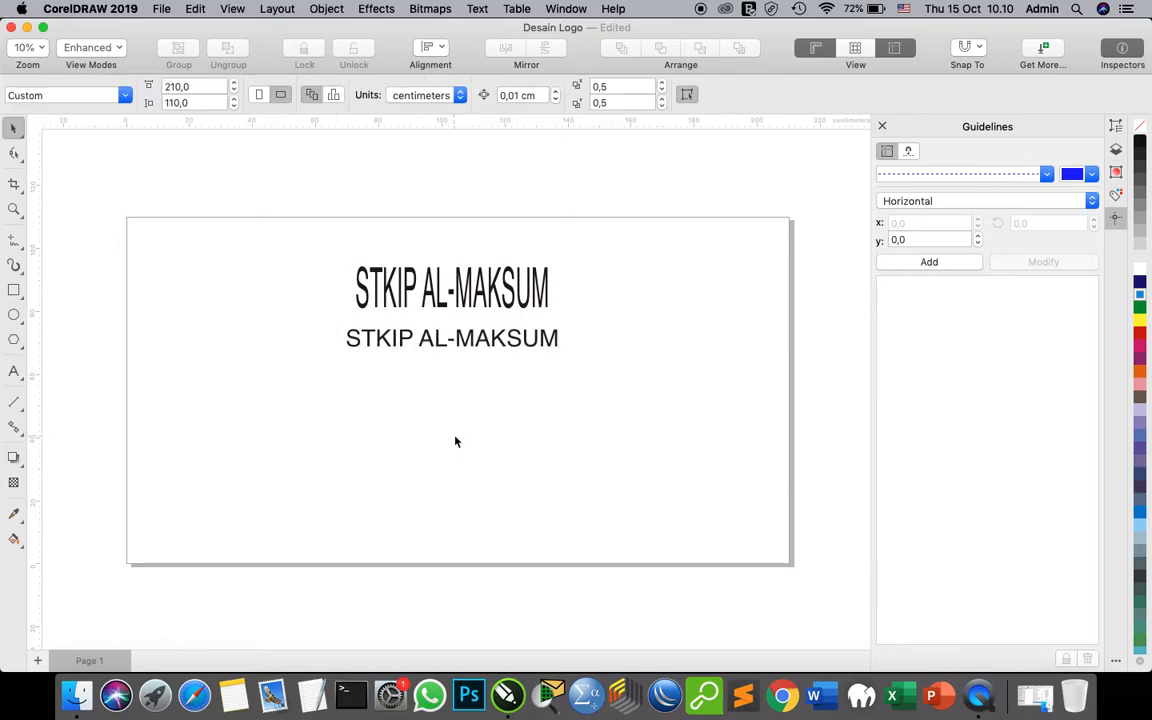
Duplicate the proportionally scaled text and place the copy at about X 101 cm, Y 48 cm.
{"action": "left_click", "coordinate": [540, 340]}
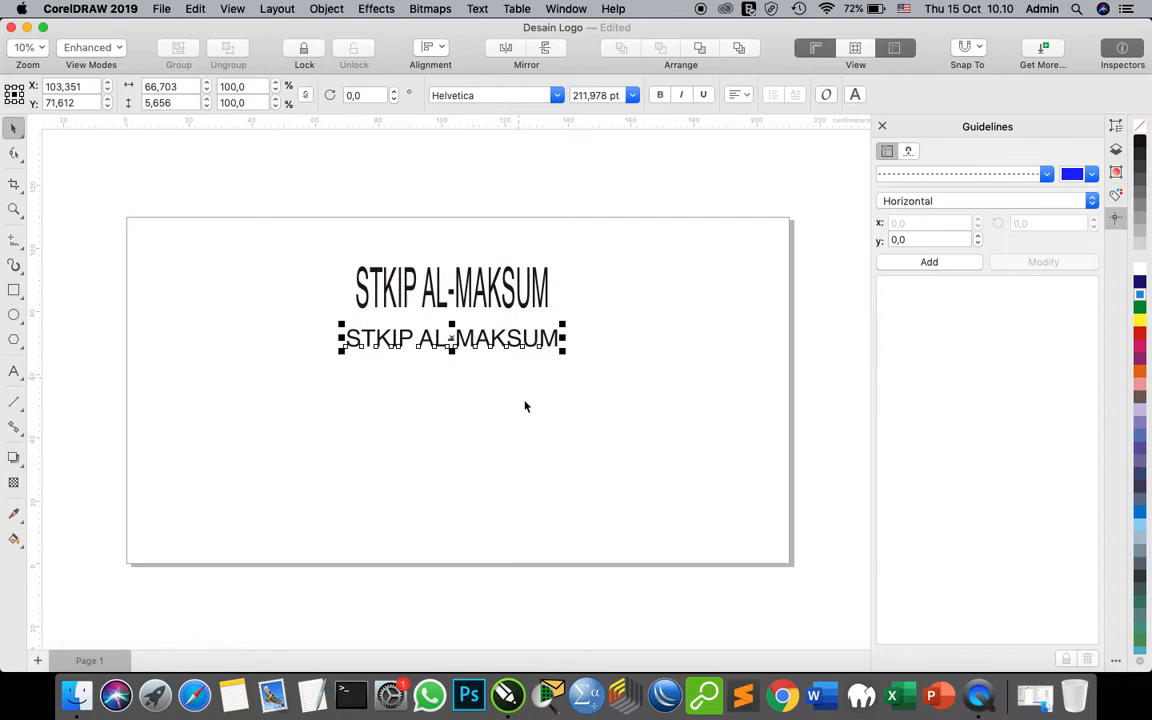
{"action": "left_click_drag", "start_coordinate": [452, 338], "coordinate": [444, 415]}
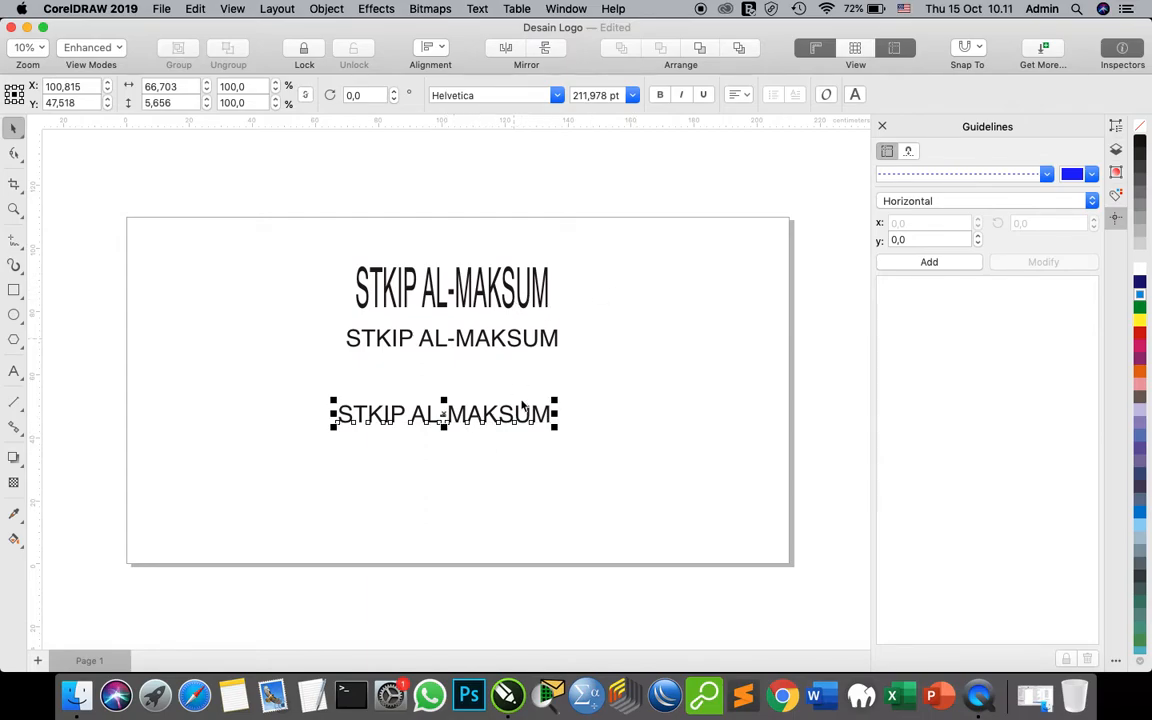
Distort the lowest text by stretching it to about 90 cm wide and 22 cm high.
{"action": "left_click_drag", "start_coordinate": [554, 413], "coordinate": [584, 418]}
{"action": "left_click_drag", "start_coordinate": [390, 426], "coordinate": [415, 424]}
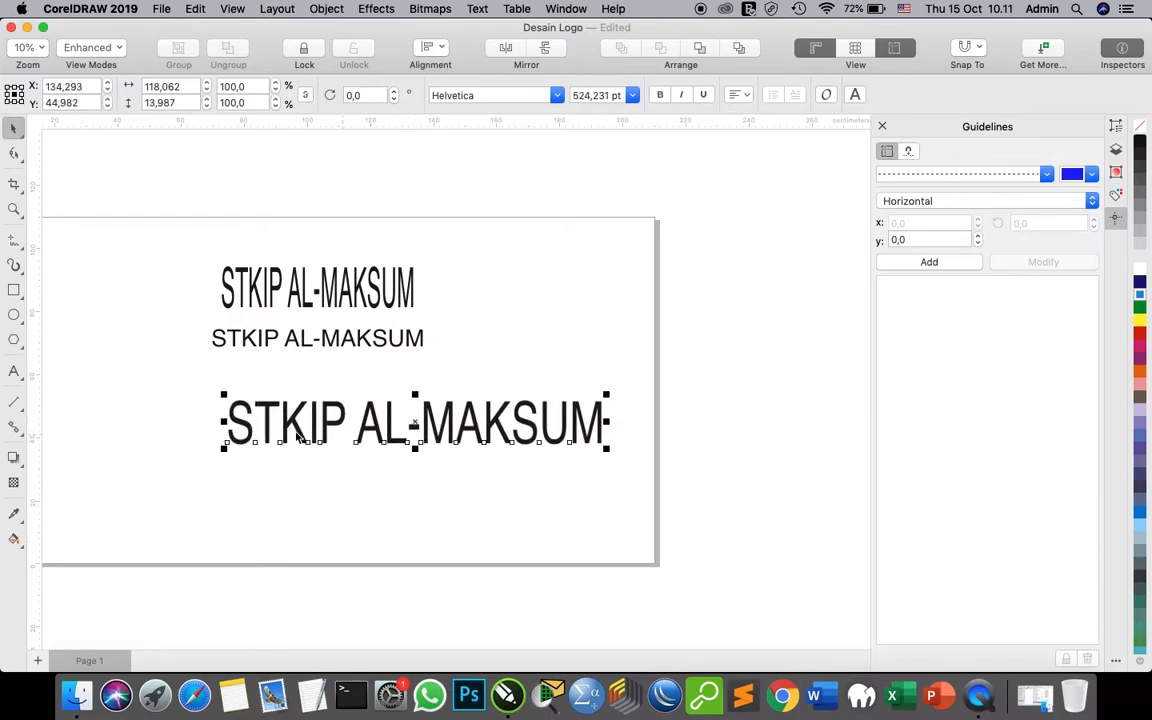
{"action": "left_click_drag", "start_coordinate": [222, 422], "coordinate": [310, 428]}
{"action": "mouse_move", "coordinate": [458, 450]}
{"action": "left_mouse_down"}
{"action": "mouse_move", "coordinate": [453, 429]}
{"action": "mouse_move", "coordinate": [455, 496]}
{"action": "mouse_move", "coordinate": [459, 472]}
{"action": "left_mouse_up"}
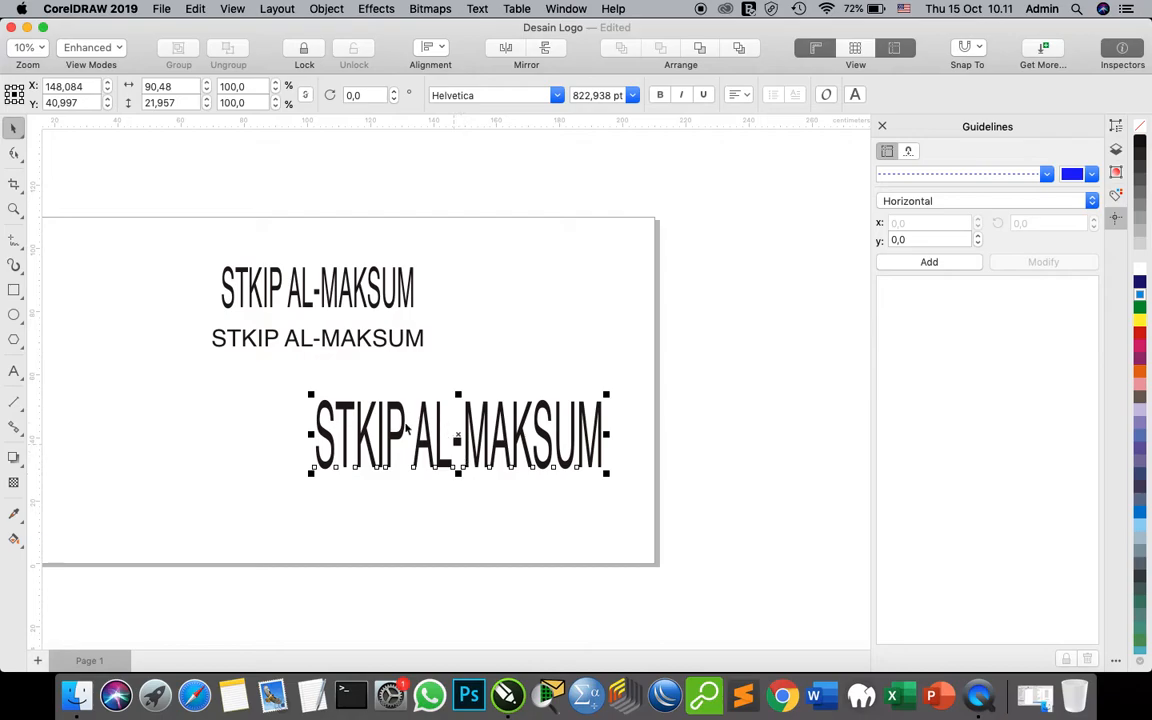
Scale the middle text proportionally to about 189 cm wide and centre it at about X 106 cm, Y 68 cm.
{"action": "left_click", "coordinate": [418, 354]}
{"action": "left_click", "coordinate": [422, 341]}
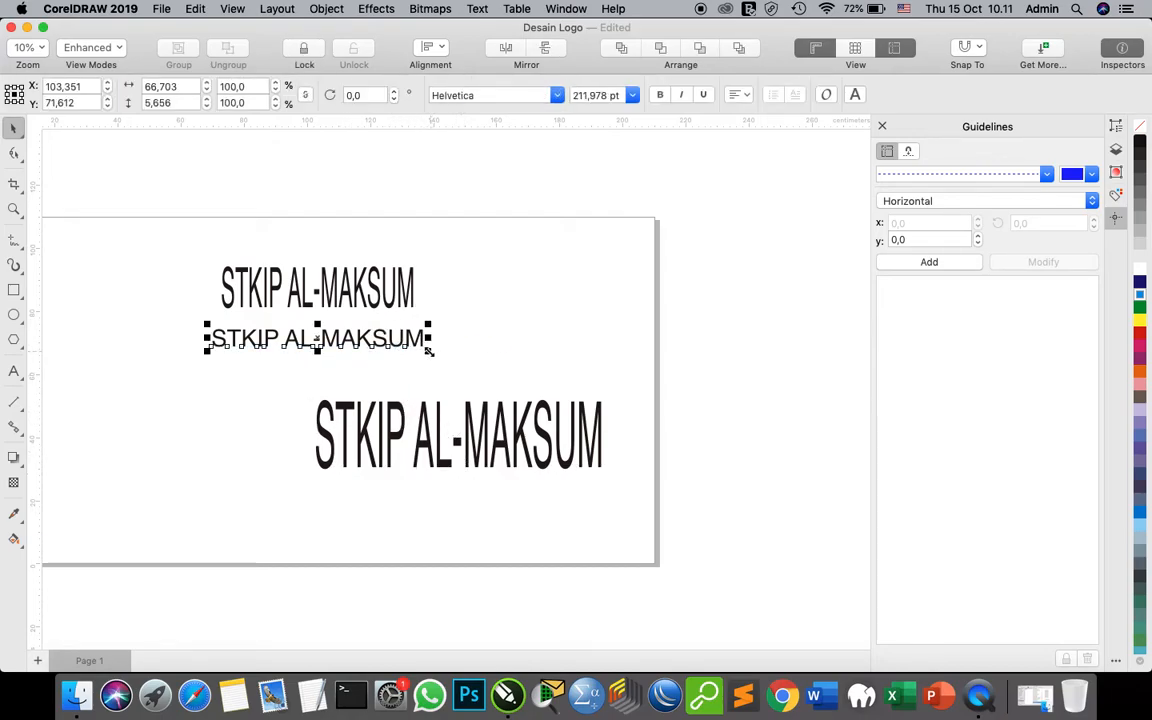
{"action": "left_click_drag", "start_coordinate": [428, 351], "coordinate": [812, 448]}
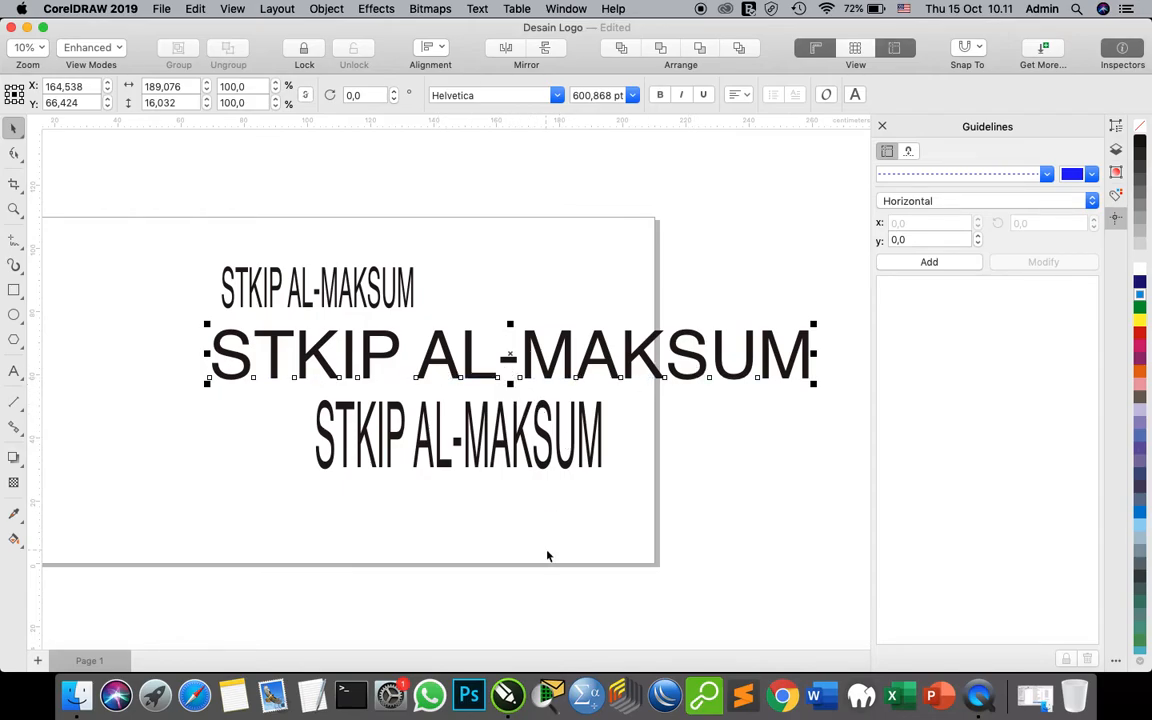
{"action": "scroll", "coordinate": [546, 551], "scroll_direction": "left", "scroll_amount": 4}
{"action": "left_click_drag", "start_coordinate": [645, 352], "coordinate": [459, 352]}
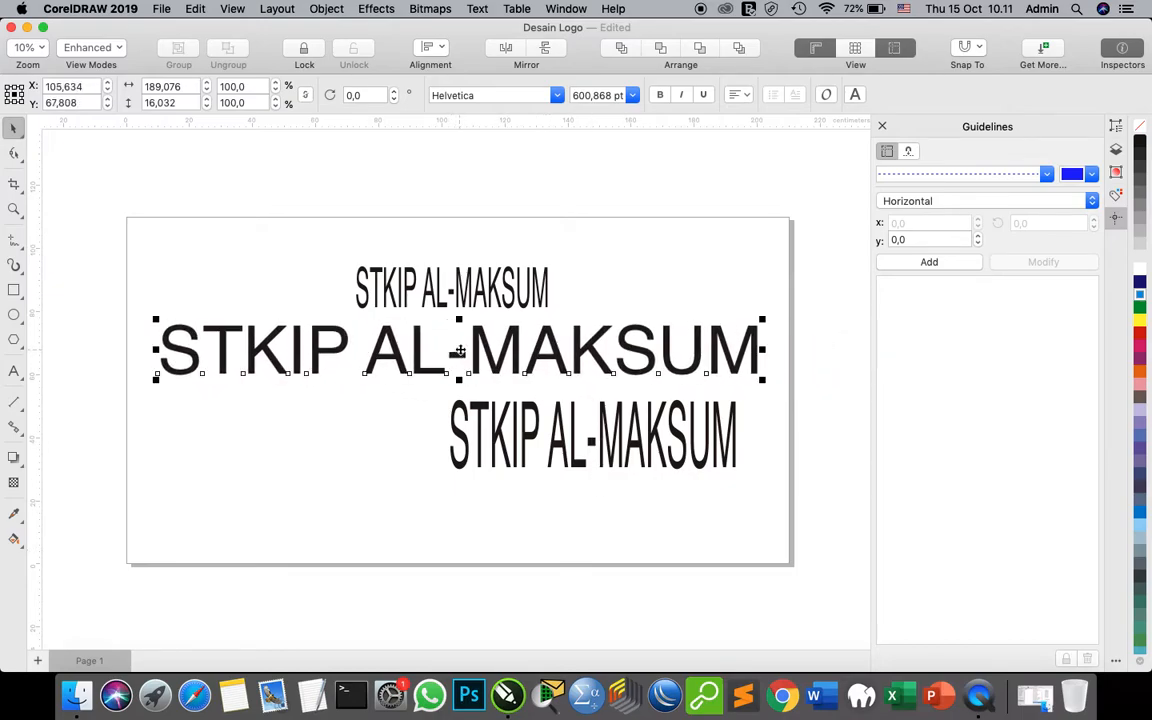
Delete the small squeezed text and move the large text up to about X 107 cm, Y 82 cm.
{"action": "left_click", "coordinate": [471, 305]}
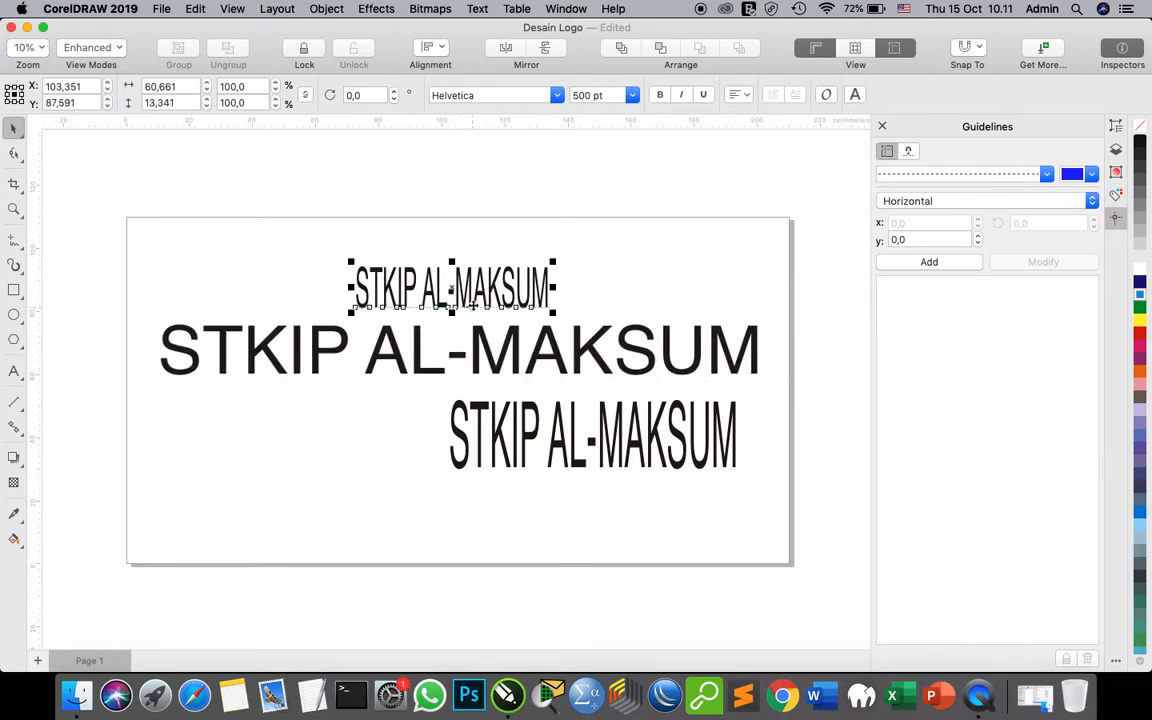
{"action": "key", "text": "Delete"}
{"action": "left_click", "coordinate": [457, 352]}
{"action": "left_click_drag", "start_coordinate": [457, 352], "coordinate": [460, 310]}
Shorten the distorted lower text to about 14 cm high and centre it at about X 106 cm, Y 48 cm.
{"action": "left_click", "coordinate": [588, 442]}
{"action": "left_click", "coordinate": [588, 442]}
{"action": "left_click_drag", "start_coordinate": [588, 442], "coordinate": [465, 445]}
{"action": "left_click", "coordinate": [465, 393]}
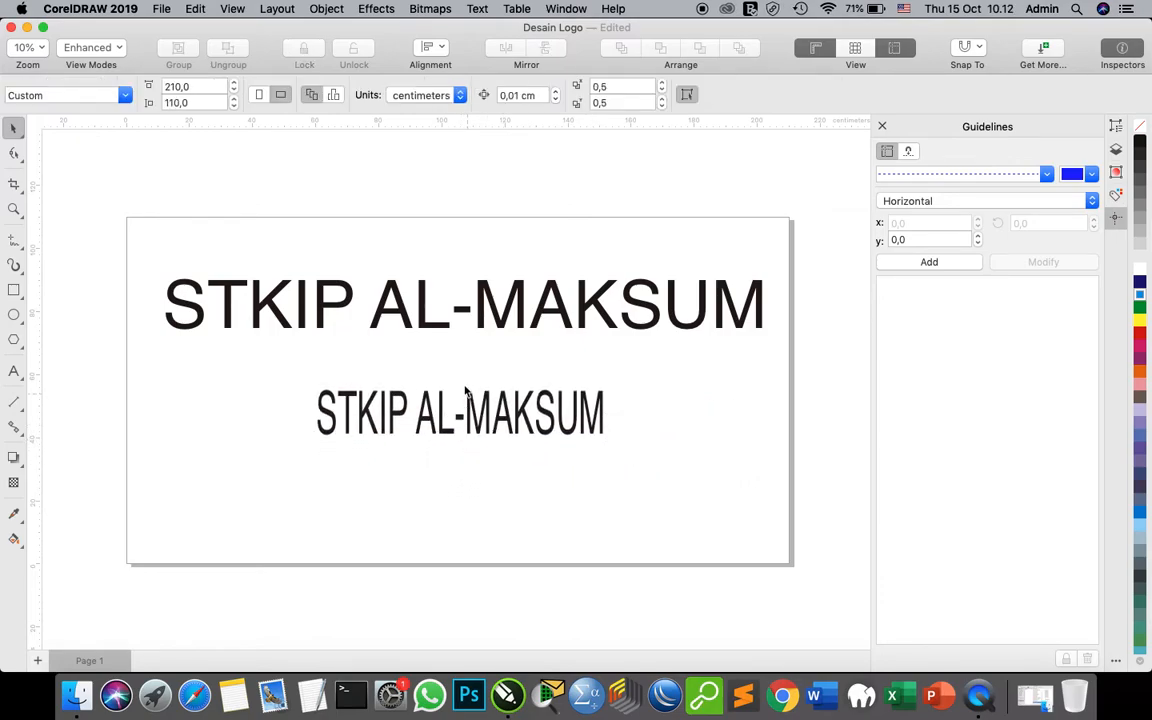
{"action": "left_click", "coordinate": [482, 317]}
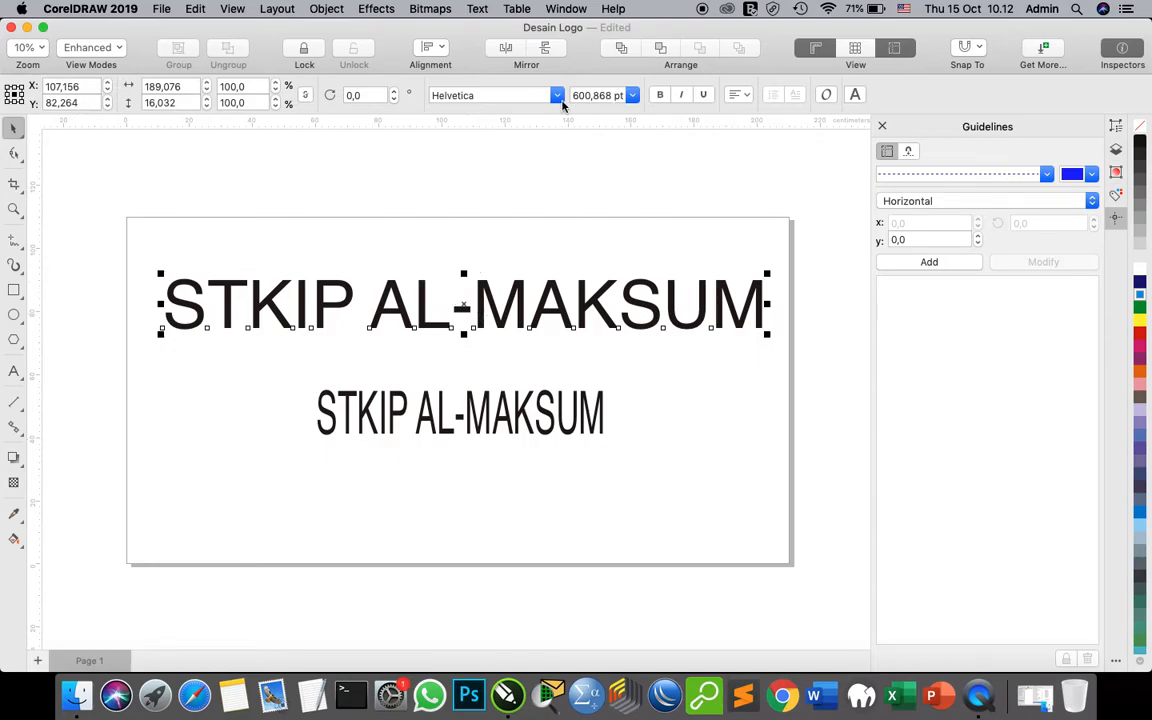
{"action": "left_click", "coordinate": [557, 96]}
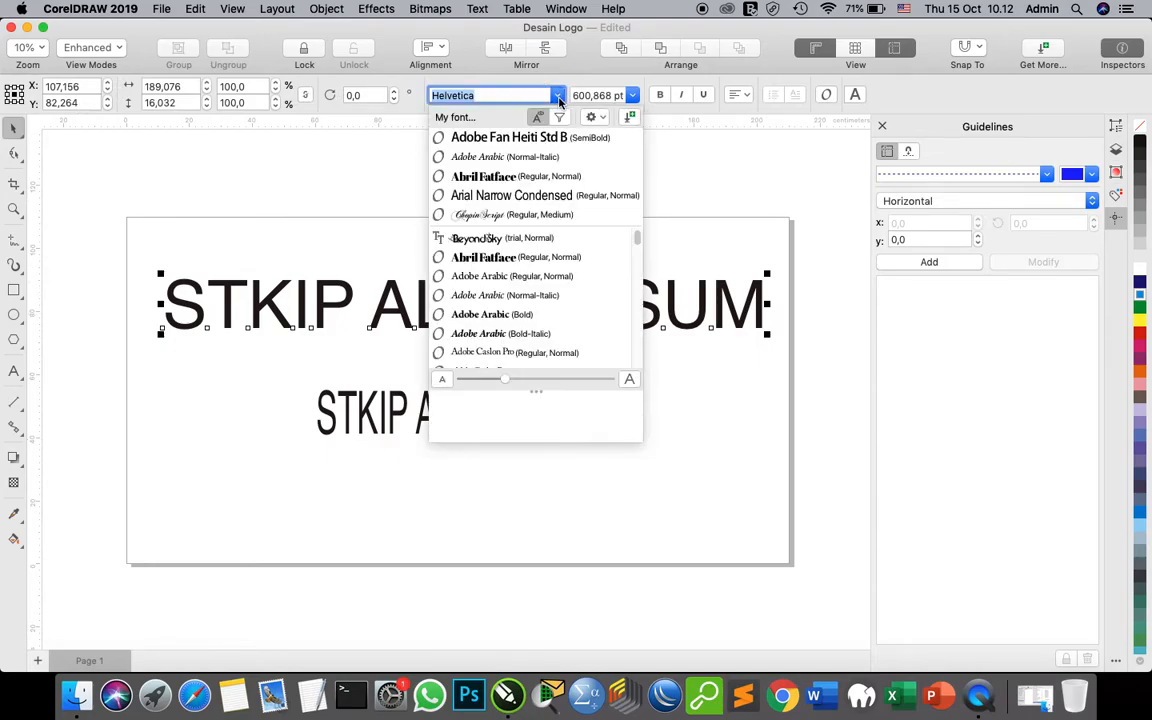
{"action": "left_click", "coordinate": [694, 175]}
{"action": "left_click", "coordinate": [694, 370]}
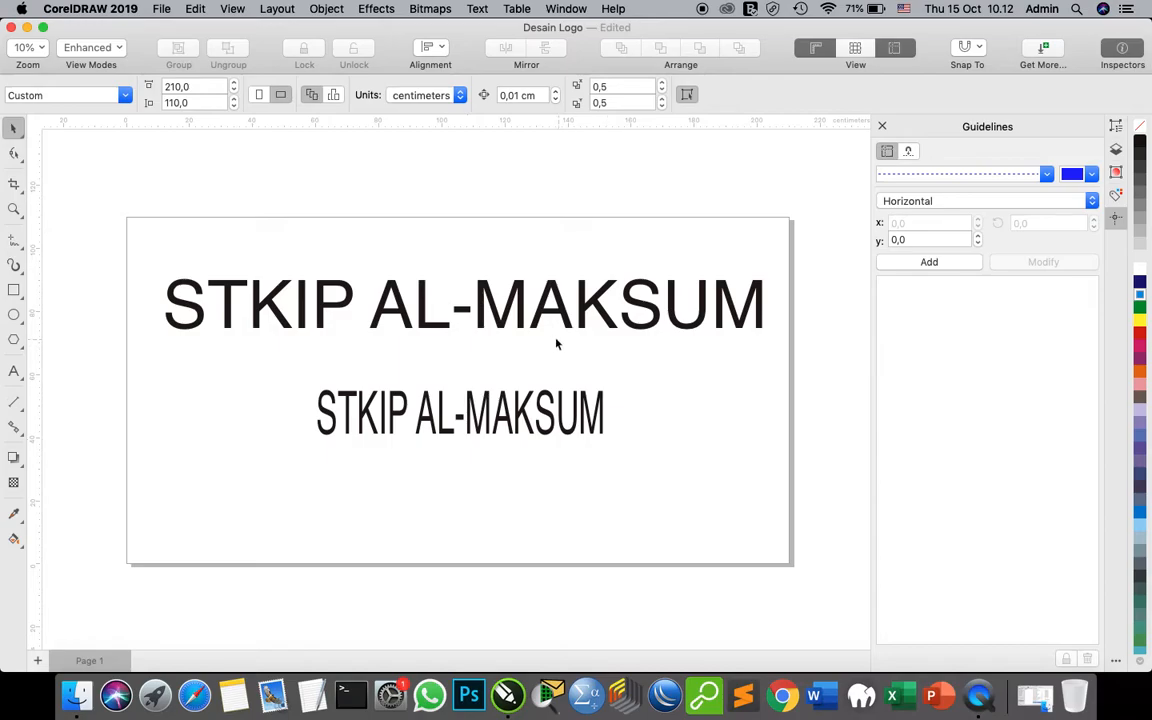
Set the font of the large upper text to Abril Fatface (Regular, Normal).
{"action": "left_click", "coordinate": [521, 310]}
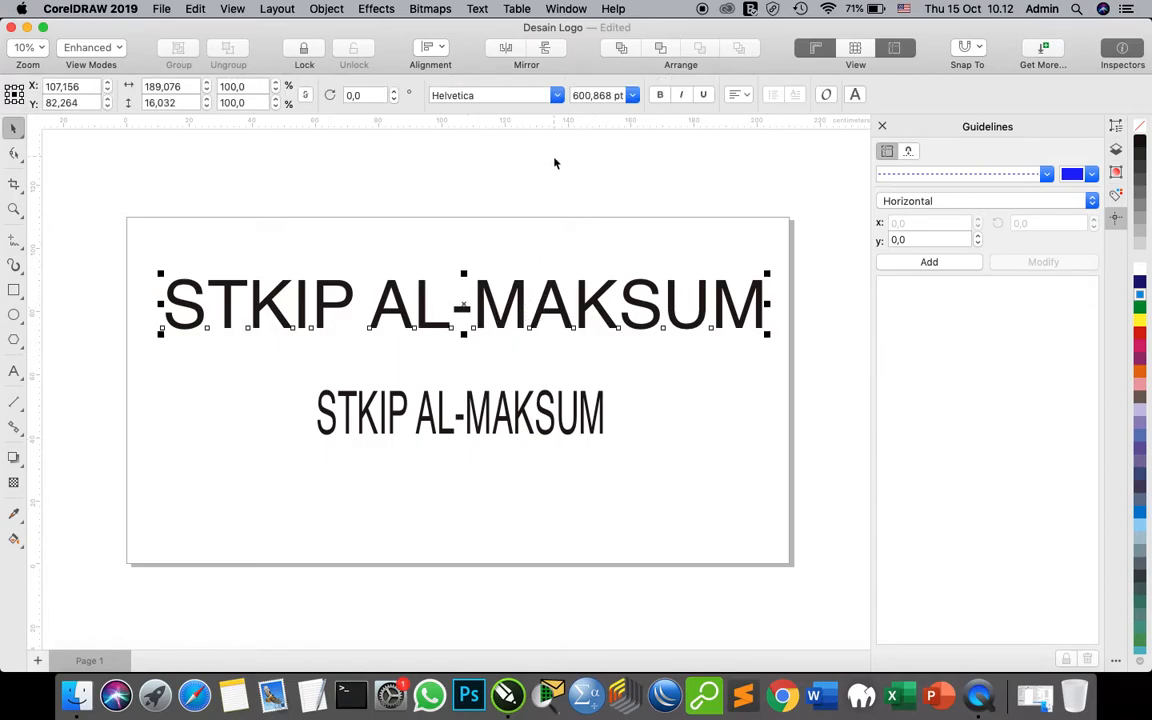
{"action": "left_click", "coordinate": [556, 95]}
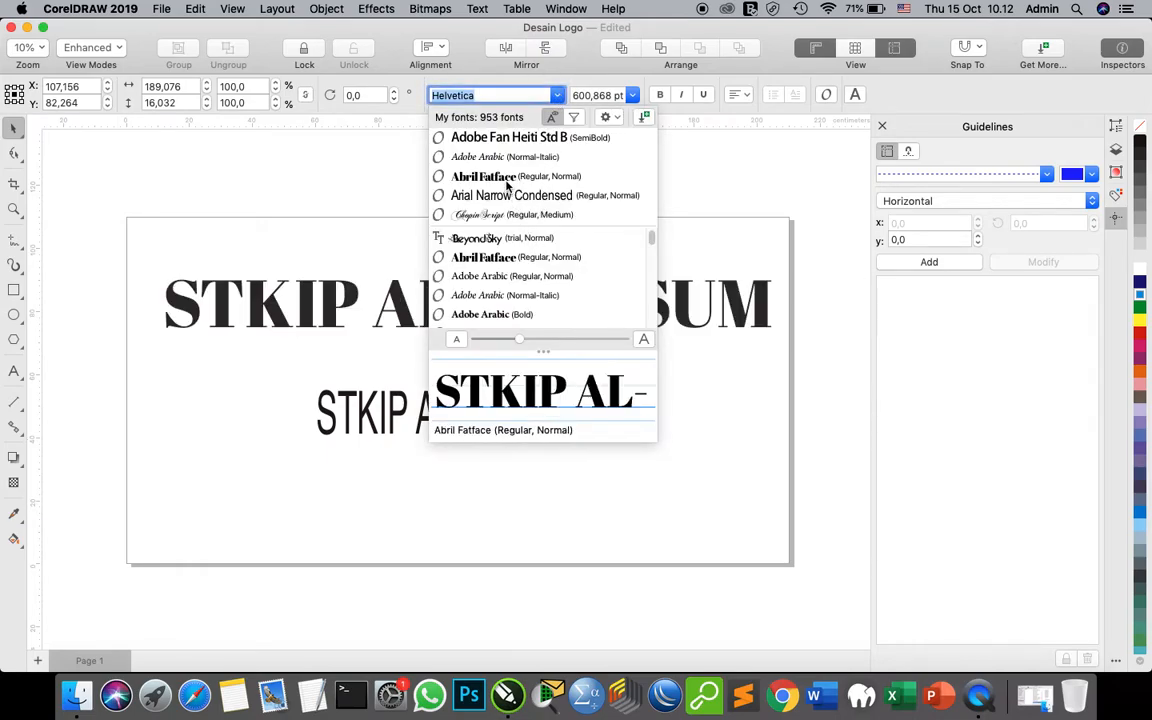
{"action": "left_click", "coordinate": [493, 258]}
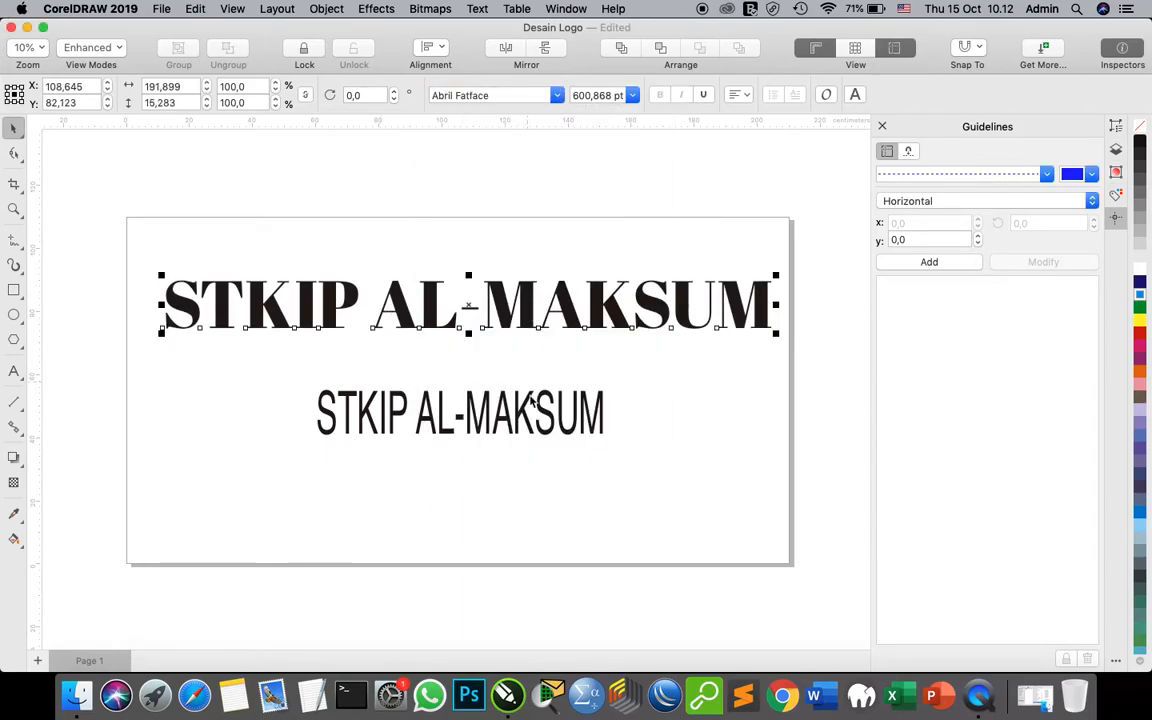
Set the font of the lower text to ChopinScript (Regular, Medium).
{"action": "left_click", "coordinate": [510, 420]}
{"action": "left_click", "coordinate": [557, 95]}
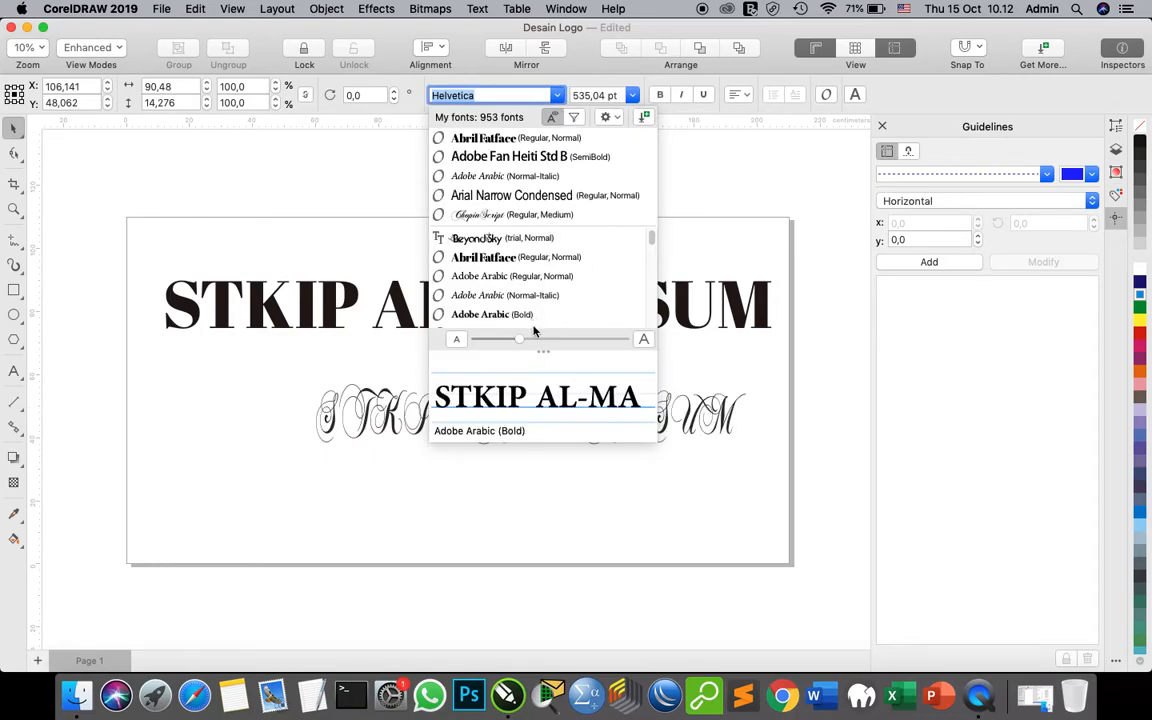
{"action": "scroll", "coordinate": [498, 220], "scroll_direction": "down", "scroll_amount": 2}
{"action": "scroll", "coordinate": [498, 220], "scroll_direction": "down", "scroll_amount": 3}
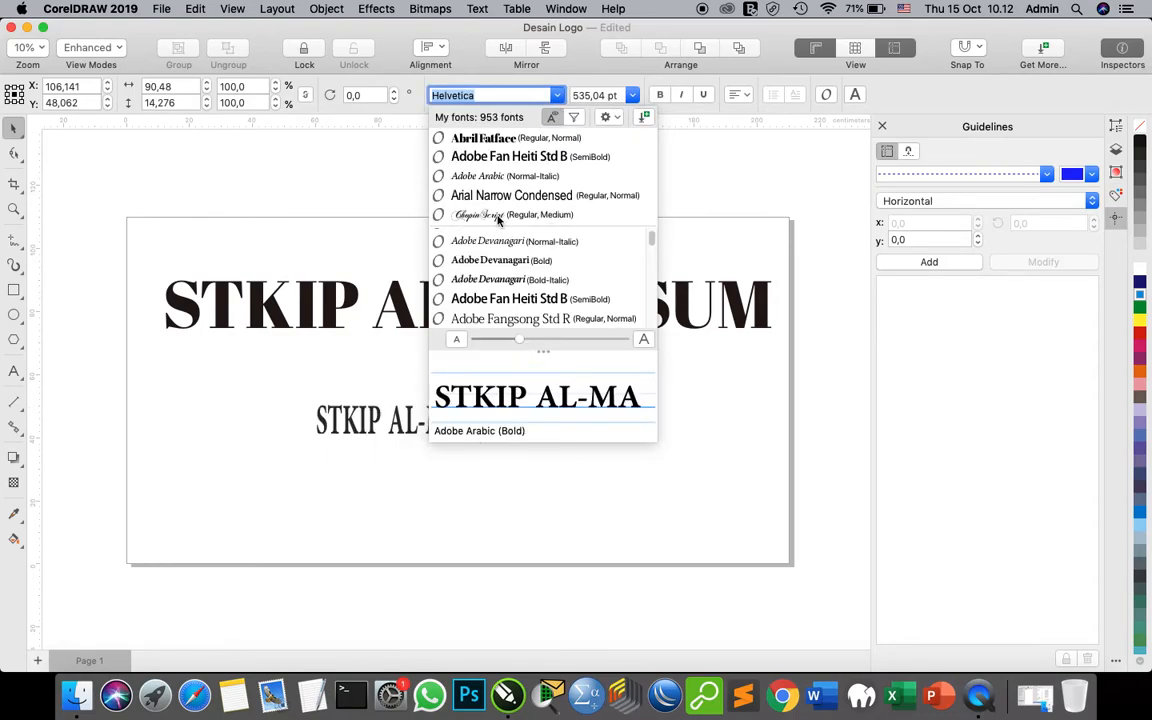
{"action": "left_click", "coordinate": [498, 216]}
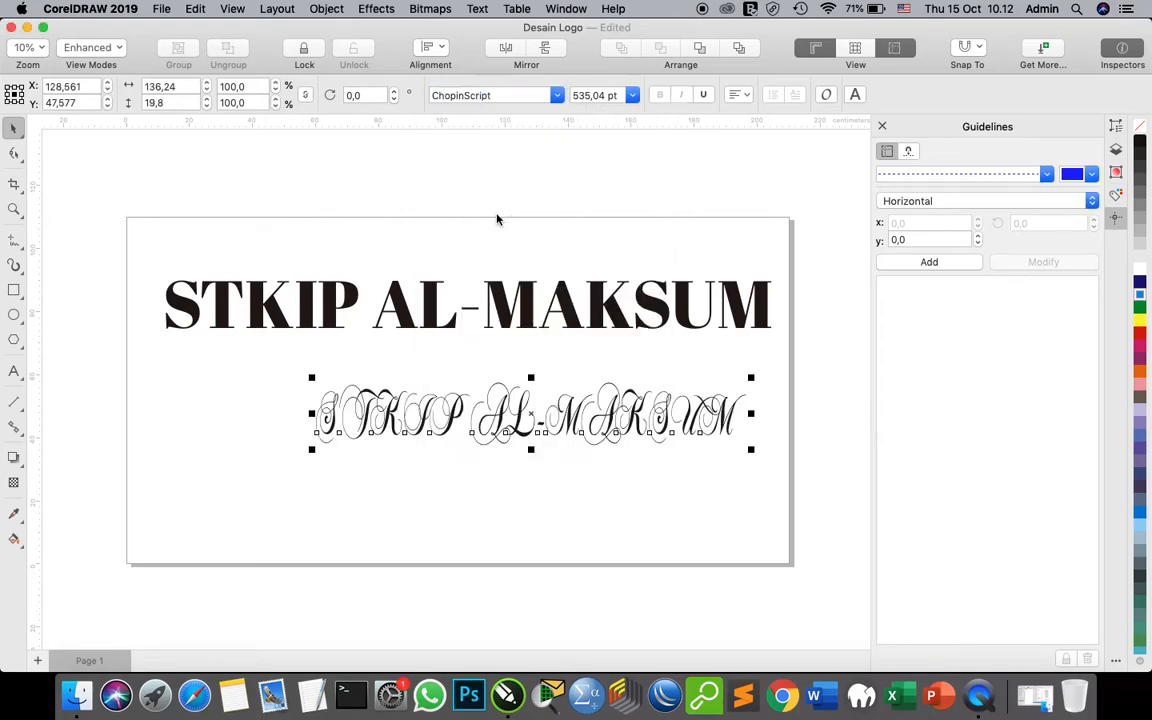
Replace the whole wording of the lower script text with "Undangan".
{"action": "left_click", "coordinate": [14, 371]}
{"action": "left_click", "coordinate": [392, 412]}
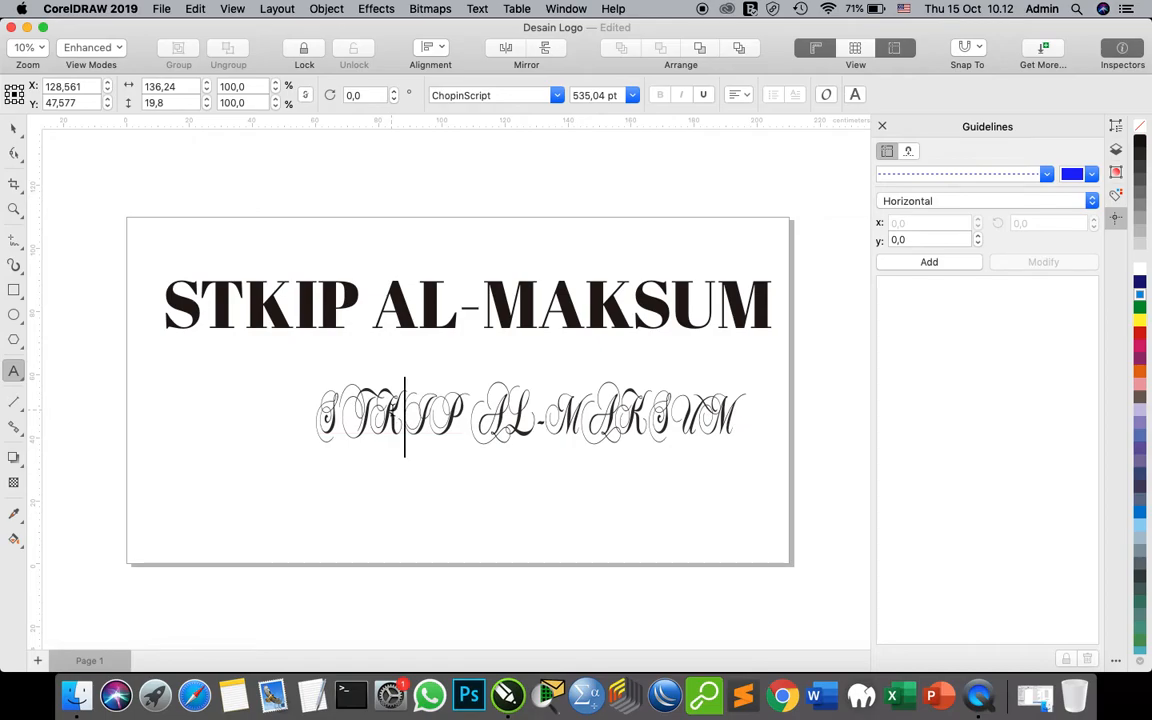
{"action": "key", "text": "super+a"}
{"action": "type", "text": "U"}
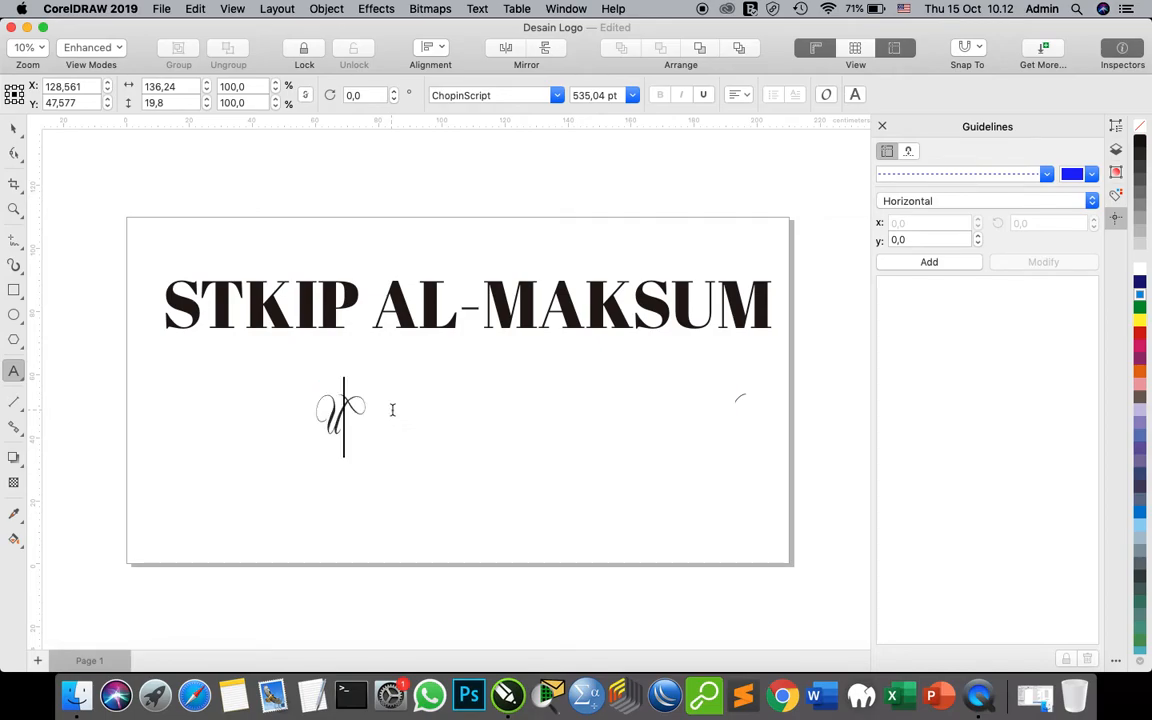
{"action": "type", "text": "ndangan"}
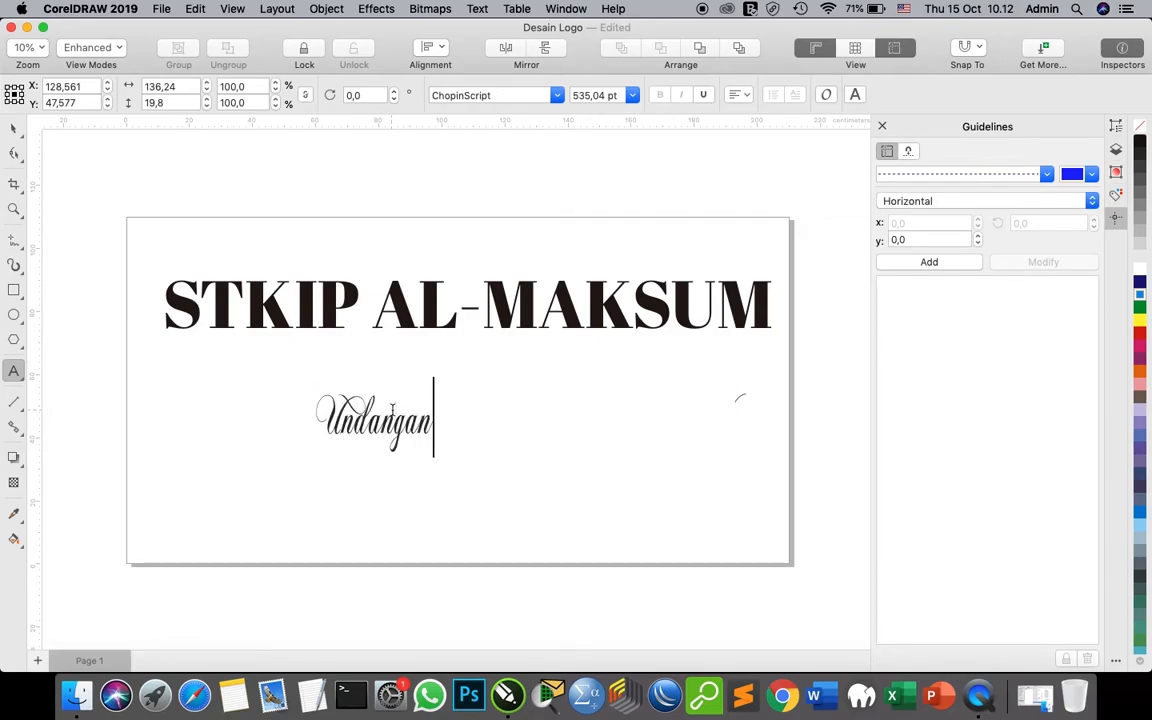
{"action": "left_click", "coordinate": [13, 132]}
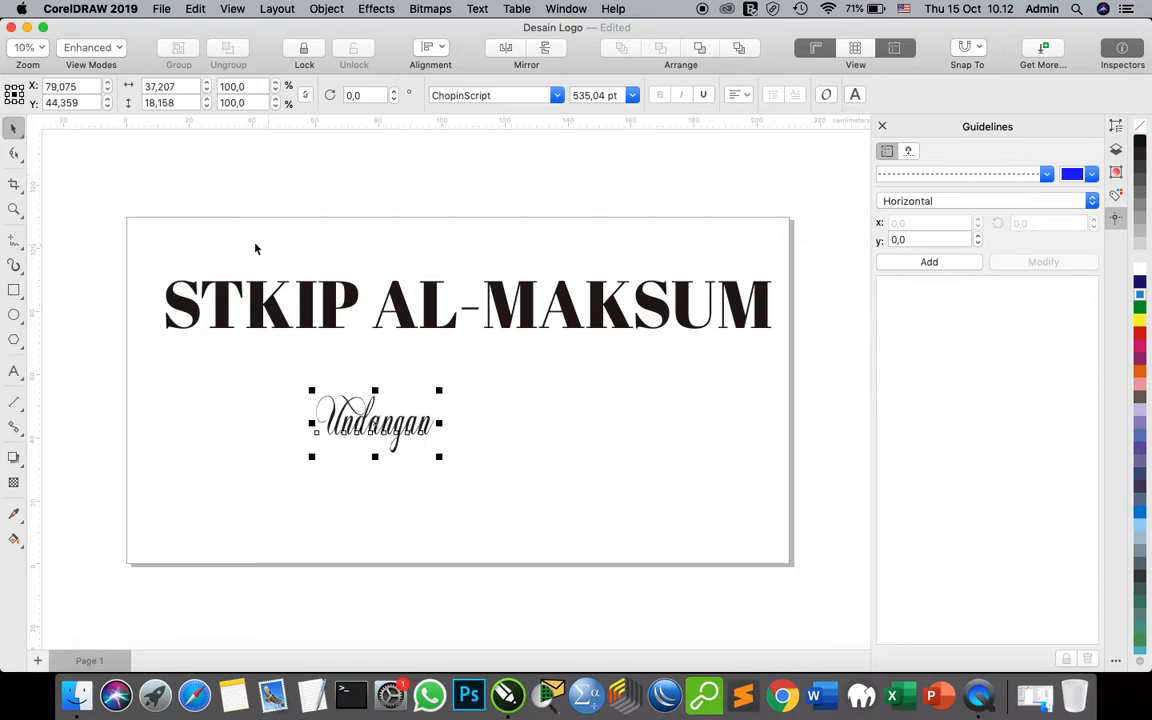
Enlarge "Undangan" proportionally to about 96 cm wide and place it at about X 108 cm, Y 43 cm.
{"action": "left_click_drag", "start_coordinate": [439, 457], "coordinate": [736, 547]}
{"action": "left_click_drag", "start_coordinate": [467, 467], "coordinate": [473, 432]}
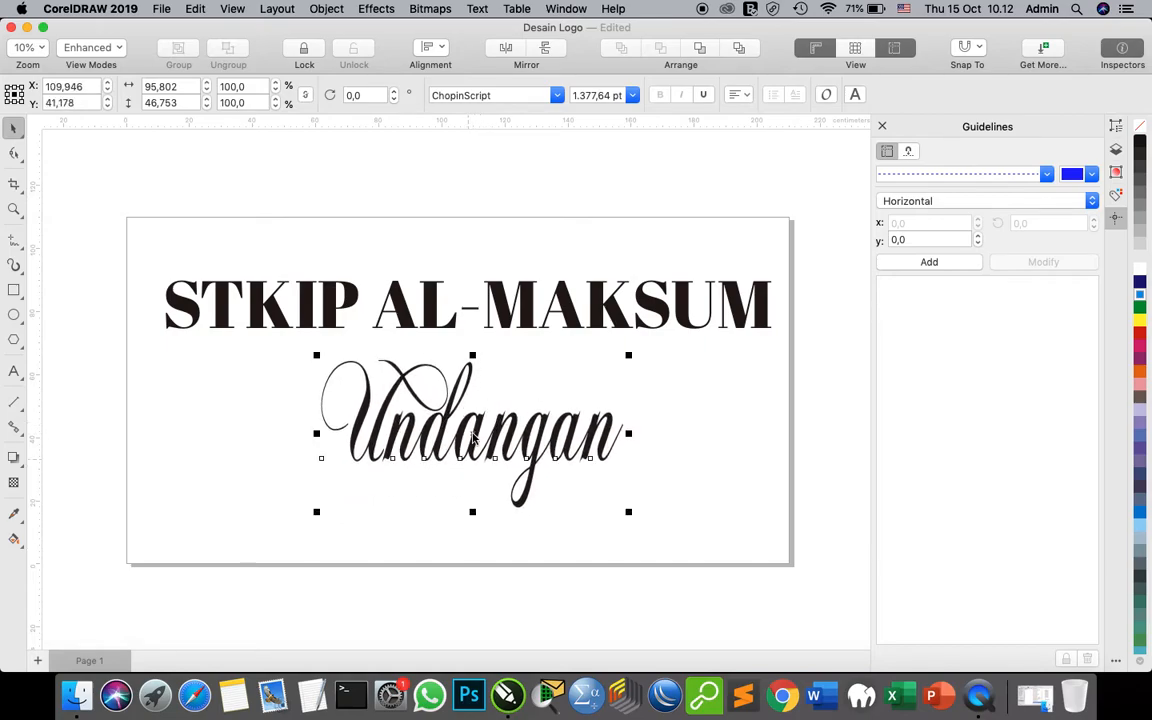
{"action": "left_click", "coordinate": [686, 442]}
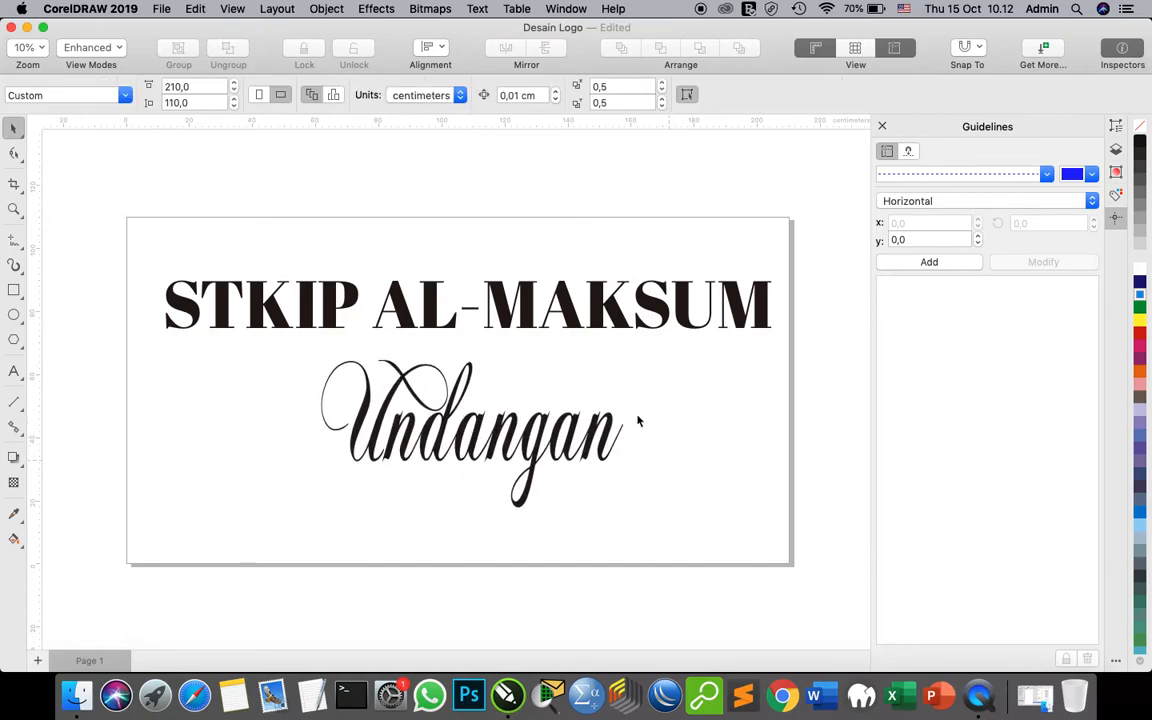
{"action": "left_click", "coordinate": [536, 448]}
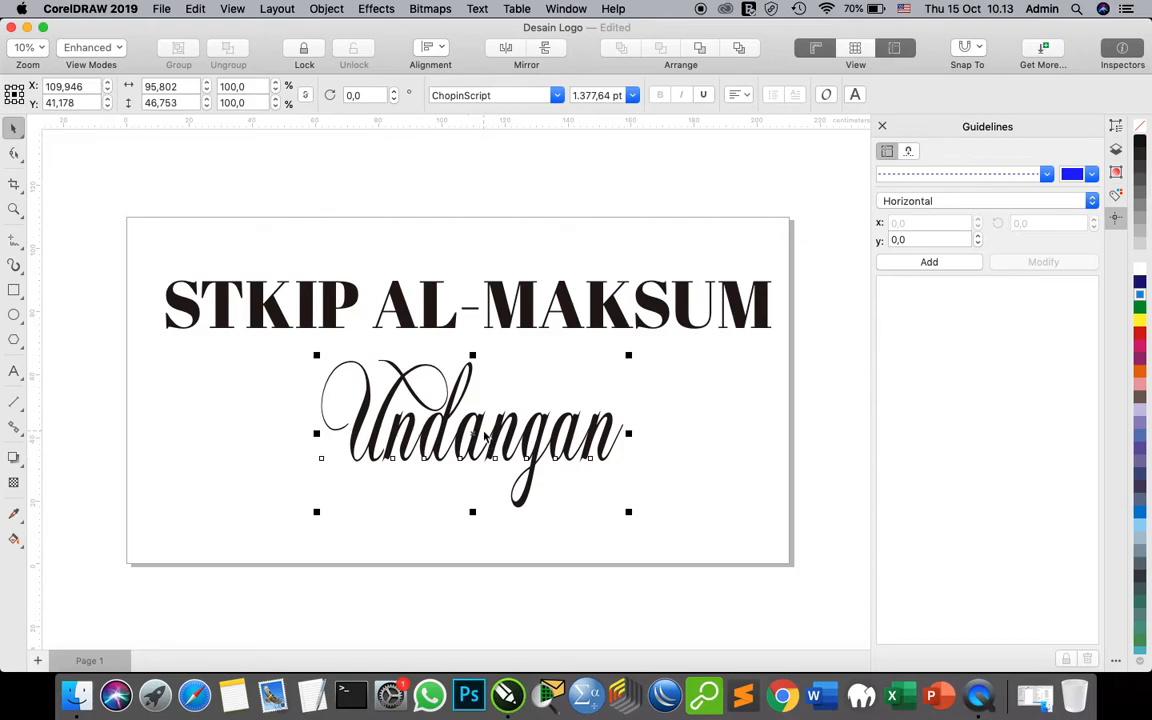
{"action": "left_click_drag", "start_coordinate": [480, 436], "coordinate": [466, 426]}
{"action": "left_click", "coordinate": [657, 311]}
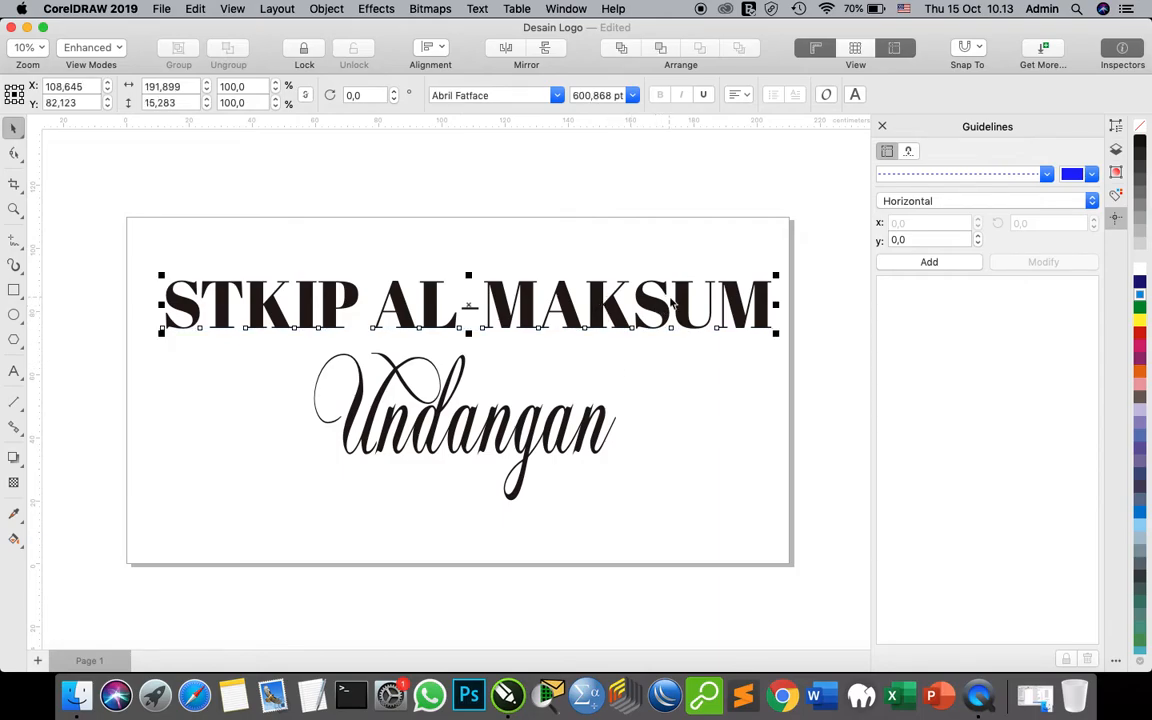
{"action": "left_click", "coordinate": [813, 336]}
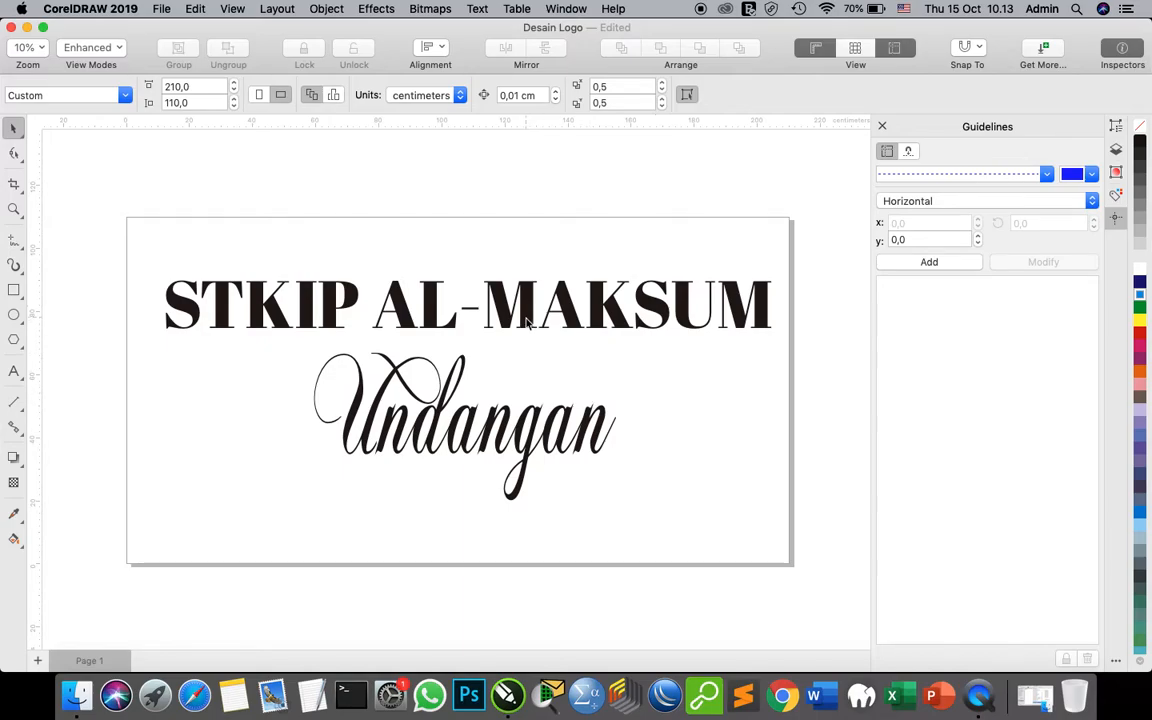
{"action": "left_click", "coordinate": [480, 292]}
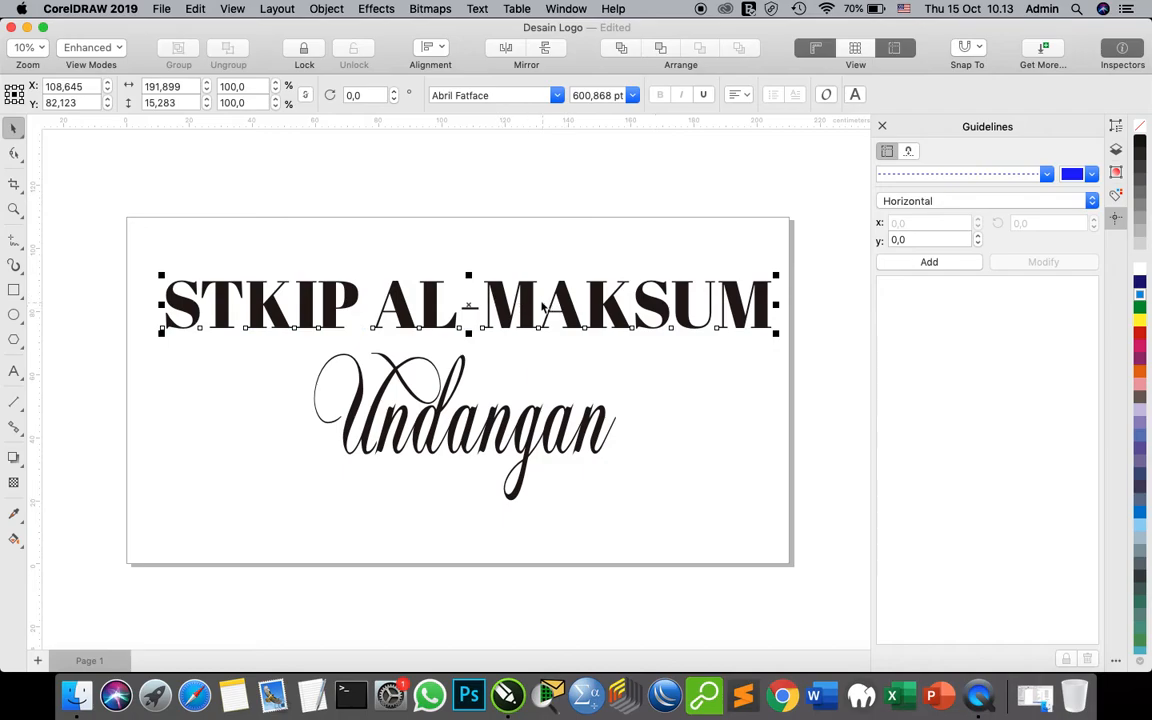
{"action": "left_click", "coordinate": [609, 231]}
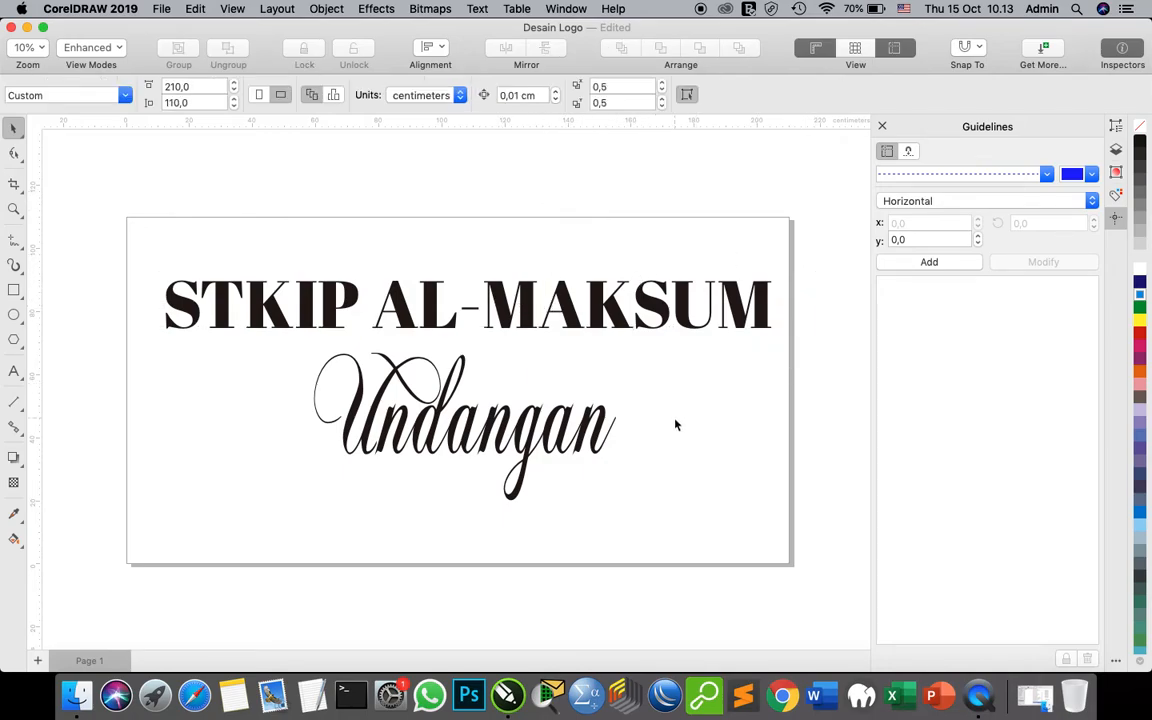
{"action": "left_click", "coordinate": [652, 277]}
{"action": "left_click", "coordinate": [355, 303]}
{"action": "left_click", "coordinate": [513, 217]}
Fill the "STKIP AL-MAKSUM" text with yellow.
{"action": "left_click", "coordinate": [358, 408]}
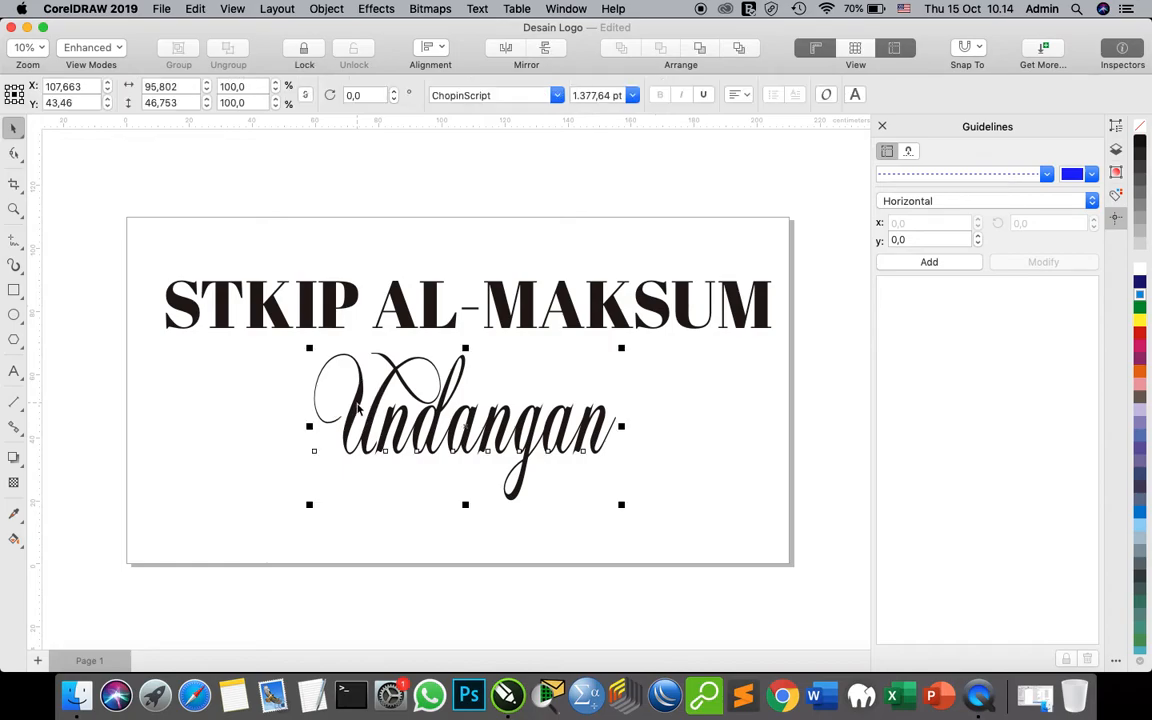
{"action": "left_click", "coordinate": [658, 302]}
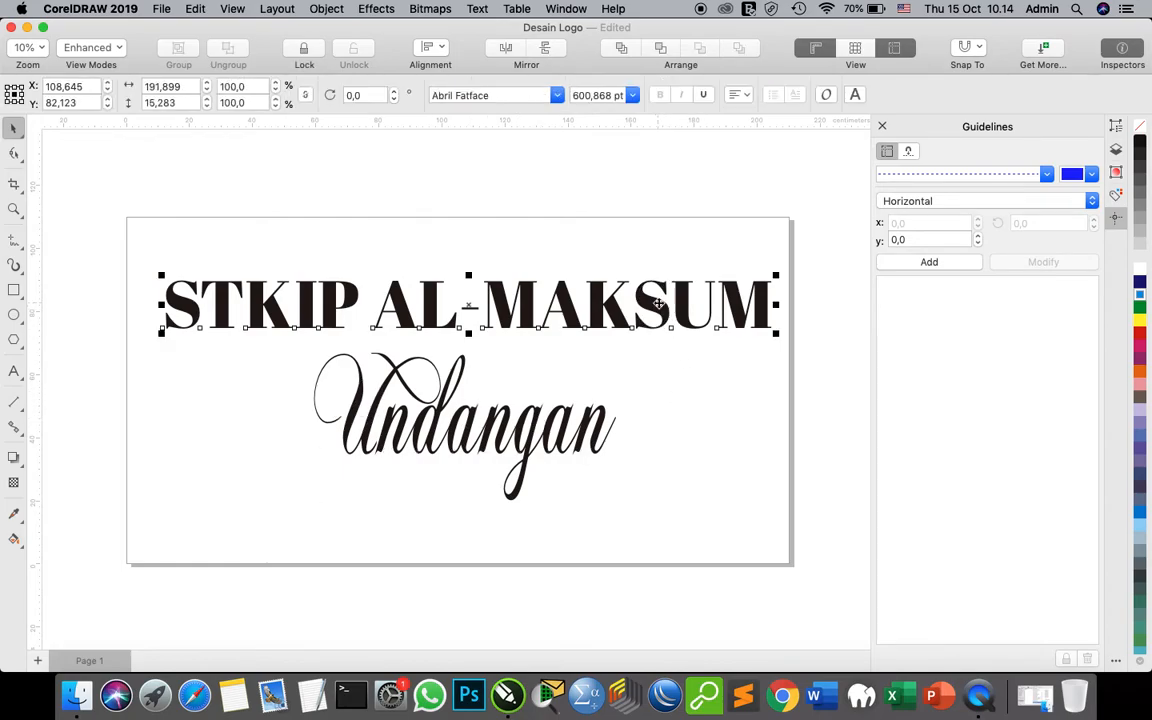
{"action": "left_click", "coordinate": [1140, 322]}
Move "Undangan" down to about Y 32 cm and lower the yellow text to just above it.
{"action": "left_click_drag", "start_coordinate": [462, 434], "coordinate": [455, 462]}
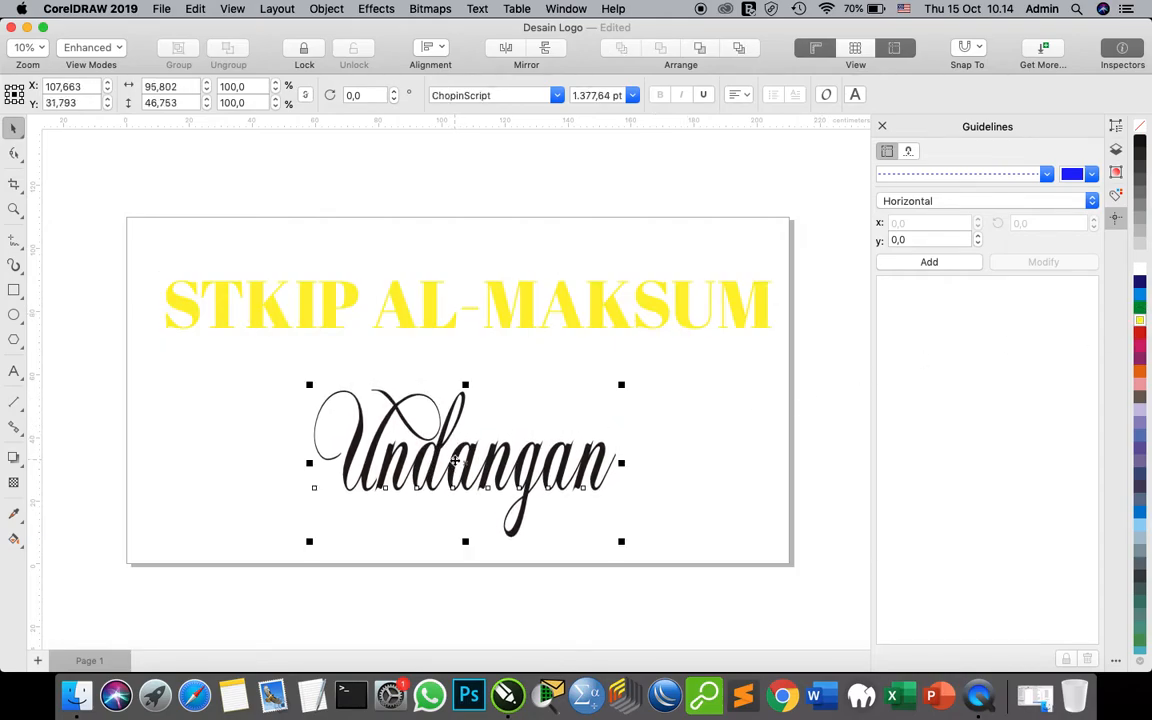
{"action": "left_click", "coordinate": [728, 417]}
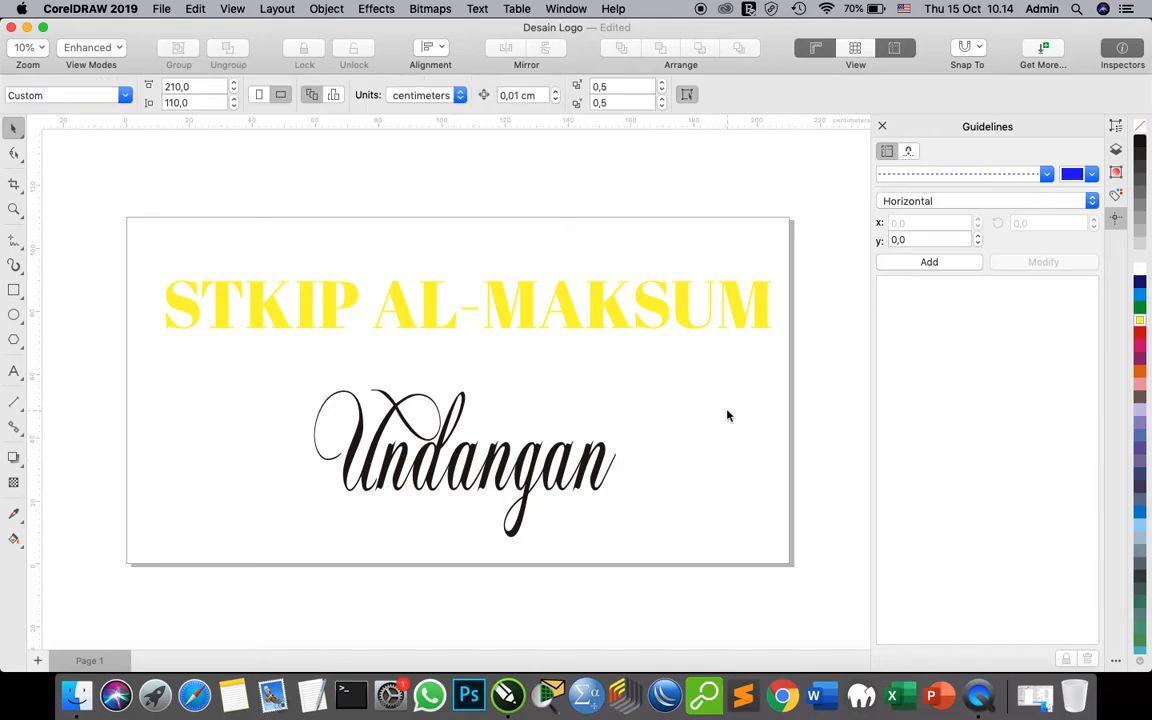
{"action": "left_click_drag", "start_coordinate": [529, 314], "coordinate": [524, 345]}
Add the text "Klik Kiri" in Helvetica at 100 pt near the page's upper-left corner.
{"action": "left_click", "coordinate": [13, 371]}
{"action": "left_click", "coordinate": [174, 251]}
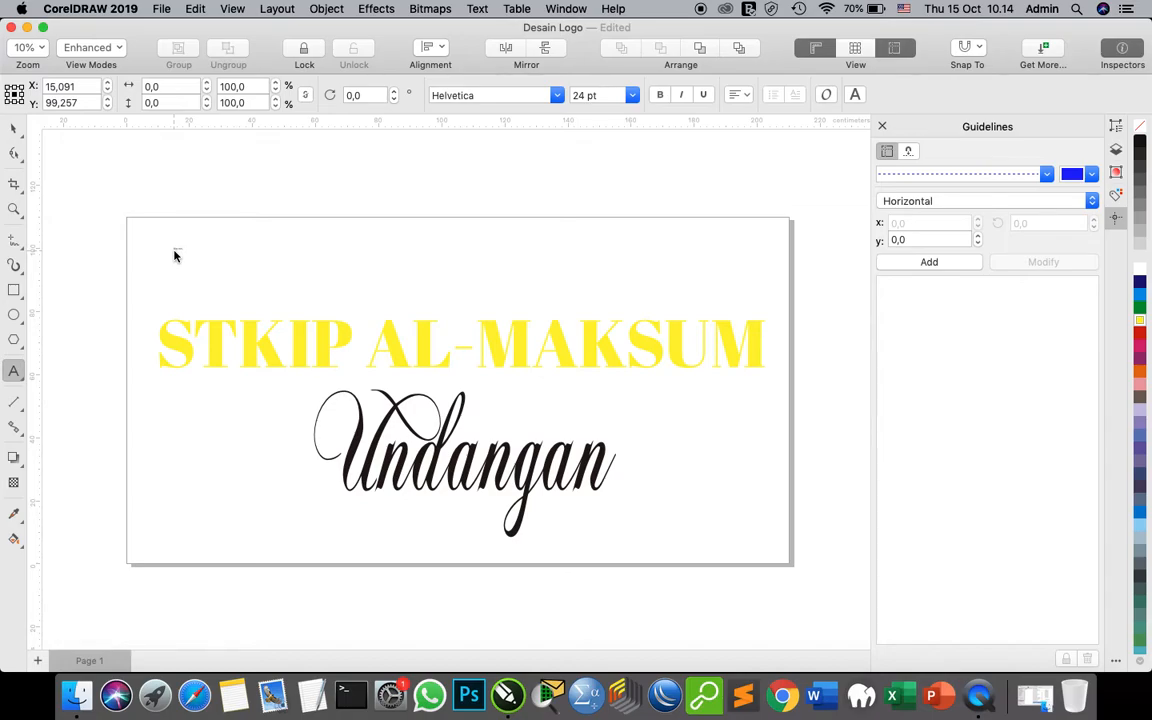
{"action": "left_click", "coordinate": [632, 95]}
{"action": "left_click", "coordinate": [586, 396]}
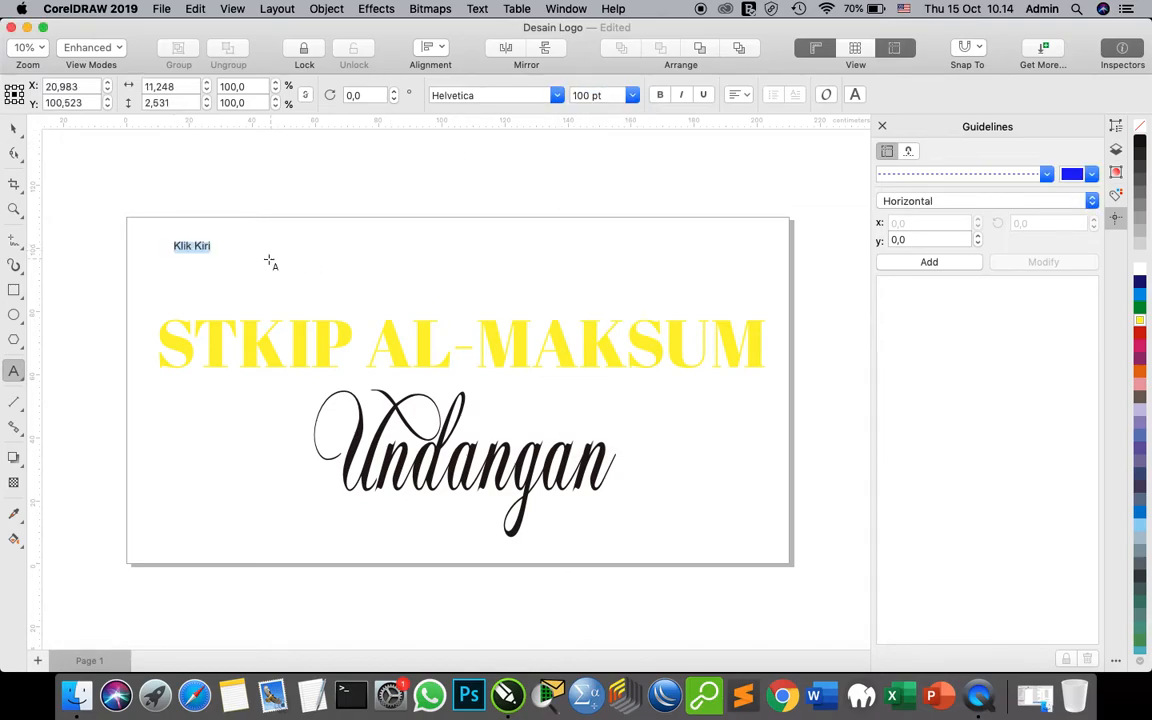
{"action": "left_click", "coordinate": [251, 268]}
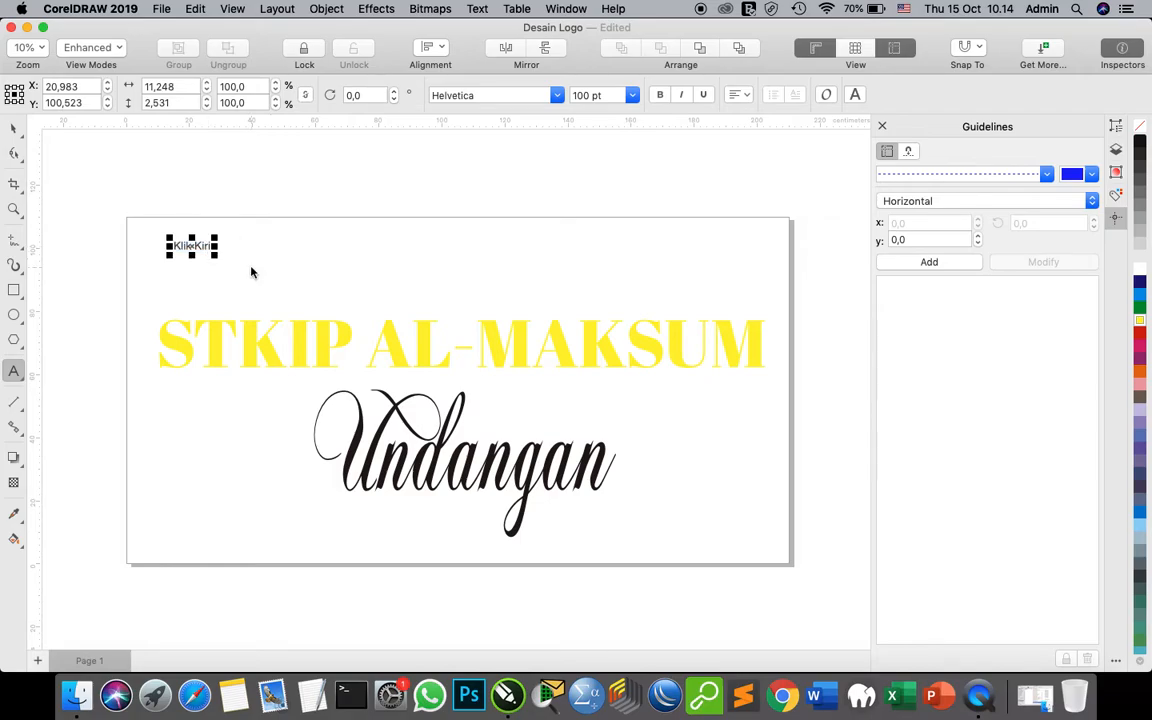
Extend the "Klik Kiri" note to read "Klik Kiri: Untuk mewarnai di dalam text".
{"action": "left_click", "coordinate": [200, 246]}
{"action": "type", "text": ": Untuk mewarn"}
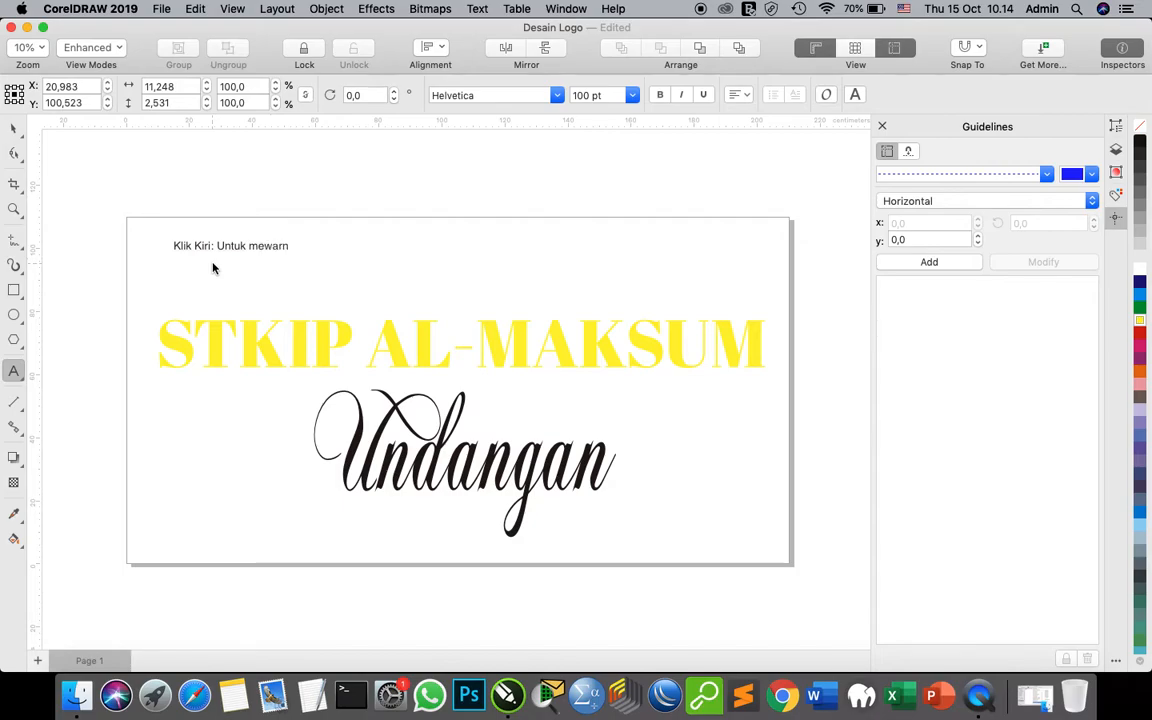
{"action": "type", "text": "ai dalam tulisan"}
{"action": "left_click", "coordinate": [301, 246]}
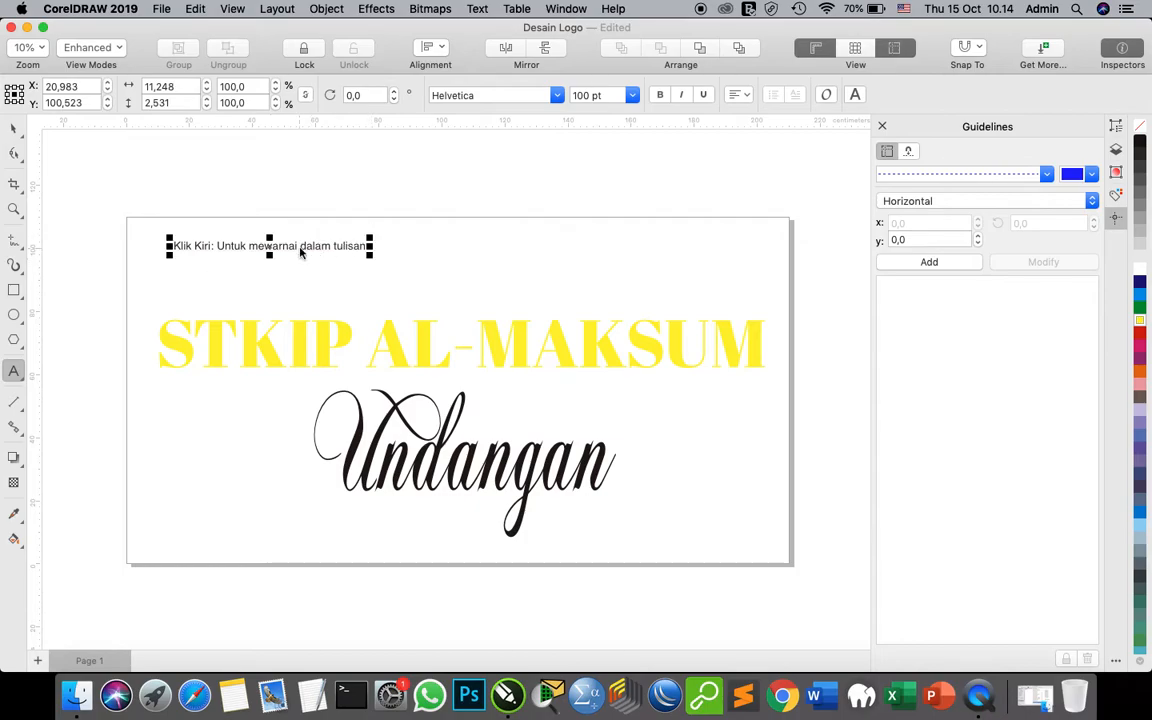
{"action": "type", "text": "di"}
{"action": "left_click_drag", "start_coordinate": [380, 245], "coordinate": [346, 245]}
{"action": "type", "text": "kext"}
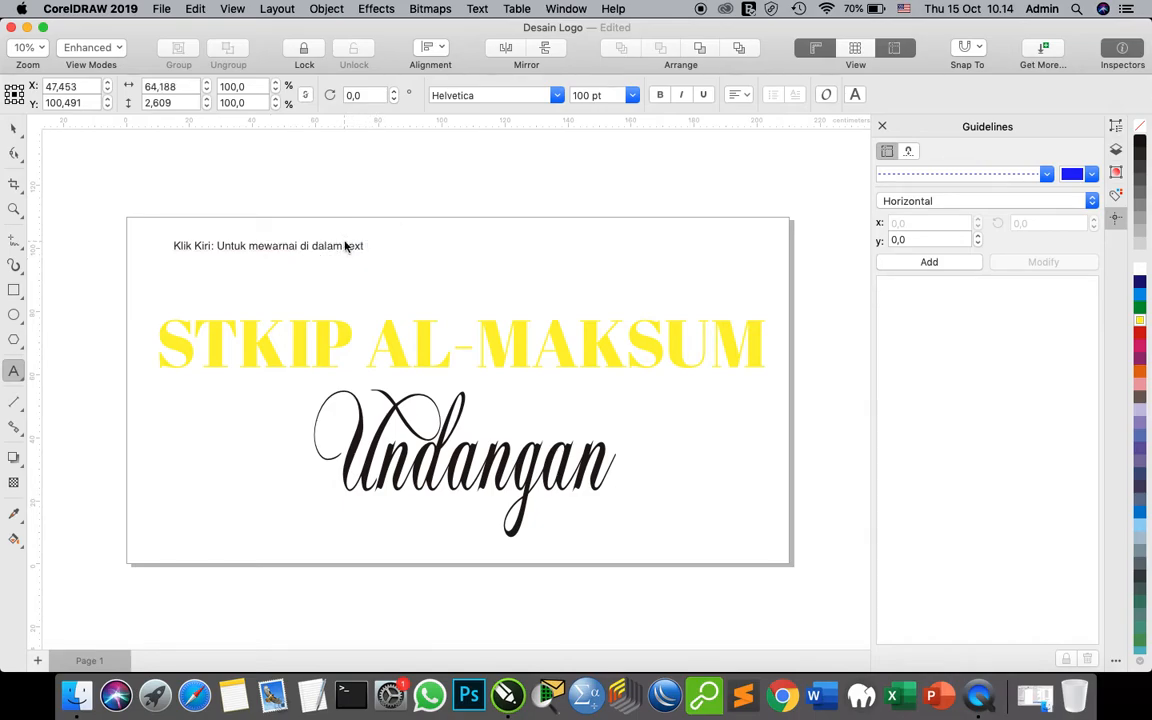
Add a second line to the note reading "Klik Kanan : Untuk mewarnai luar text (atau garis text)".
{"action": "key", "text": "Return"}
{"action": "type", "text": "Klik Kanan :"}
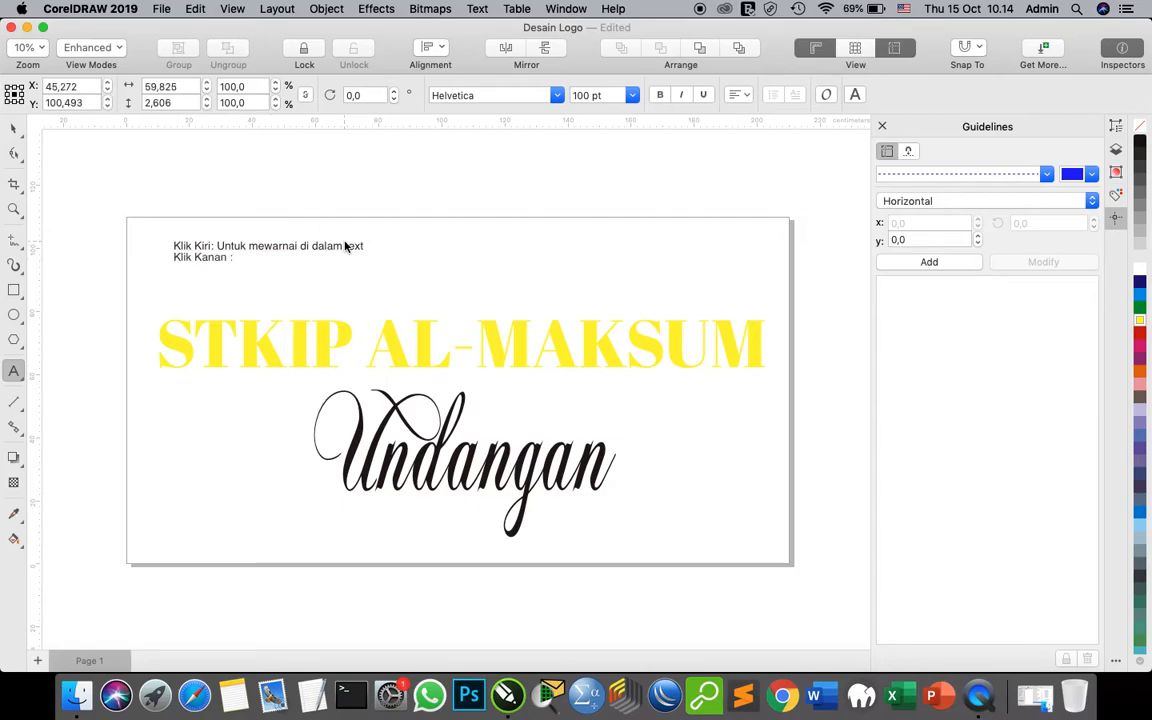
{"action": "type", "text": " Untuk mewarnai luar text"}
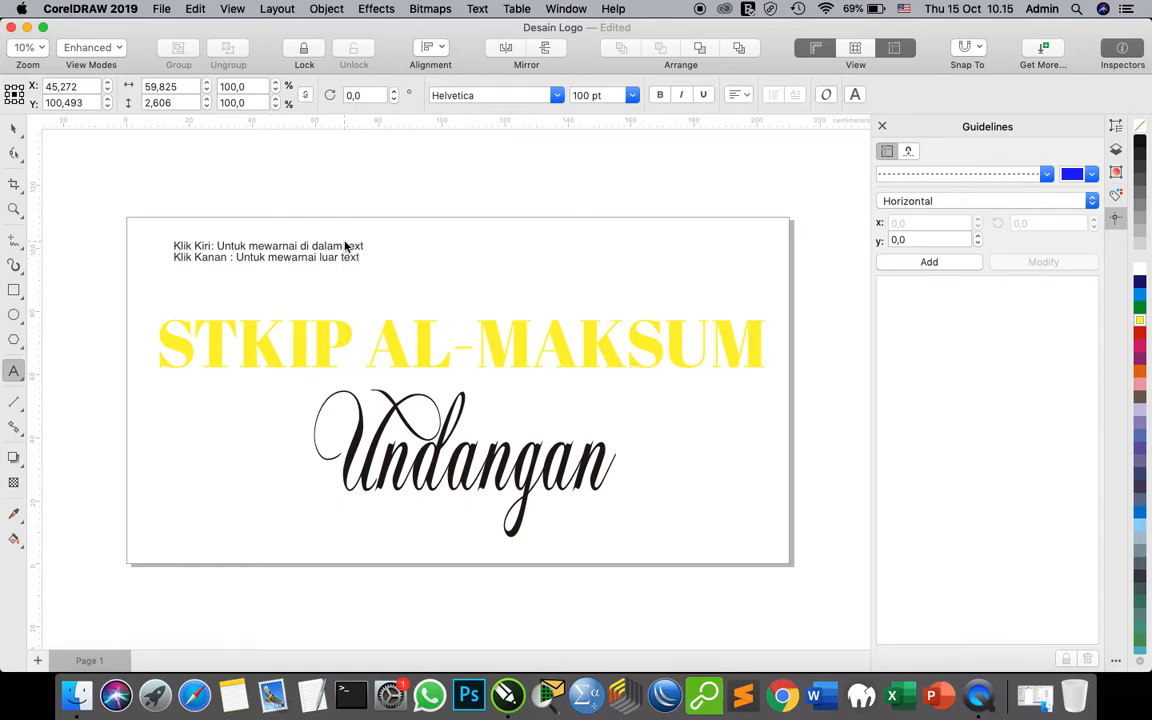
{"action": "type", "text": "(atau garis text"}
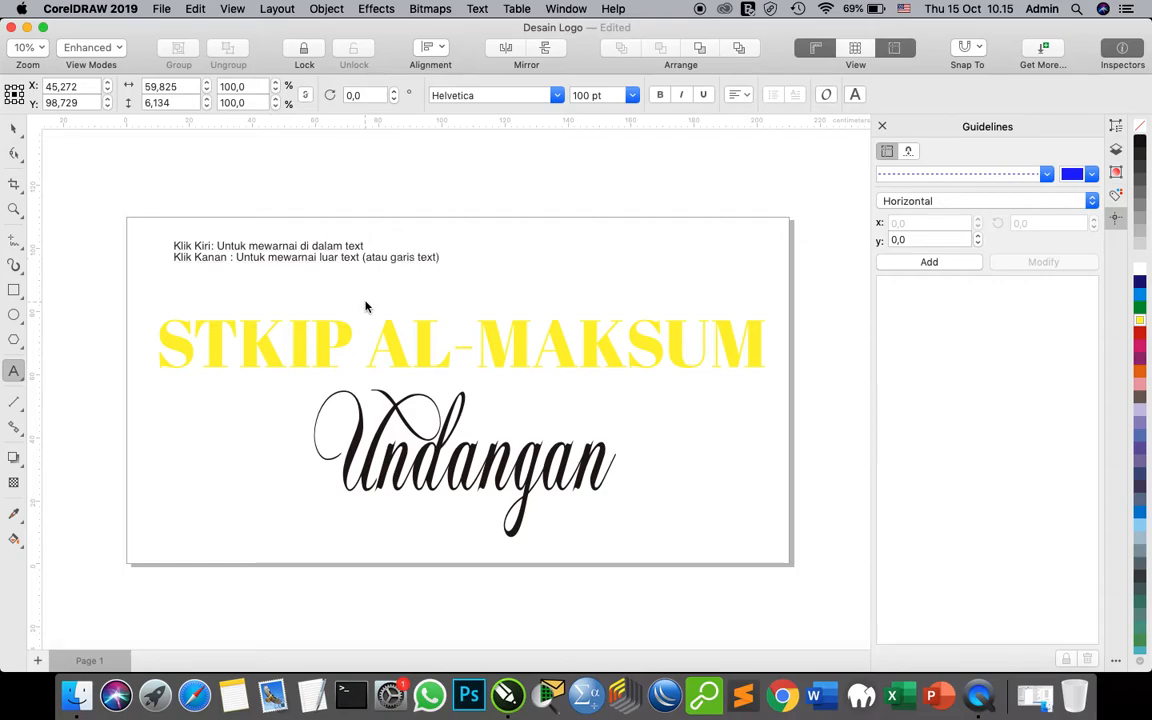
Enlarge the two-line note proportionally to about 163 cm wide and place it at about X 106 cm, Y 99 cm.
{"action": "left_click", "coordinate": [14, 128]}
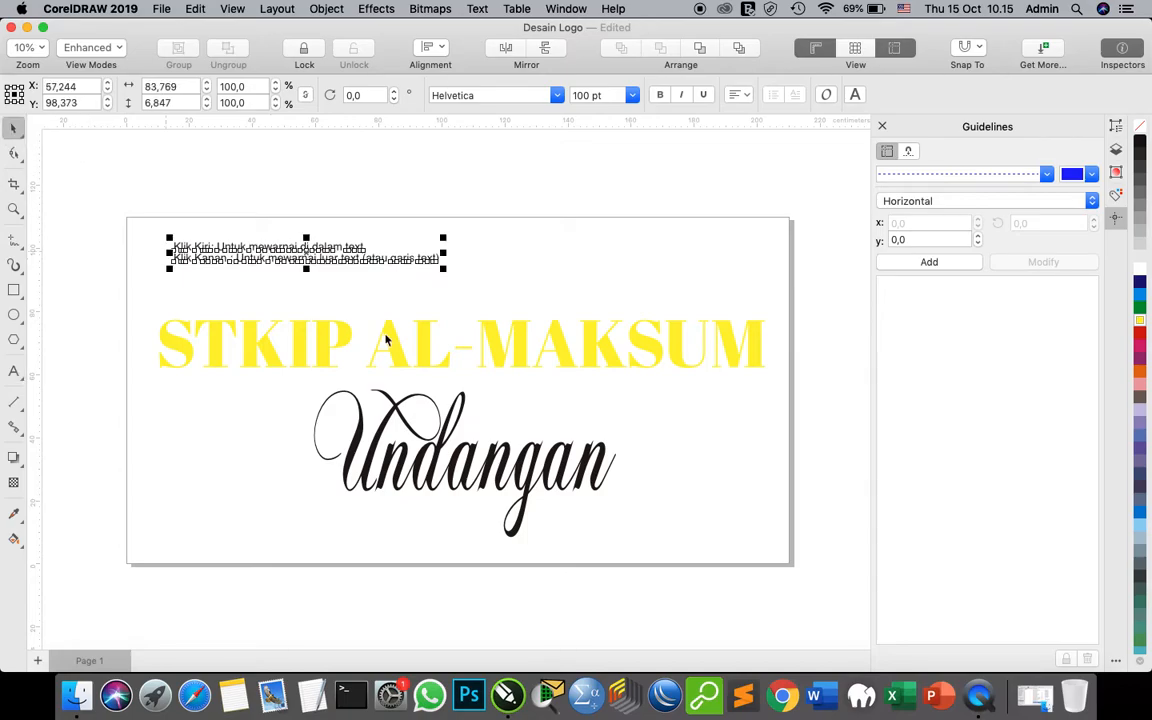
{"action": "left_click_drag", "start_coordinate": [449, 280], "coordinate": [656, 298]}
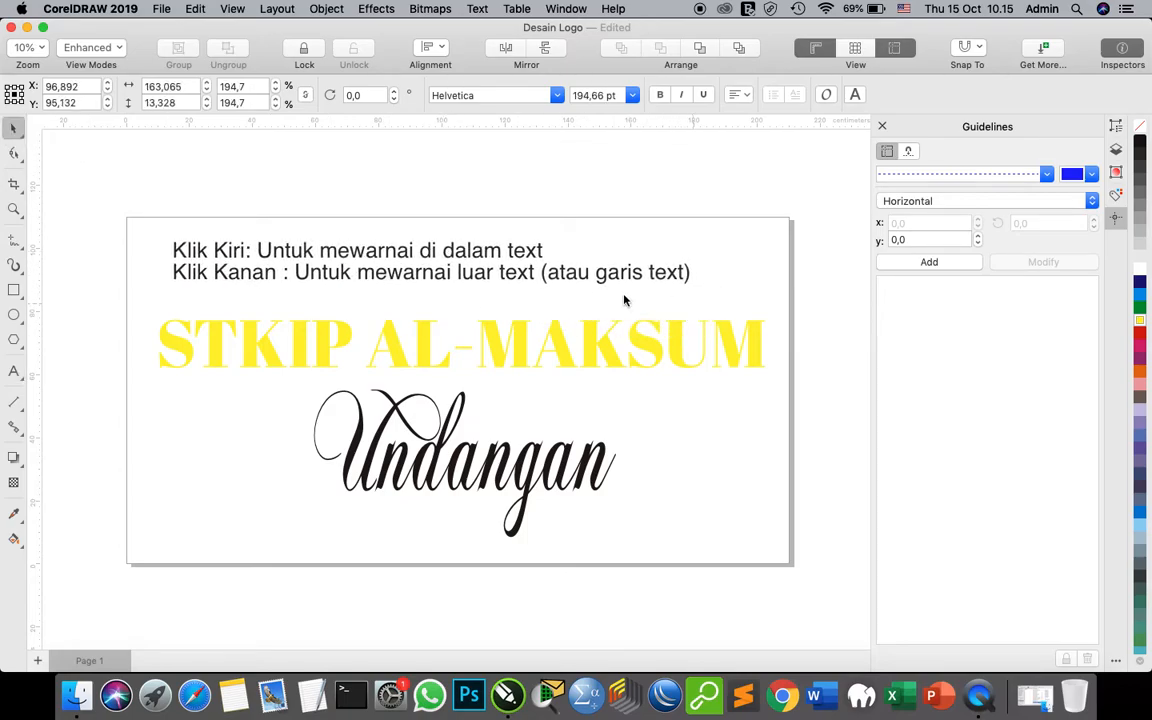
{"action": "left_click_drag", "start_coordinate": [430, 255], "coordinate": [458, 255]}
{"action": "left_click", "coordinate": [805, 298]}
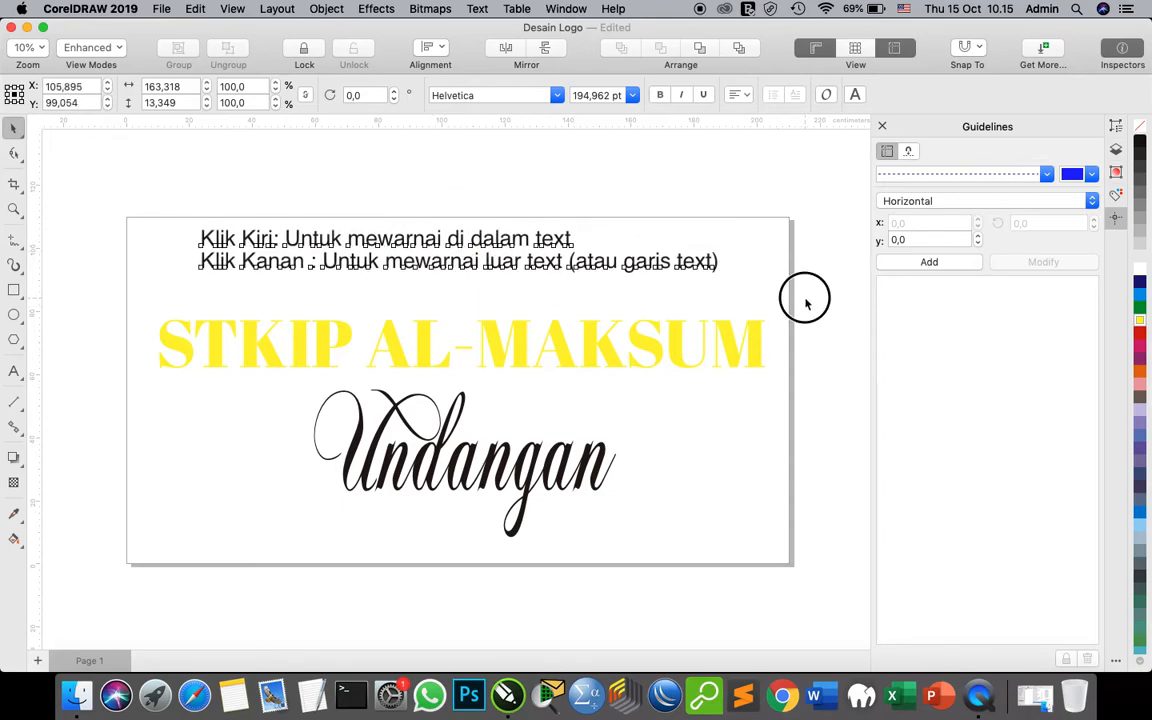
Try light blue, red, pink and other palette fills on the "STKIP AL-MAKSUM" text, then fill it with yellow.
{"action": "left_click", "coordinate": [525, 348]}
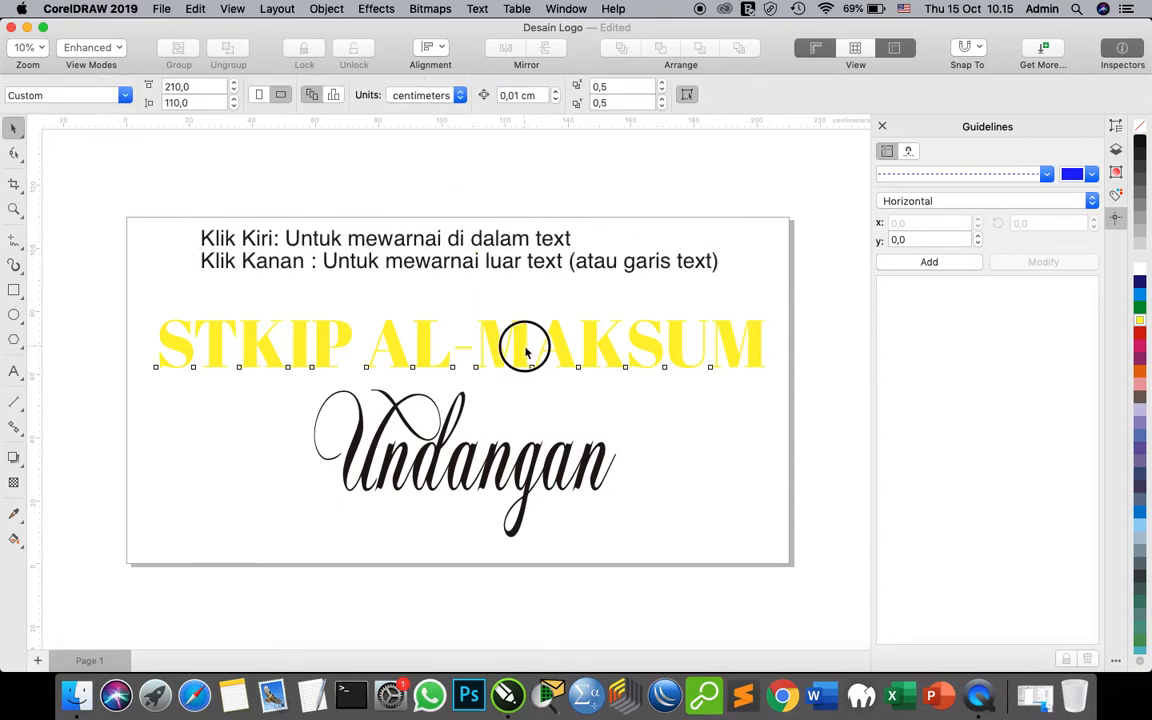
{"action": "left_click", "coordinate": [266, 248]}
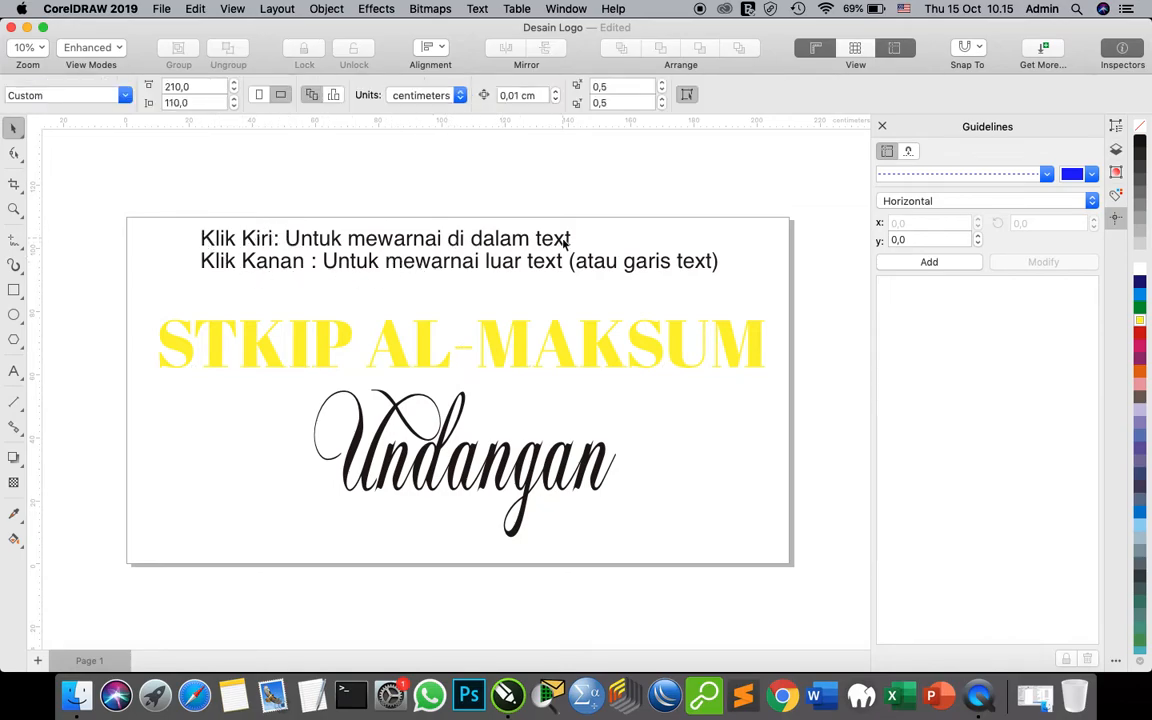
{"action": "left_click", "coordinate": [519, 347]}
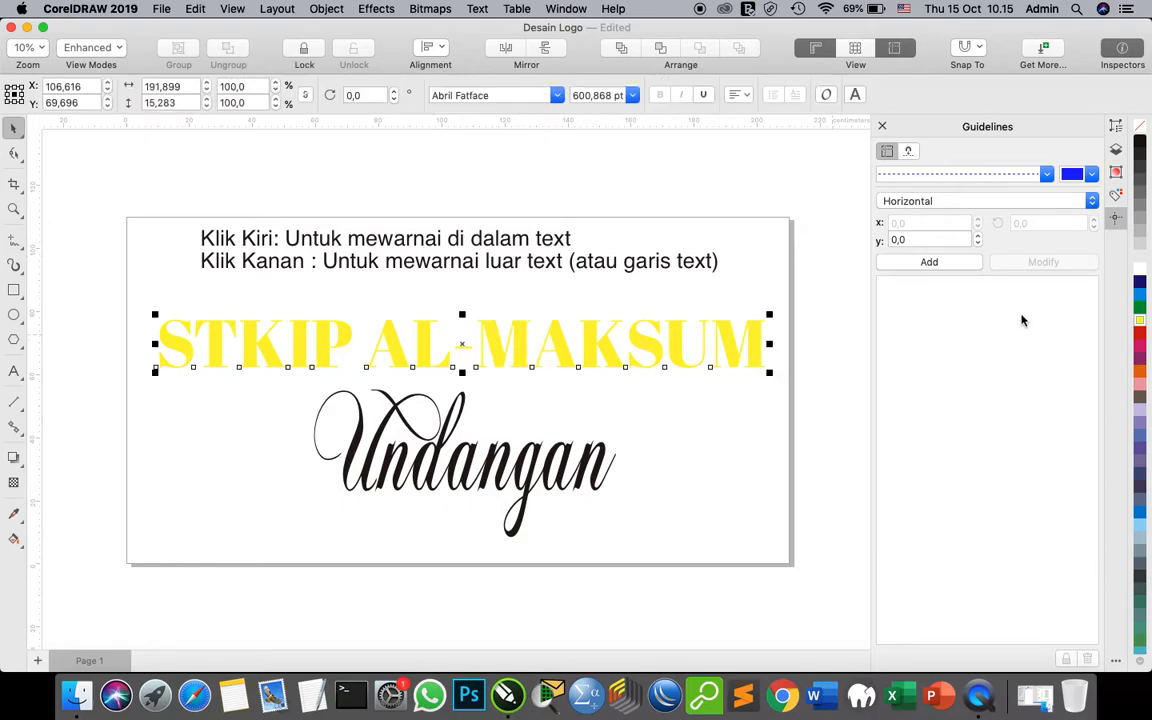
{"action": "left_click", "coordinate": [1141, 295]}
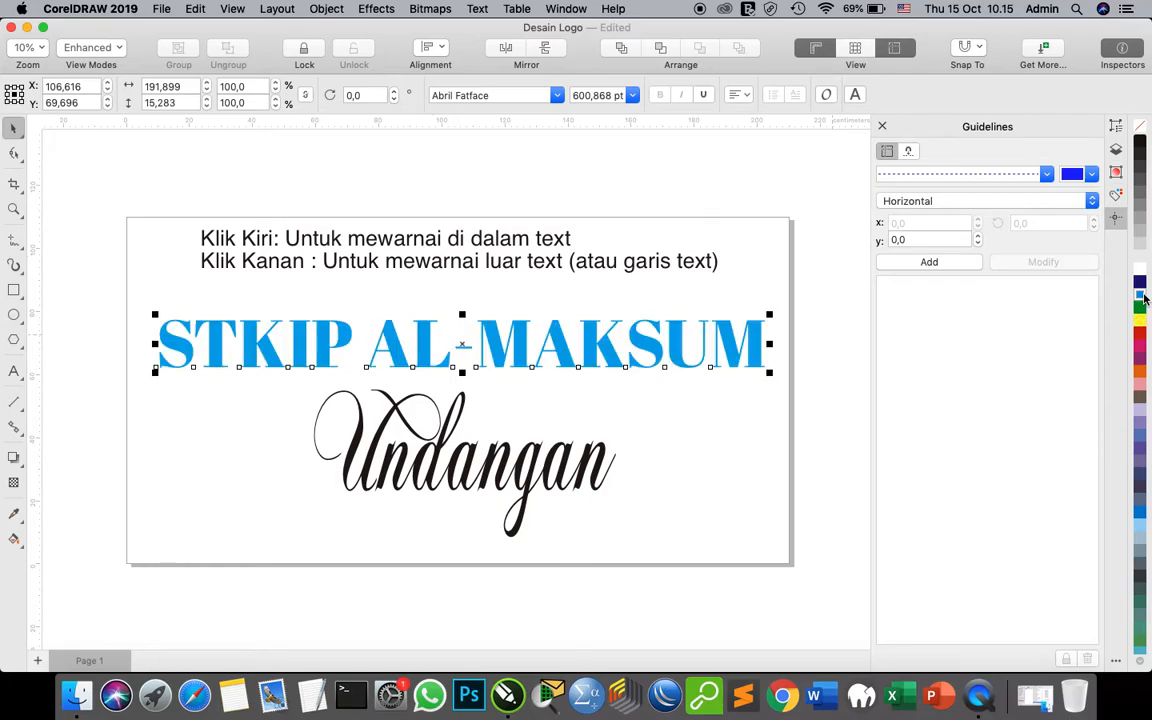
{"action": "left_click", "coordinate": [1140, 336]}
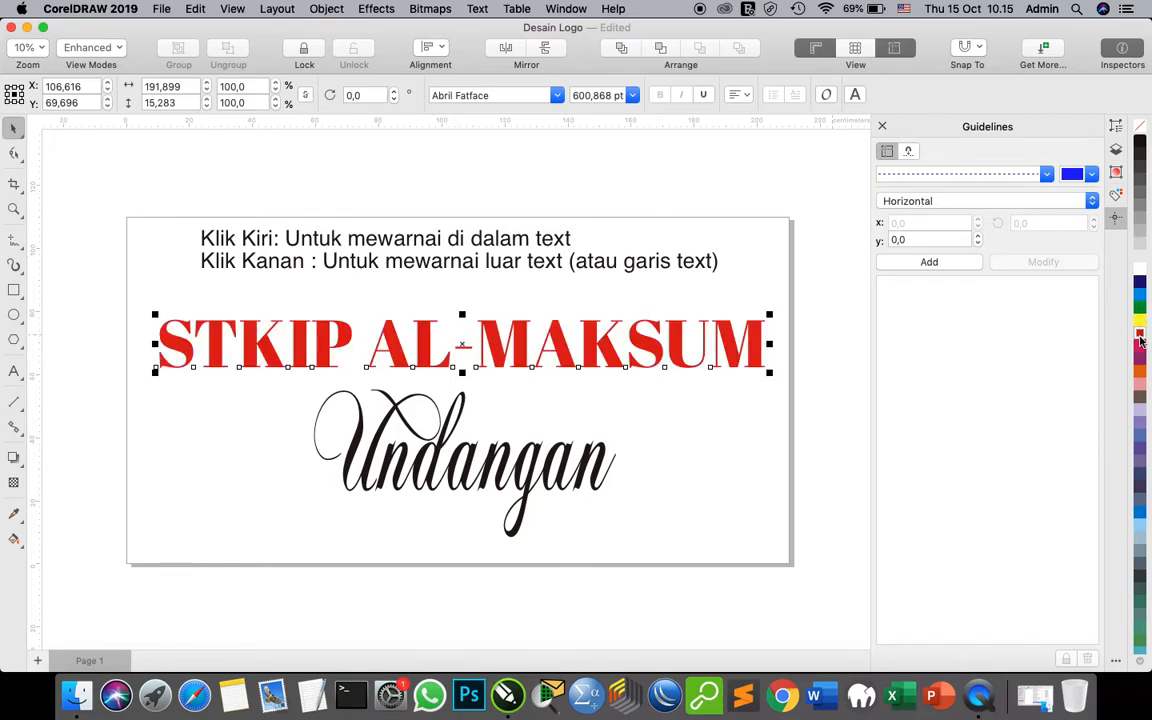
{"action": "left_click", "coordinate": [1140, 346]}
{"action": "left_click", "coordinate": [1140, 384]}
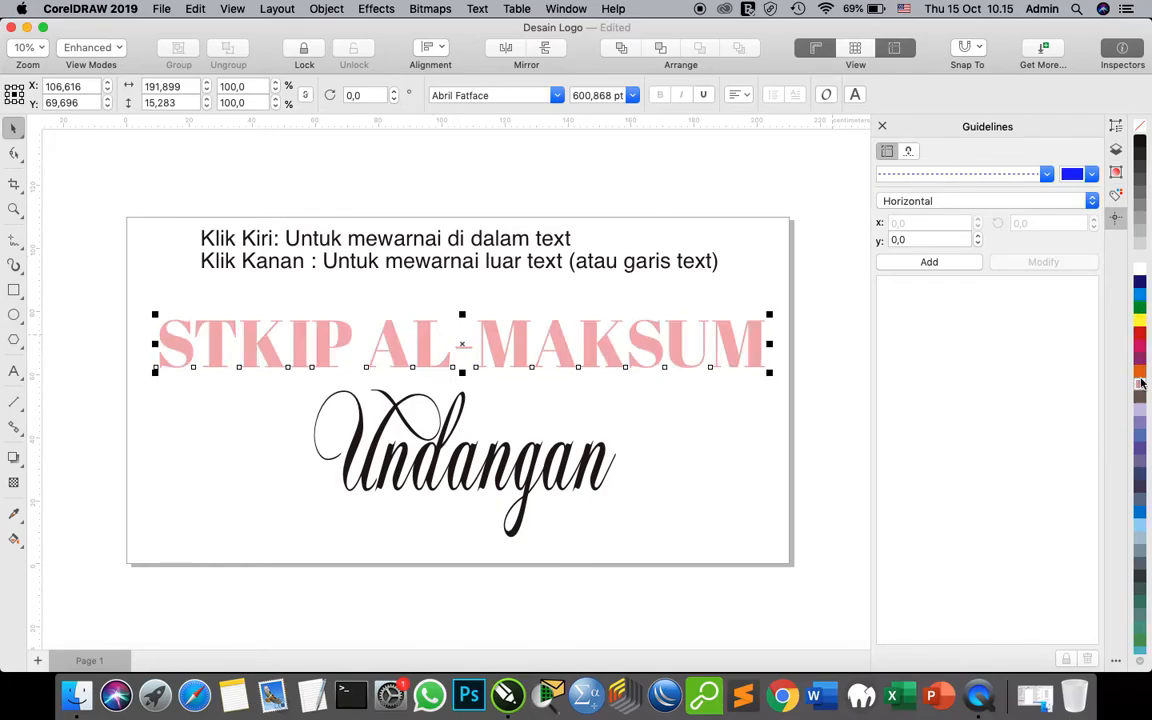
{"action": "left_click", "coordinate": [1140, 371]}
{"action": "left_click", "coordinate": [1140, 384]}
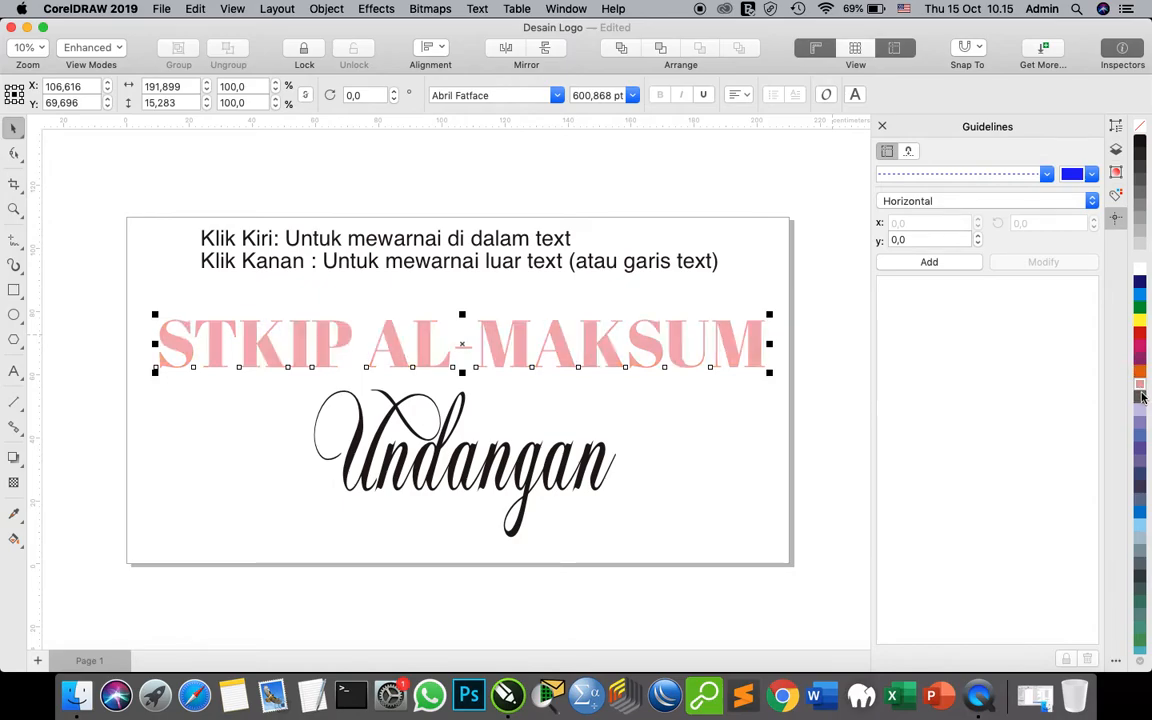
{"action": "left_click", "coordinate": [1140, 320]}
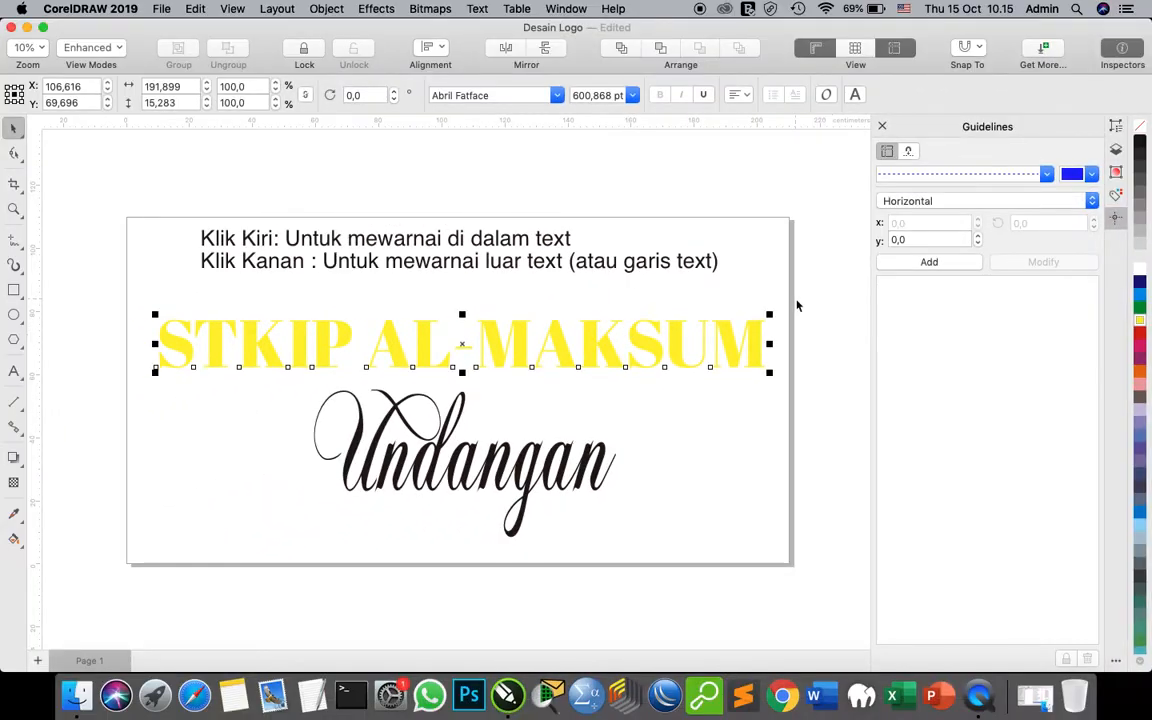
Give the yellow "STKIP AL-MAKSUM" text a light blue outline.
{"action": "left_click", "coordinate": [797, 308]}
{"action": "left_click", "coordinate": [756, 337]}
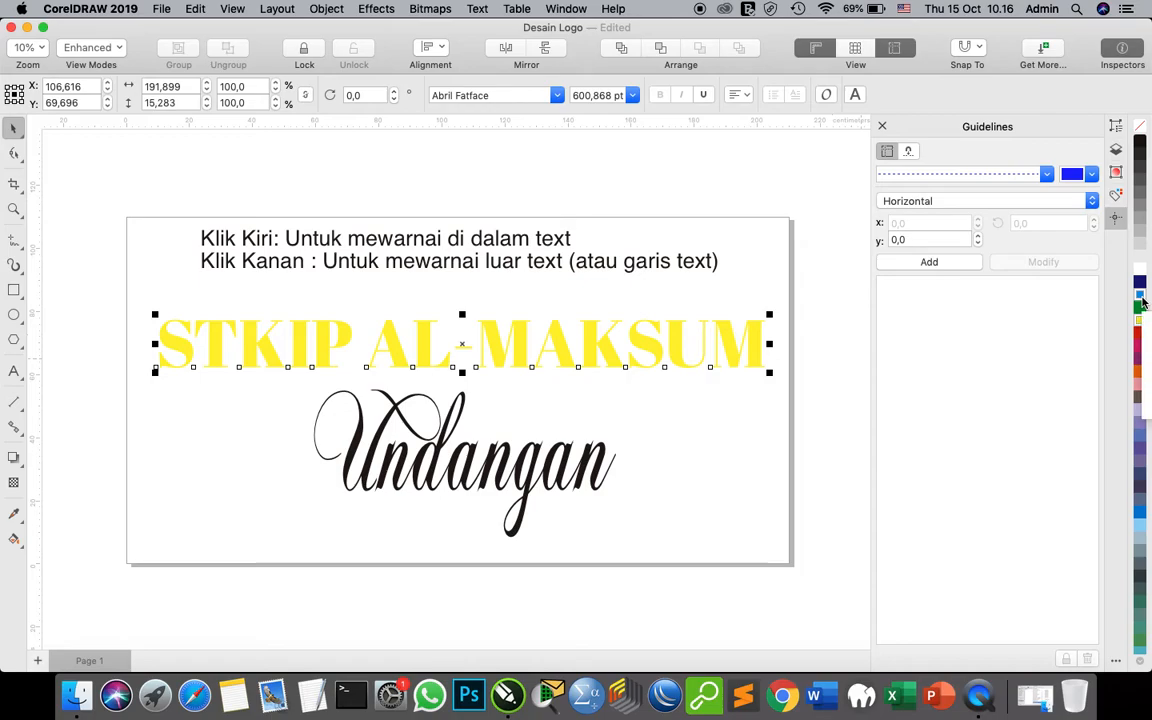
{"action": "right_click", "coordinate": [1141, 302]}
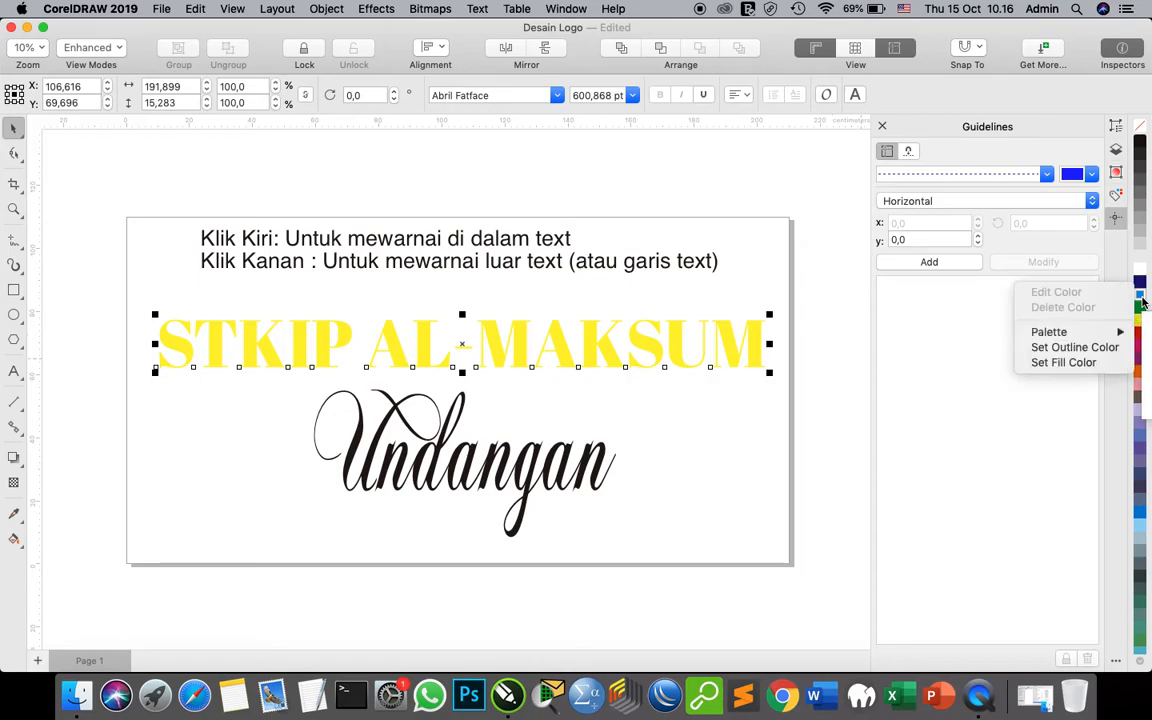
{"action": "left_click", "coordinate": [1077, 350]}
{"action": "left_click", "coordinate": [693, 425]}
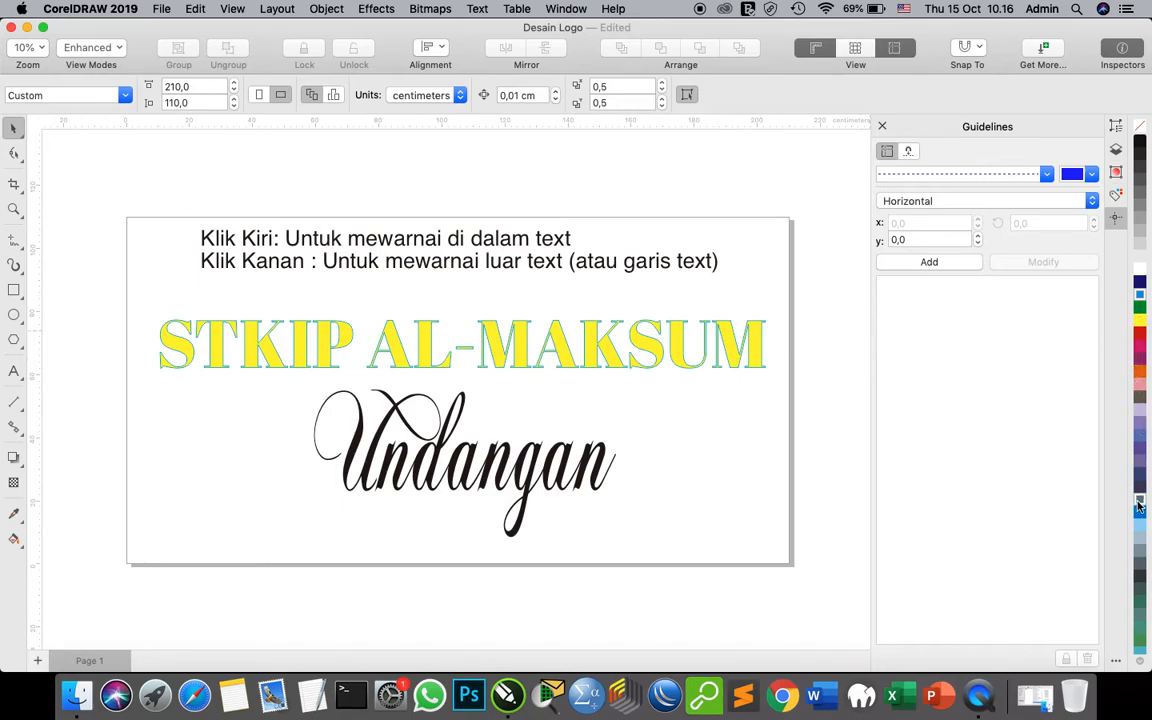
Set the outline color of the "STKIP AL-MAKSUM" text to red.
{"action": "right_click", "coordinate": [1141, 340]}
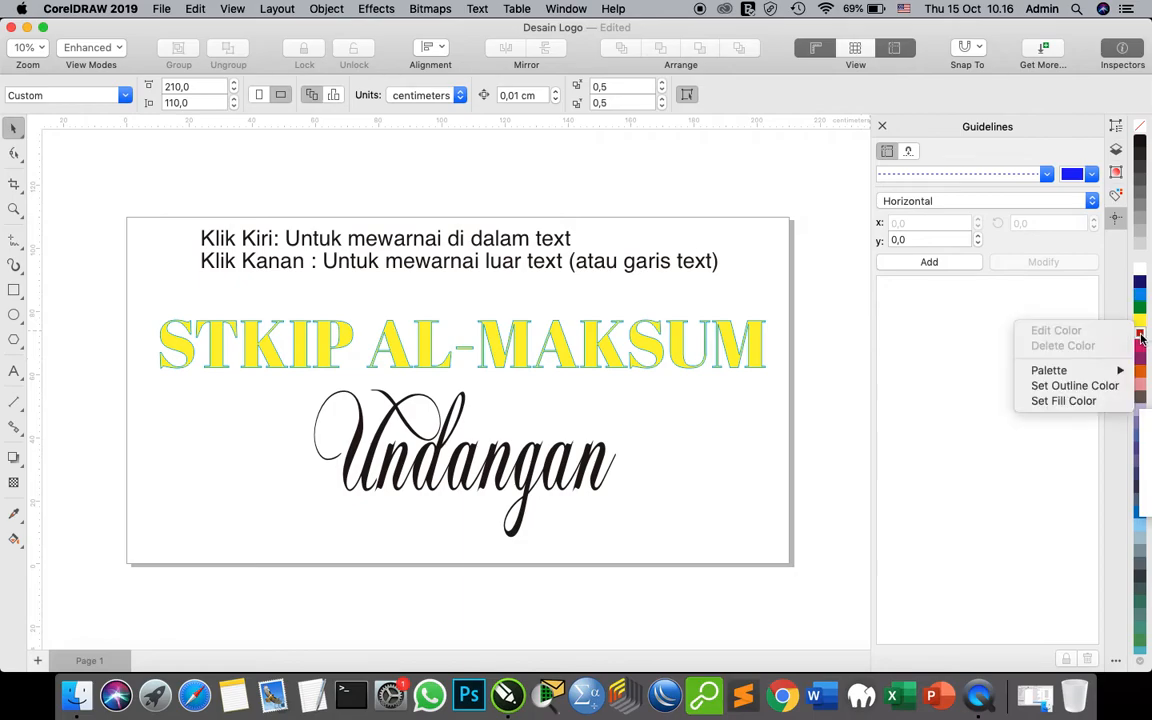
{"action": "left_click", "coordinate": [1083, 390]}
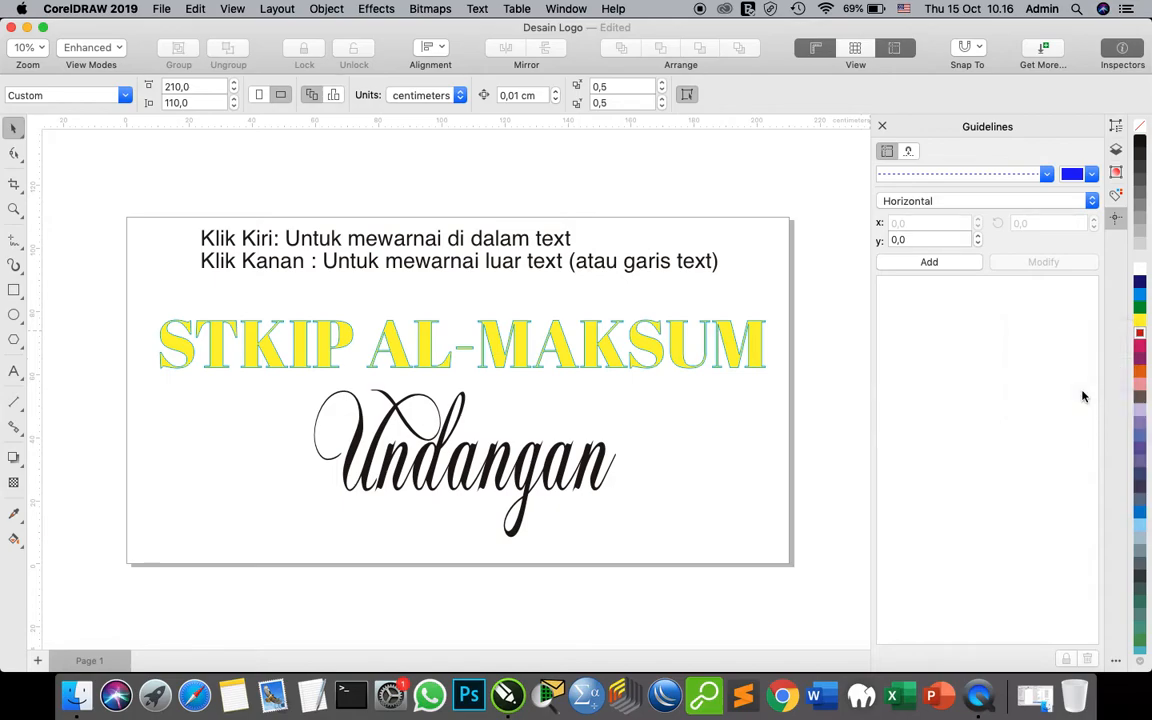
{"action": "left_click", "coordinate": [757, 354]}
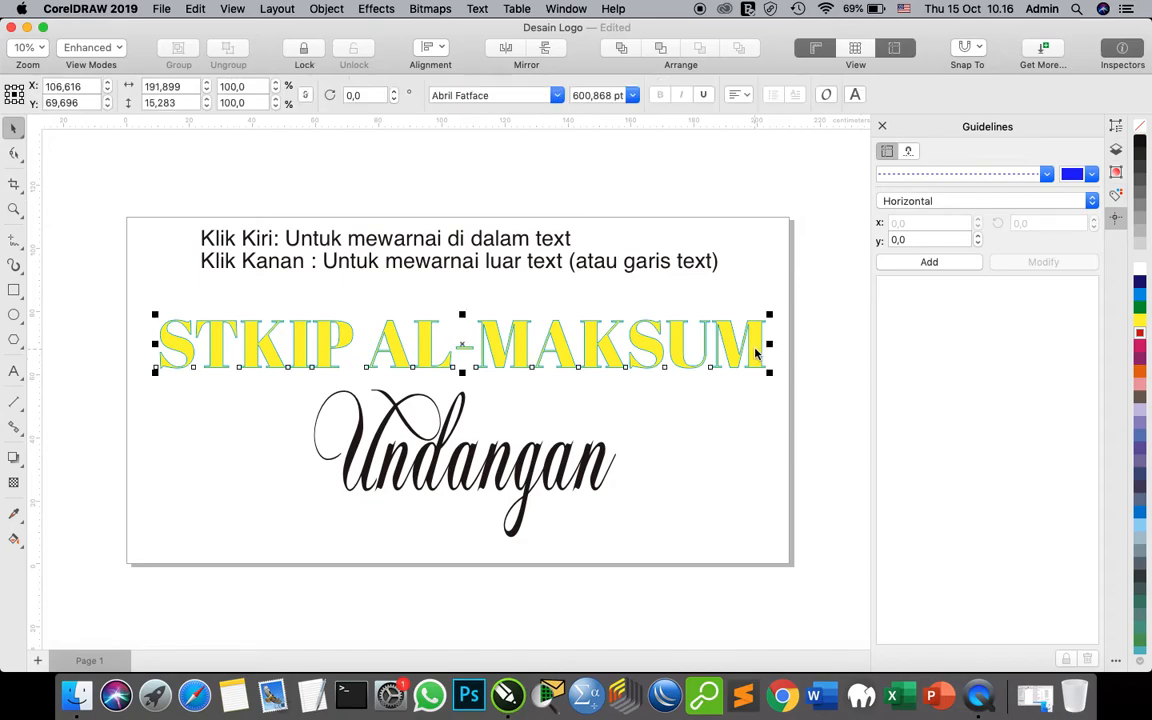
{"action": "right_click", "coordinate": [1140, 336]}
{"action": "left_click", "coordinate": [1058, 386]}
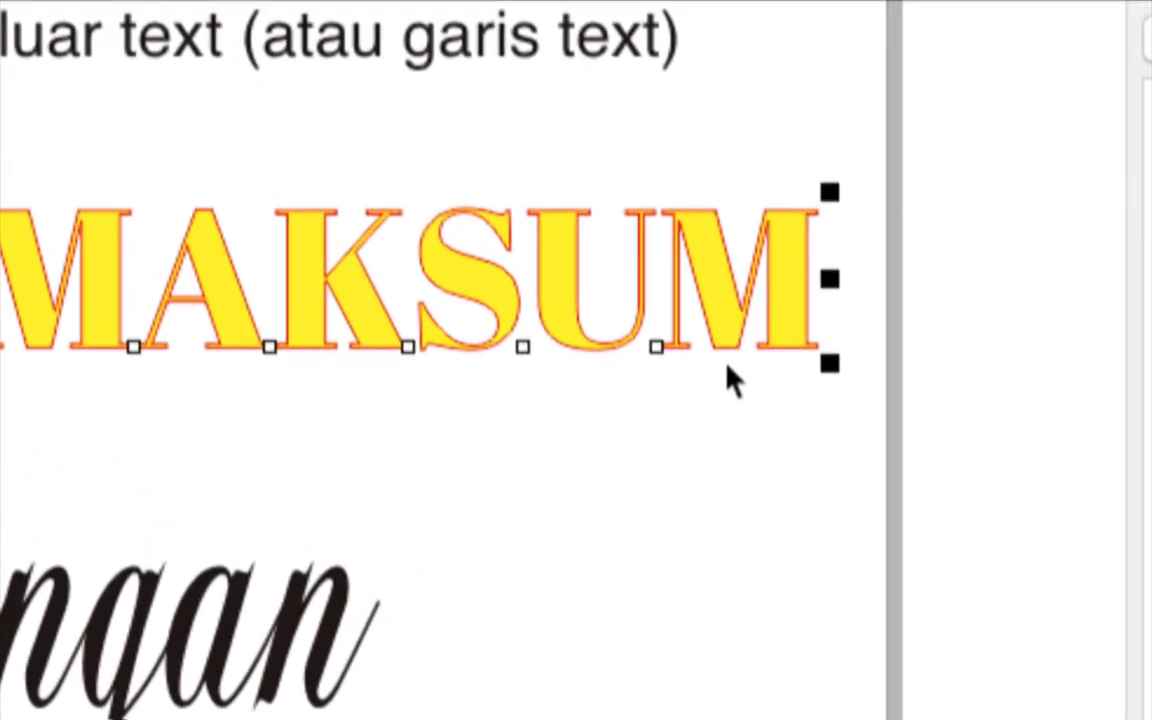
{"action": "left_click", "coordinate": [717, 414]}
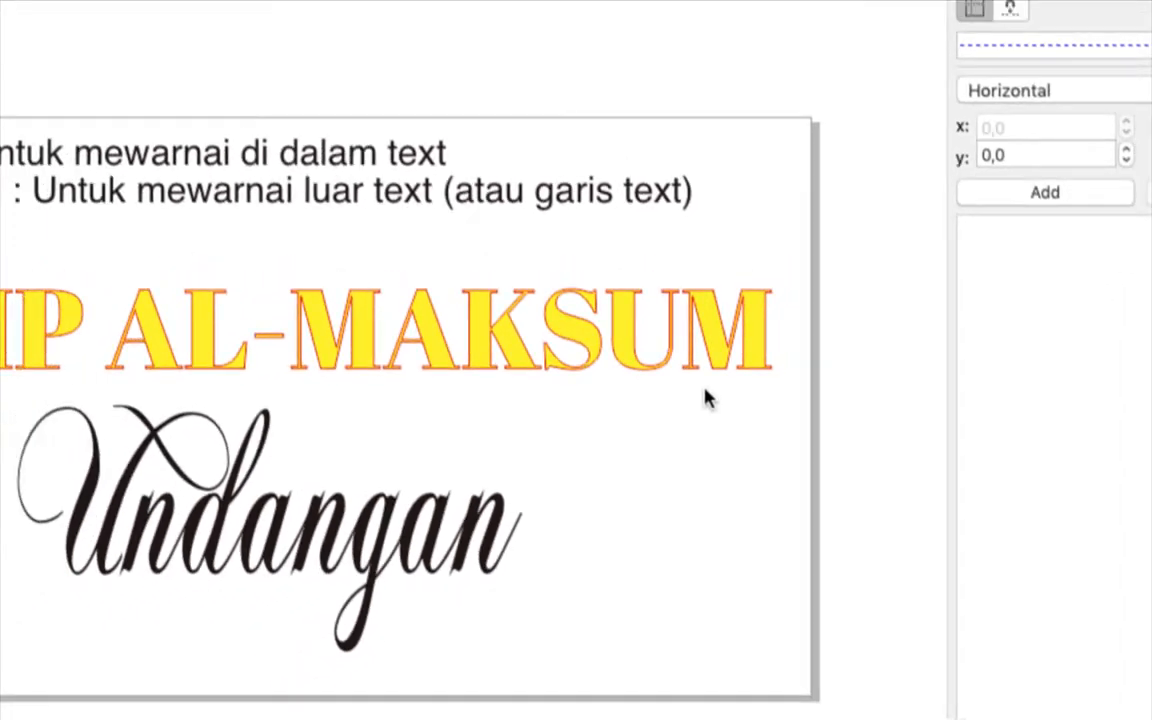
Set the outline color of the "STKIP AL-MAKSUM" text to black.
{"action": "left_click", "coordinate": [713, 333]}
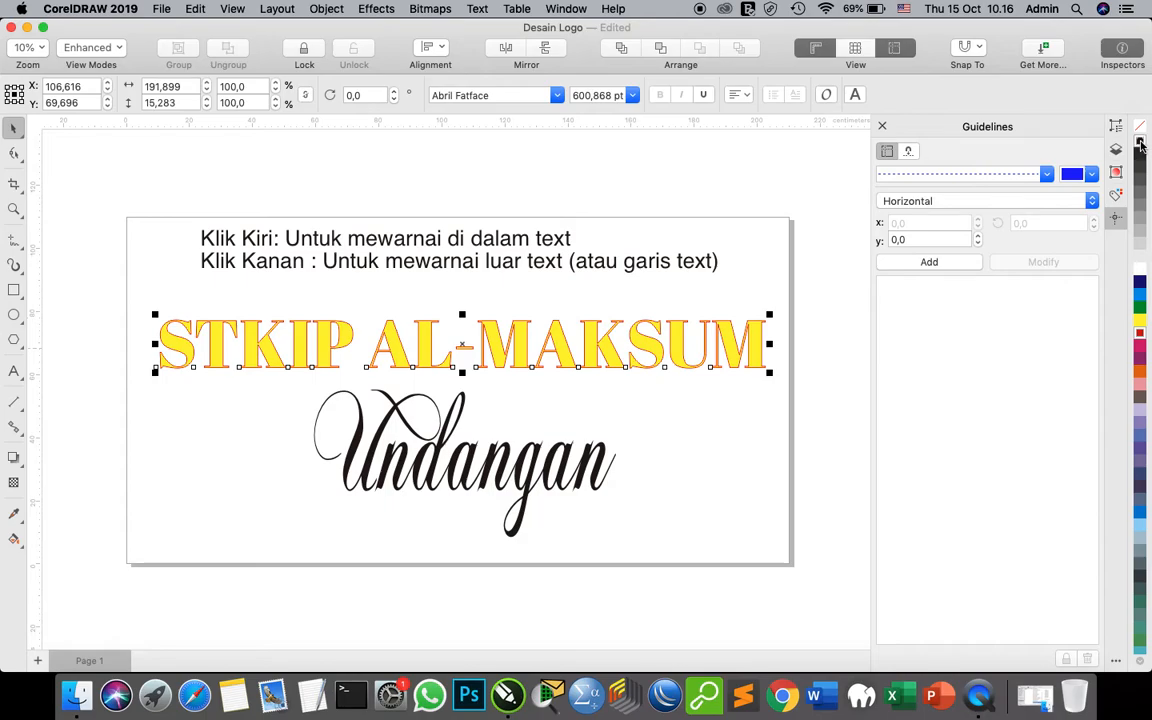
{"action": "right_click", "coordinate": [1140, 145]}
{"action": "left_click", "coordinate": [1095, 191]}
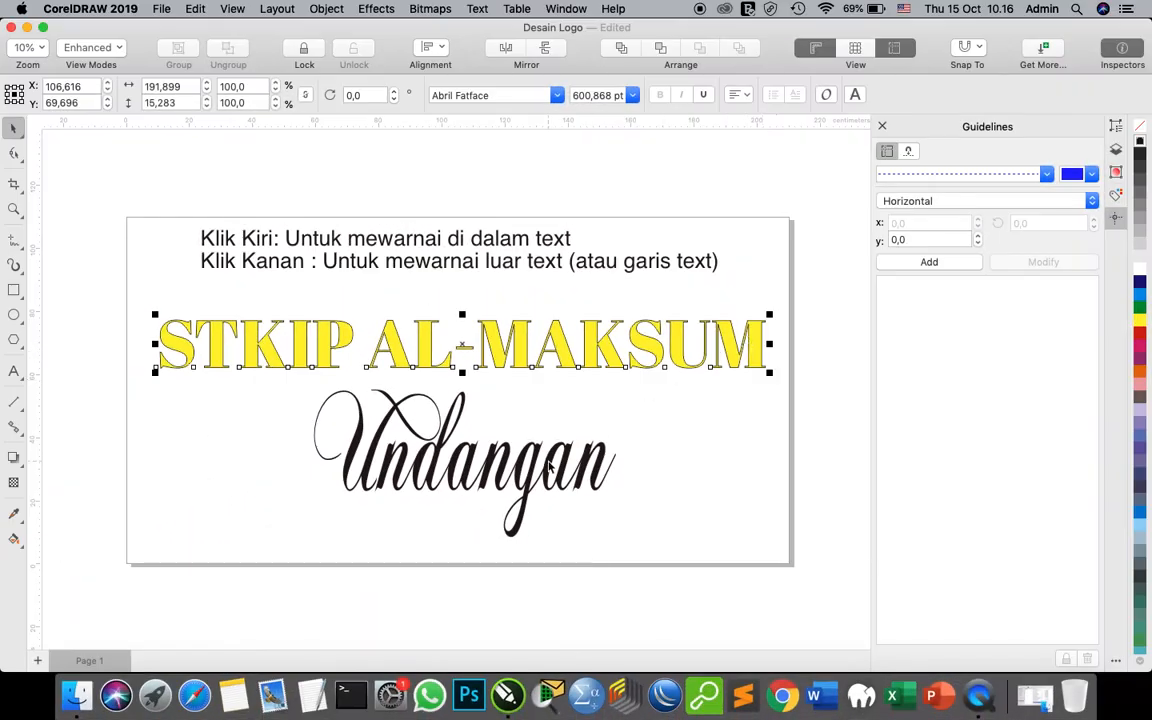
Fill the "Undangan" text with light blue and give it a yellow outline.
{"action": "left_click", "coordinate": [549, 466]}
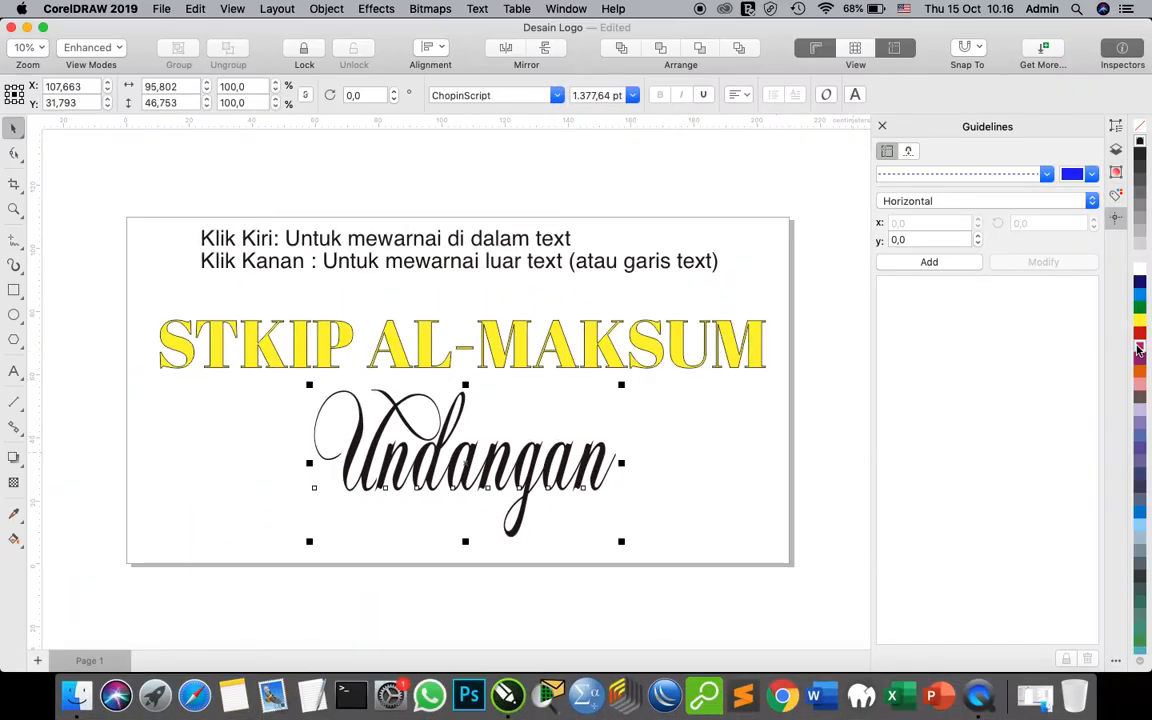
{"action": "left_click", "coordinate": [1140, 300]}
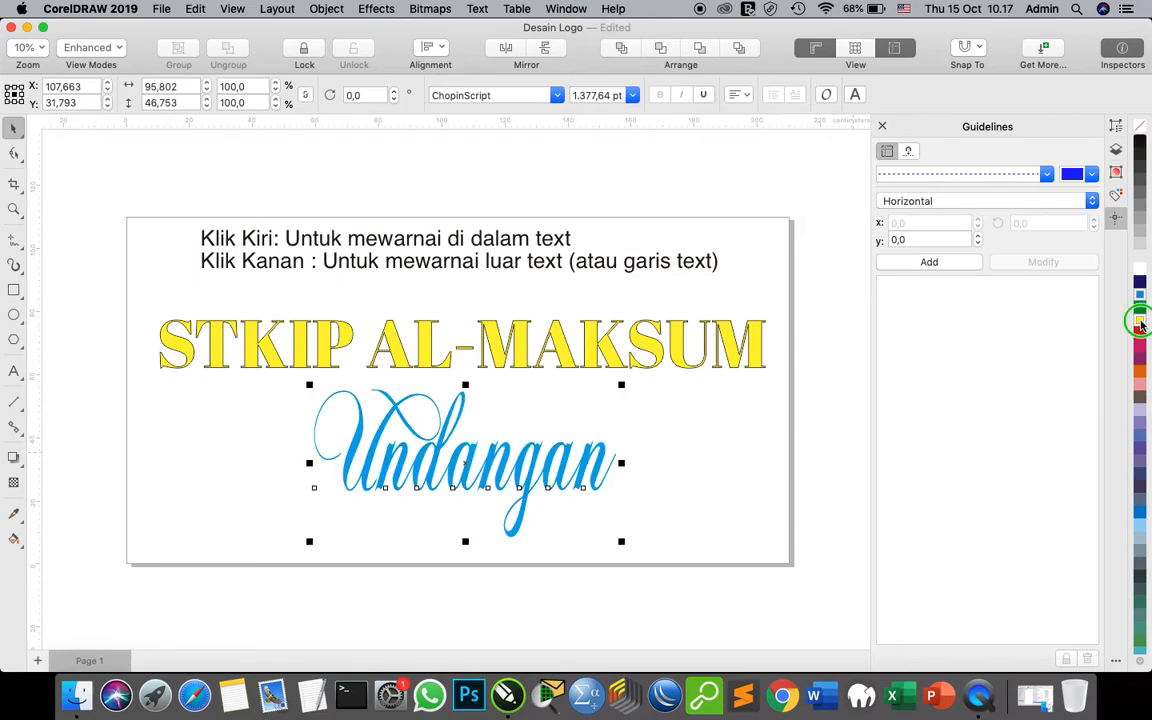
{"action": "right_click", "coordinate": [1140, 322]}
{"action": "left_click", "coordinate": [1074, 372]}
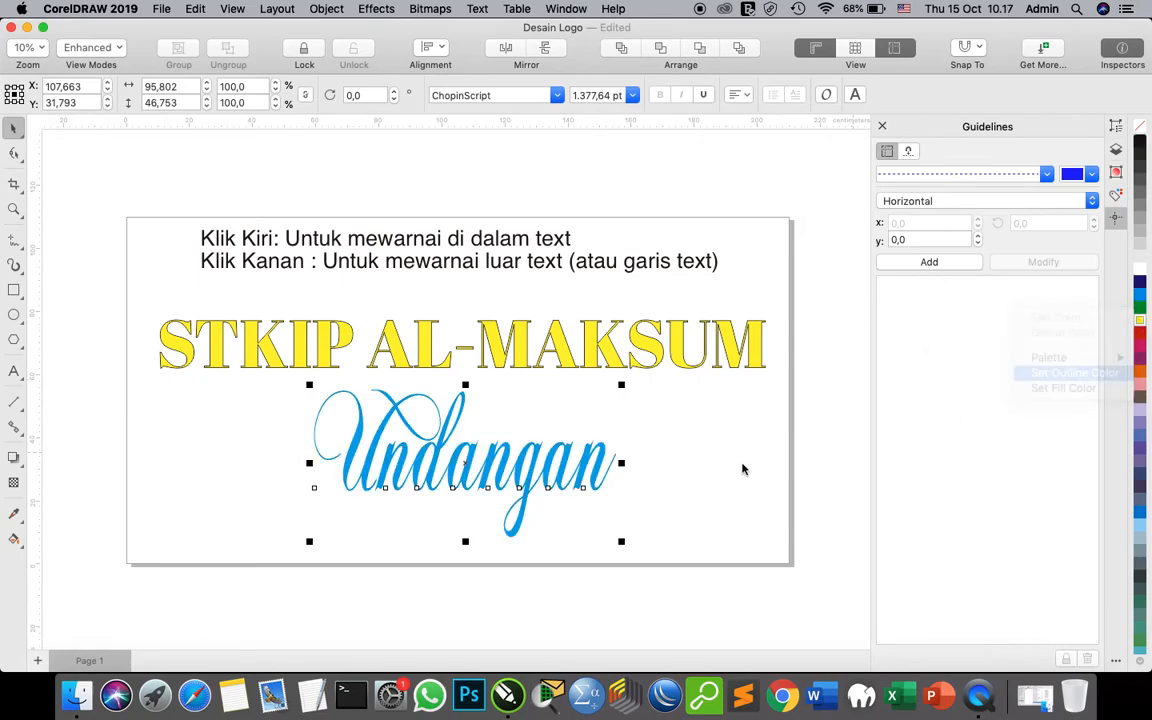
{"action": "left_click", "coordinate": [568, 446]}
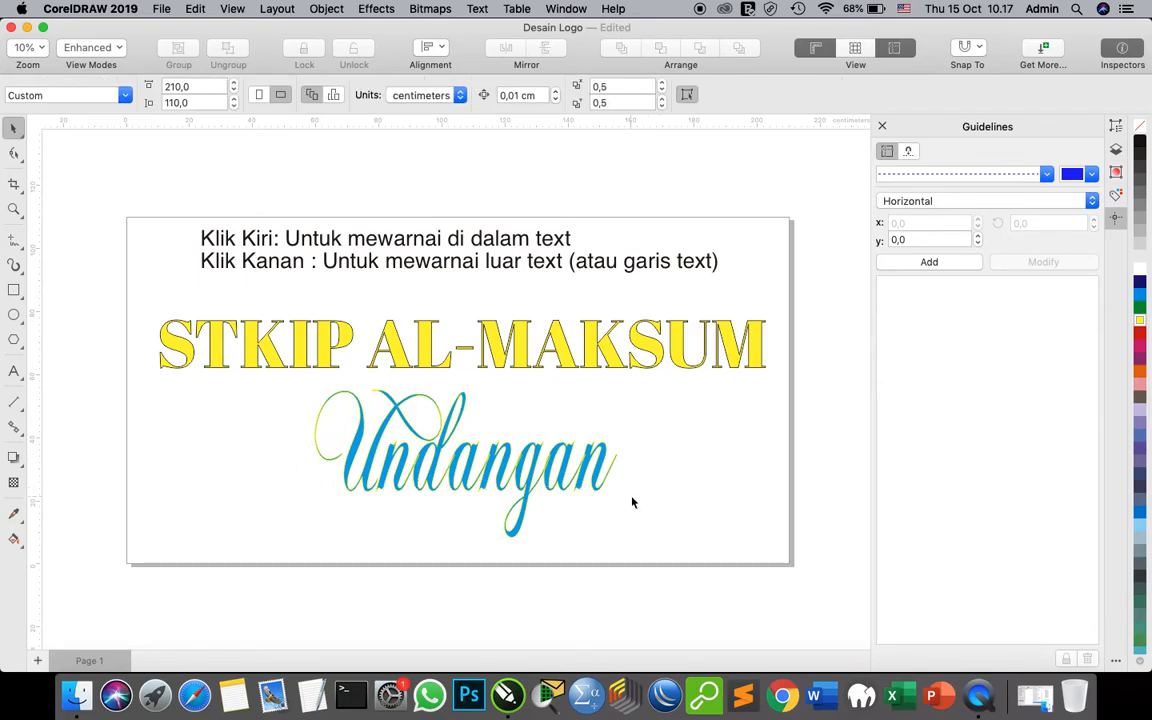
Set the outline color of the light blue "Undangan" text to red.
{"action": "scroll", "coordinate": [503, 446], "scroll_direction": "up", "scroll_amount": 5}
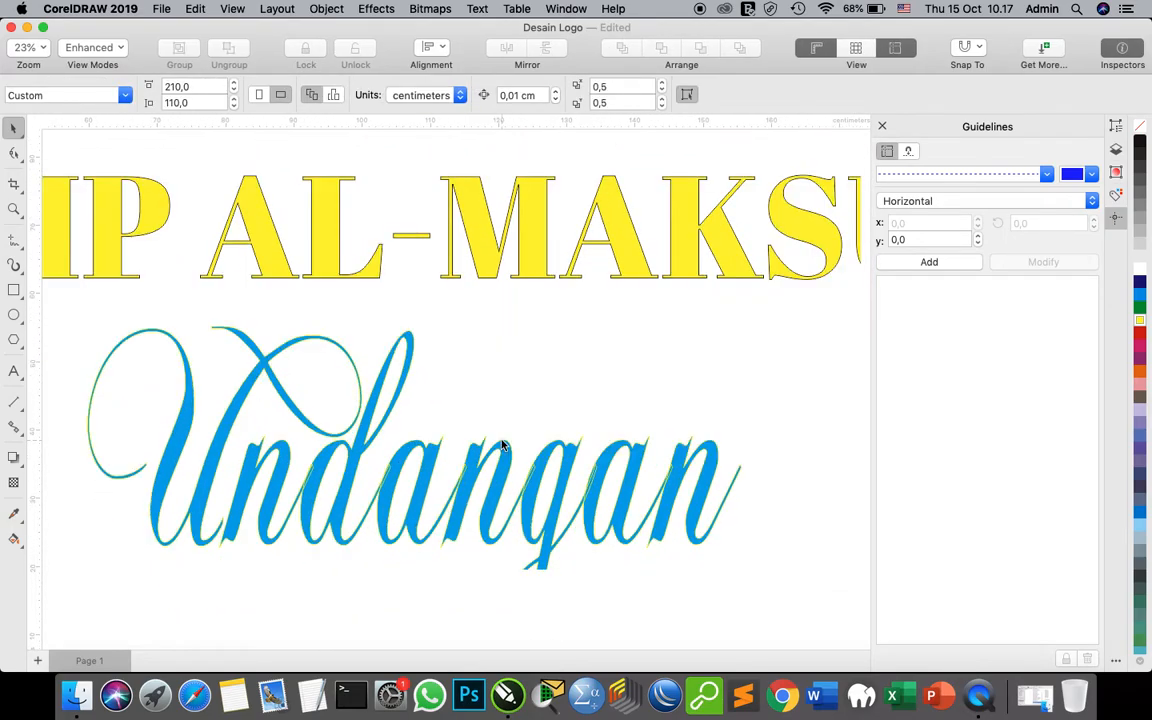
{"action": "scroll", "coordinate": [503, 446], "scroll_direction": "up", "scroll_amount": 6}
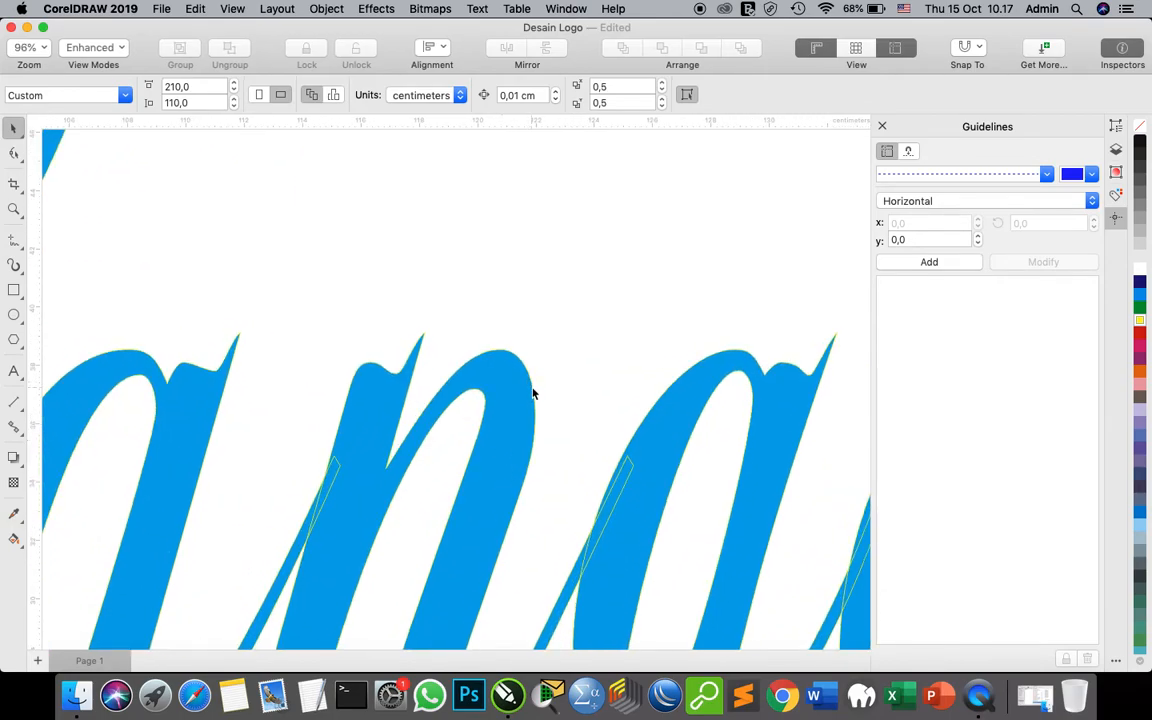
{"action": "right_click", "coordinate": [1140, 337]}
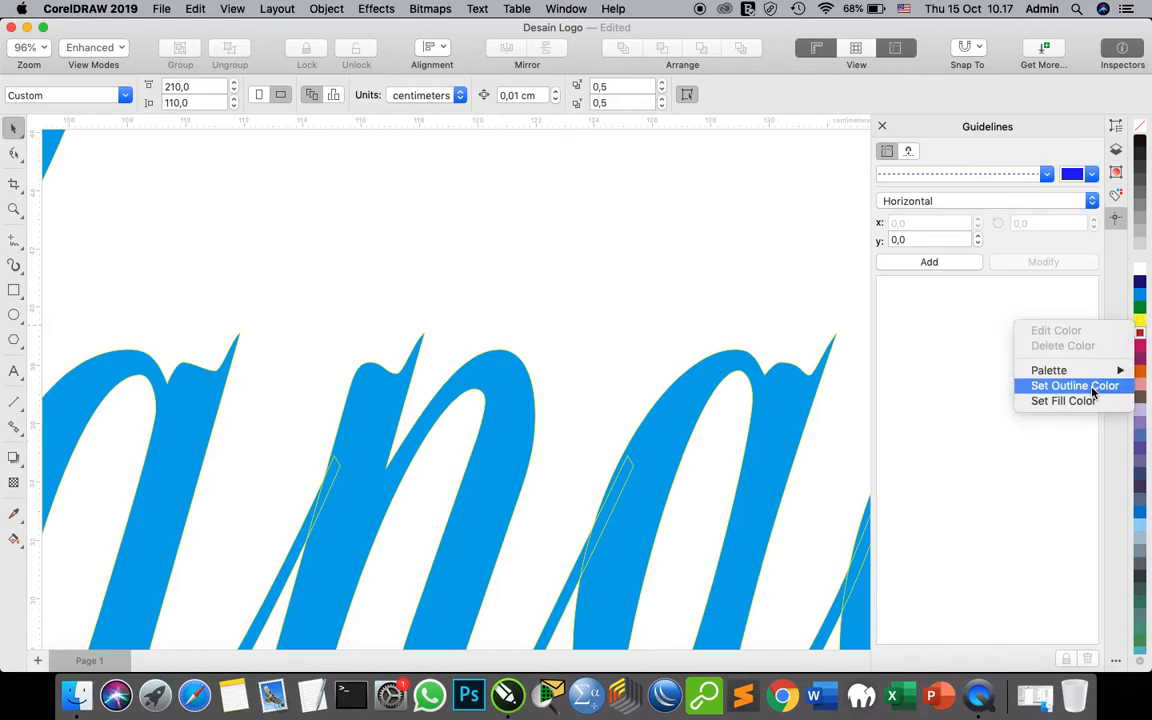
{"action": "left_click", "coordinate": [1088, 385]}
{"action": "left_click", "coordinate": [781, 418]}
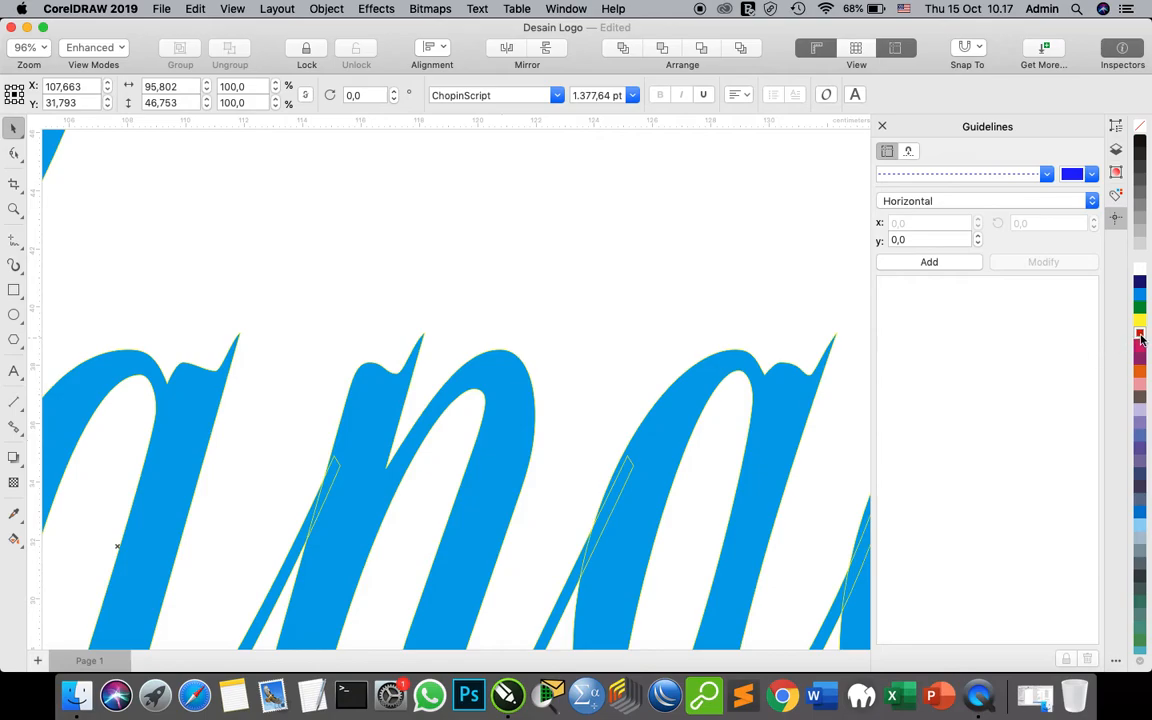
{"action": "right_click", "coordinate": [1140, 337]}
{"action": "left_click", "coordinate": [1022, 386]}
{"action": "scroll", "coordinate": [520, 366], "scroll_direction": "up", "scroll_amount": 3}
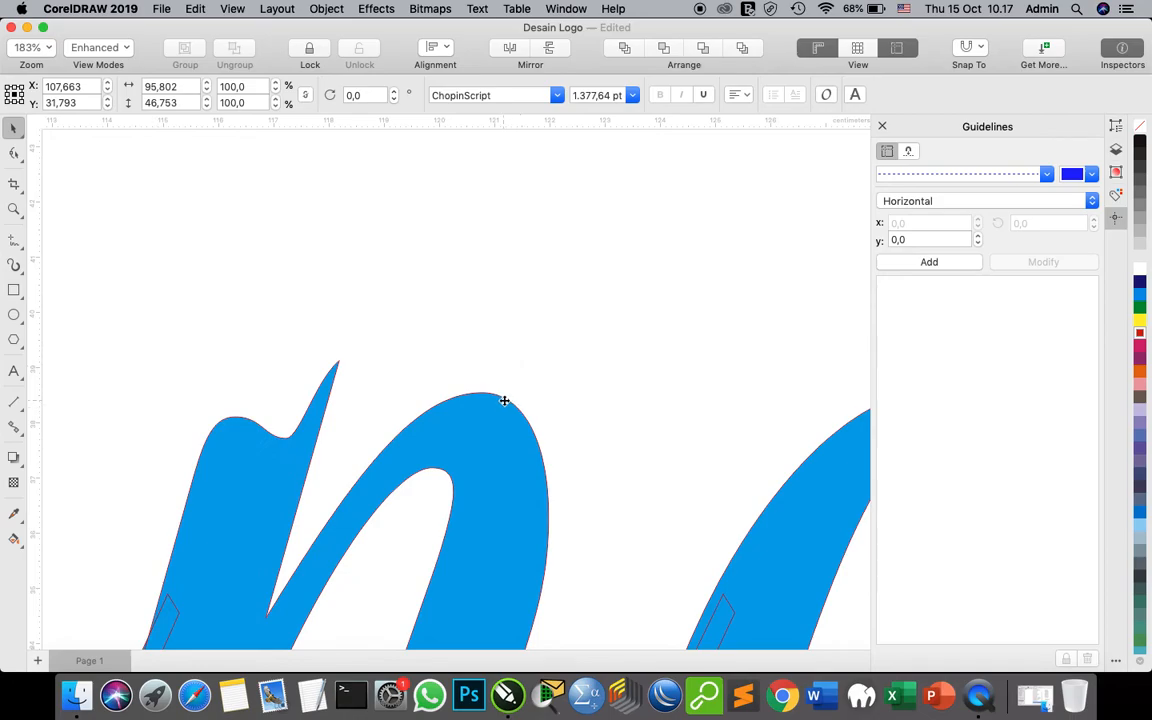
{"action": "scroll", "coordinate": [504, 400], "scroll_direction": "down", "scroll_amount": 3}
{"action": "left_click", "coordinate": [121, 206]}
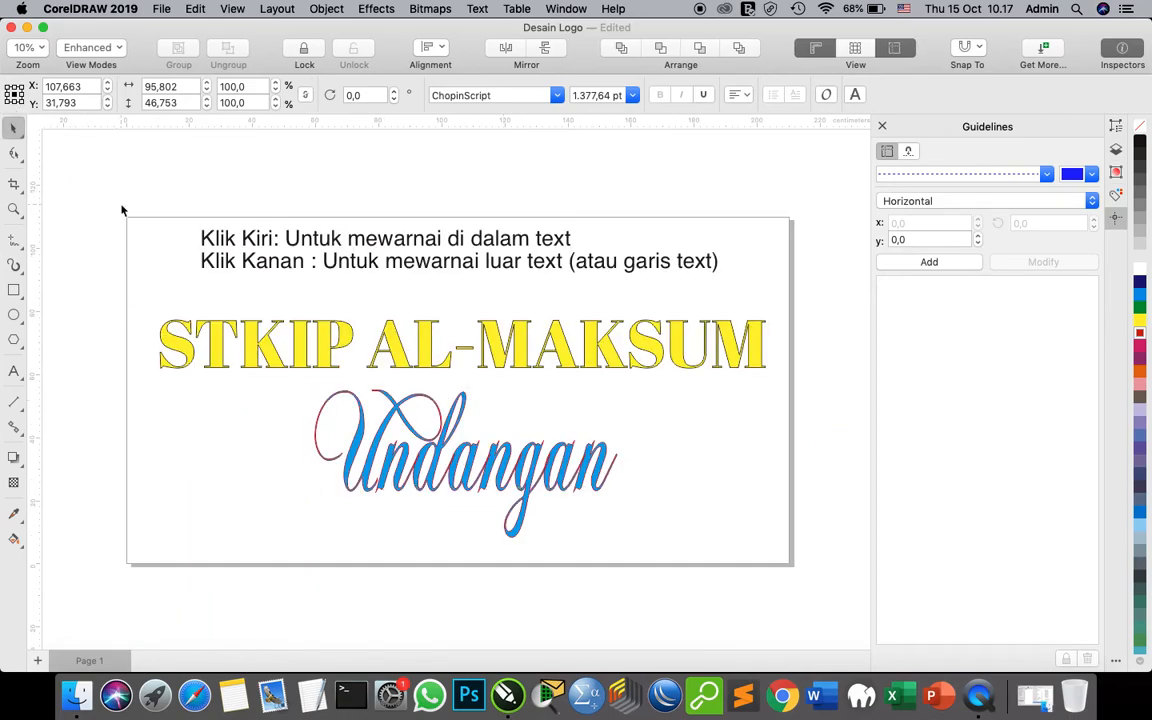
Change the font of the "Undangan" text to Aurella.
{"action": "left_click", "coordinate": [516, 477]}
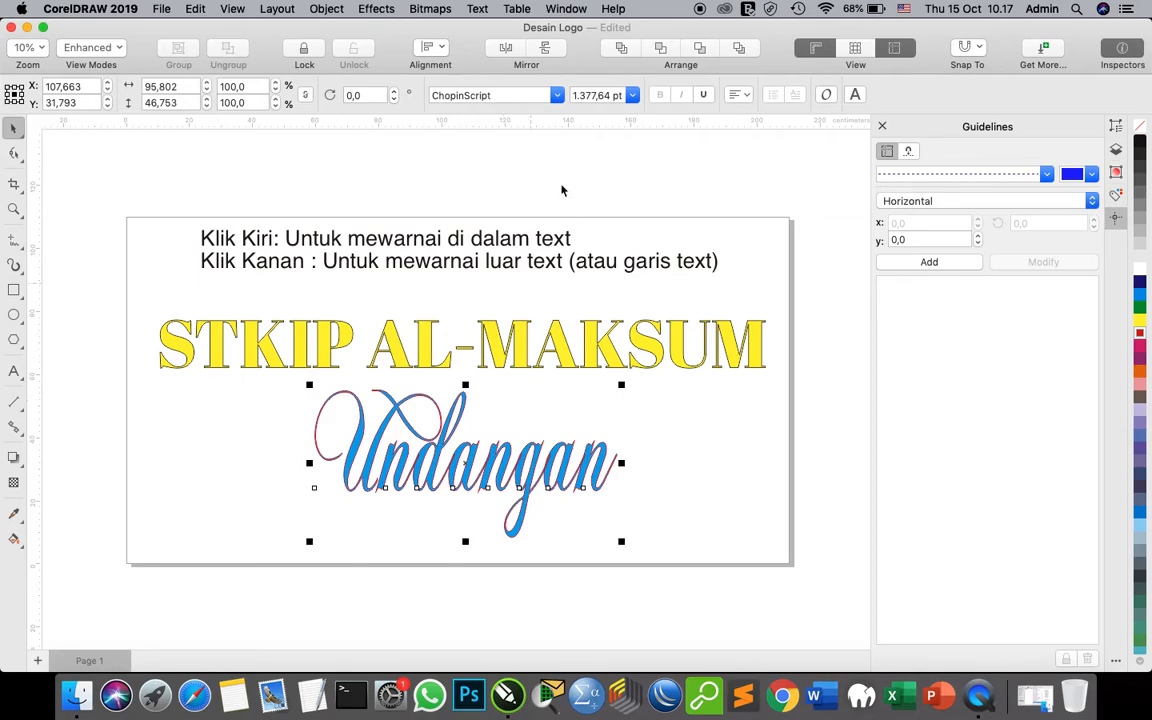
{"action": "left_click", "coordinate": [556, 95]}
{"action": "scroll", "coordinate": [535, 270], "scroll_direction": "down", "scroll_amount": 3}
{"action": "scroll", "coordinate": [535, 270], "scroll_direction": "down", "scroll_amount": 10}
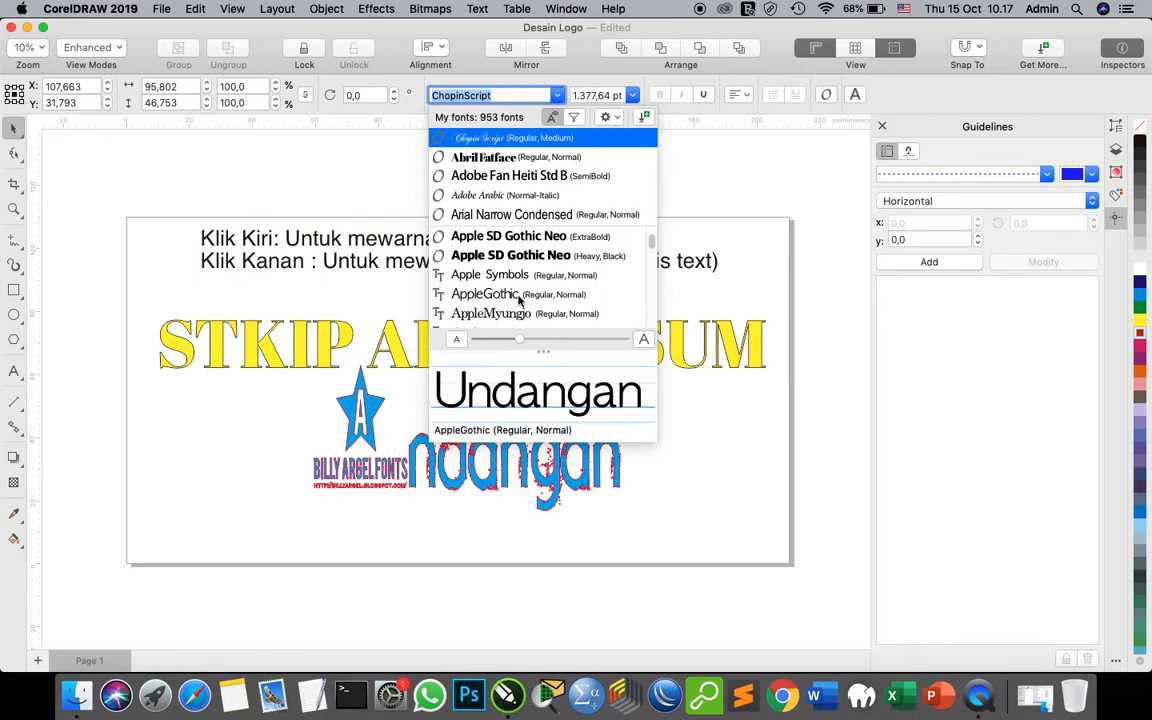
{"action": "scroll", "coordinate": [520, 300], "scroll_direction": "down", "scroll_amount": 5}
{"action": "scroll", "coordinate": [507, 305], "scroll_direction": "down", "scroll_amount": 5}
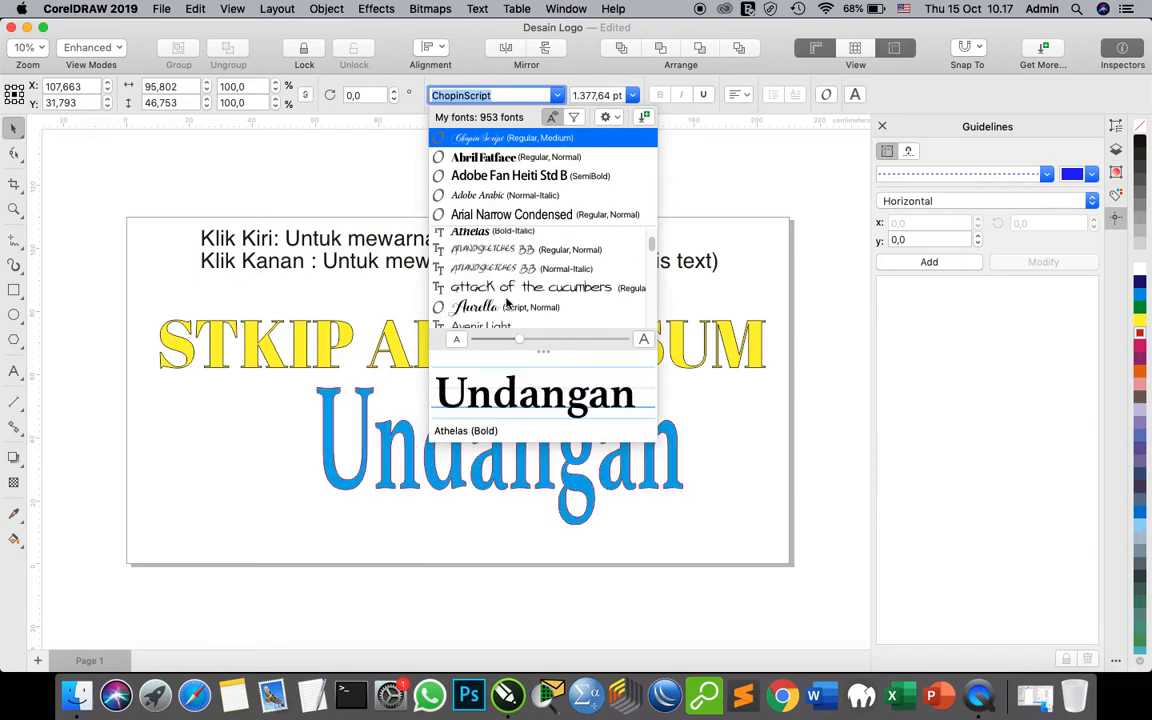
{"action": "left_click", "coordinate": [490, 308]}
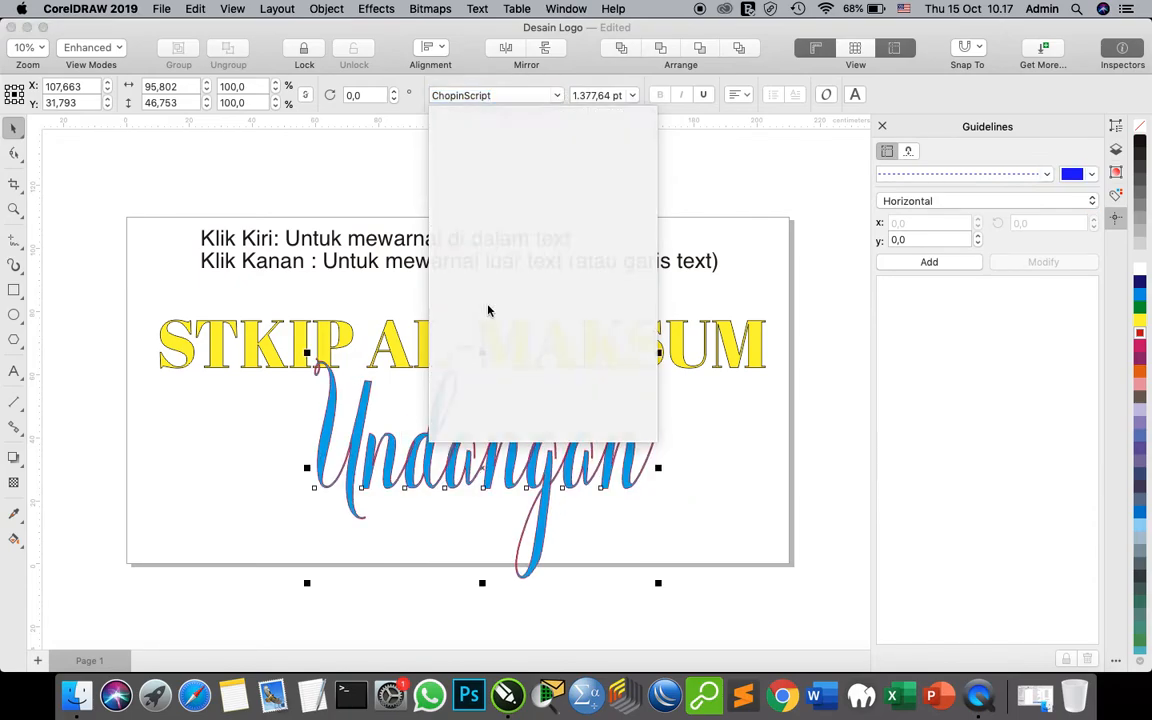
Set the font of the "Undangan" text to Harry Potter.
{"action": "left_click", "coordinate": [502, 95]}
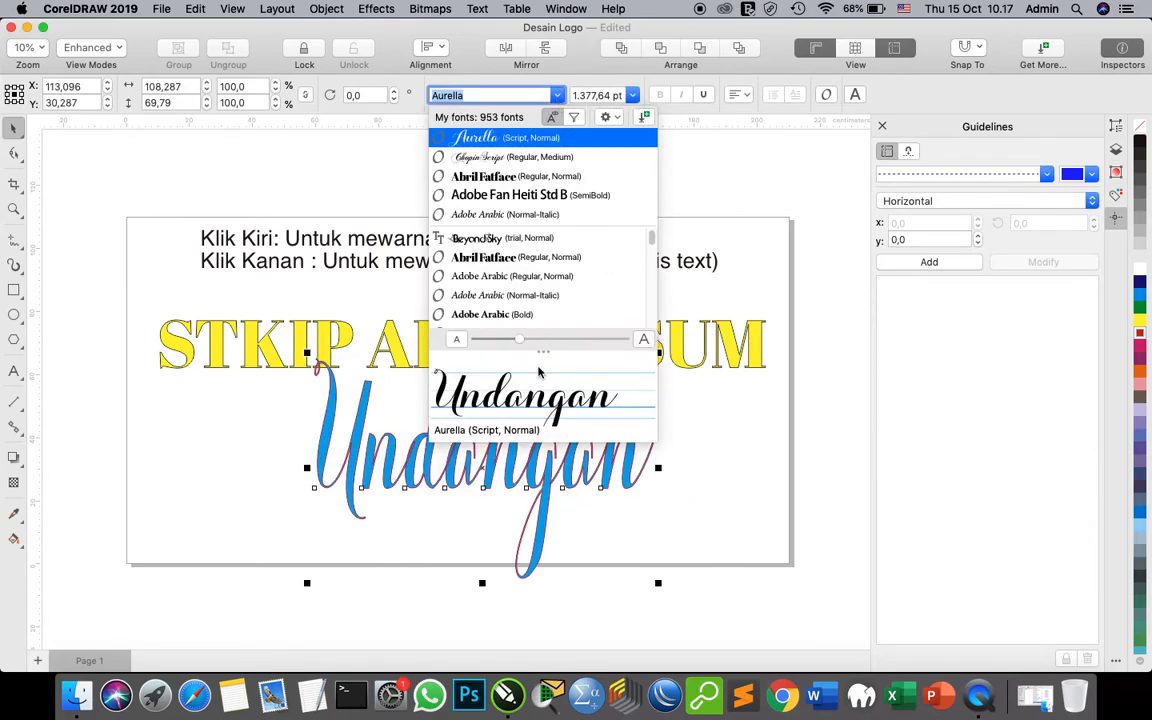
{"action": "left_click_drag", "start_coordinate": [652, 238], "coordinate": [652, 272]}
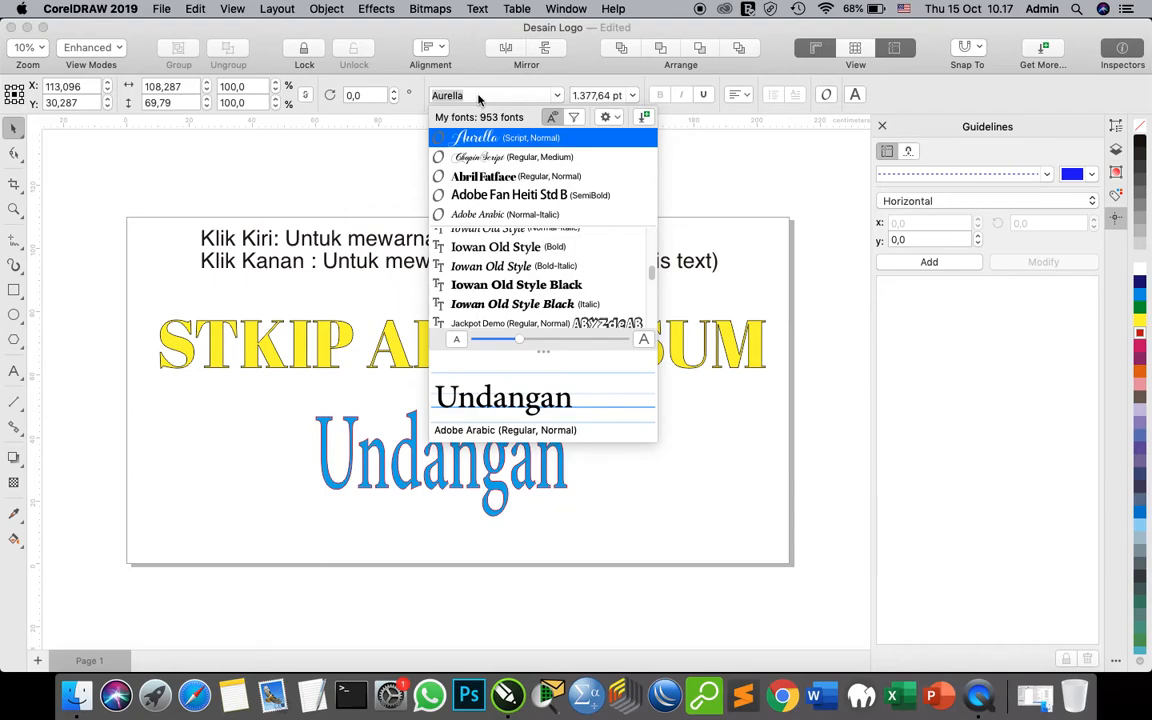
{"action": "left_click", "coordinate": [478, 95]}
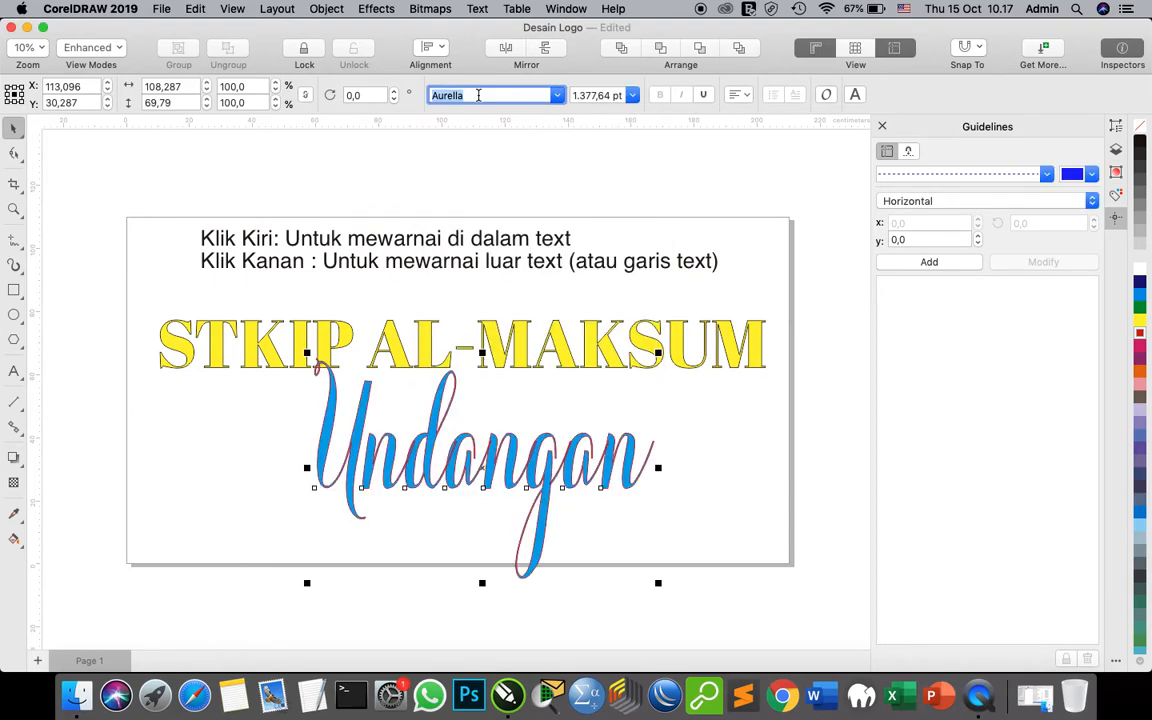
{"action": "type", "text": "Harry Potter"}
{"action": "key", "text": "Return"}
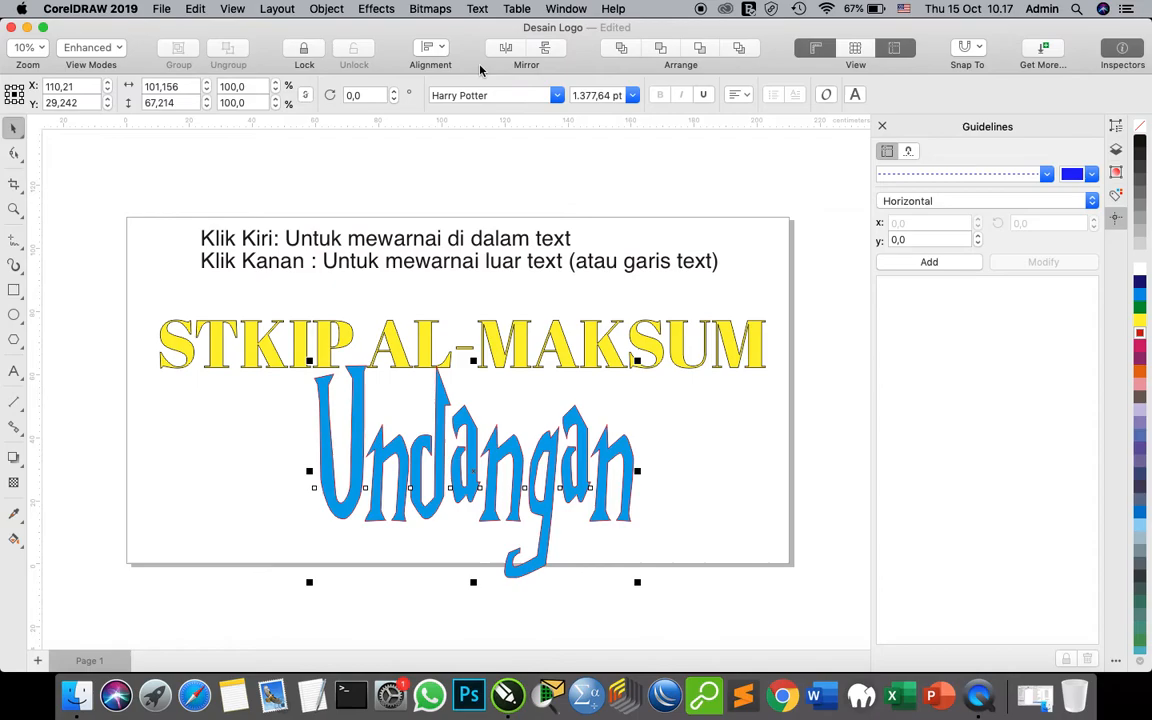
Replace the "Undangan" text with "Harry Potter".
{"action": "left_click", "coordinate": [13, 373]}
{"action": "left_click", "coordinate": [363, 438]}
{"action": "key", "text": "super+a"}
{"action": "type", "text": "Harry"}
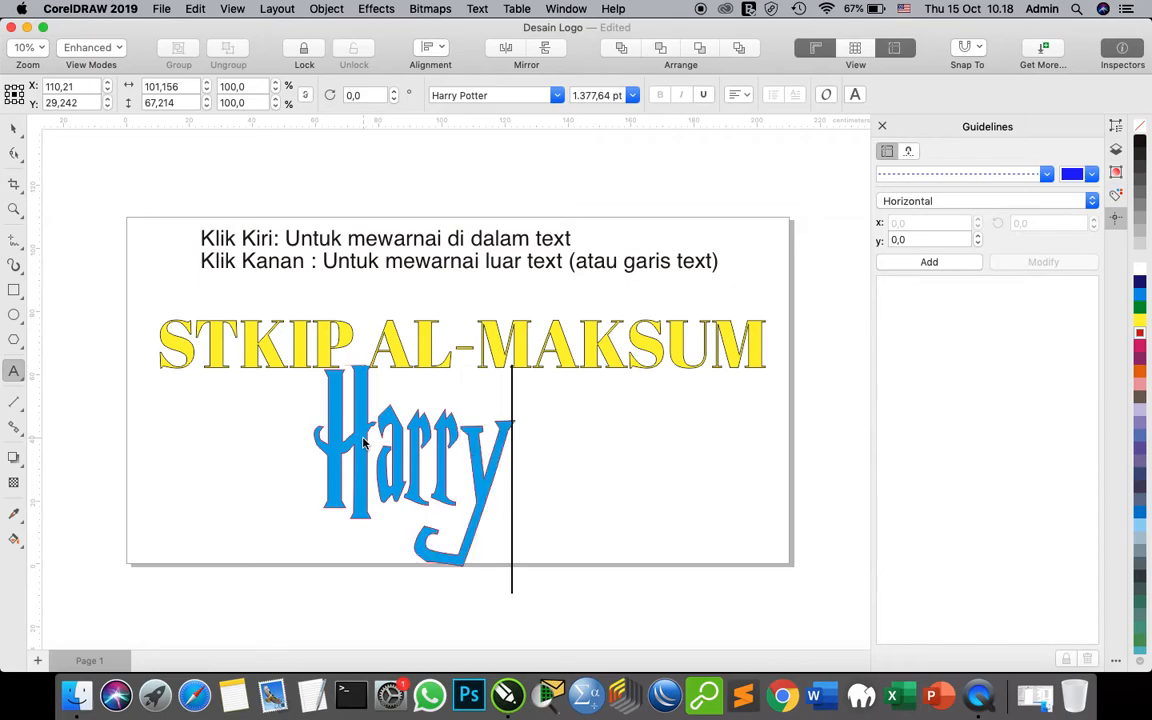
{"action": "type", "text": " Potter"}
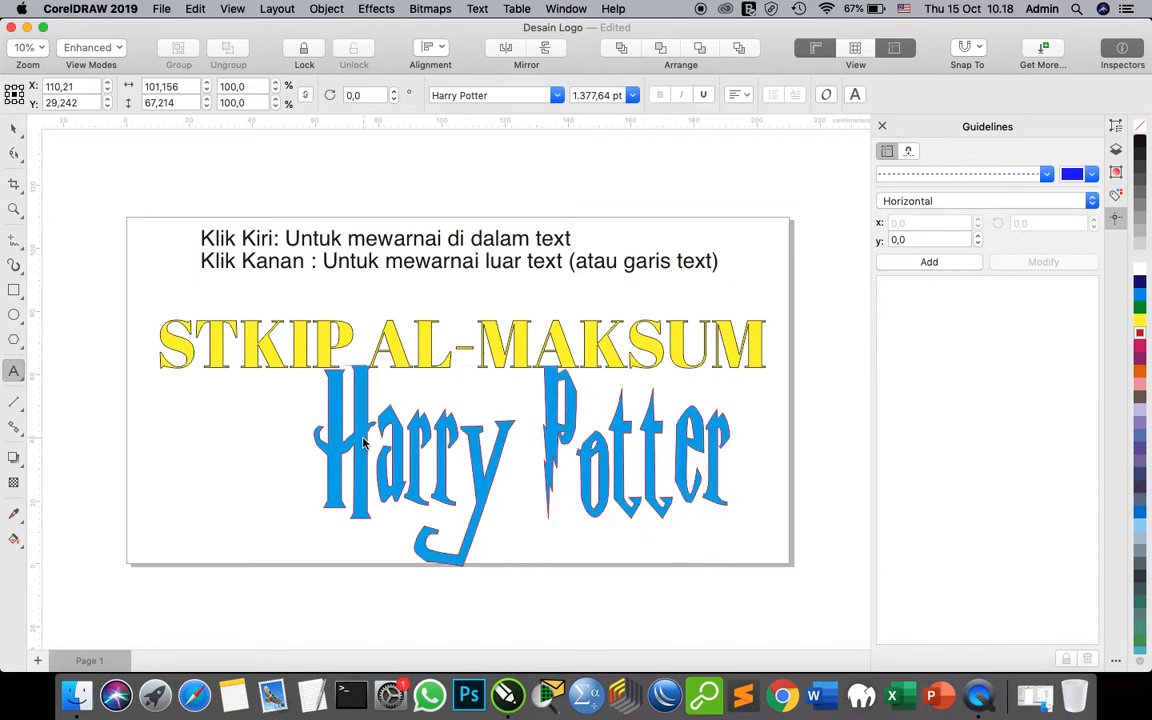
Move the "Harry Potter" text slightly down and left on the page and fill it with yellow.
{"action": "left_click", "coordinate": [12, 127]}
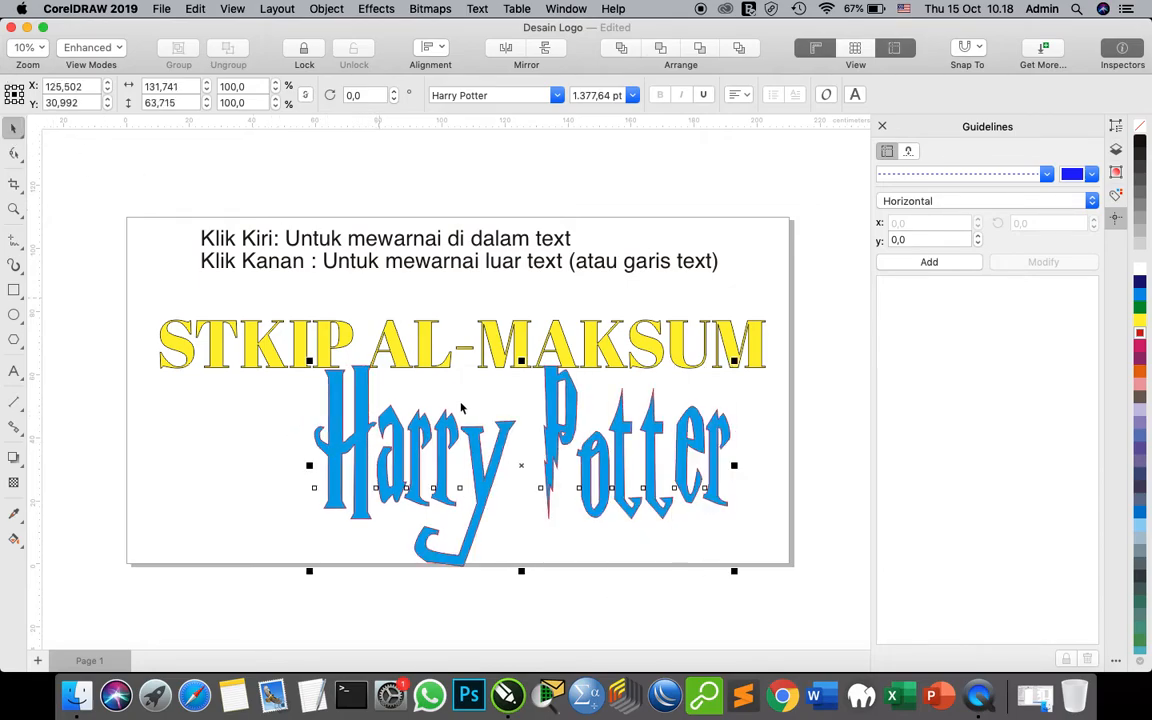
{"action": "left_click_drag", "start_coordinate": [518, 464], "coordinate": [501, 486]}
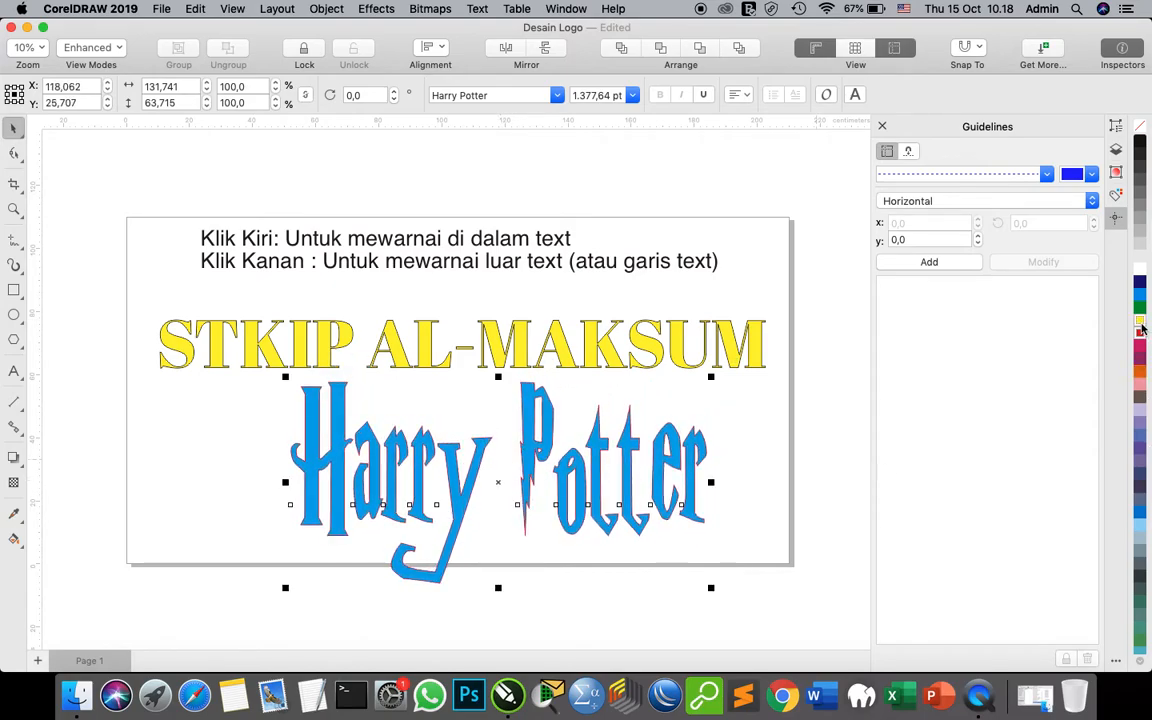
{"action": "left_click", "coordinate": [1139, 321]}
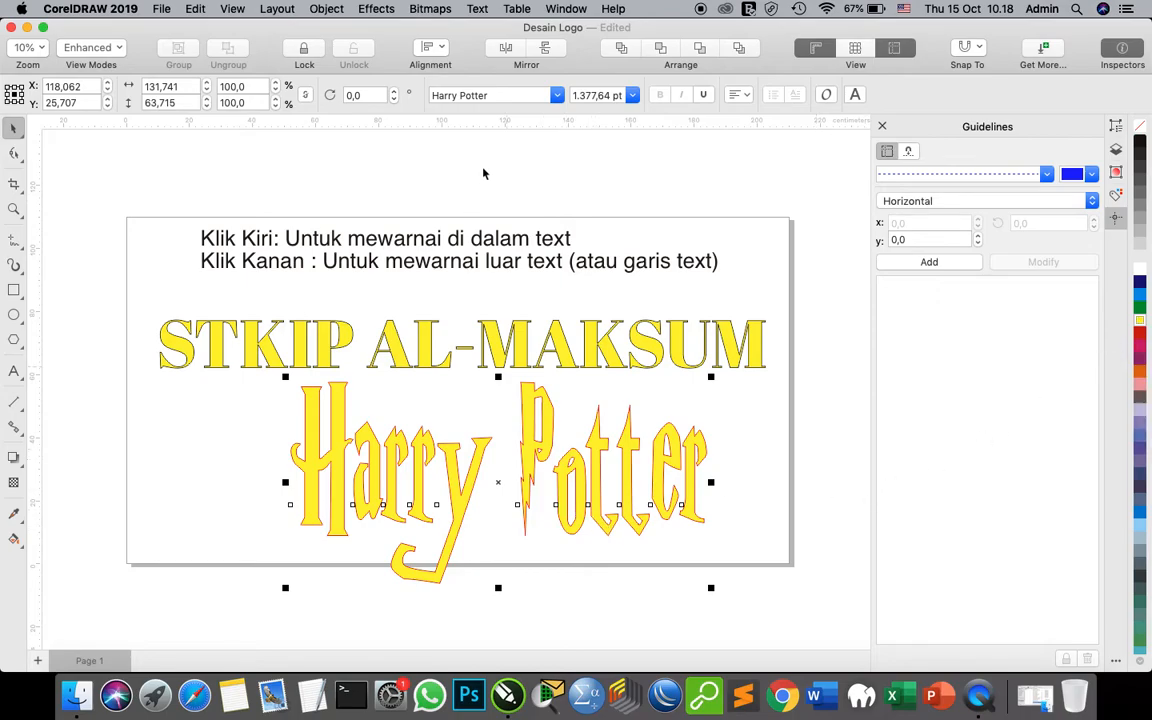
Try the Zook font on the "Harry Potter" text and undo the font change.
{"action": "left_click", "coordinate": [557, 96]}
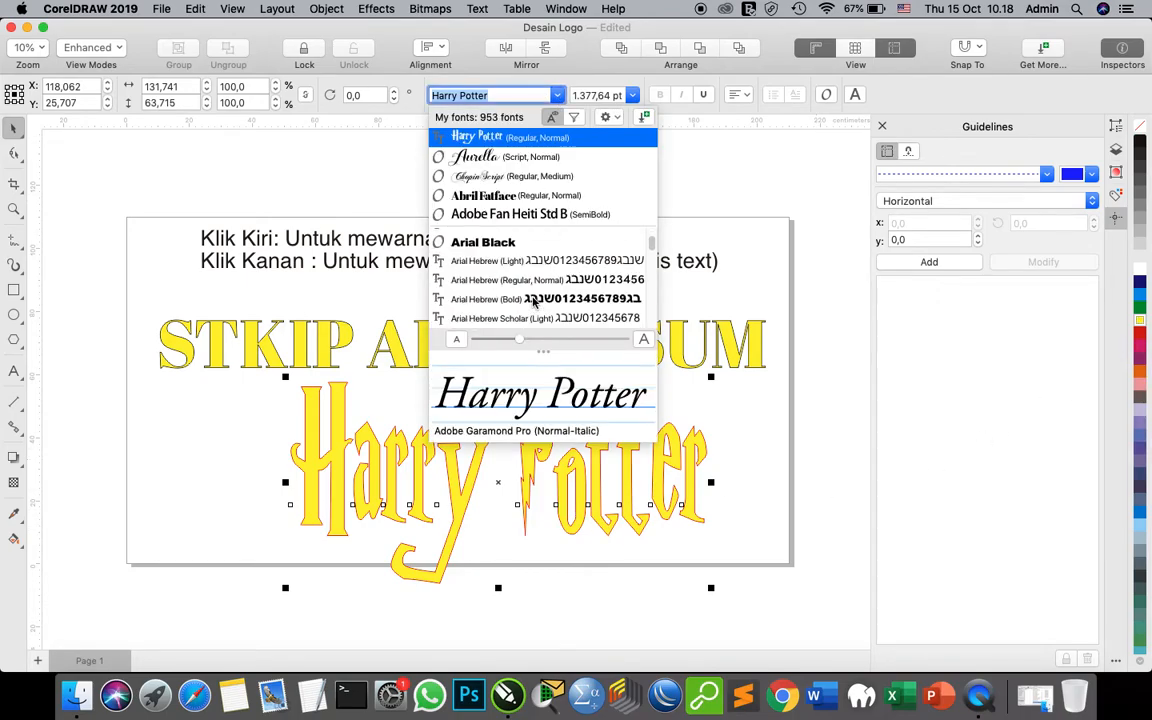
{"action": "scroll", "coordinate": [533, 300], "scroll_direction": "down", "scroll_amount": 5}
{"action": "left_click_drag", "start_coordinate": [650, 249], "coordinate": [646, 332]}
{"action": "scroll", "coordinate": [622, 298], "scroll_direction": "up", "scroll_amount": 2}
{"action": "scroll", "coordinate": [599, 298], "scroll_direction": "down", "scroll_amount": 1}
{"action": "scroll", "coordinate": [545, 303], "scroll_direction": "up", "scroll_amount": 1}
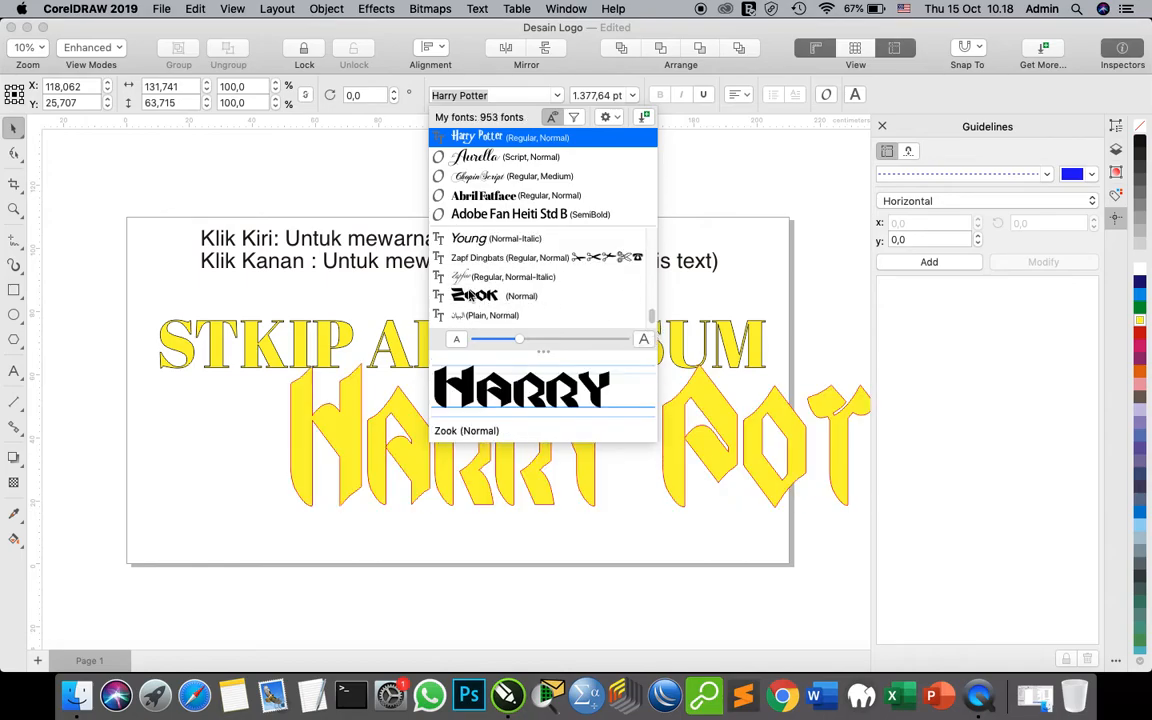
{"action": "left_click", "coordinate": [545, 298]}
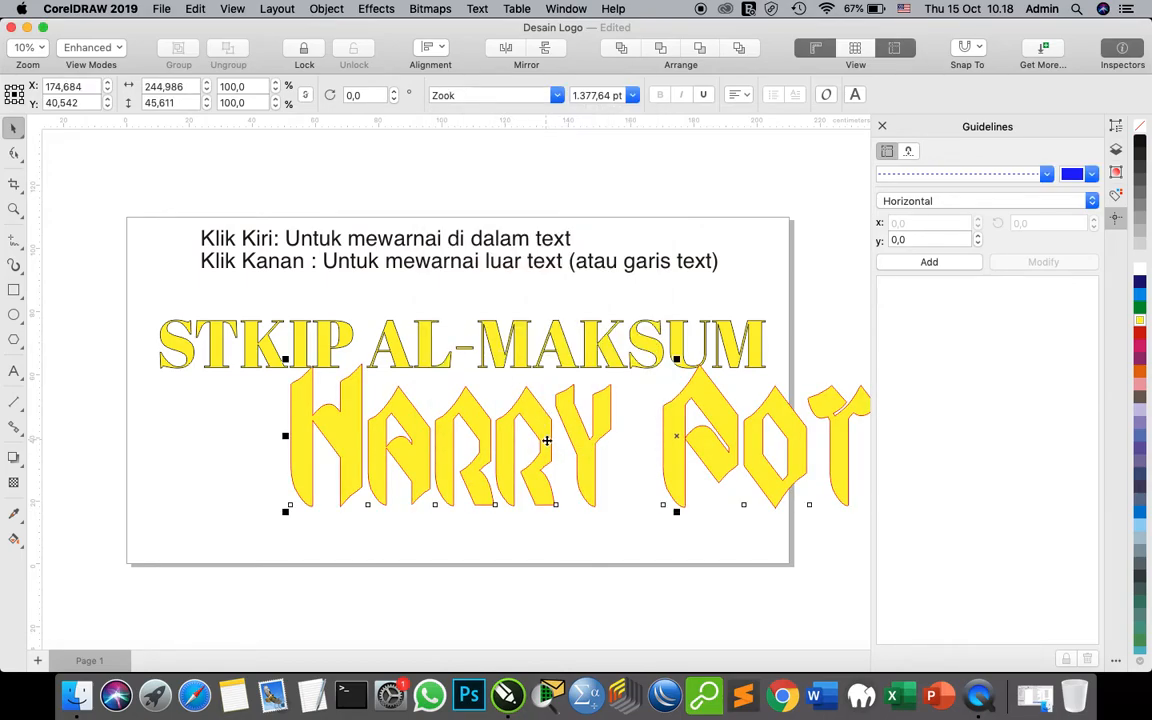
{"action": "key", "text": "super+z"}
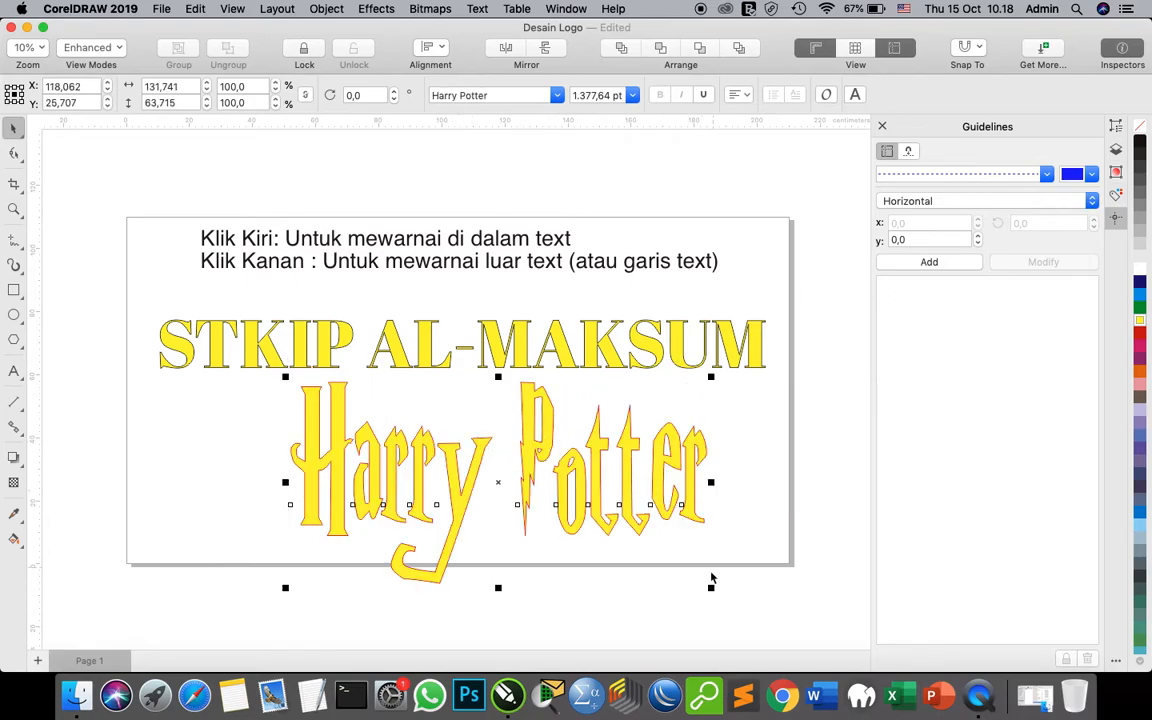
Shrink the "STKIP AL-MAKSUM" text to about 94 by 7.5 cm and move it directly below the two note lines.
{"action": "left_click_drag", "start_coordinate": [709, 587], "coordinate": [628, 525]}
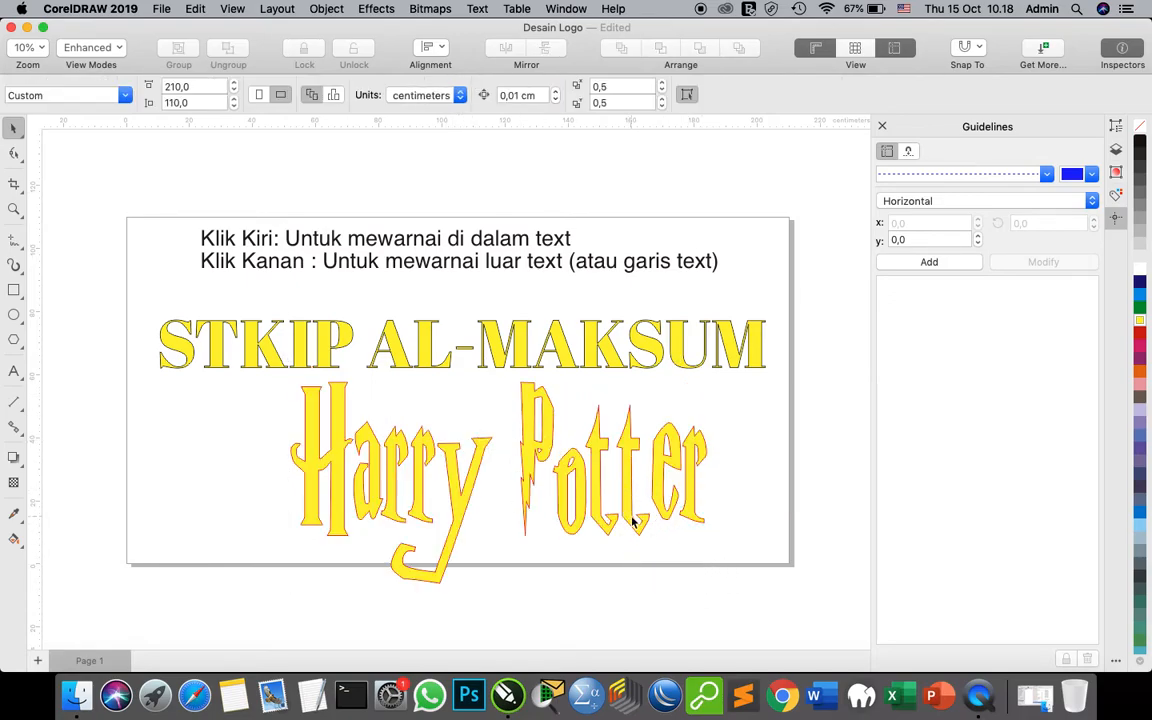
{"action": "left_click_drag", "start_coordinate": [711, 587], "coordinate": [646, 495]}
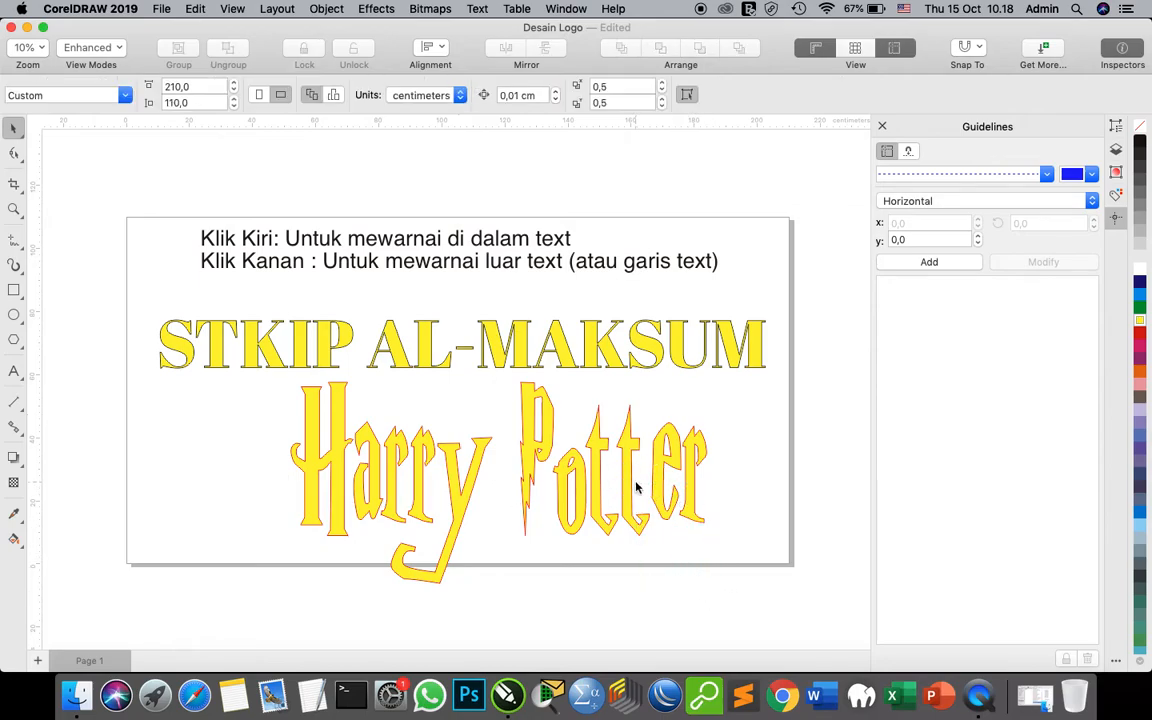
{"action": "left_click", "coordinate": [415, 357]}
{"action": "left_click_drag", "start_coordinate": [770, 372], "coordinate": [740, 347]}
{"action": "left_click_drag", "start_coordinate": [303, 329], "coordinate": [495, 300]}
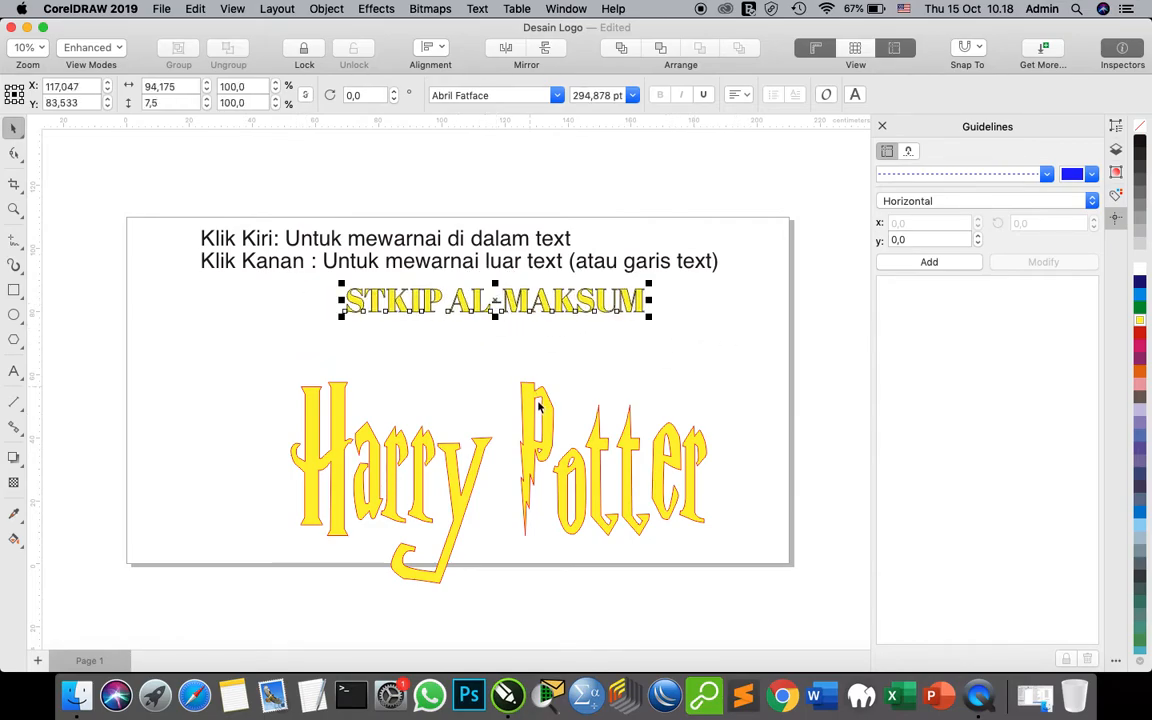
Shrink the "Harry Potter" text and move it to the left half of the page, below the notes.
{"action": "left_click", "coordinate": [525, 460]}
{"action": "left_click_drag", "start_coordinate": [713, 376], "coordinate": [544, 457]}
{"action": "left_click_drag", "start_coordinate": [415, 521], "coordinate": [291, 395]}
Replace the "STKIP AL-MAKSUM" text with "SUZUKI".
{"action": "left_click", "coordinate": [476, 307]}
{"action": "left_click", "coordinate": [14, 371]}
{"action": "left_click", "coordinate": [510, 302]}
{"action": "key", "text": "super+a"}
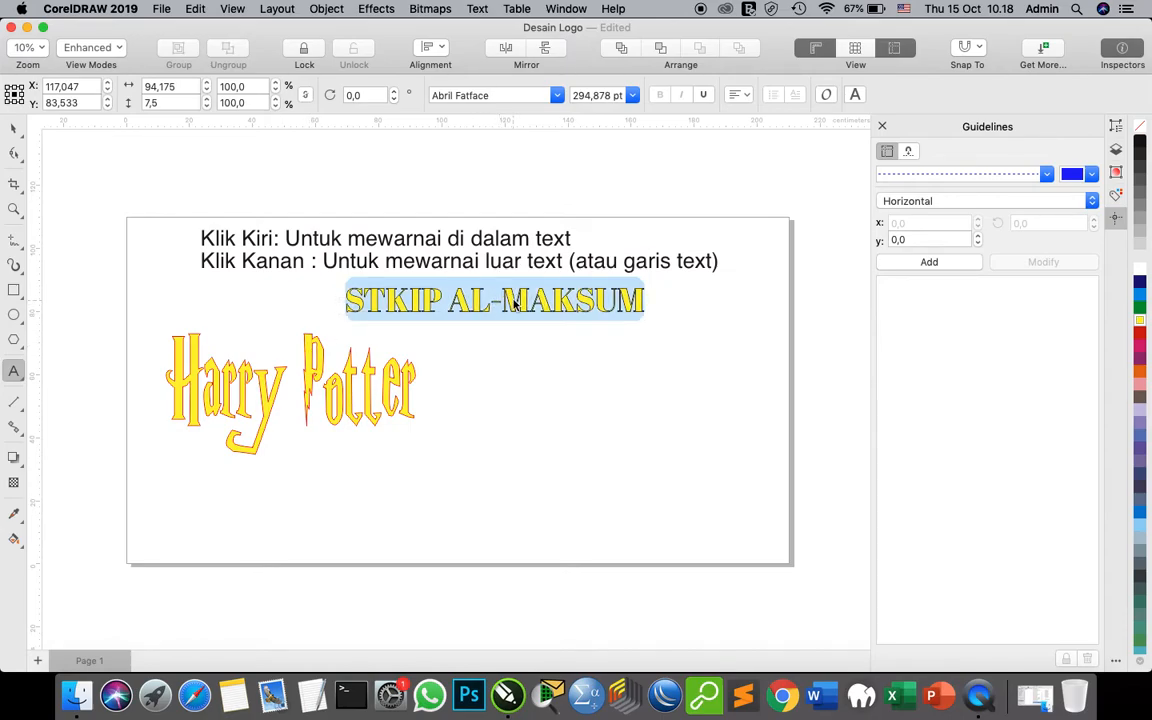
{"action": "type", "text": "SUZU"}
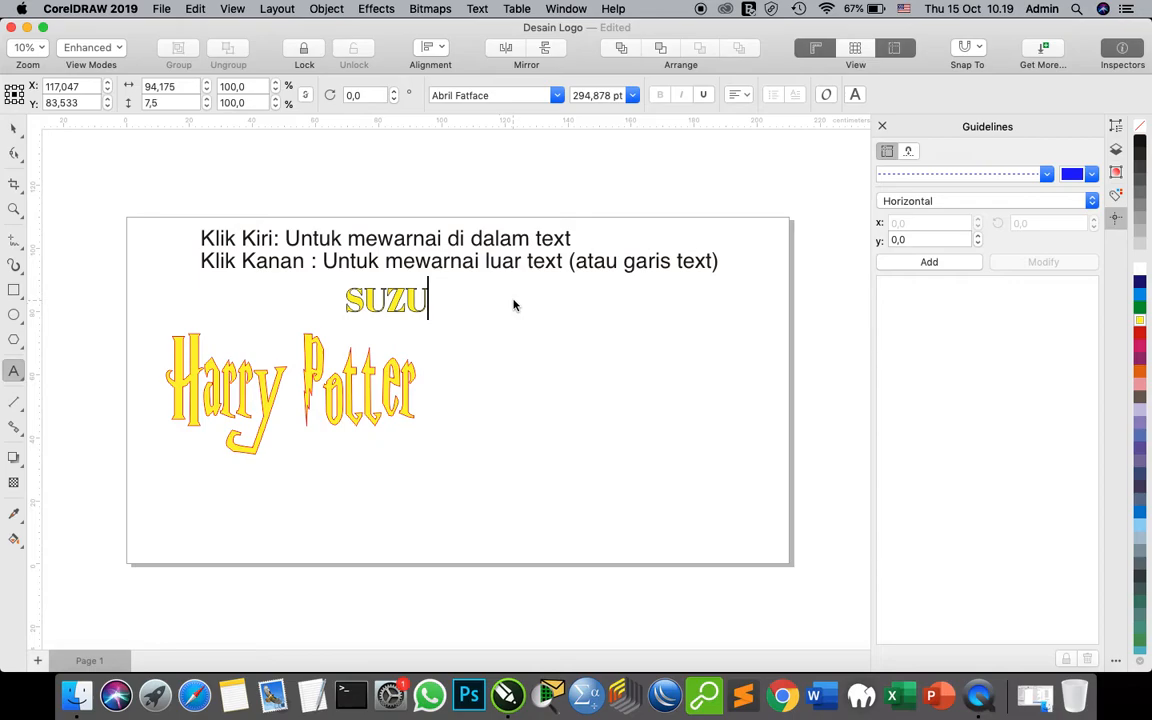
{"action": "type", "text": "KI"}
{"action": "left_click", "coordinate": [14, 128]}
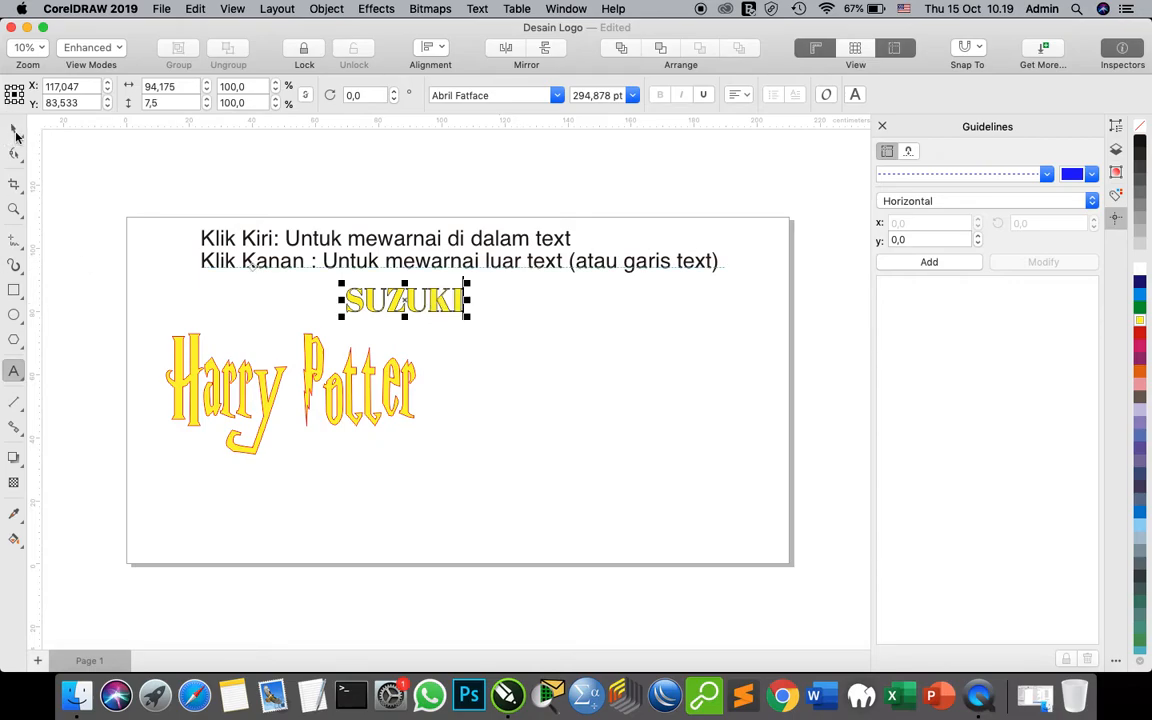
Enlarge the "SUZUKI" text to about 90 cm wide beside the "Harry Potter" text and fill it with light blue.
{"action": "left_click_drag", "start_coordinate": [393, 302], "coordinate": [580, 402]}
{"action": "left_click_drag", "start_coordinate": [654, 420], "coordinate": [818, 504]}
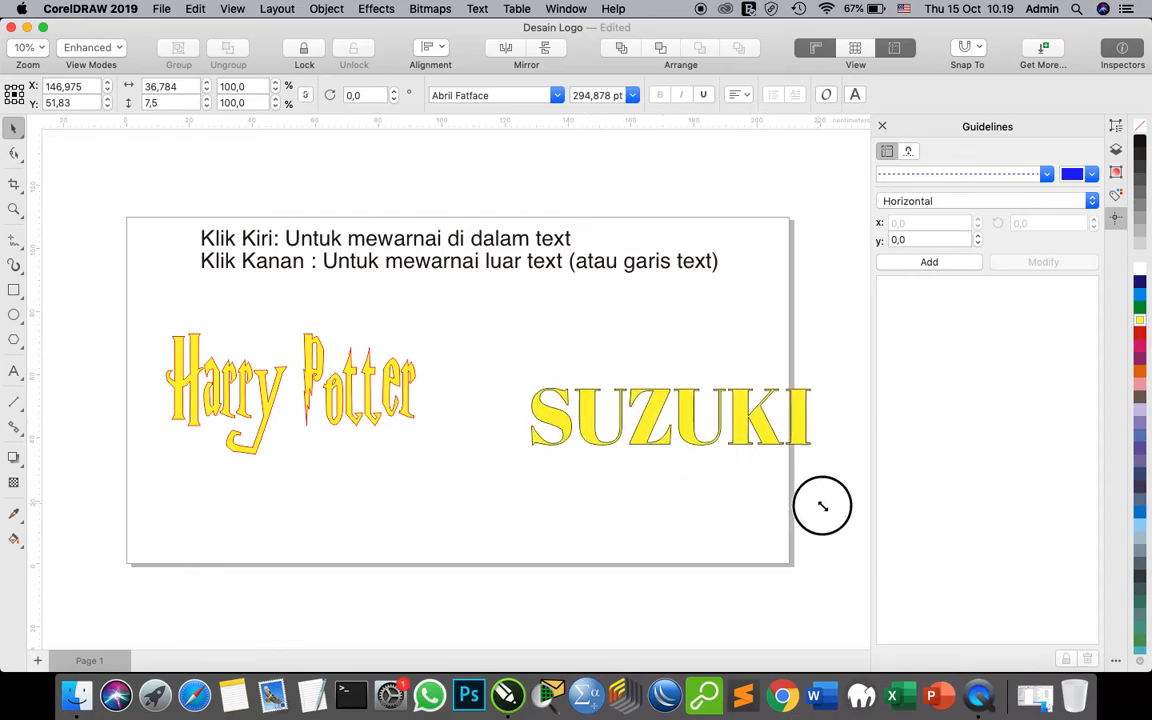
{"action": "left_click_drag", "start_coordinate": [674, 418], "coordinate": [663, 393]}
{"action": "left_click", "coordinate": [1140, 301]}
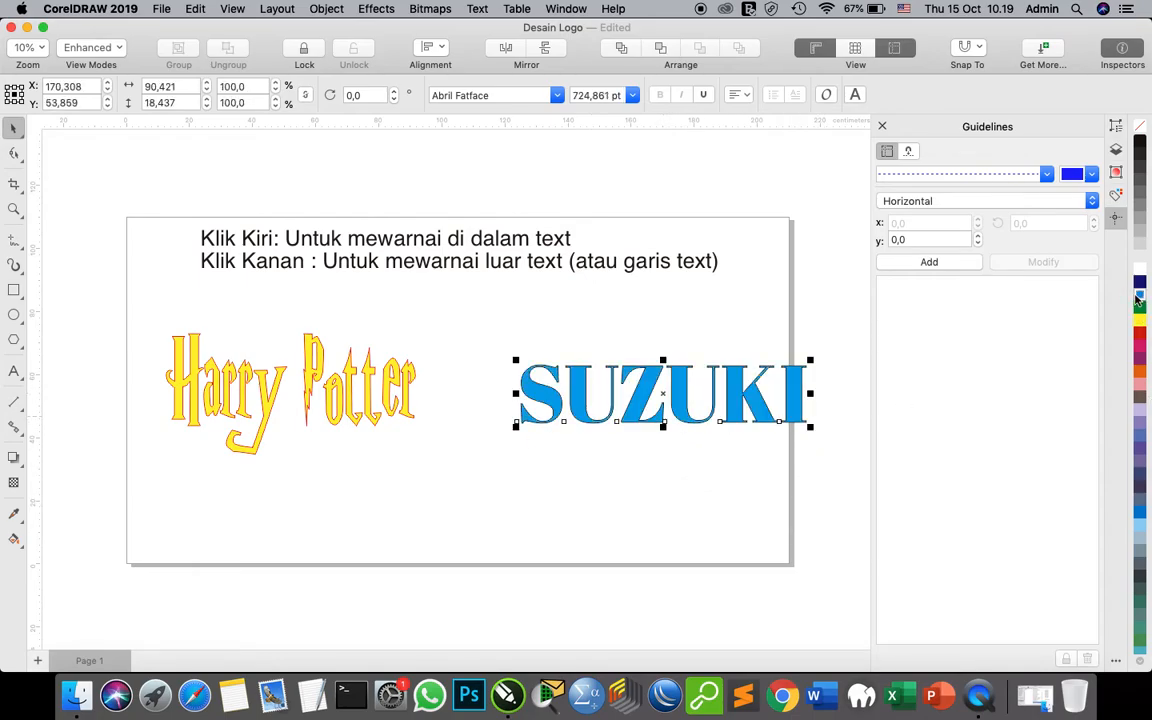
Set the "SUZUKI" text to the Zook font and move it to the lower right area of the page.
{"action": "left_click", "coordinate": [557, 95]}
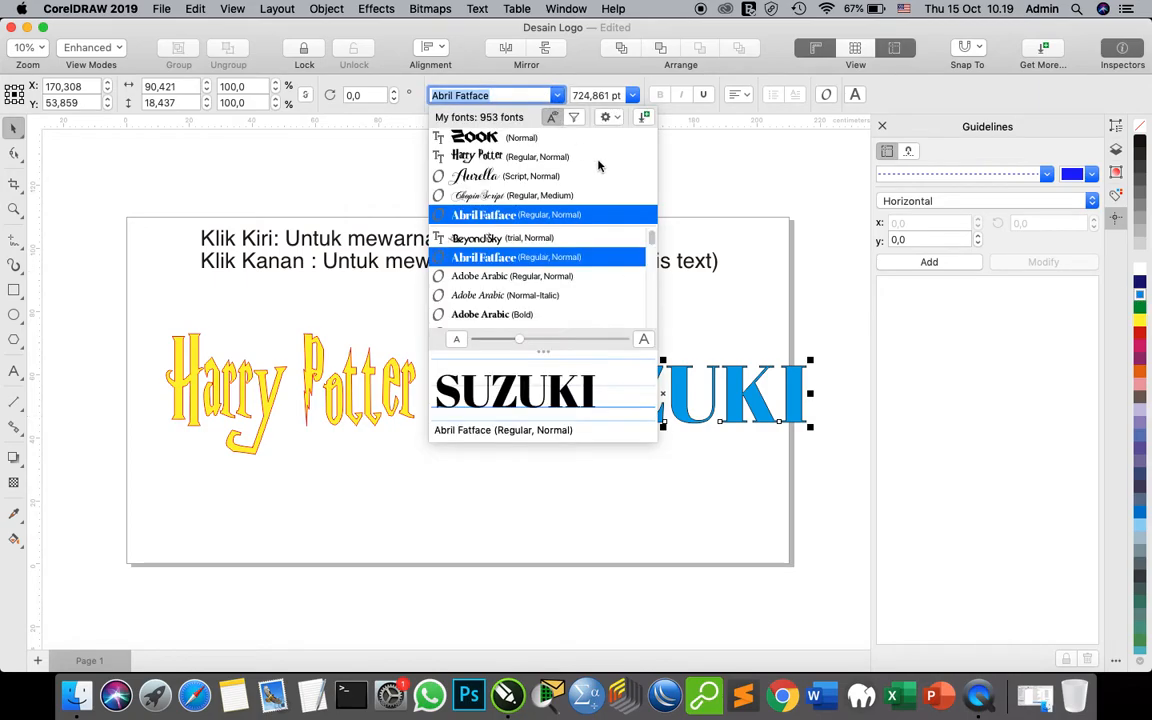
{"action": "left_click", "coordinate": [465, 138]}
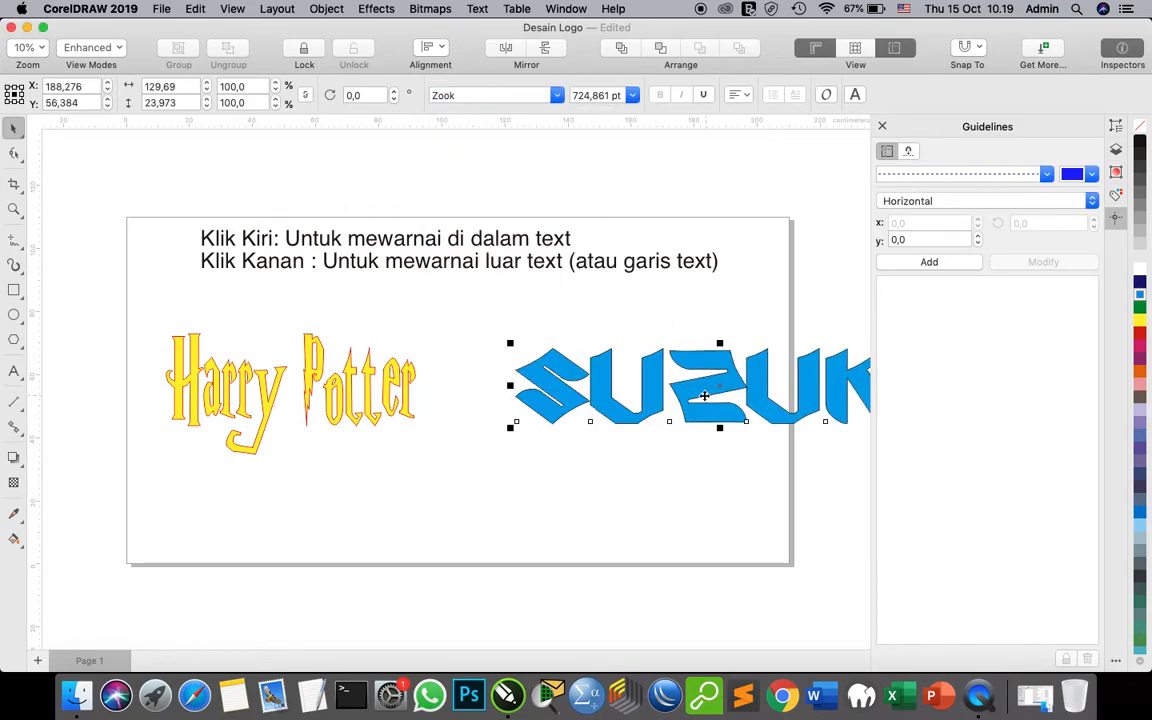
{"action": "left_click_drag", "start_coordinate": [704, 396], "coordinate": [553, 499]}
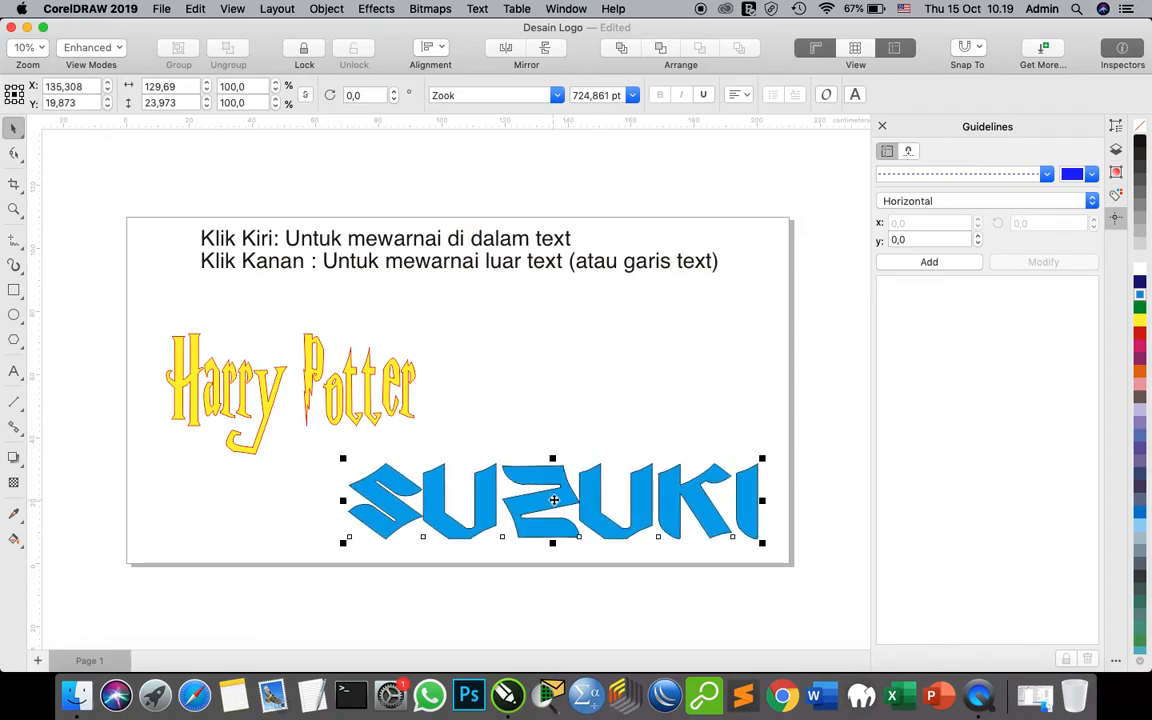
Browse the Arabic fonts at the end of the font list for the "SUZUKI" text.
{"action": "left_click", "coordinate": [557, 95]}
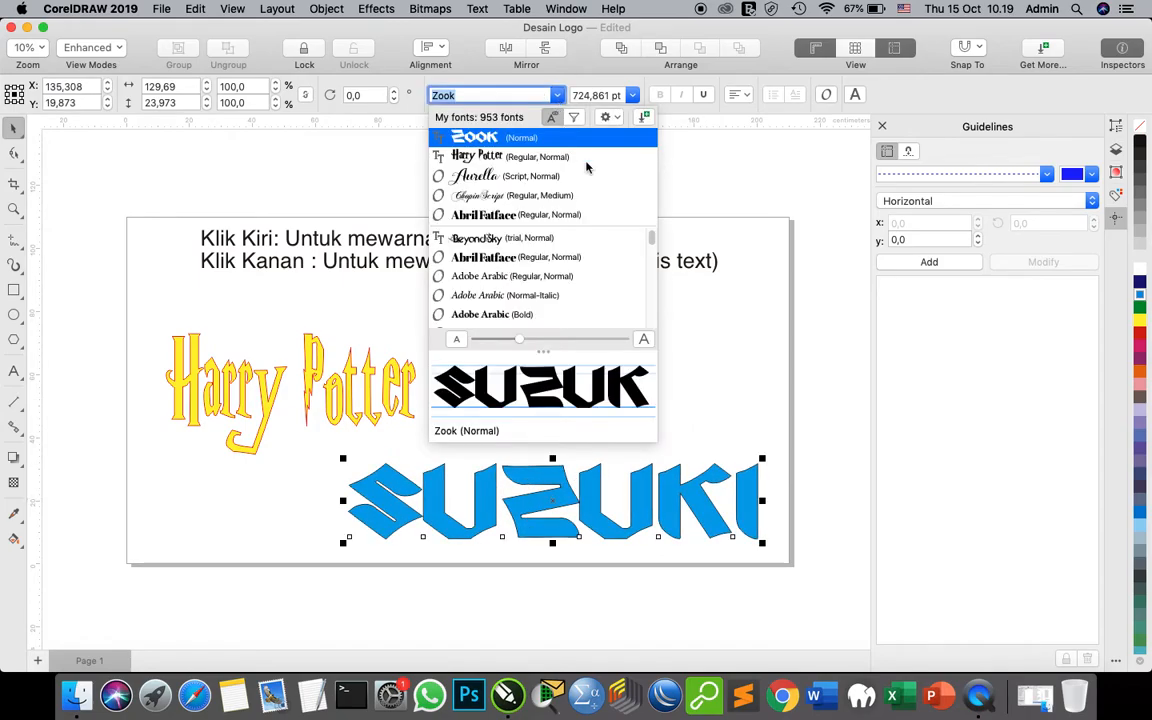
{"action": "left_click_drag", "start_coordinate": [652, 239], "coordinate": [649, 342]}
{"action": "scroll", "coordinate": [578, 316], "scroll_direction": "up", "scroll_amount": 2}
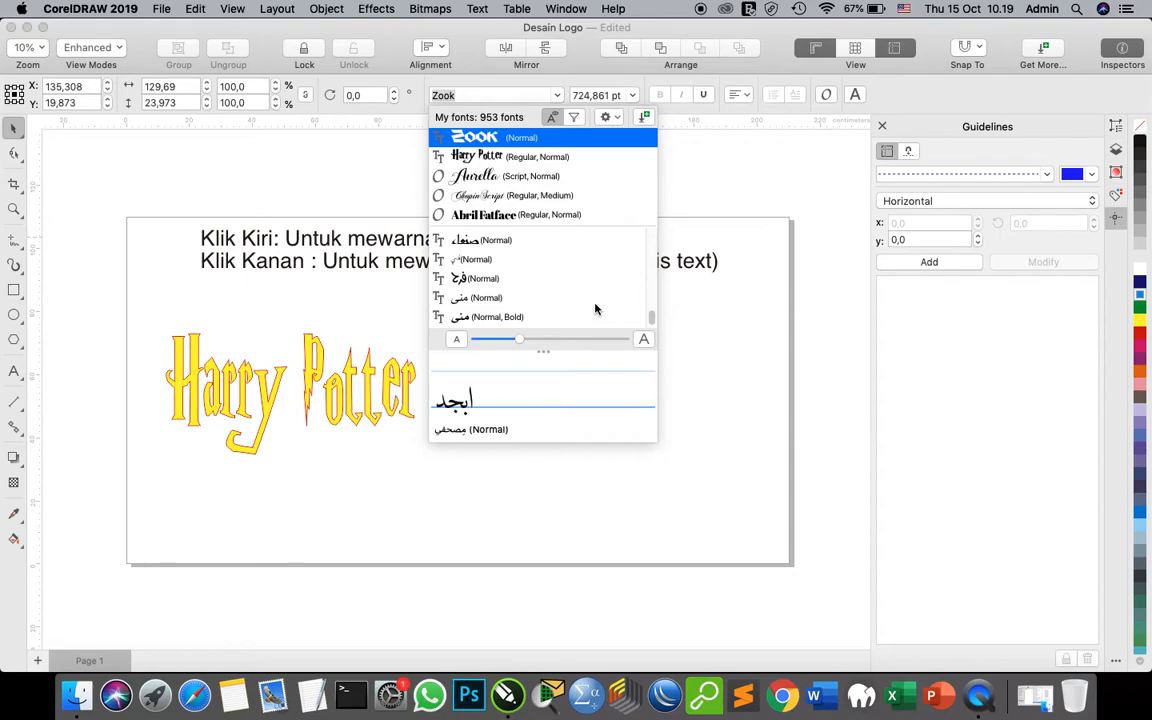
{"action": "scroll", "coordinate": [580, 295], "scroll_direction": "up", "scroll_amount": 2}
{"action": "left_click_drag", "start_coordinate": [652, 320], "coordinate": [648, 303]}
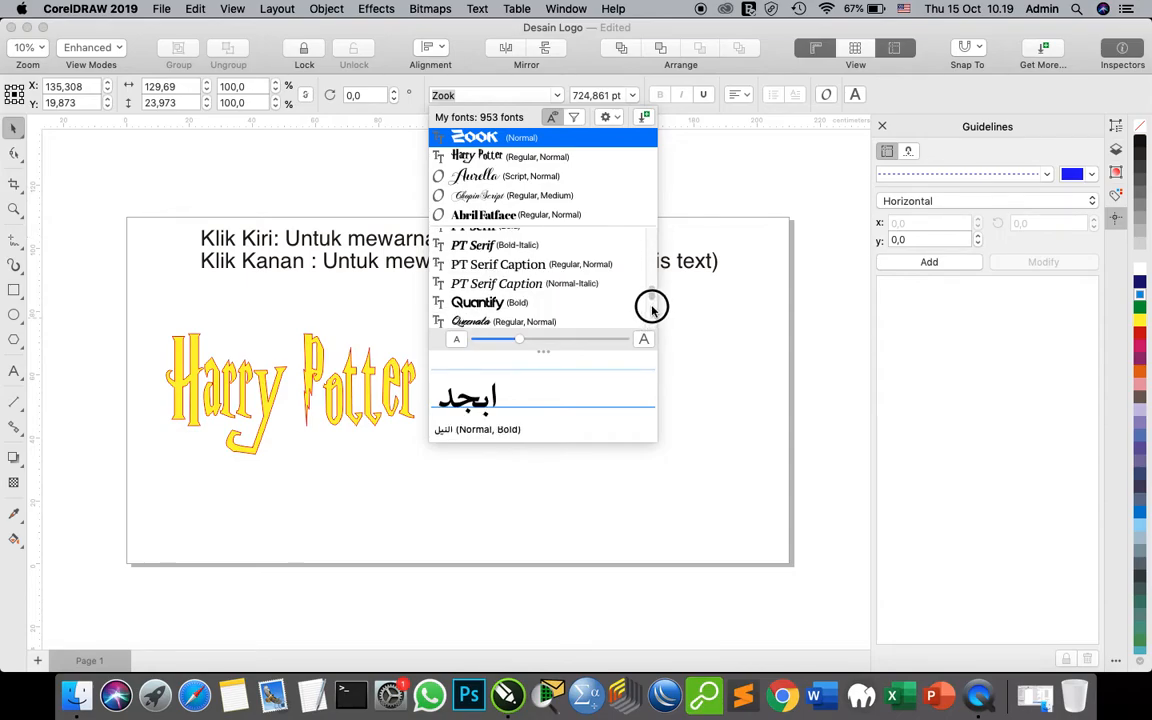
{"action": "left_click", "coordinate": [800, 607]}
Switch to Chrome and open the website webkuliah.com.
{"action": "left_click", "coordinate": [779, 694]}
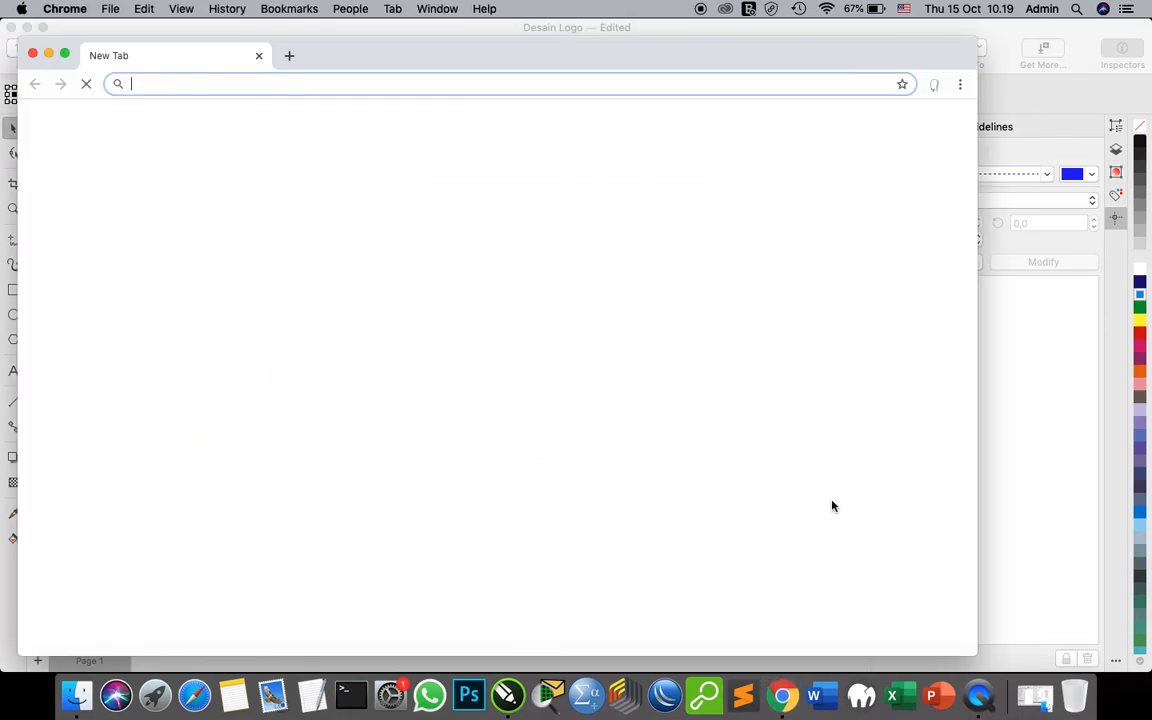
{"action": "type", "text": "WEBKULIAH.COM"}
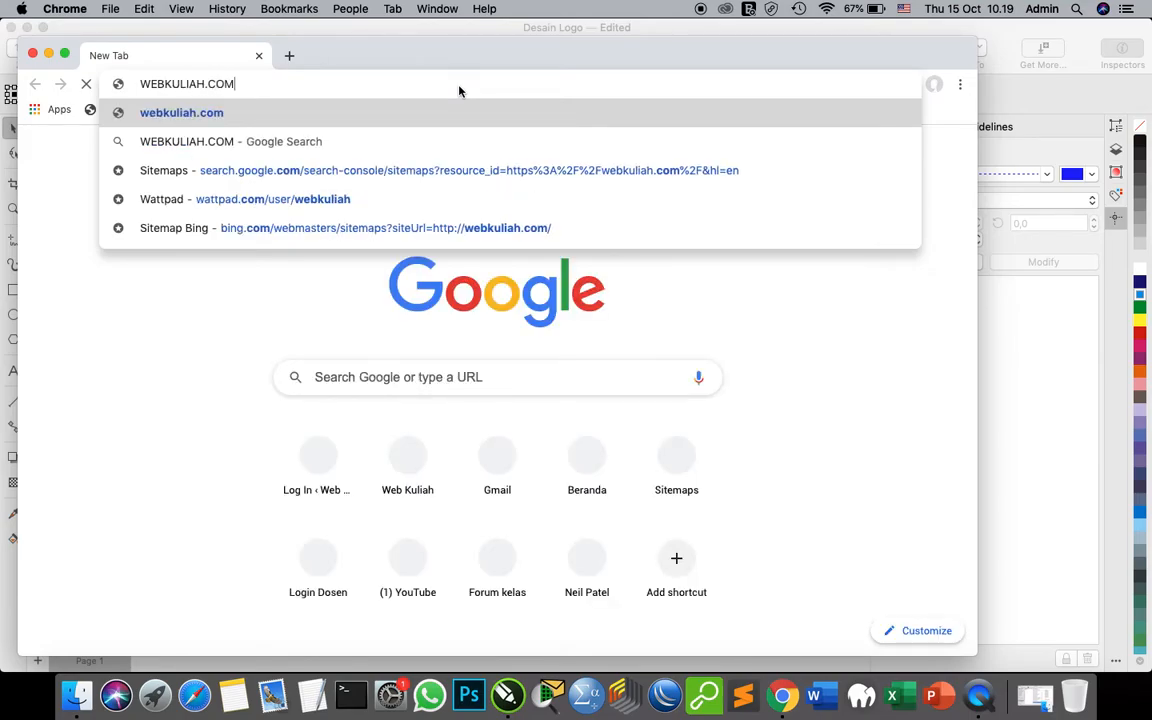
{"action": "key", "text": "Return"}
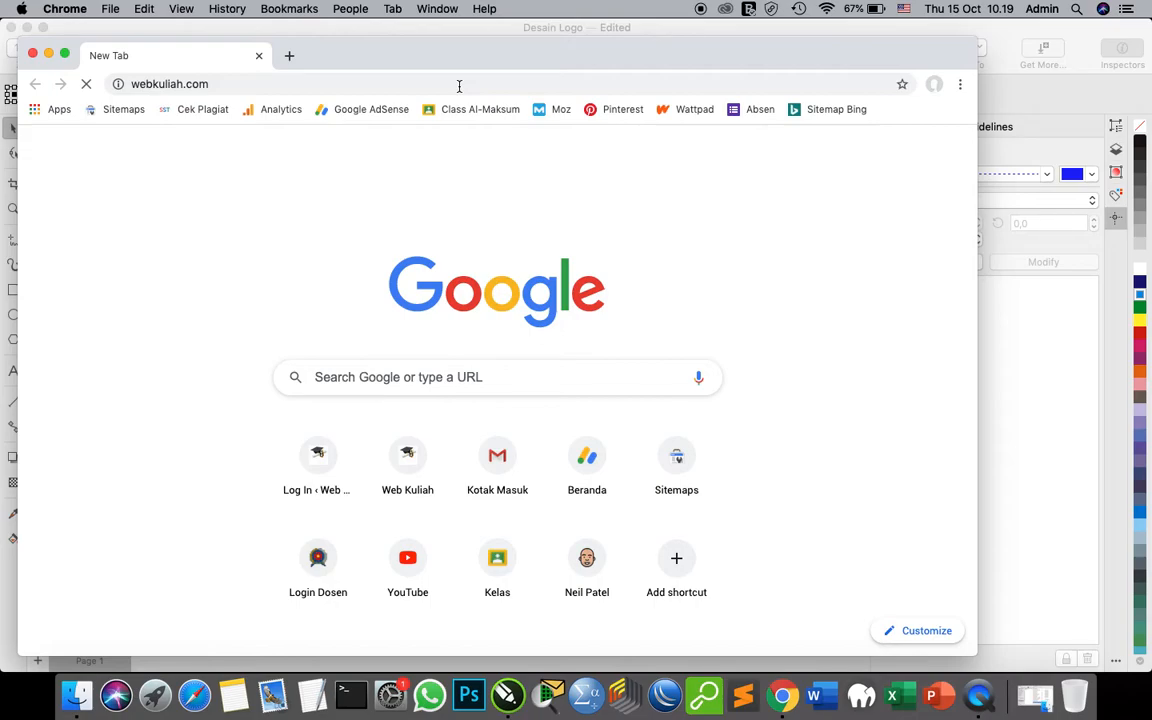
Load webkuliah.com in the browser, both in the current tab and in a second tab.
{"action": "left_click", "coordinate": [220, 83]}
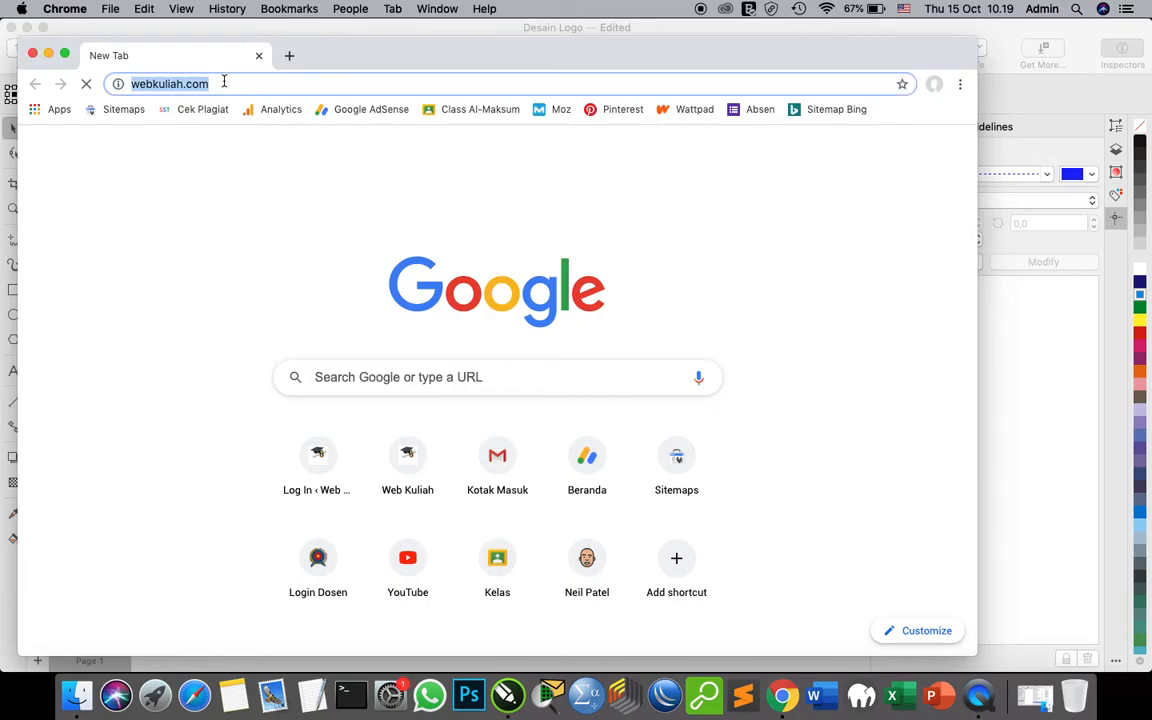
{"action": "key", "text": "Return"}
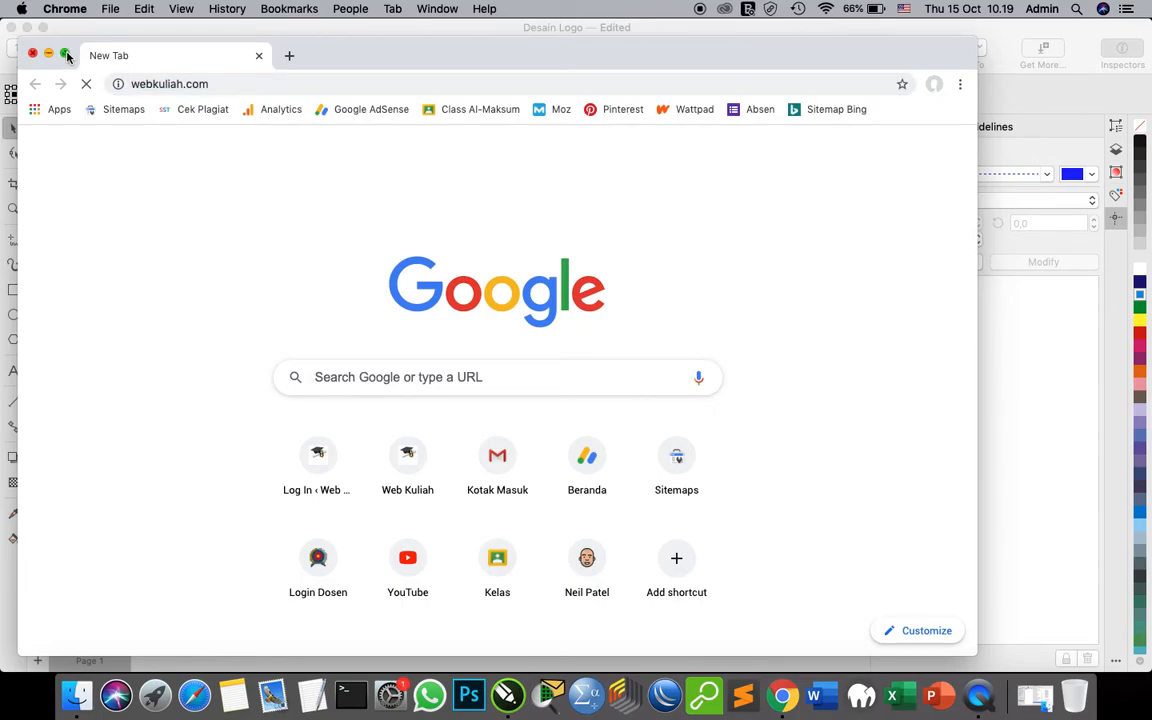
{"action": "left_click", "coordinate": [288, 57]}
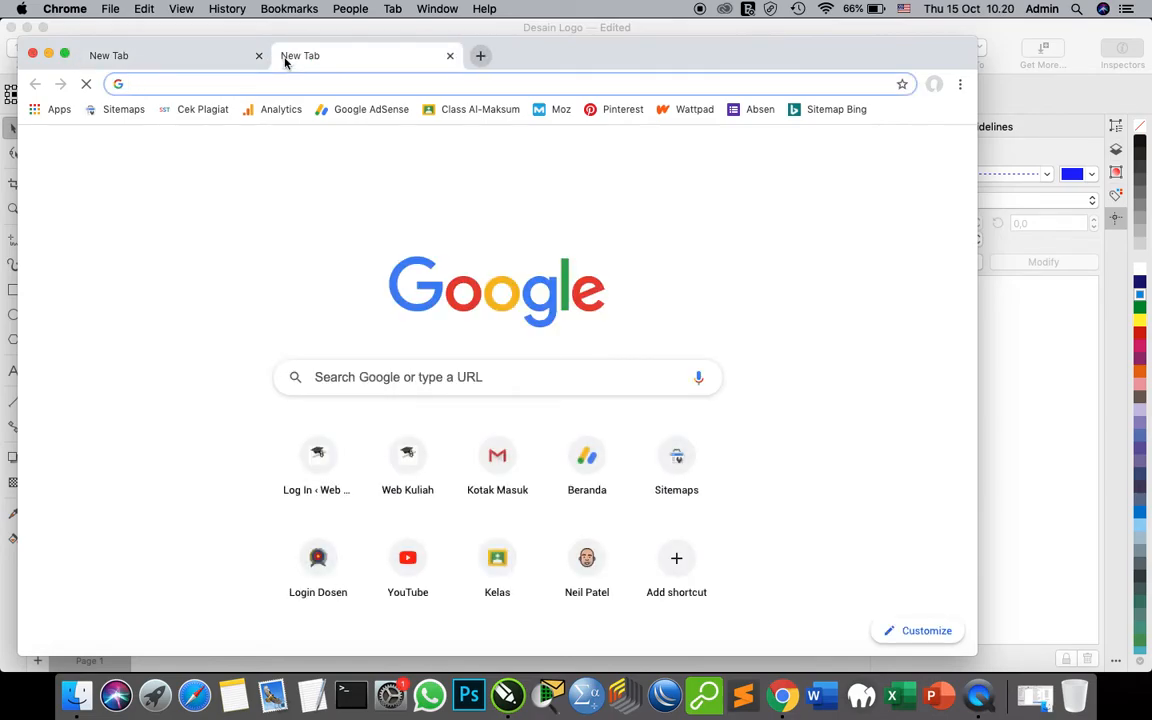
{"action": "type", "text": "webk"}
{"action": "key", "text": "Return"}
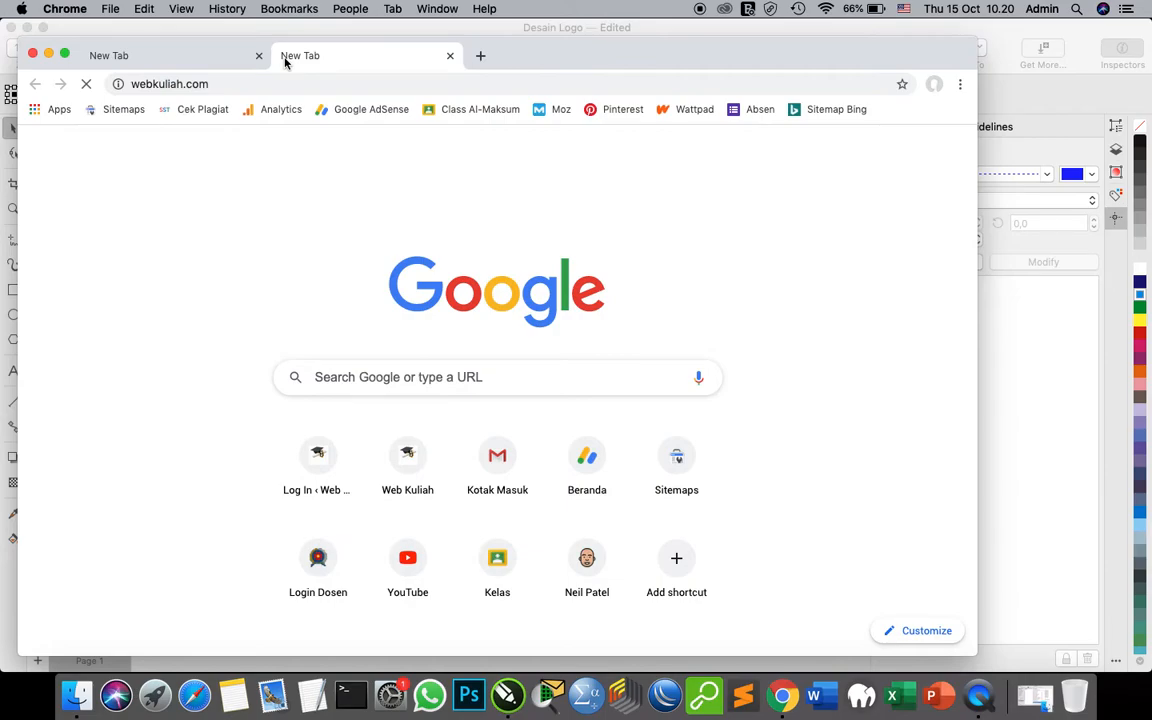
Check both tabs of the site and close the first one, keeping only the loaded Web Kuliah page.
{"action": "left_click", "coordinate": [216, 59]}
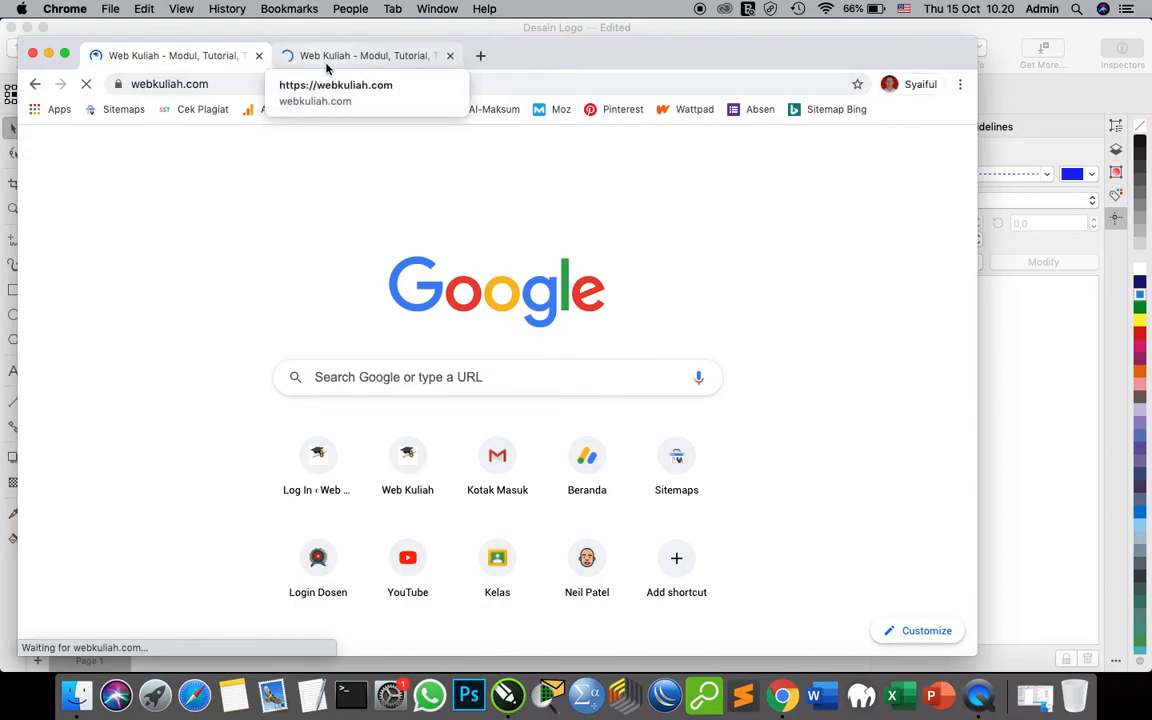
{"action": "left_click", "coordinate": [329, 63]}
{"action": "left_click", "coordinate": [224, 56]}
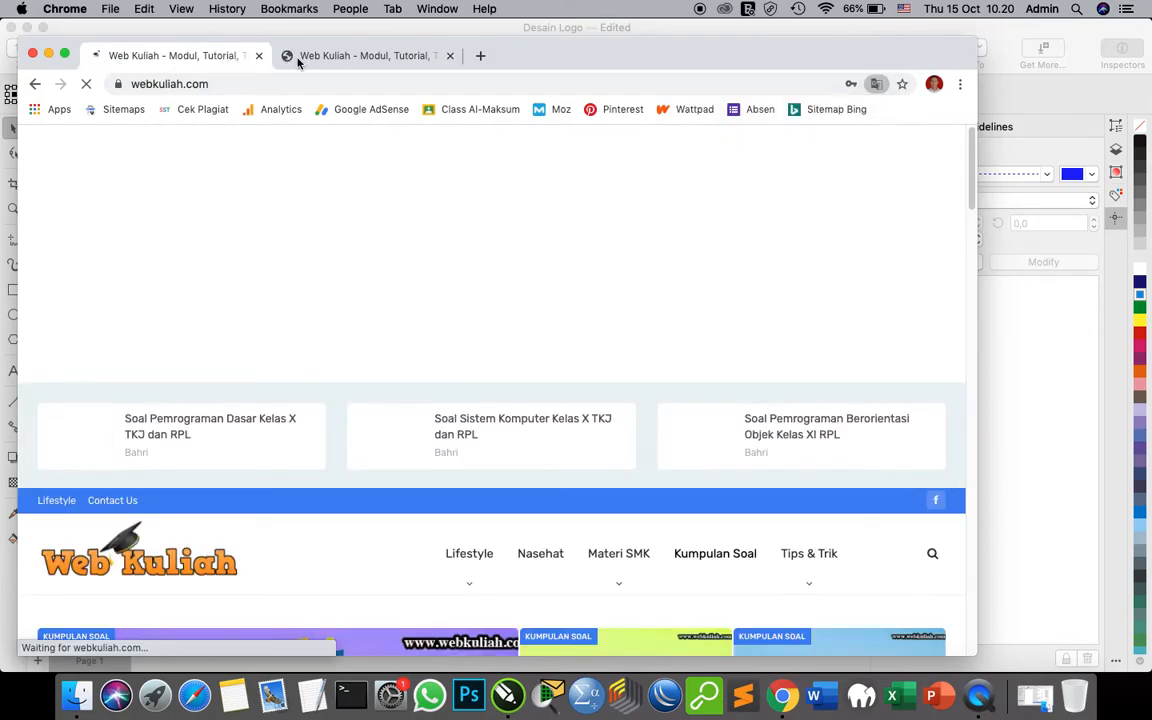
{"action": "left_click", "coordinate": [297, 58]}
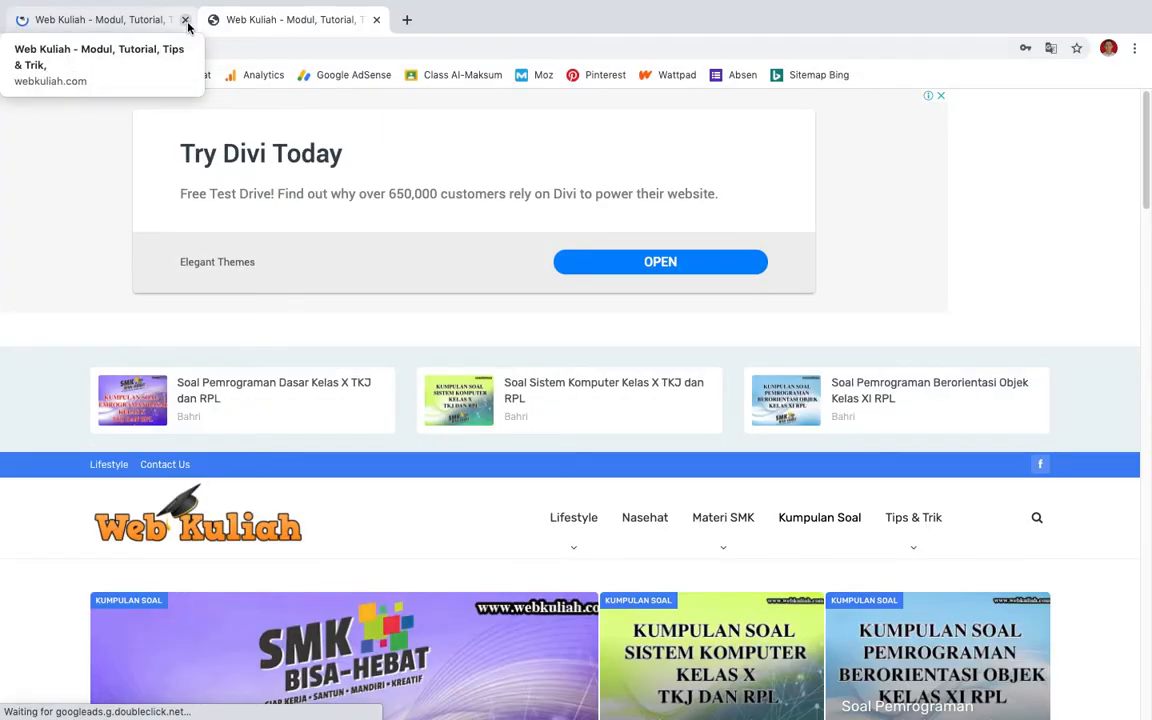
{"action": "left_click", "coordinate": [186, 21]}
Search the Web Kuliah site for "font" and open the article 700+ Font Cantik Untuk Komputer.
{"action": "scroll", "coordinate": [849, 429], "scroll_direction": "down", "scroll_amount": 3}
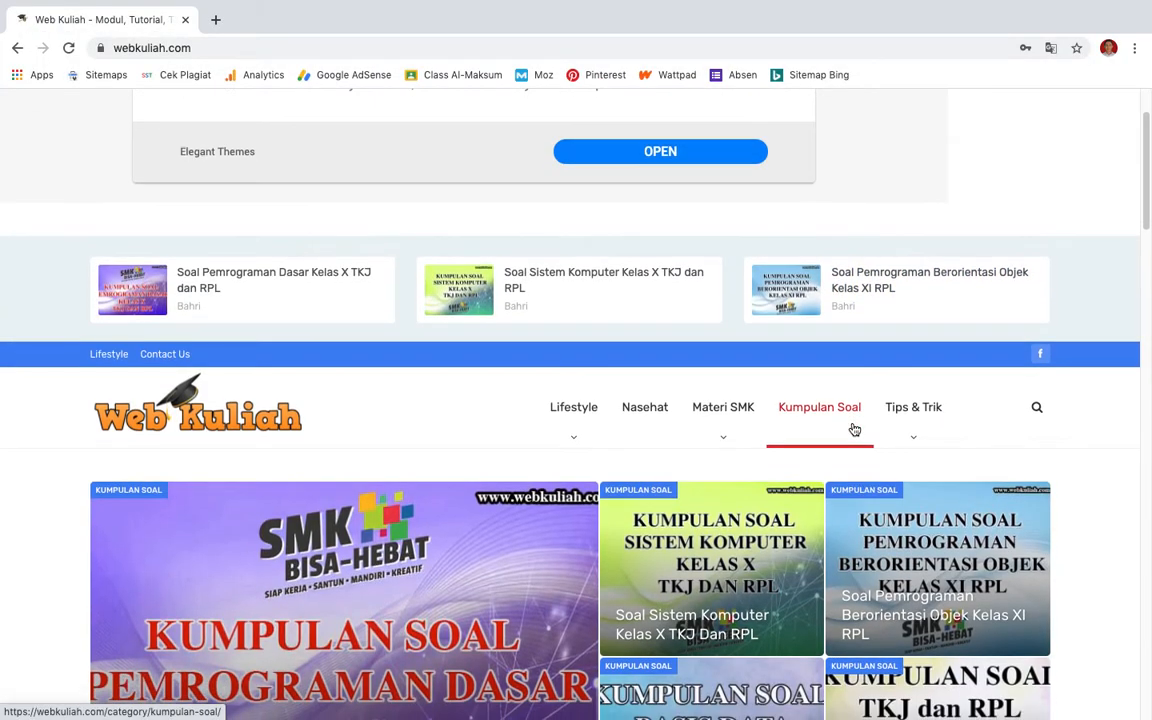
{"action": "mouse_move", "coordinate": [913, 422]}
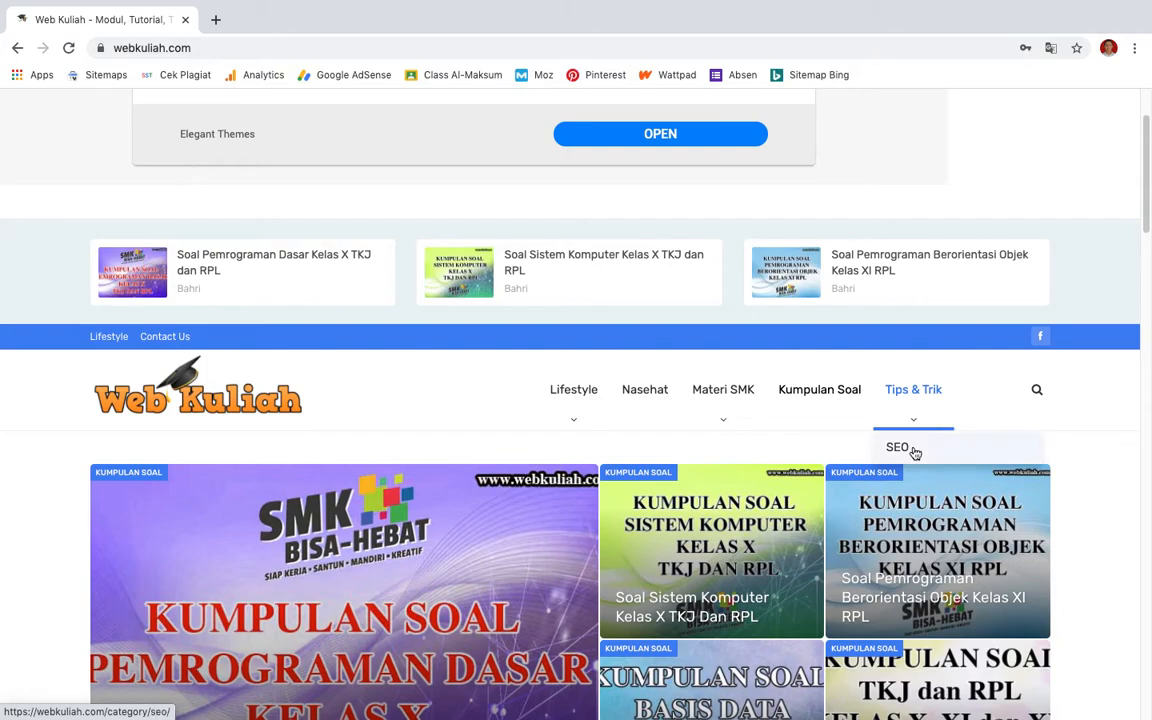
{"action": "left_click", "coordinate": [1038, 390]}
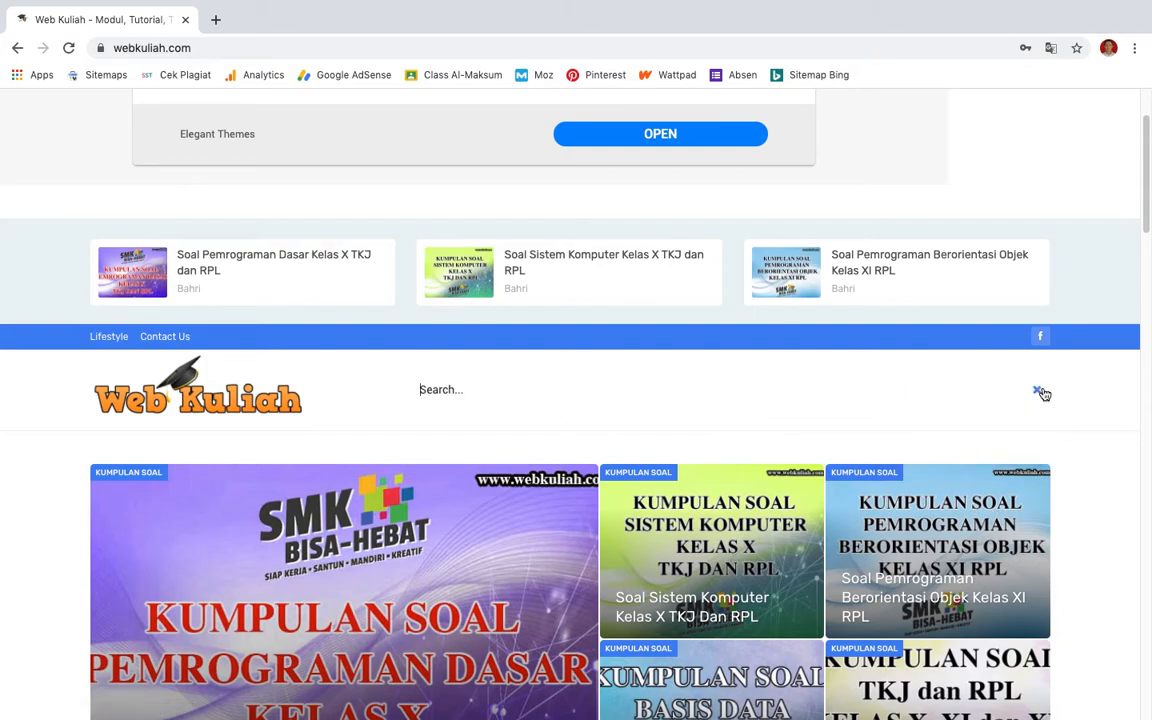
{"action": "type", "text": "font"}
{"action": "key", "text": "Return"}
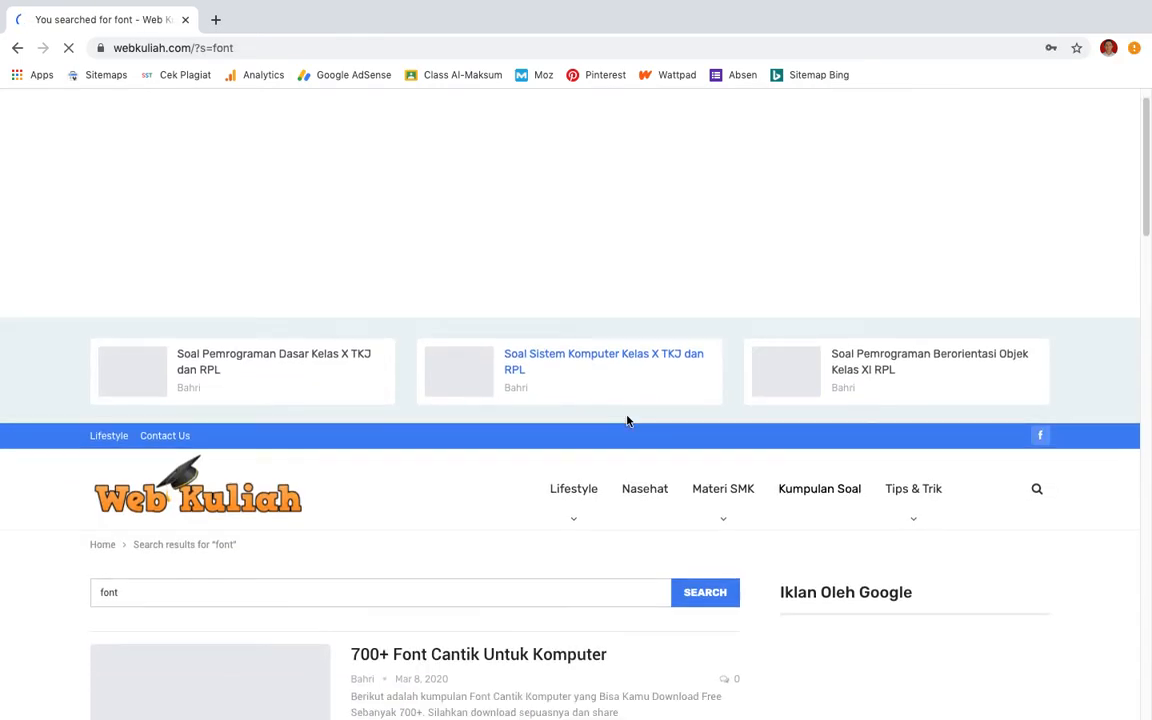
{"action": "scroll", "coordinate": [627, 420], "scroll_direction": "down", "scroll_amount": 5}
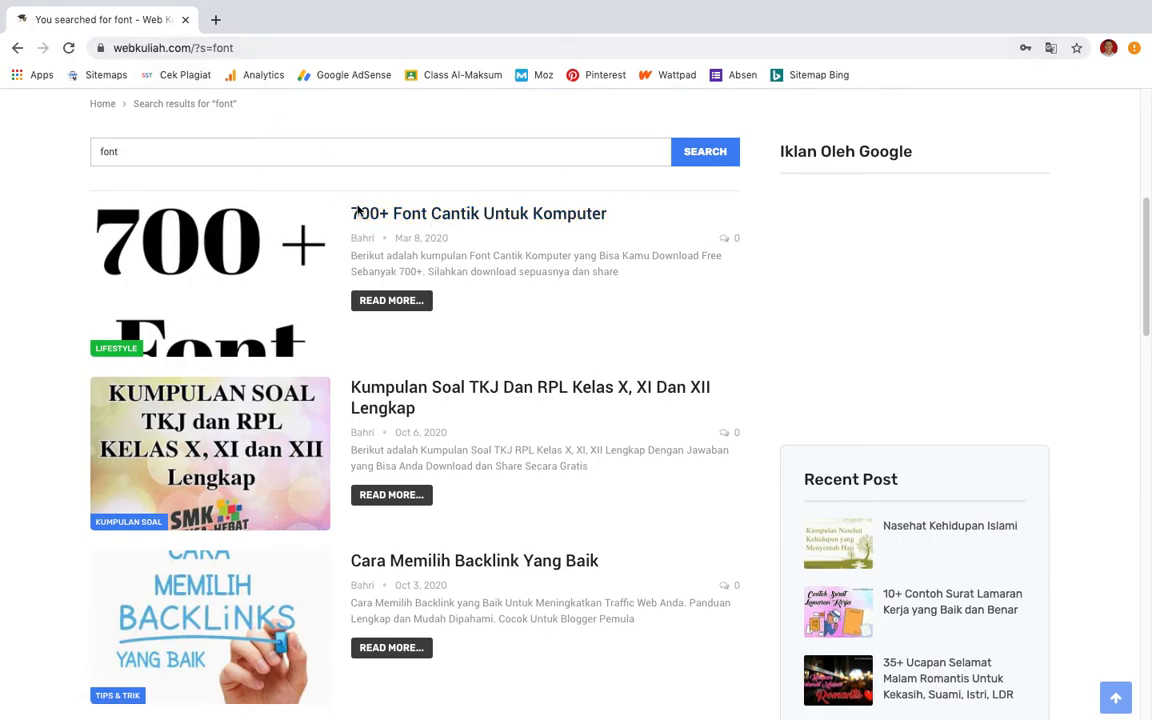
{"action": "left_click", "coordinate": [397, 224]}
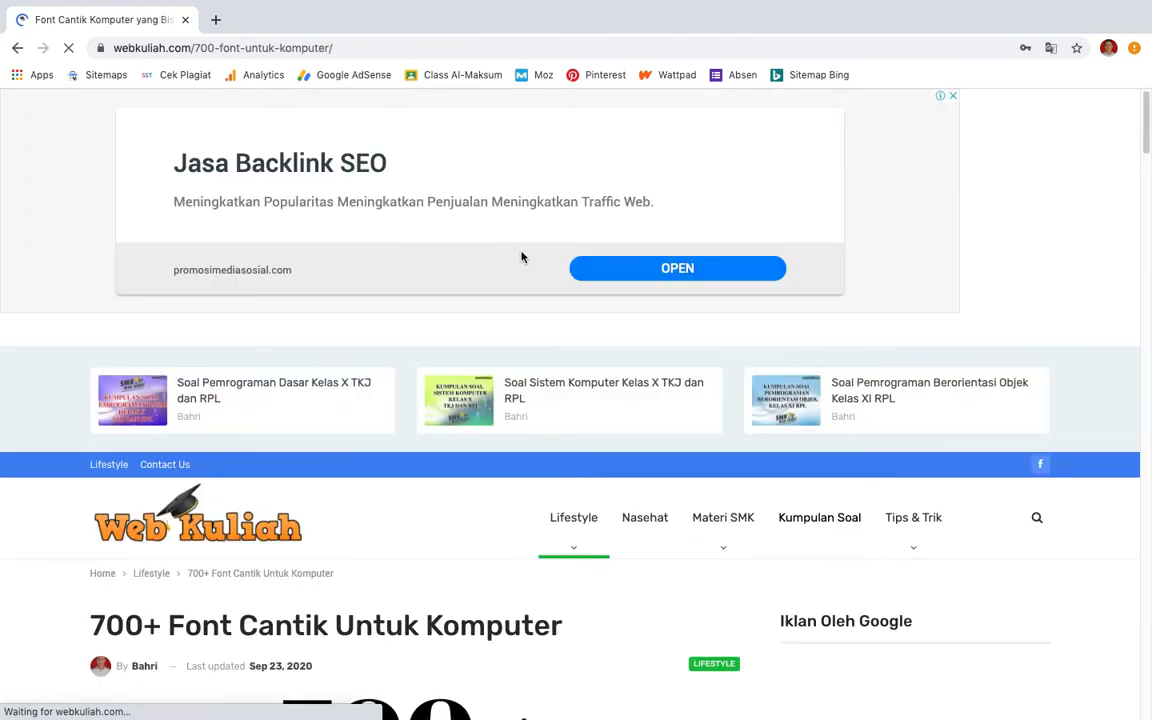
Look through the font article, examining the sample fonts, their individual download links and the download link for the whole collection.
{"action": "scroll", "coordinate": [612, 337], "scroll_direction": "down", "scroll_amount": 2}
{"action": "scroll", "coordinate": [591, 347], "scroll_direction": "down", "scroll_amount": 4}
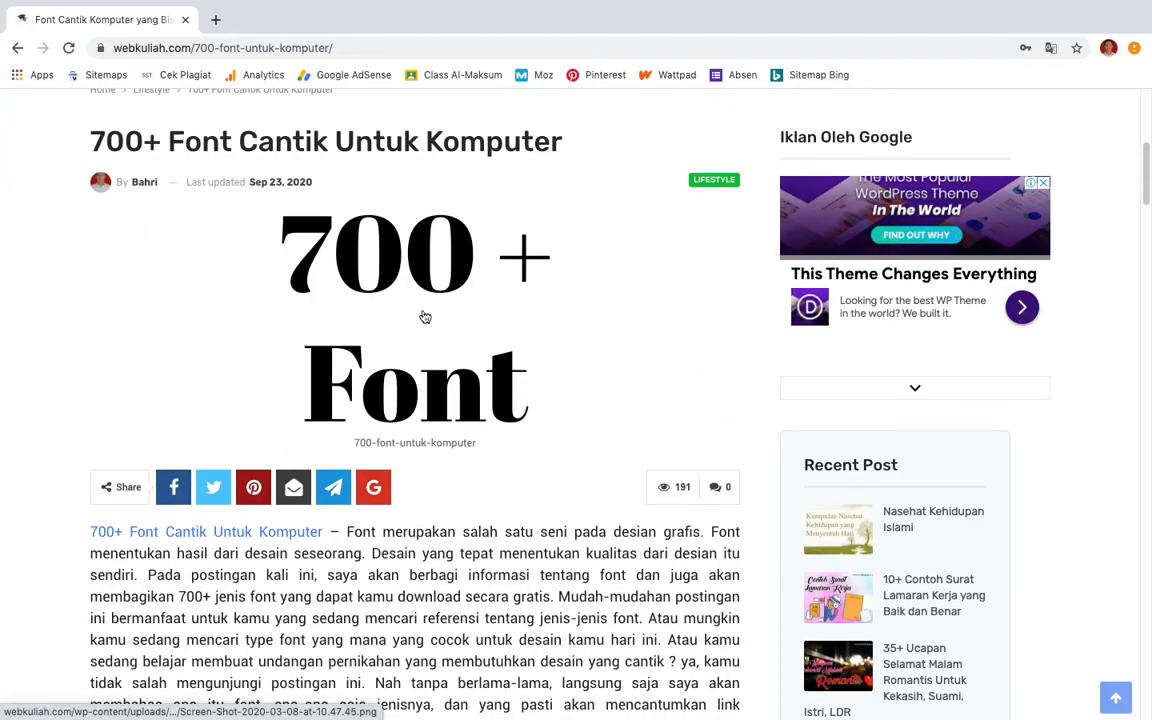
{"action": "scroll", "coordinate": [424, 316], "scroll_direction": "down", "scroll_amount": 10}
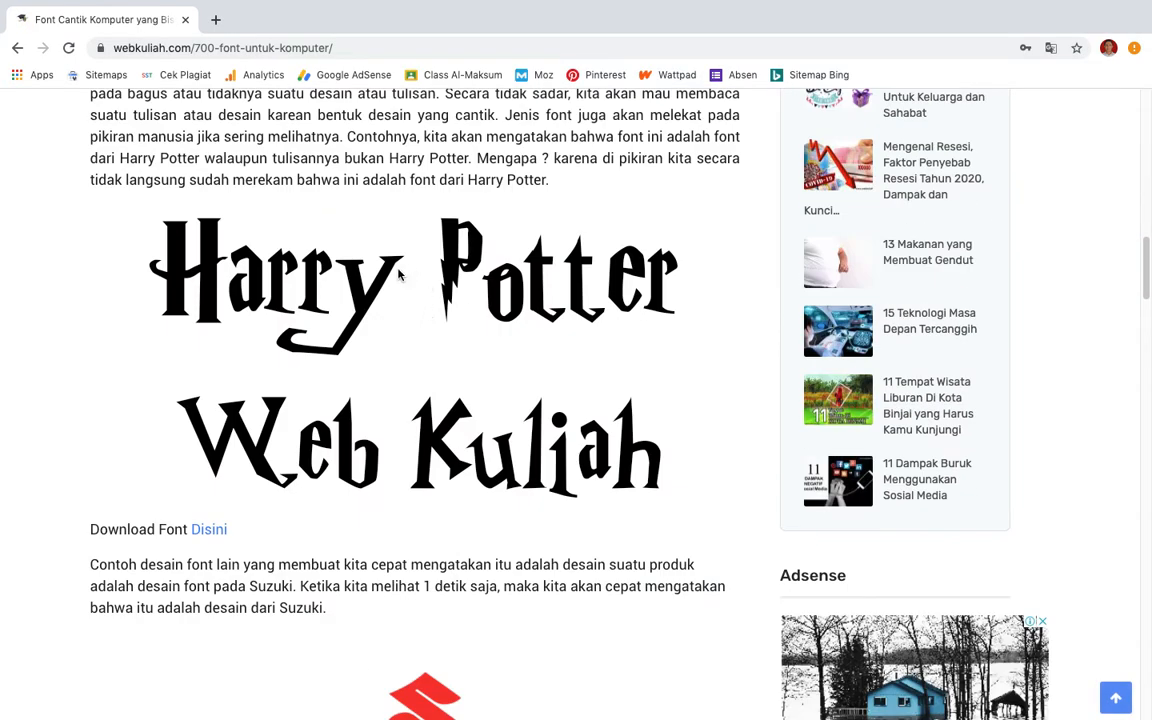
{"action": "scroll", "coordinate": [405, 300], "scroll_direction": "down", "scroll_amount": 4}
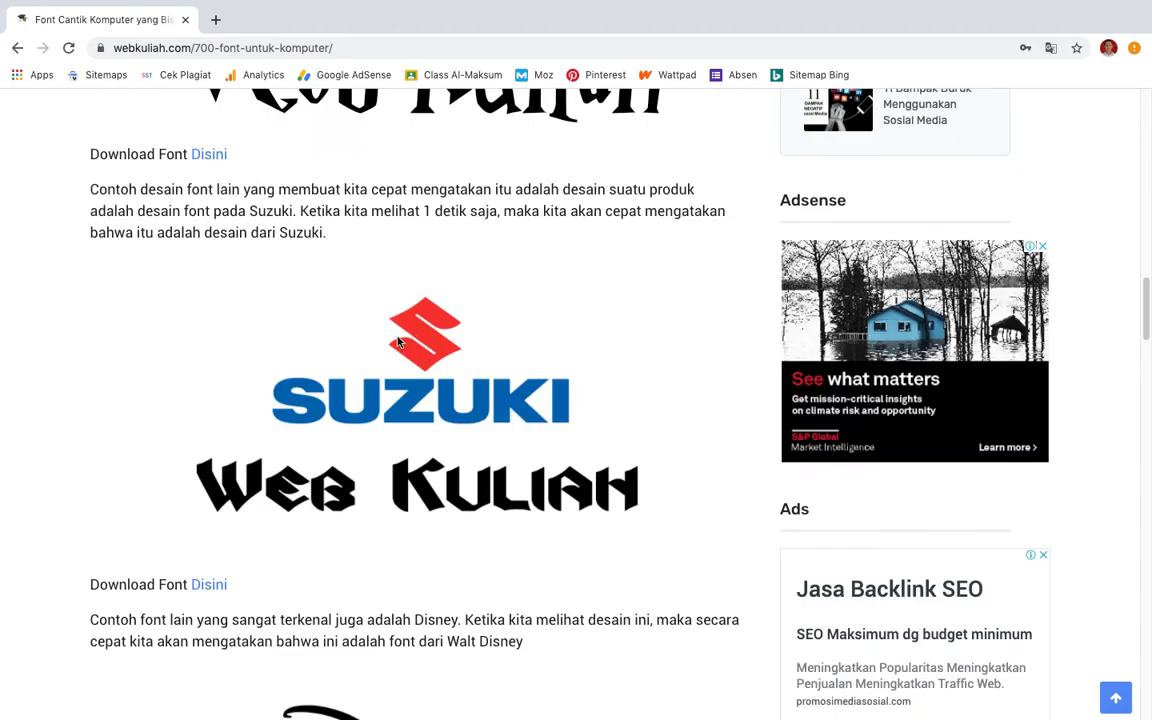
{"action": "scroll", "coordinate": [400, 340], "scroll_direction": "down", "scroll_amount": 6}
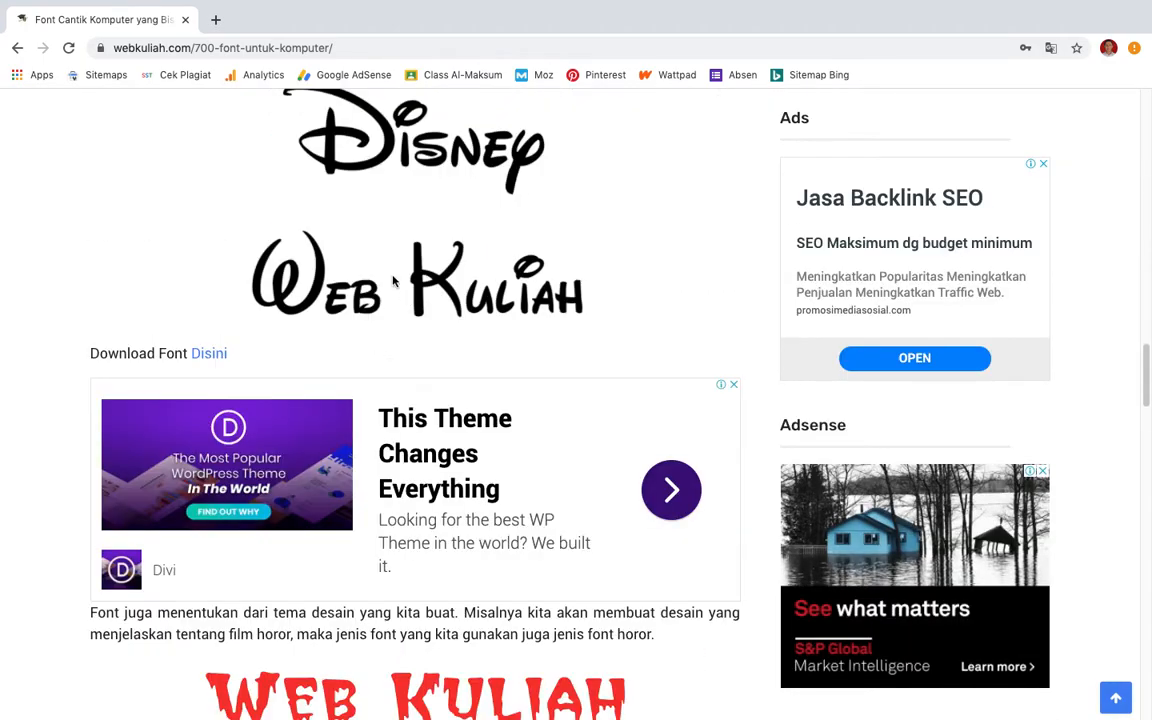
{"action": "scroll", "coordinate": [403, 291], "scroll_direction": "down", "scroll_amount": 7}
{"action": "scroll", "coordinate": [220, 292], "scroll_direction": "down", "scroll_amount": 8}
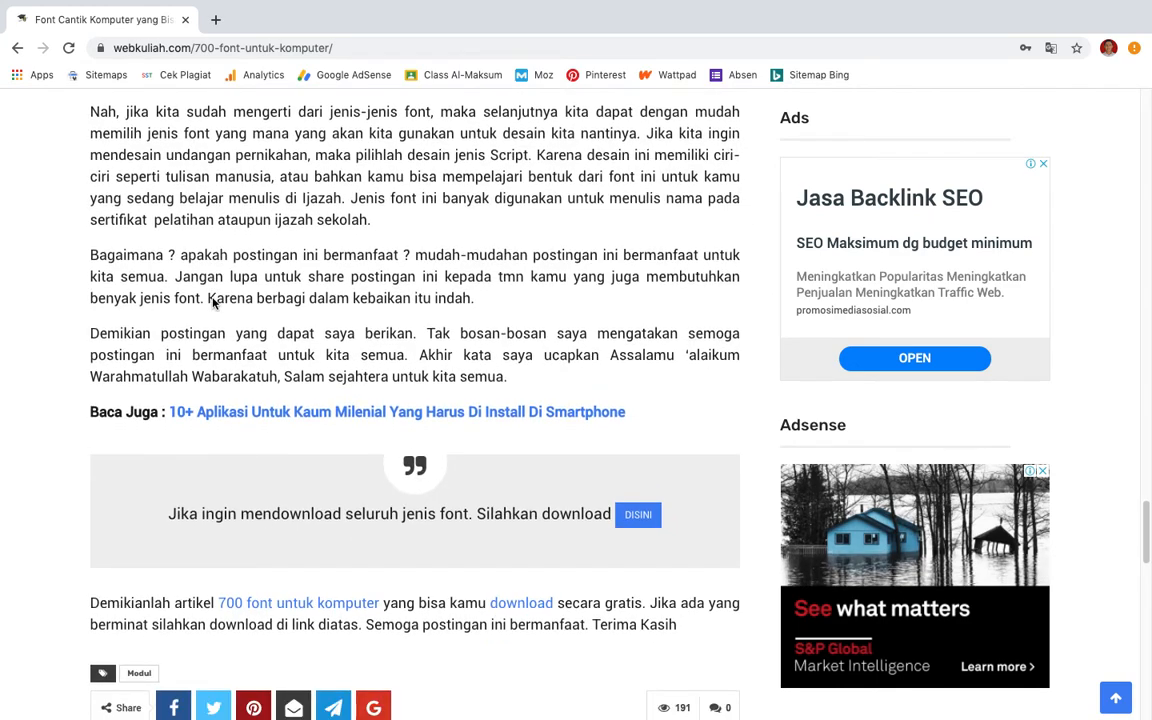
{"action": "scroll", "coordinate": [215, 303], "scroll_direction": "down", "scroll_amount": 2}
{"action": "scroll", "coordinate": [220, 310], "scroll_direction": "down", "scroll_amount": 1}
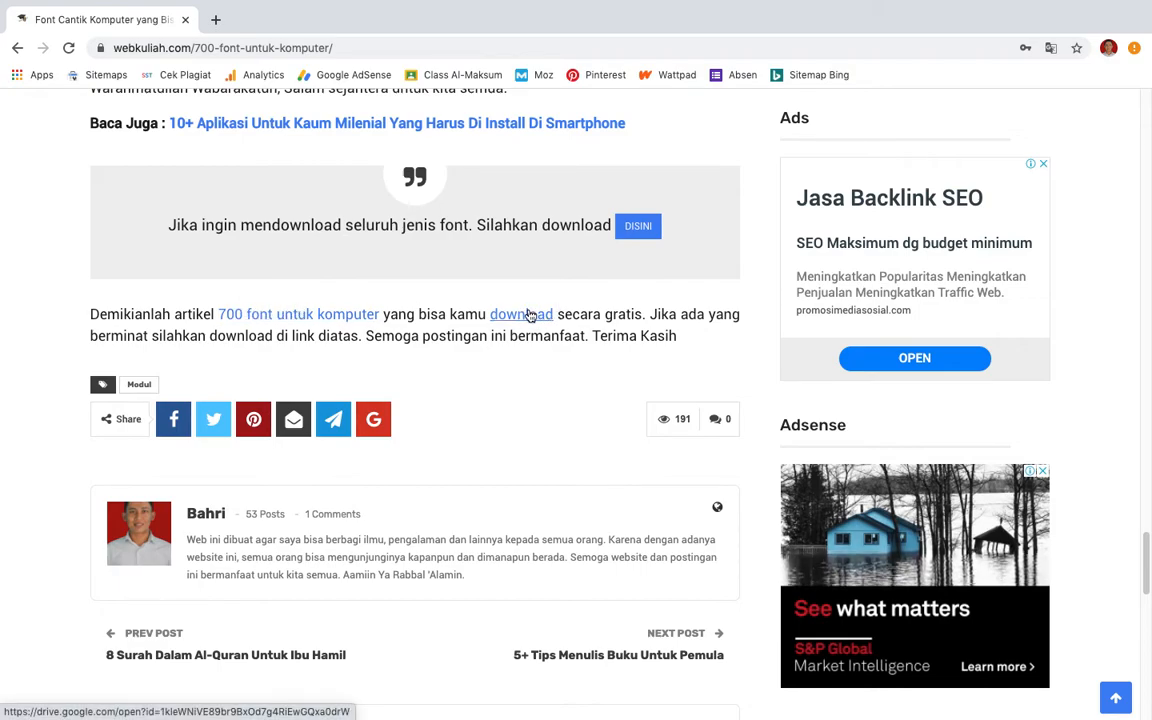
{"action": "scroll", "coordinate": [531, 314], "scroll_direction": "up", "scroll_amount": 3}
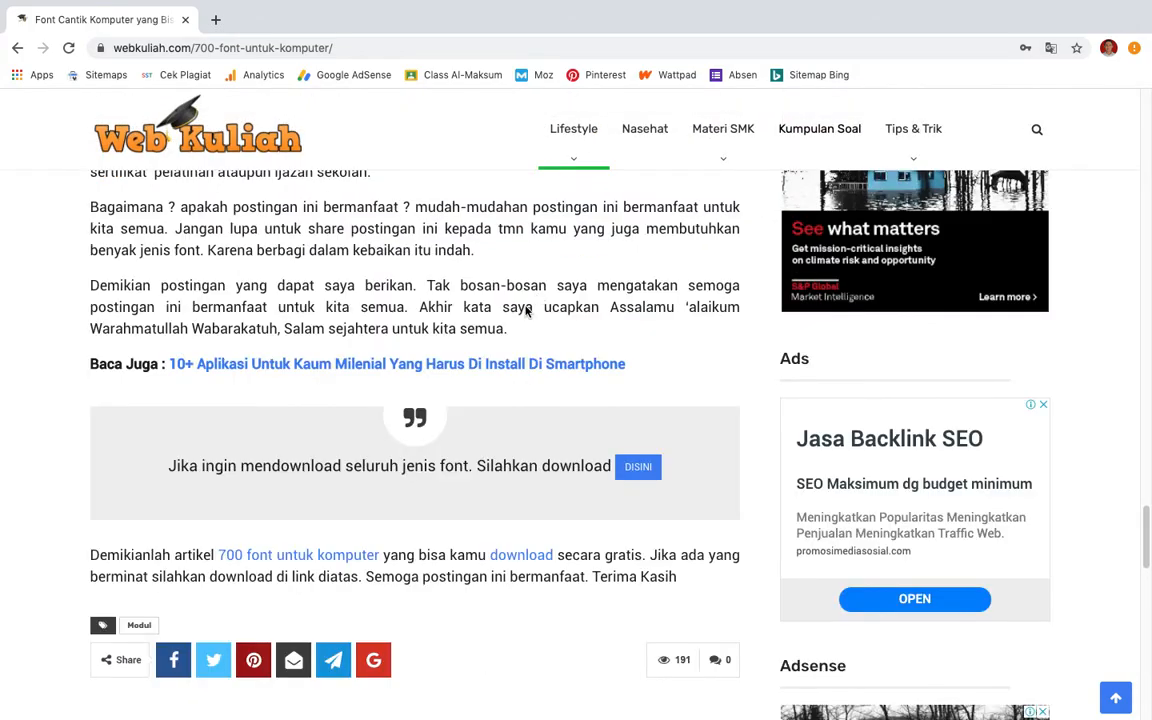
{"action": "scroll", "coordinate": [527, 310], "scroll_direction": "up", "scroll_amount": 5}
{"action": "scroll", "coordinate": [535, 310], "scroll_direction": "up", "scroll_amount": 20}
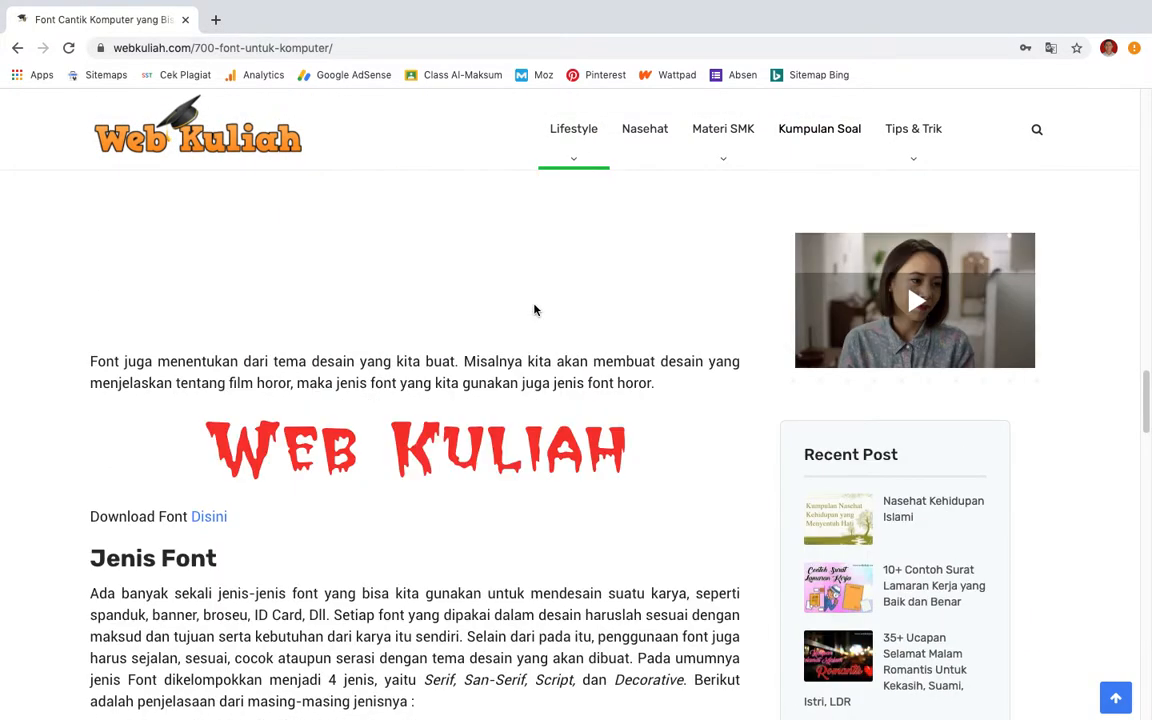
{"action": "scroll", "coordinate": [518, 365], "scroll_direction": "up", "scroll_amount": 10}
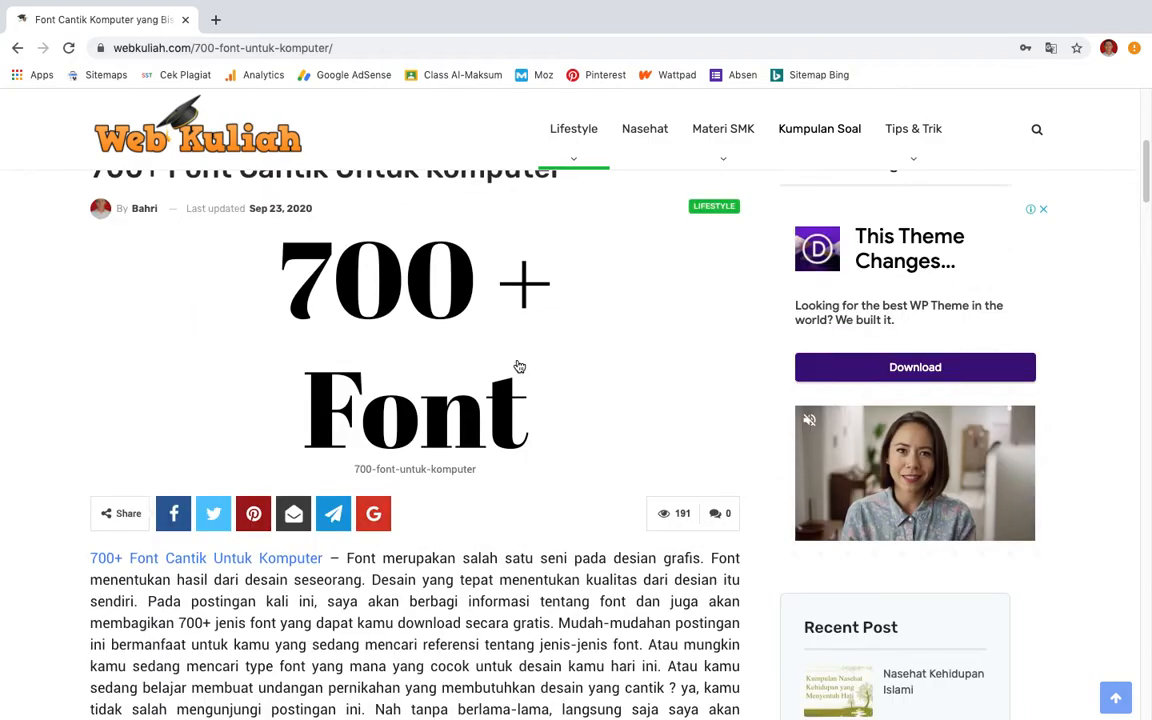
{"action": "scroll", "coordinate": [542, 451], "scroll_direction": "down", "scroll_amount": 3}
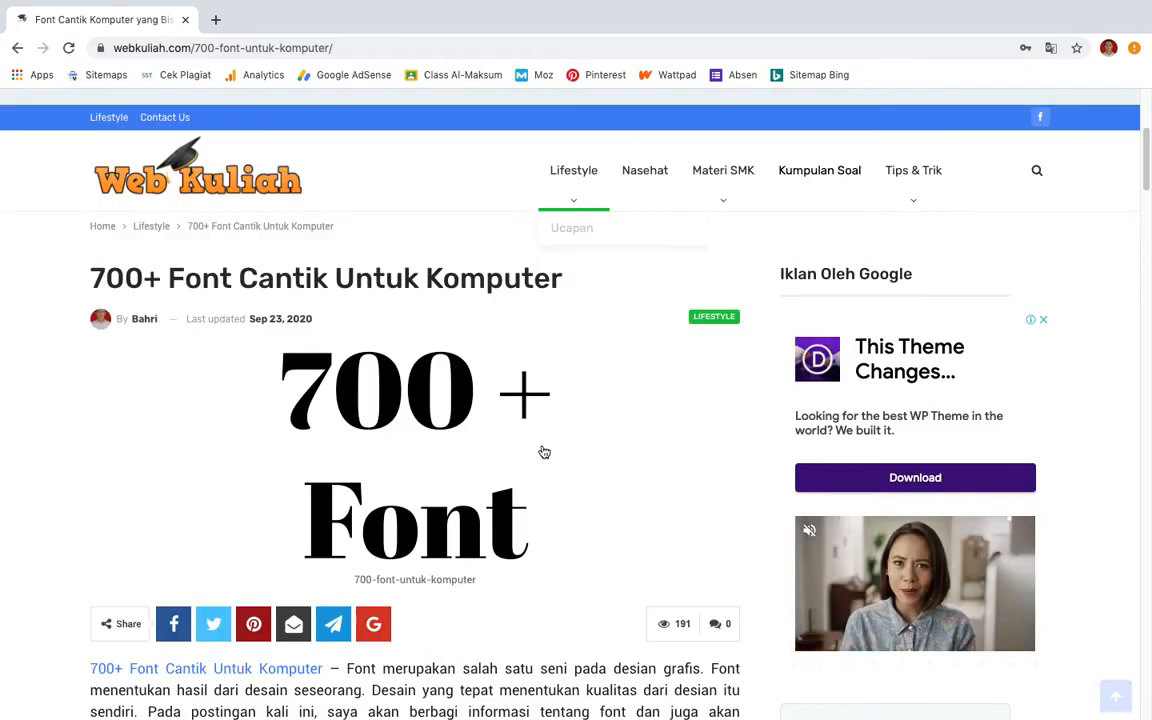
{"action": "scroll", "coordinate": [518, 418], "scroll_direction": "down", "scroll_amount": 1}
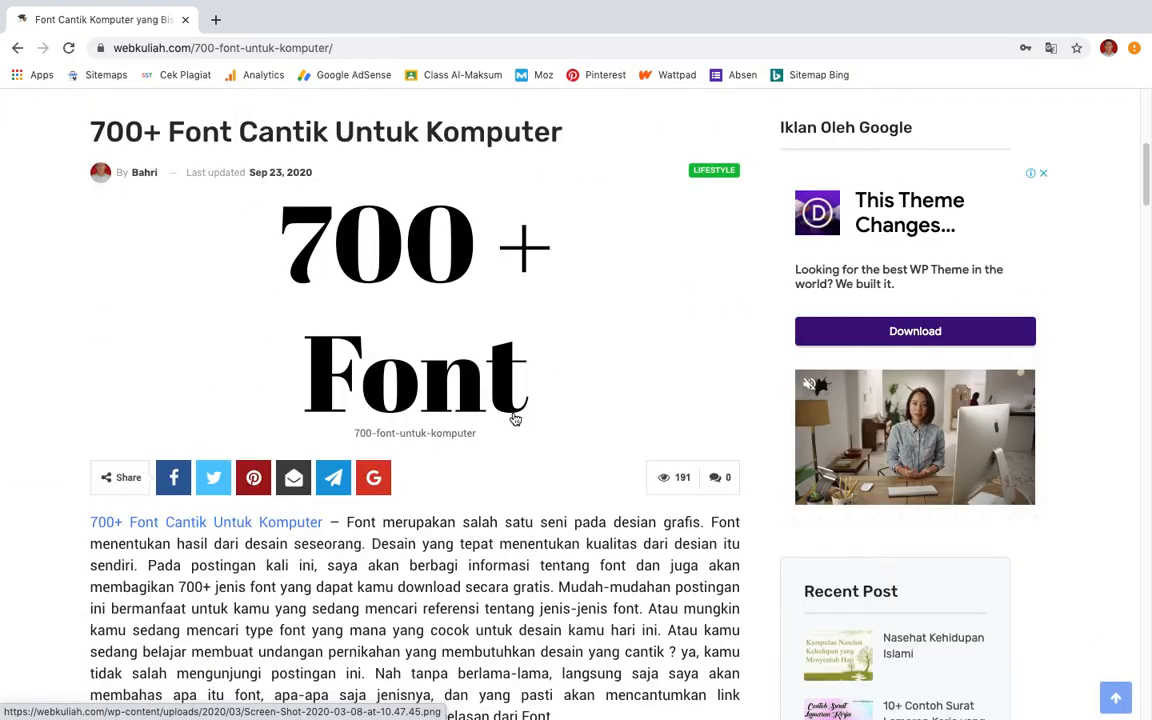
{"action": "scroll", "coordinate": [515, 419], "scroll_direction": "down", "scroll_amount": 1}
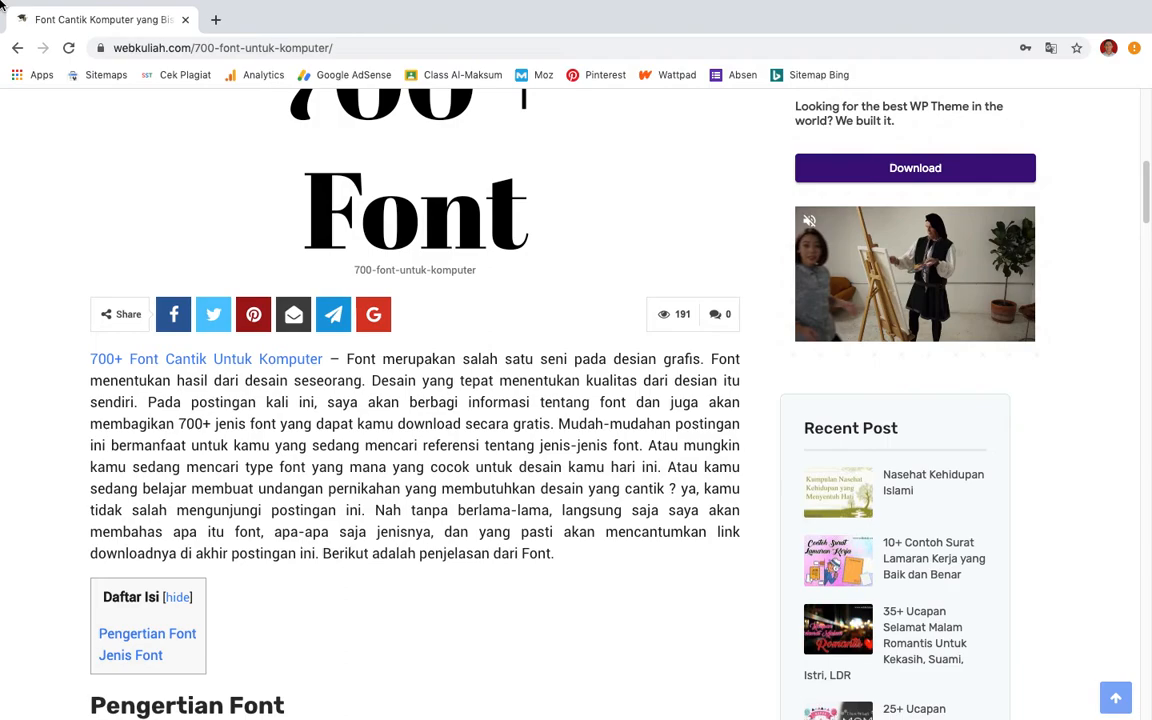
Take the browser out of full screen and switch to the Desain Logo drawing in CorelDRAW.
{"action": "mouse_move", "coordinate": [2, 8]}
{"action": "left_click", "coordinate": [47, 26]}
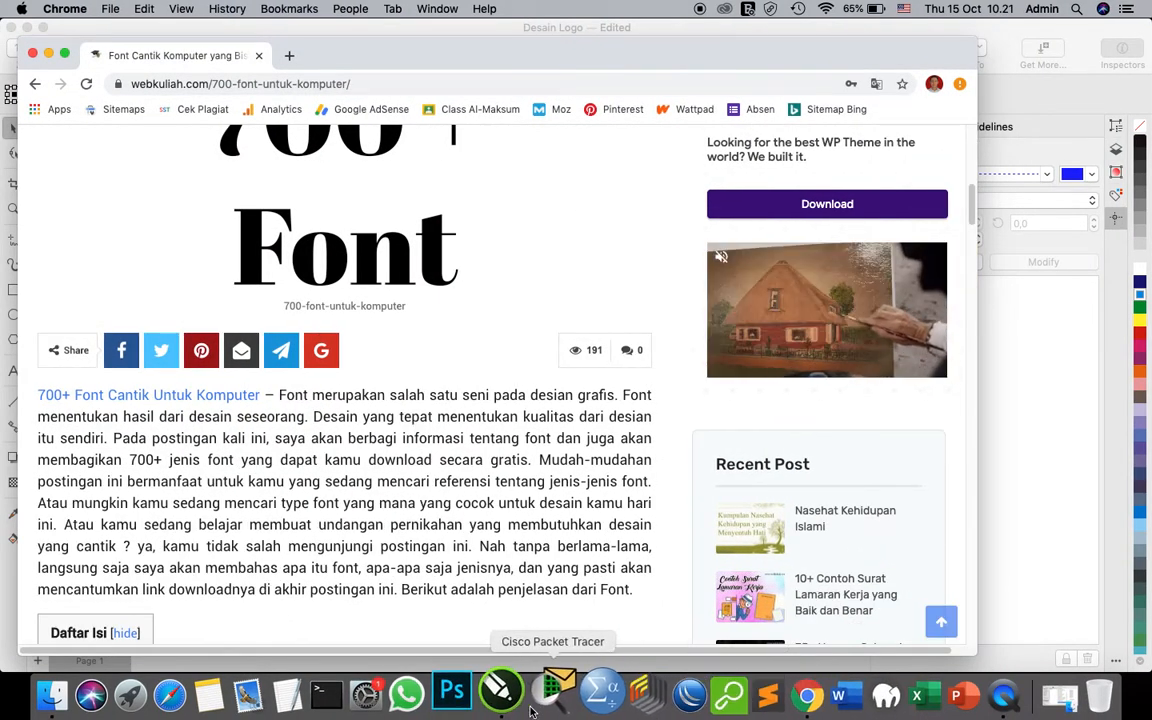
{"action": "left_click", "coordinate": [508, 693]}
{"action": "left_click", "coordinate": [42, 27]}
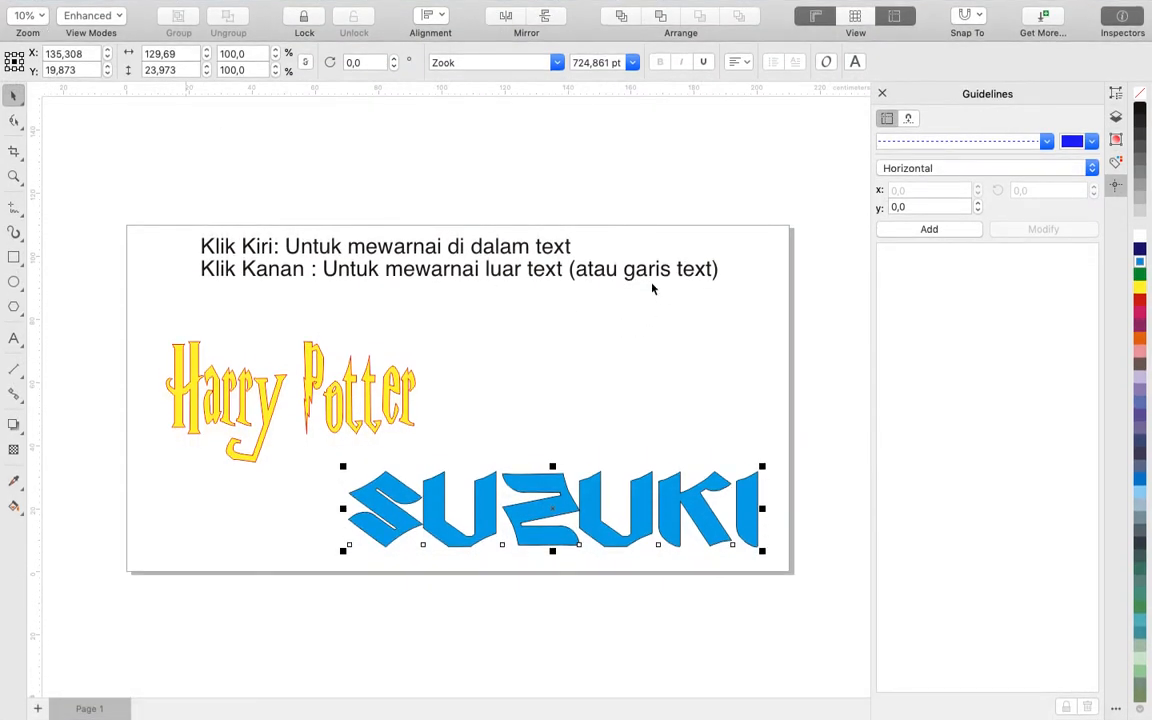
Delete the blue SUZUKI text from the page.
{"action": "left_click", "coordinate": [768, 389]}
{"action": "left_click", "coordinate": [691, 502]}
{"action": "key", "text": "Delete"}
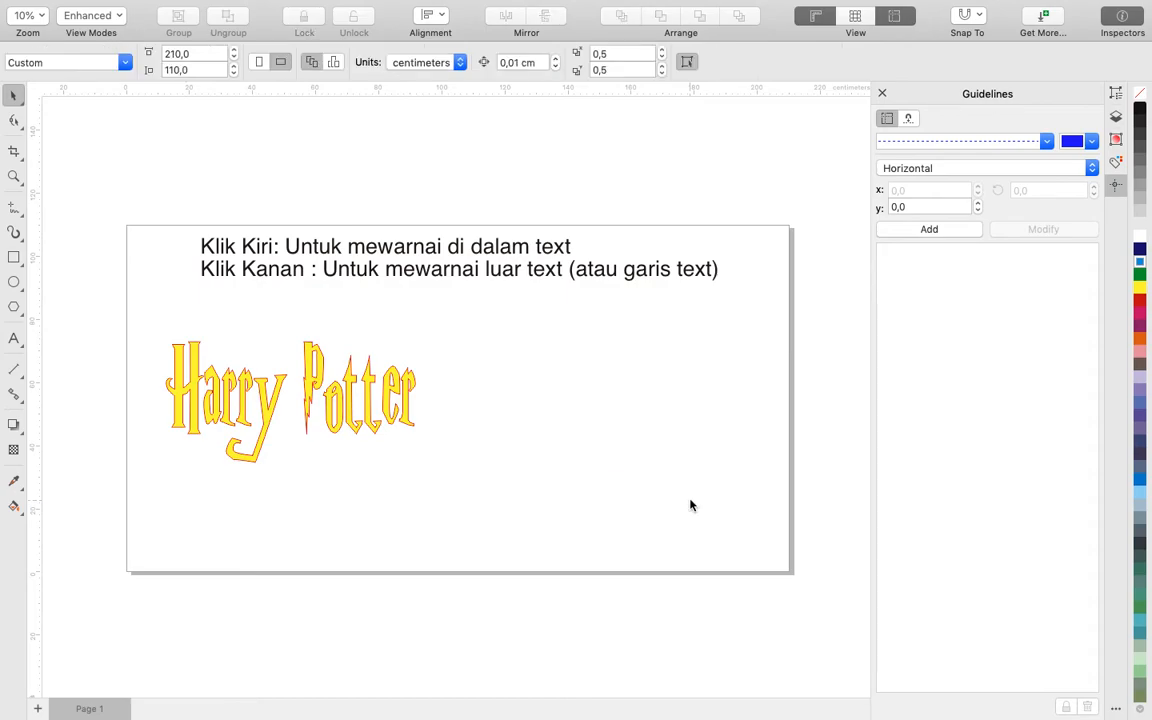
Delete the yellow Harry Potter text from the page.
{"action": "left_click", "coordinate": [313, 413]}
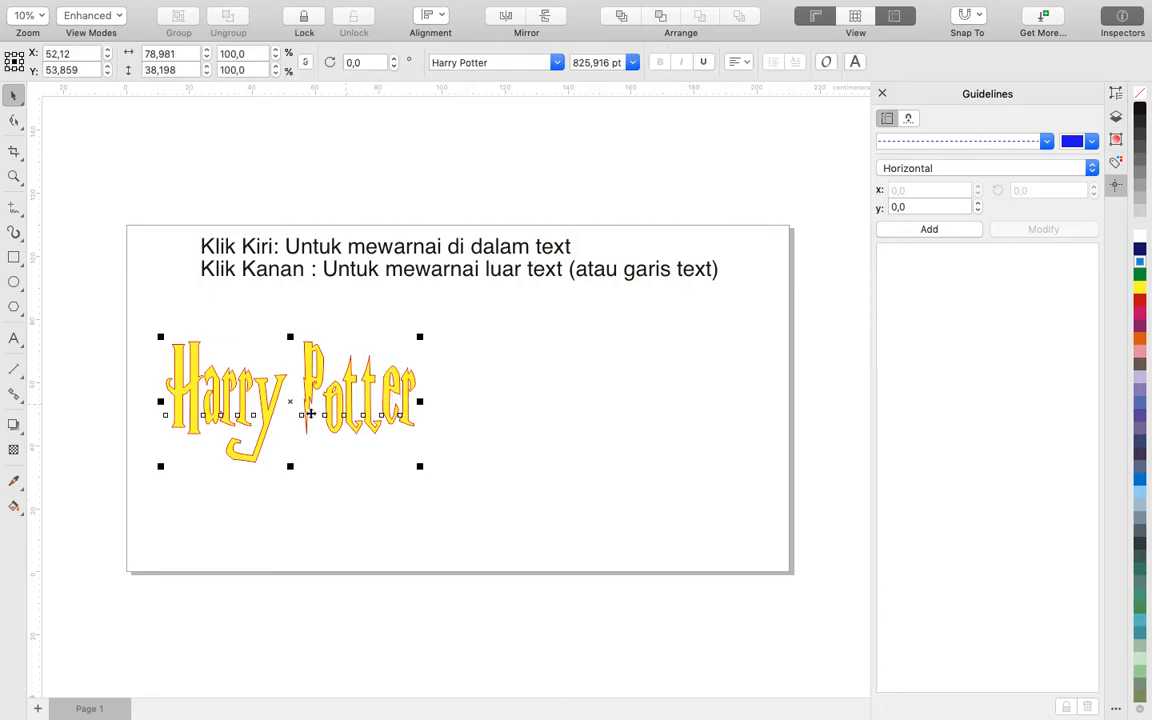
{"action": "left_click_drag", "start_coordinate": [288, 403], "coordinate": [476, 371]}
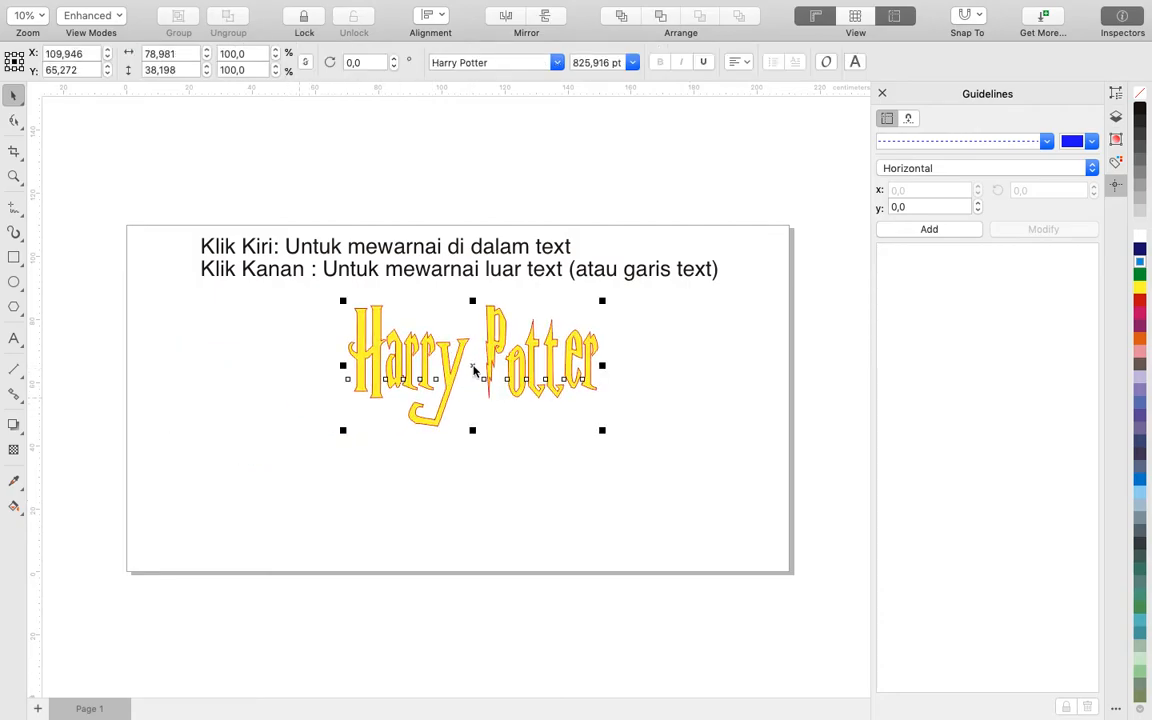
{"action": "key", "text": "Delete"}
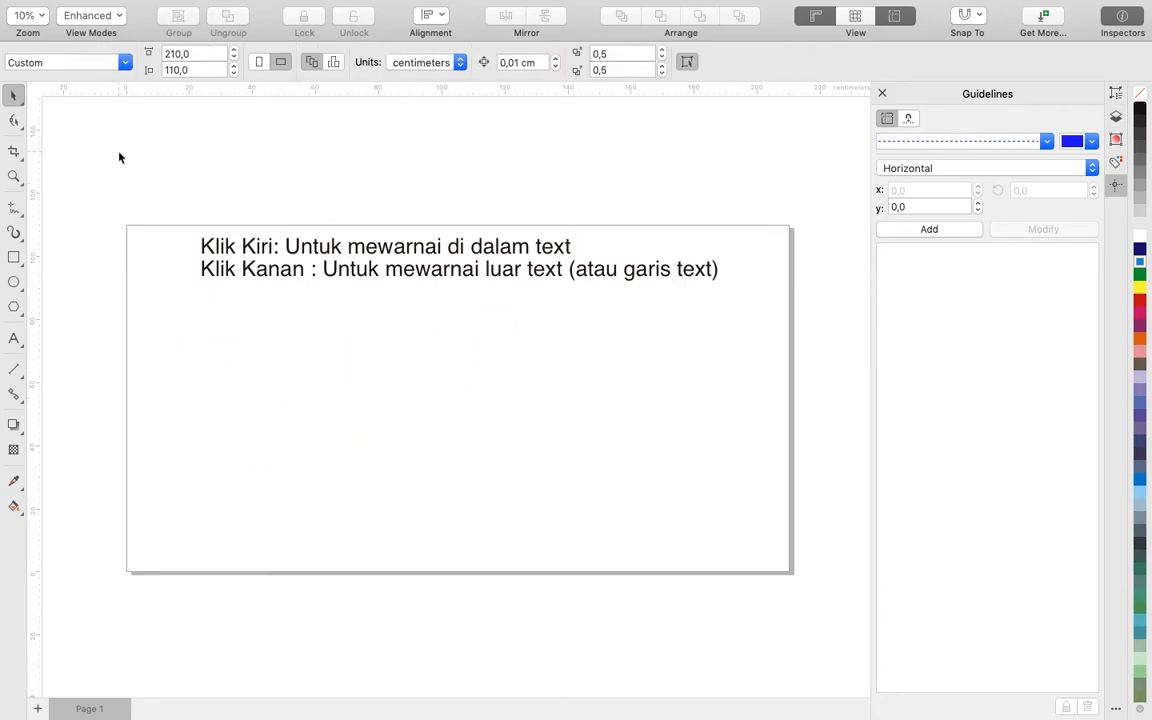
Draw a rectangle about 83 × 49 cm below the two instruction lines.
{"action": "left_click", "coordinate": [15, 259]}
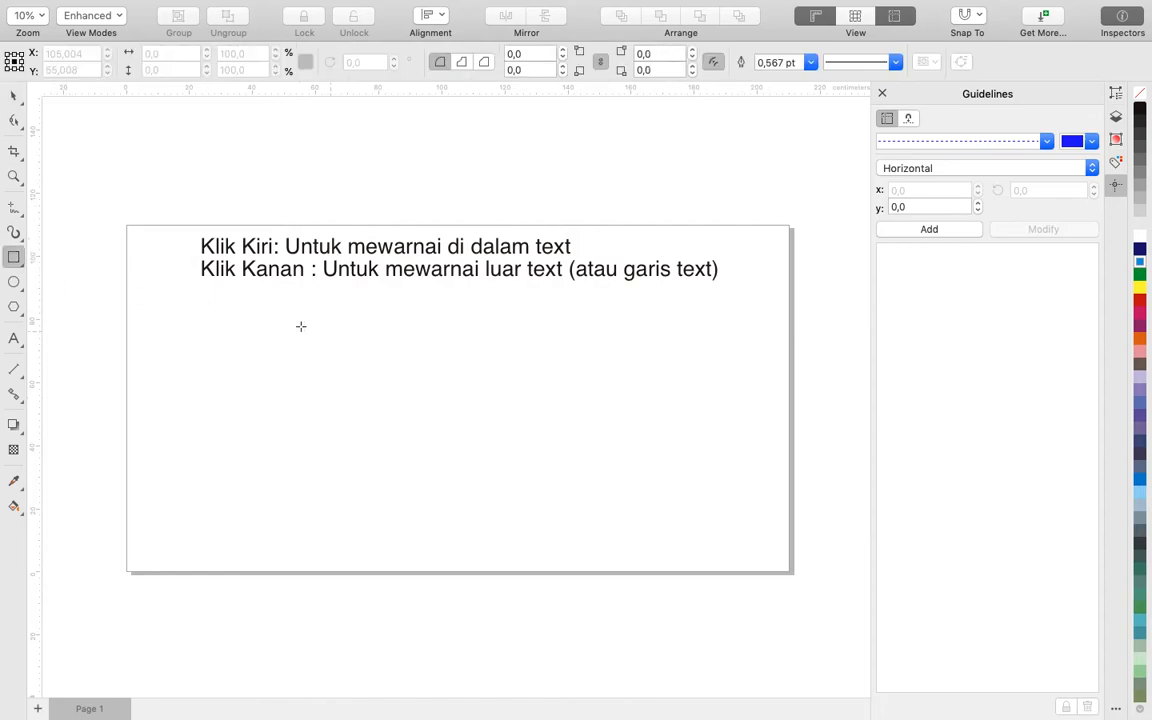
{"action": "left_click_drag", "start_coordinate": [274, 309], "coordinate": [536, 466]}
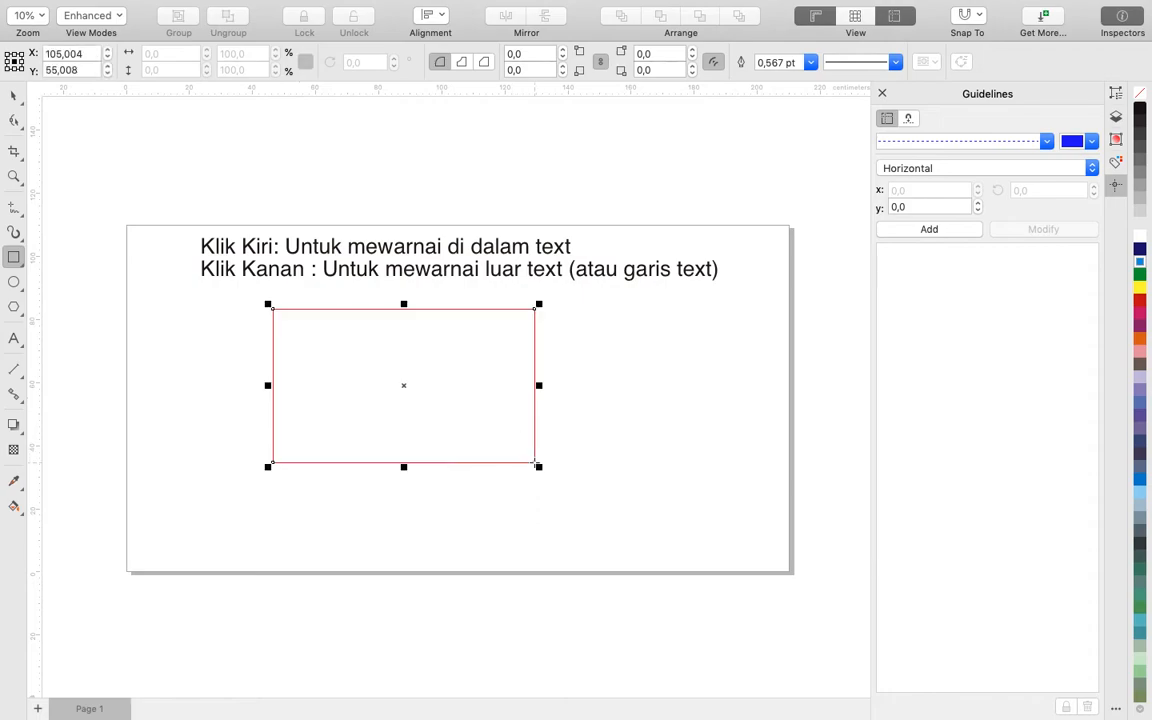
Give the rectangle below the instruction lines a black outline and move it toward the page centre.
{"action": "left_click", "coordinate": [1141, 112]}
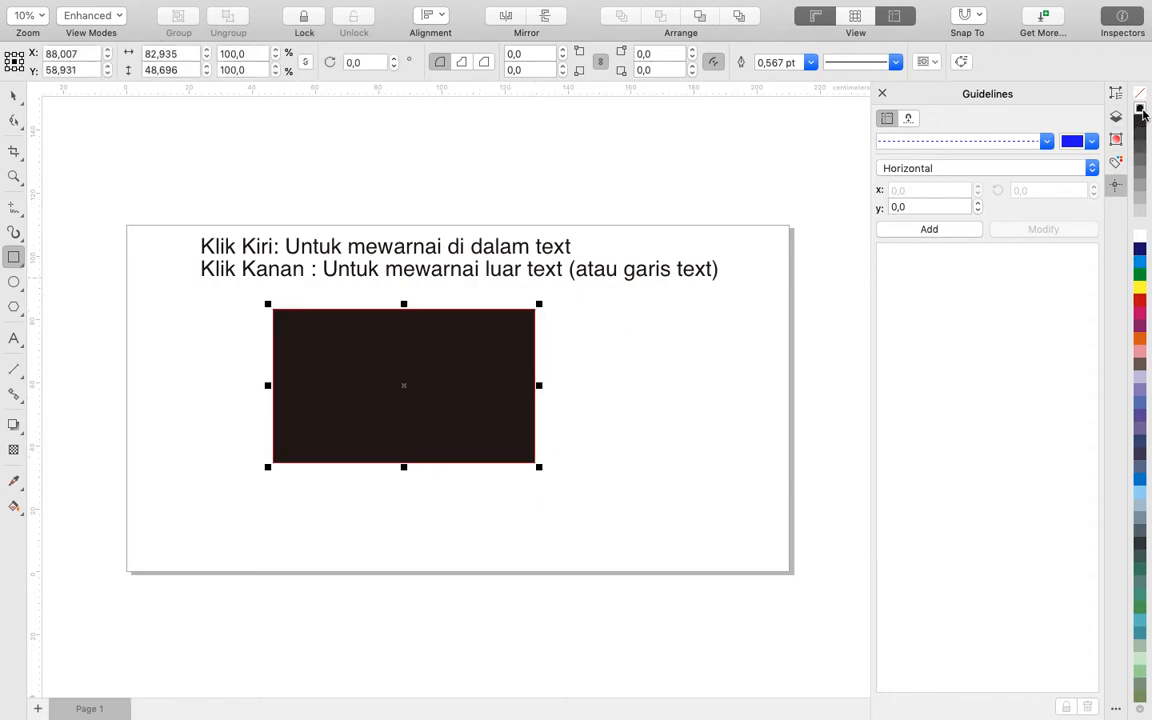
{"action": "key", "text": "super+z"}
{"action": "right_click", "coordinate": [1143, 113]}
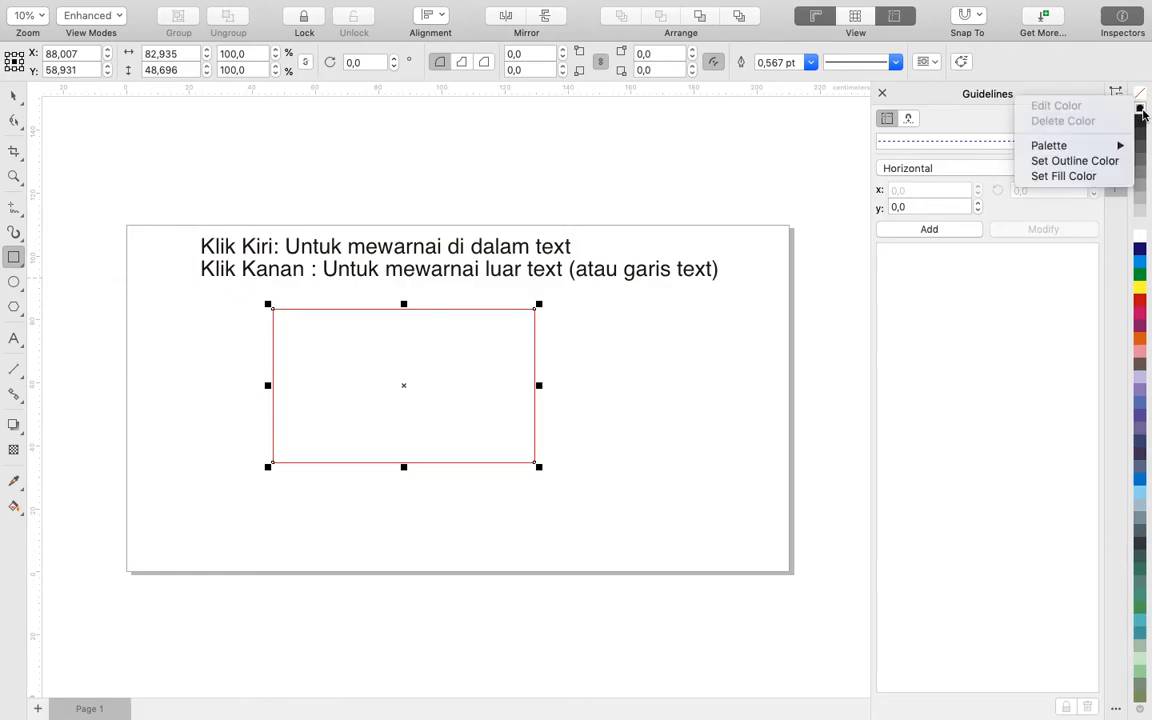
{"action": "left_click", "coordinate": [1078, 157]}
{"action": "left_click", "coordinate": [13, 96]}
{"action": "left_click_drag", "start_coordinate": [451, 362], "coordinate": [506, 361]}
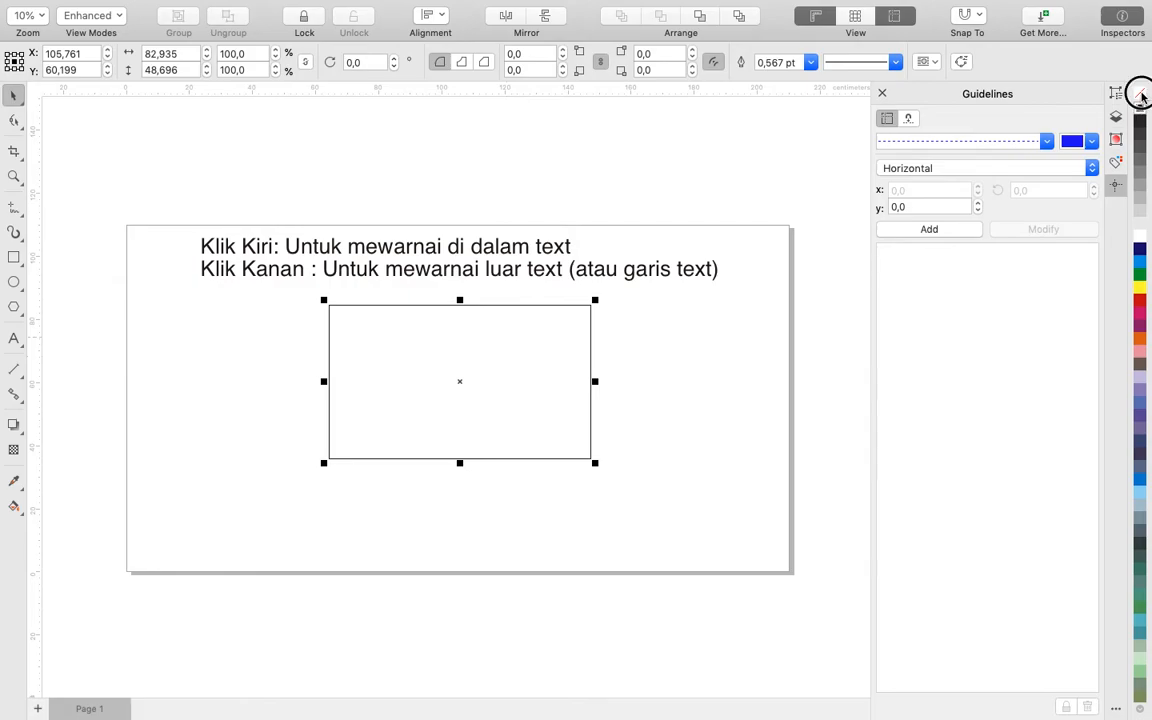
Remove the rectangle's outline and set the outline back to black.
{"action": "right_click", "coordinate": [1141, 95]}
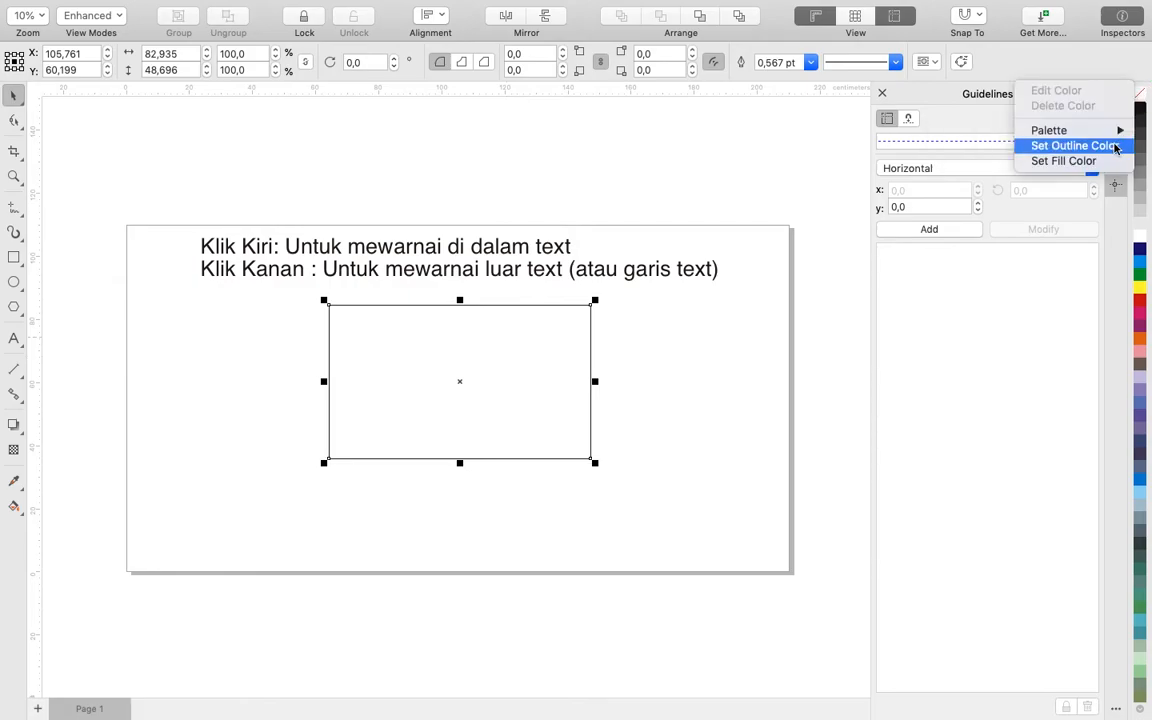
{"action": "left_click", "coordinate": [1074, 146]}
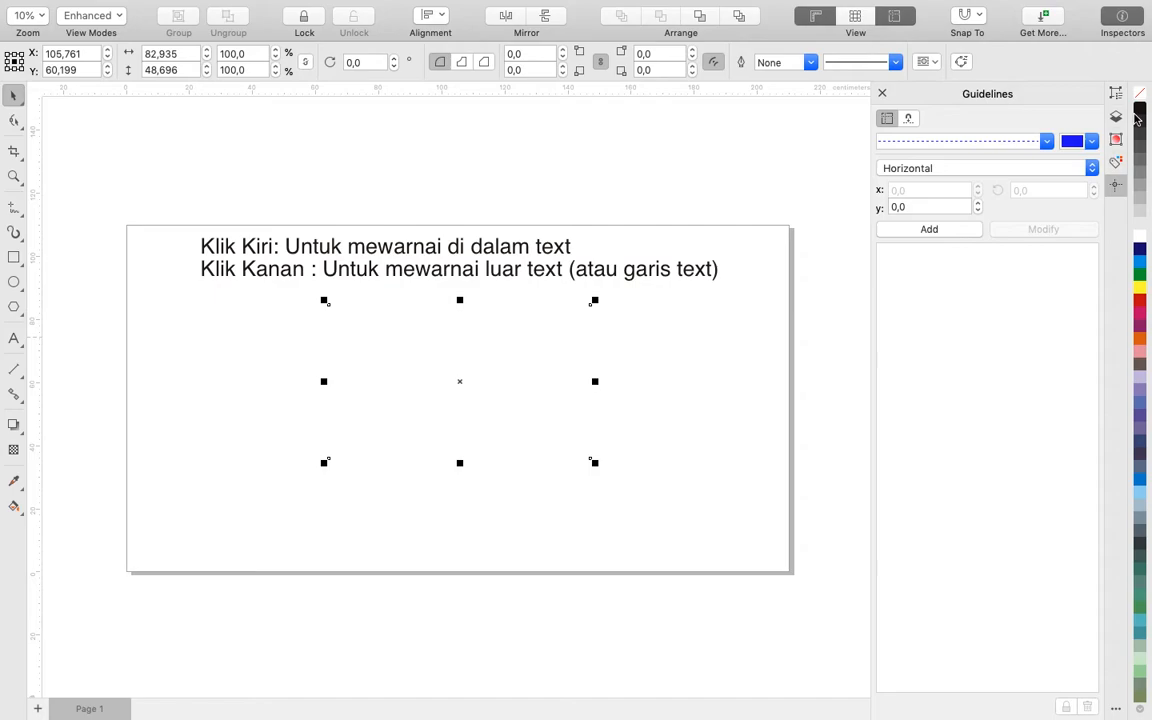
{"action": "right_click", "coordinate": [1136, 114]}
{"action": "left_click", "coordinate": [1103, 166]}
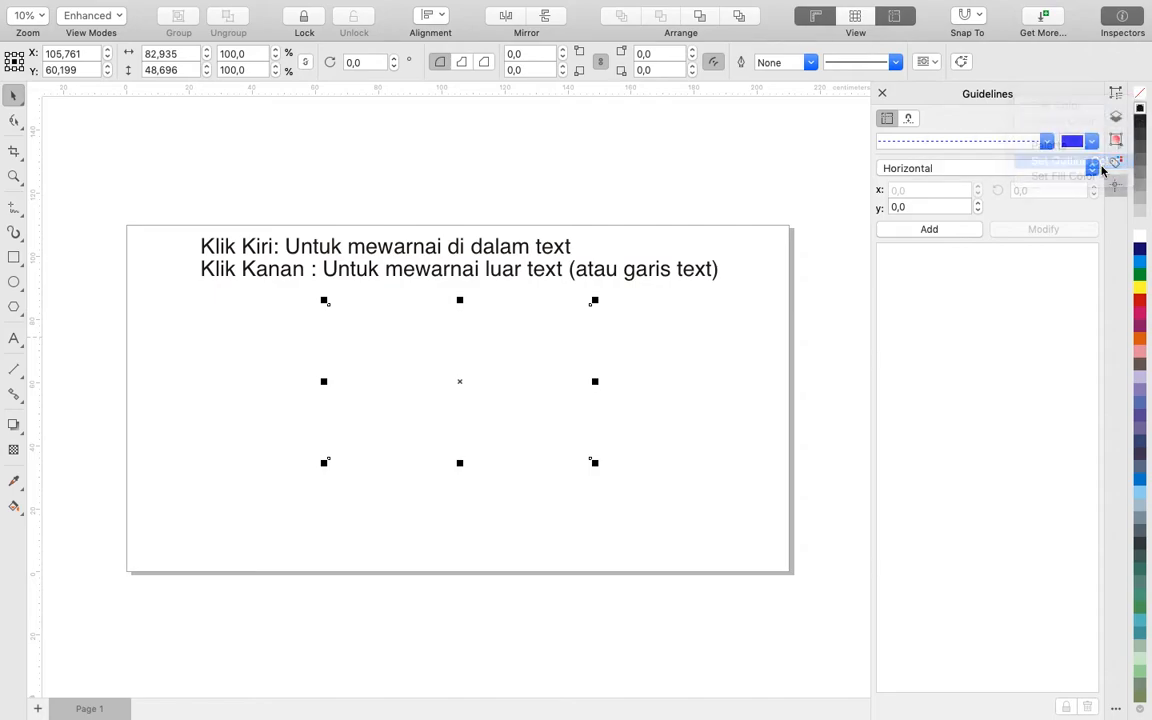
Fill the rectangle with yellow, clear the fill again and reposition the empty rectangle slightly.
{"action": "left_click", "coordinate": [1138, 289]}
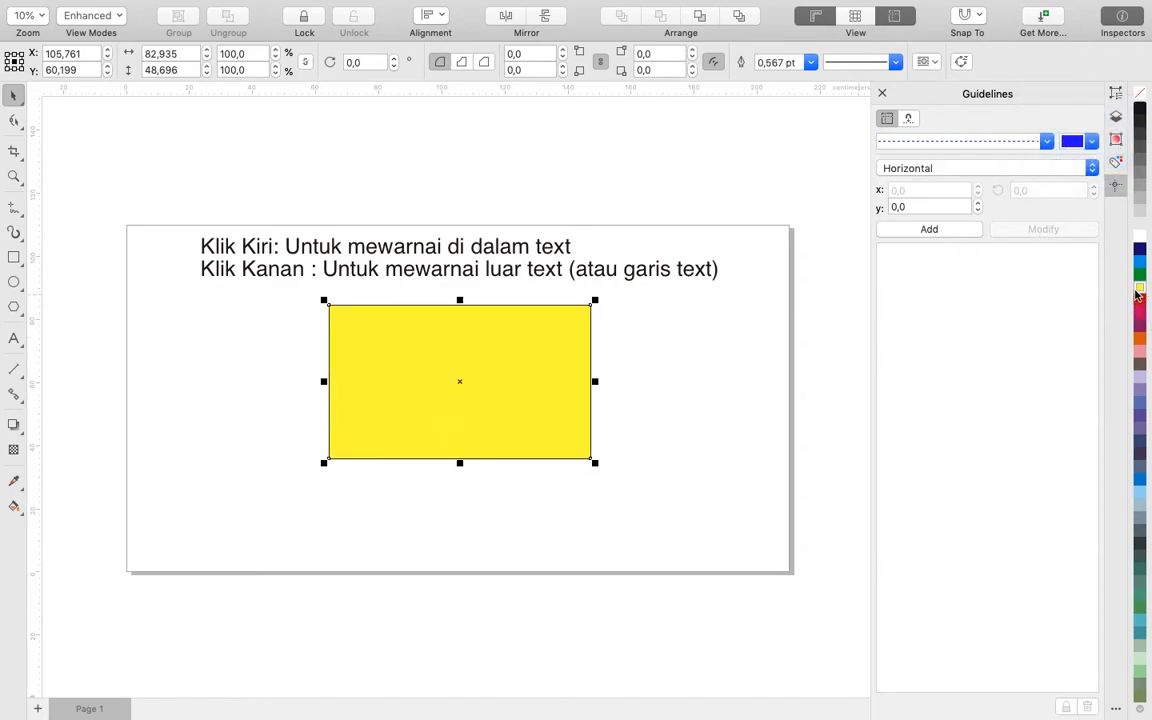
{"action": "left_click", "coordinate": [1143, 97]}
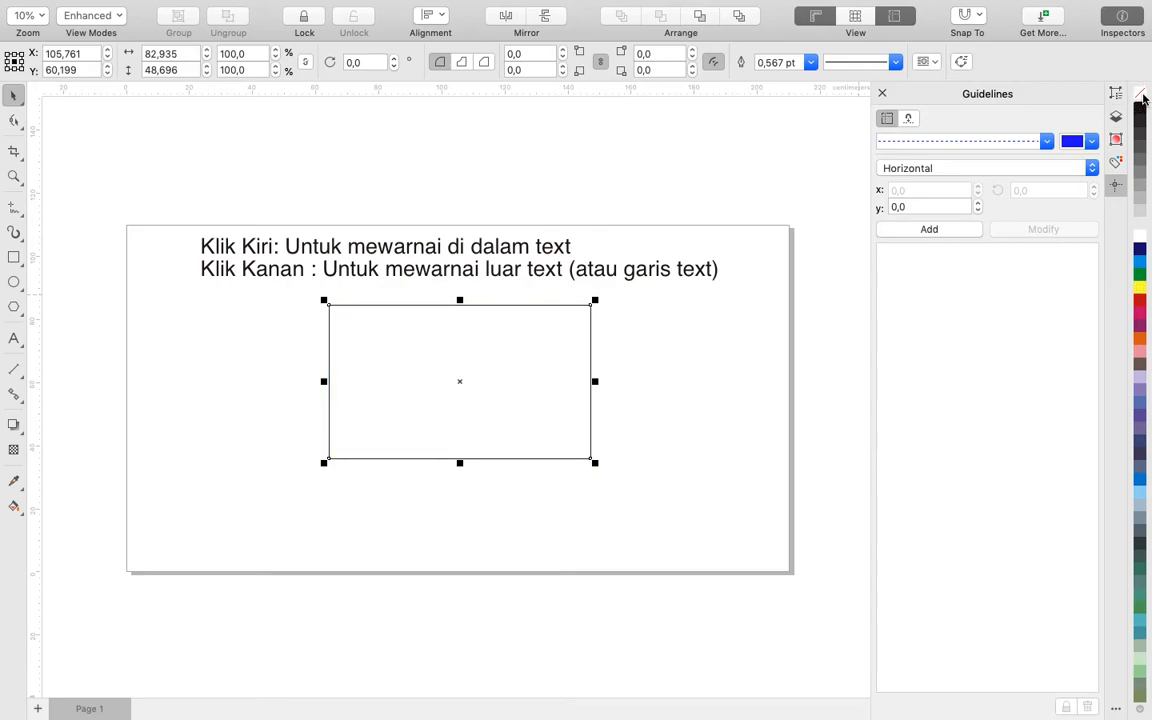
{"action": "left_click", "coordinate": [652, 378]}
{"action": "left_click_drag", "start_coordinate": [545, 398], "coordinate": [528, 358]}
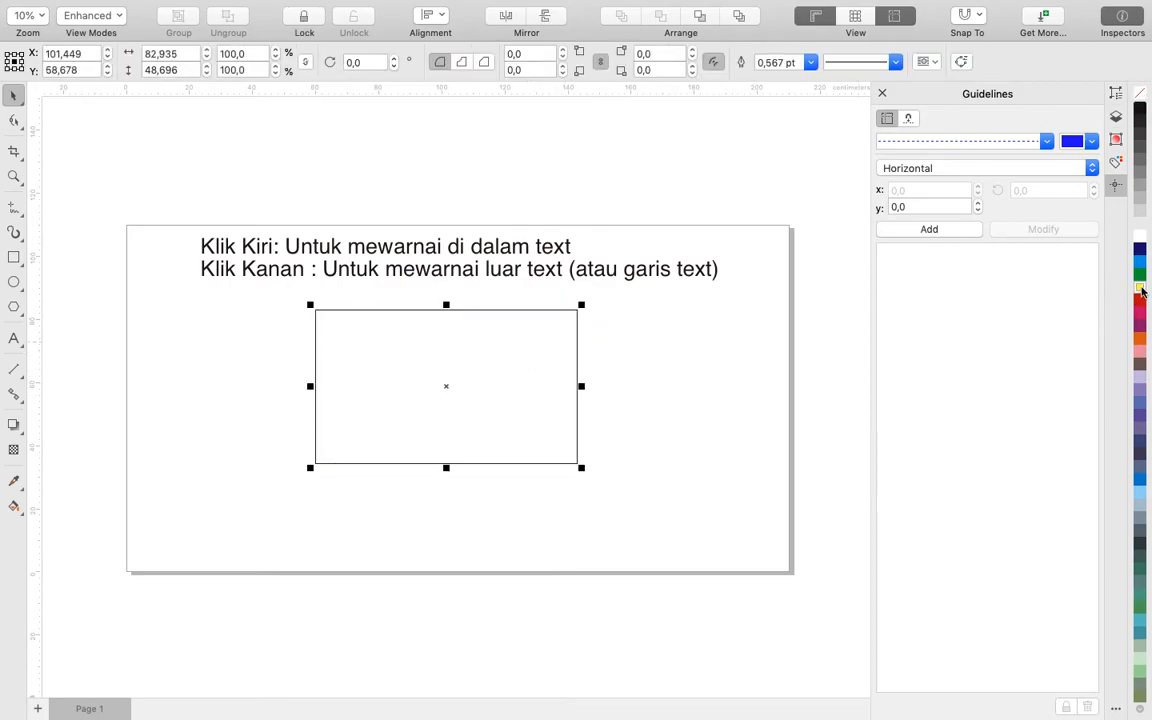
Fill the rectangle with yellow, replace it with orange, and shift the rectangle slightly on the page.
{"action": "left_click", "coordinate": [1141, 289]}
{"action": "left_click", "coordinate": [1141, 340]}
{"action": "left_click", "coordinate": [661, 422]}
{"action": "left_click", "coordinate": [507, 400]}
{"action": "left_click_drag", "start_coordinate": [507, 400], "coordinate": [509, 359]}
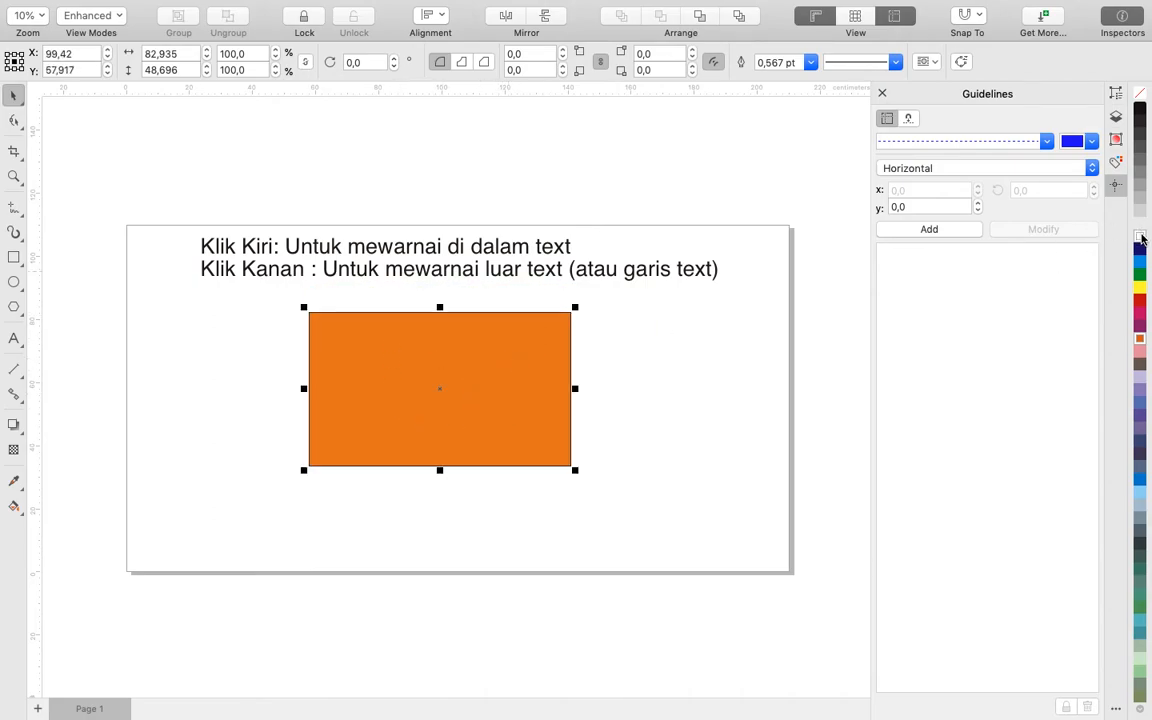
Fill the rectangle with white and move it a little right of the page centre.
{"action": "left_click", "coordinate": [1140, 237]}
{"action": "left_click_drag", "start_coordinate": [505, 410], "coordinate": [501, 380]}
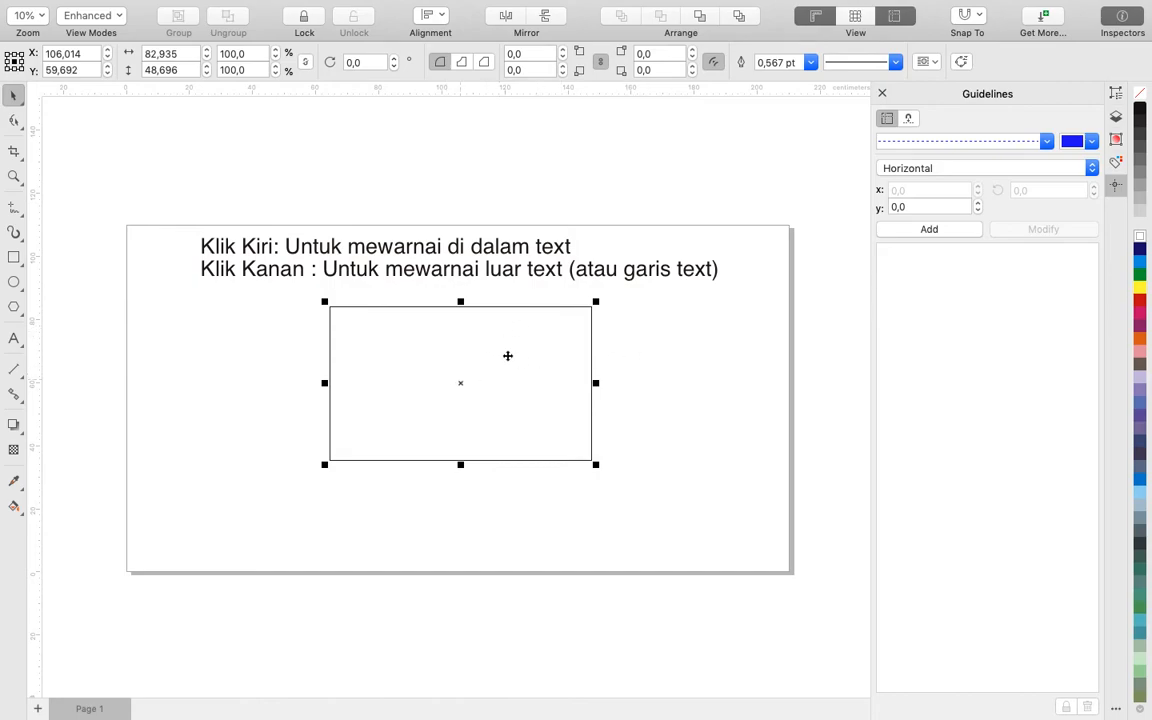
{"action": "left_click_drag", "start_coordinate": [504, 349], "coordinate": [576, 333]}
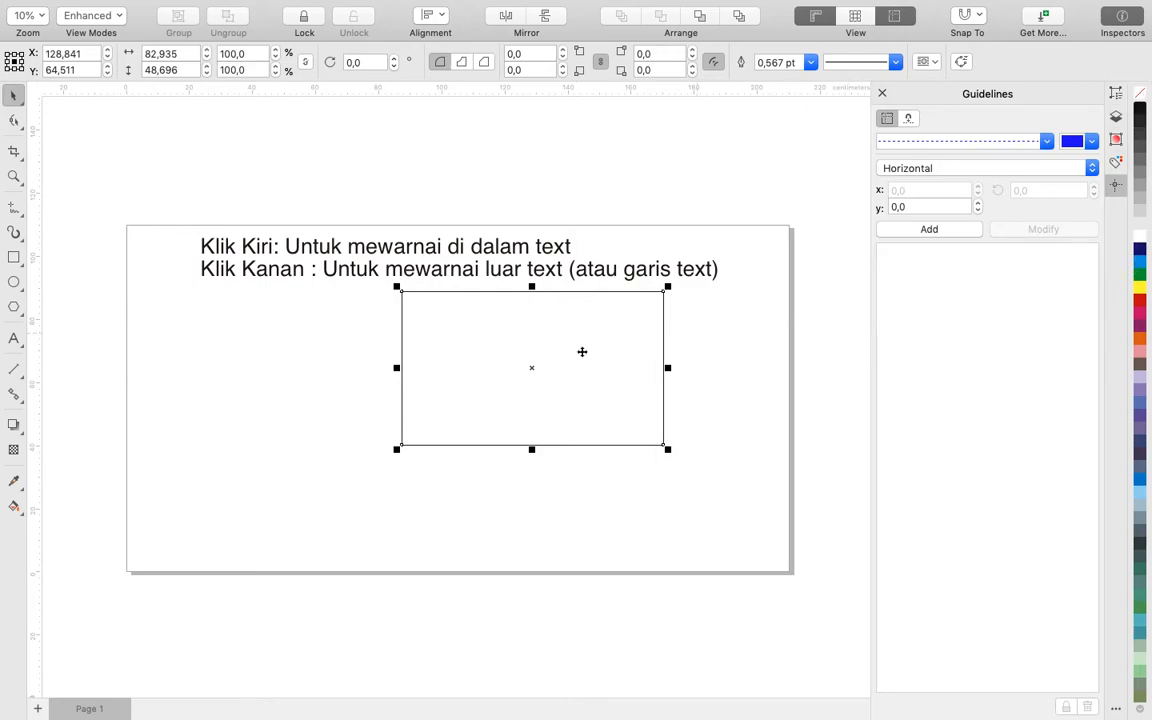
{"action": "left_click_drag", "start_coordinate": [590, 358], "coordinate": [568, 370]}
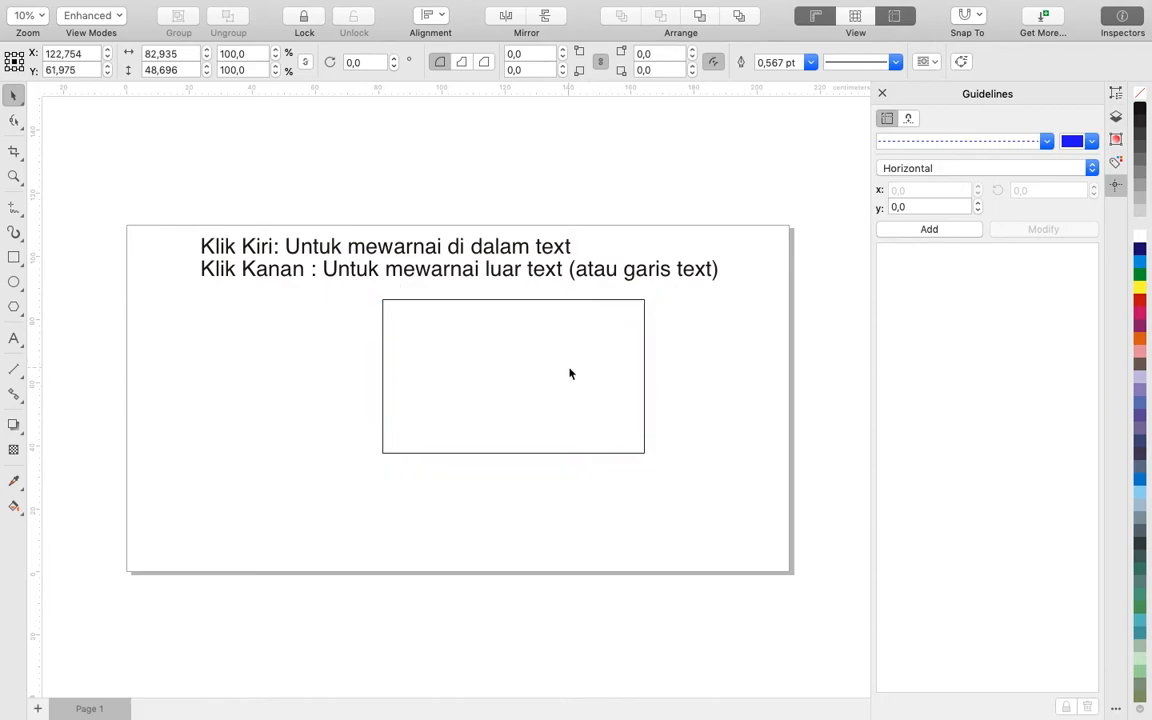
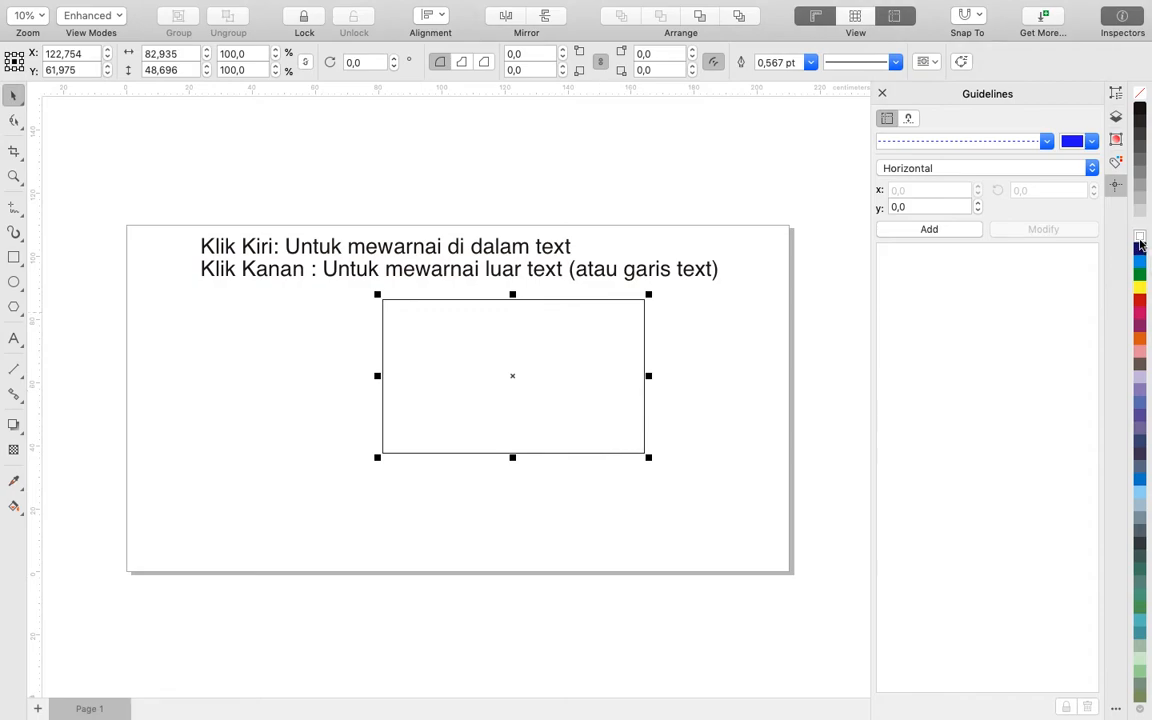
Try yellow and dark blue as the rectangle's fill, and return it to white.
{"action": "left_click", "coordinate": [1141, 288]}
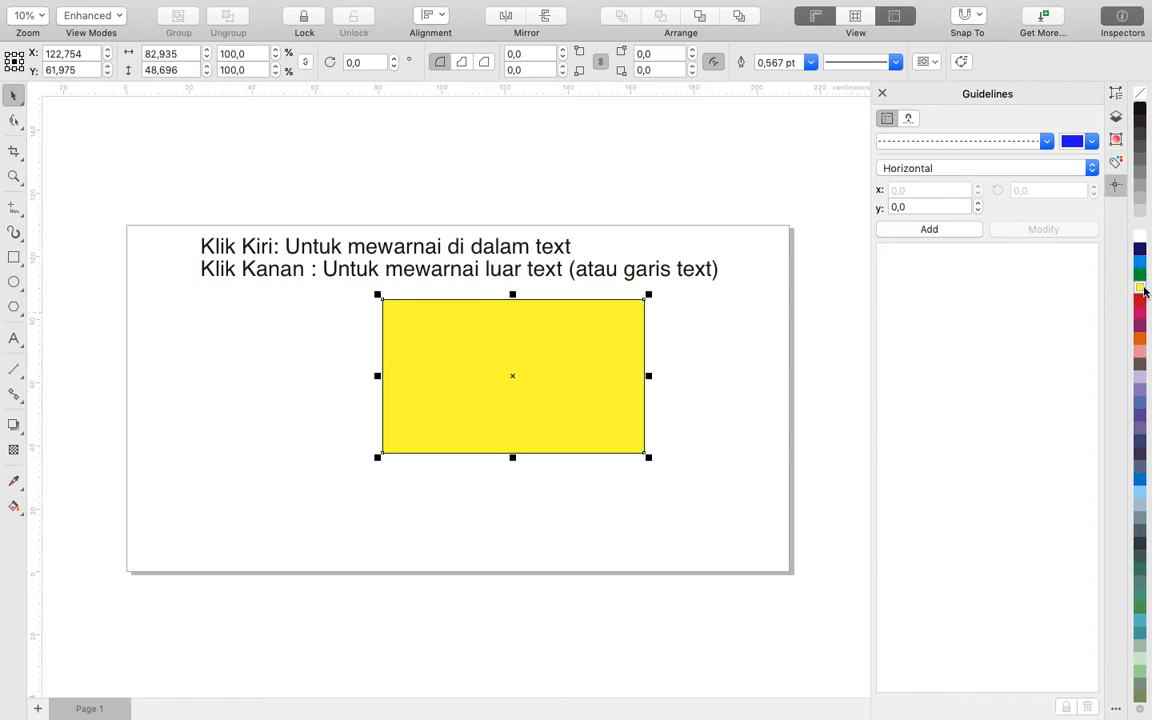
{"action": "left_click", "coordinate": [1140, 248]}
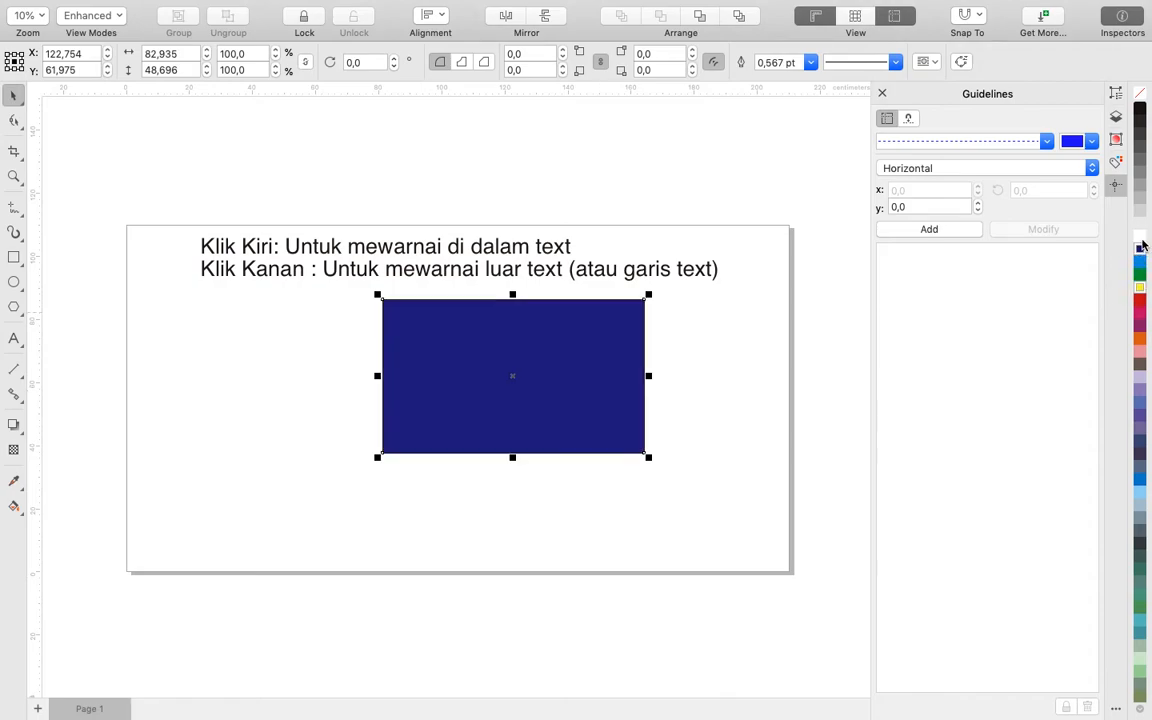
{"action": "left_click", "coordinate": [1140, 236]}
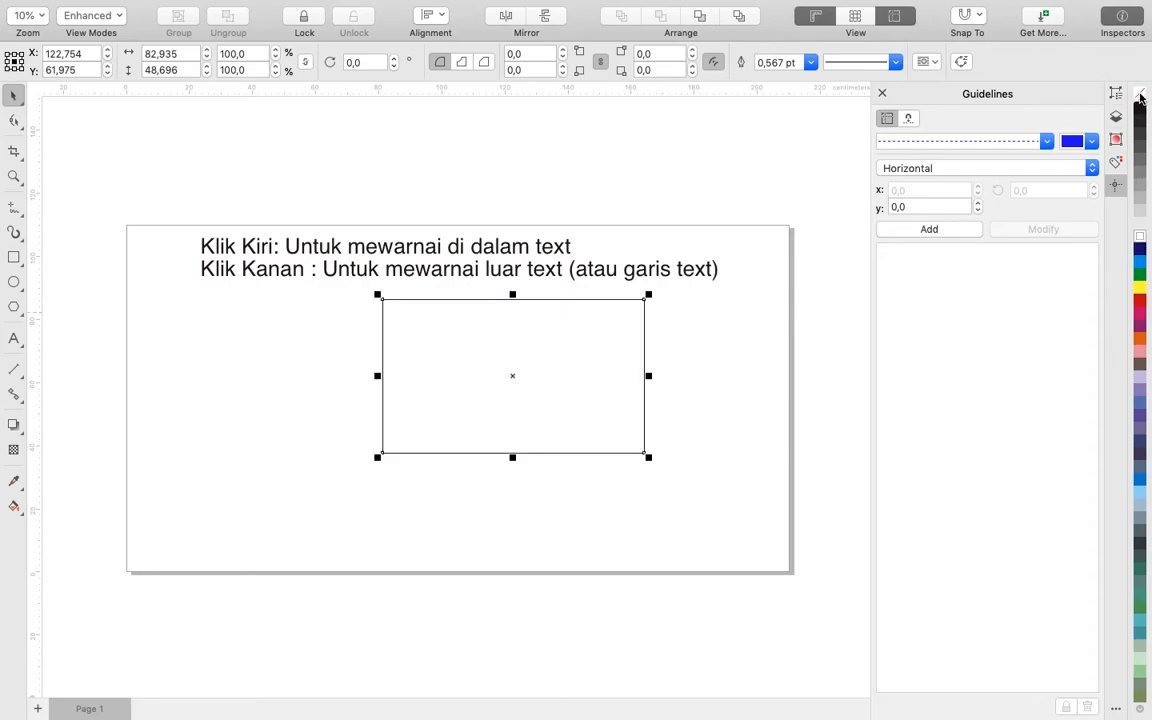
Move the white rectangle to the page's right half and draw a rectangle about 79 × 60 cm on the left half.
{"action": "left_click_drag", "start_coordinate": [530, 386], "coordinate": [594, 379]}
{"action": "left_click", "coordinate": [342, 411]}
{"action": "left_click", "coordinate": [14, 257]}
{"action": "left_click_drag", "start_coordinate": [148, 311], "coordinate": [395, 499]}
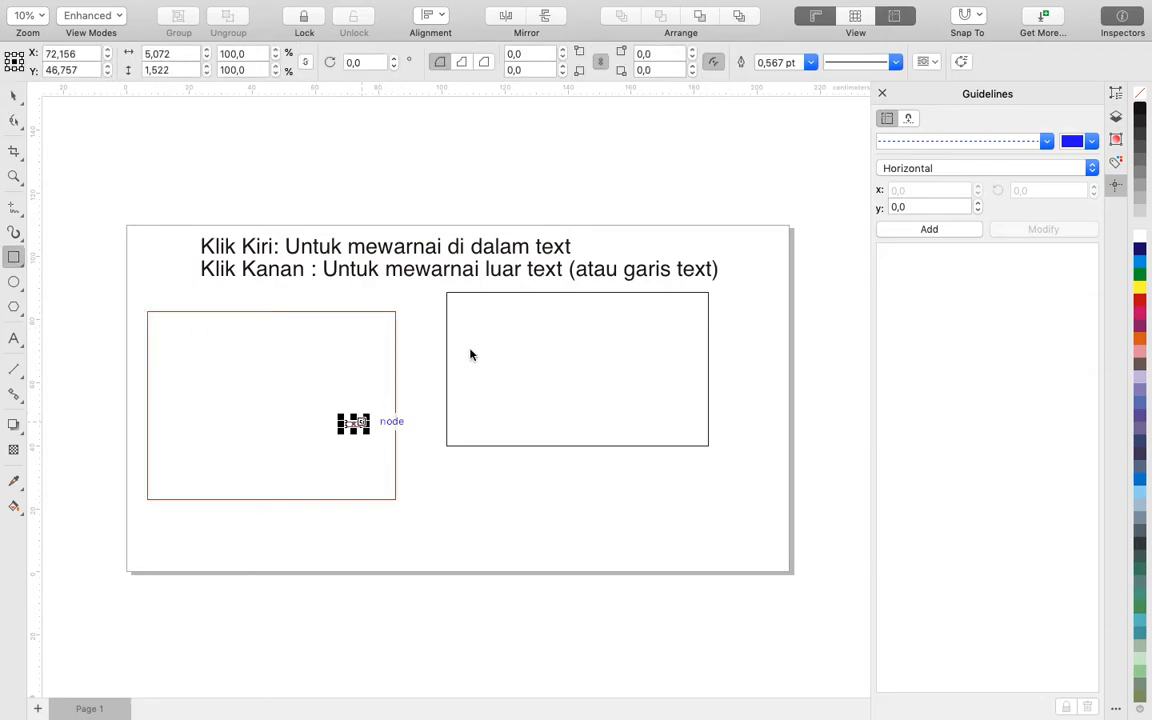
Delete the tiny stray rectangle inside the new rectangle on the page's left half.
{"action": "key", "text": "space"}
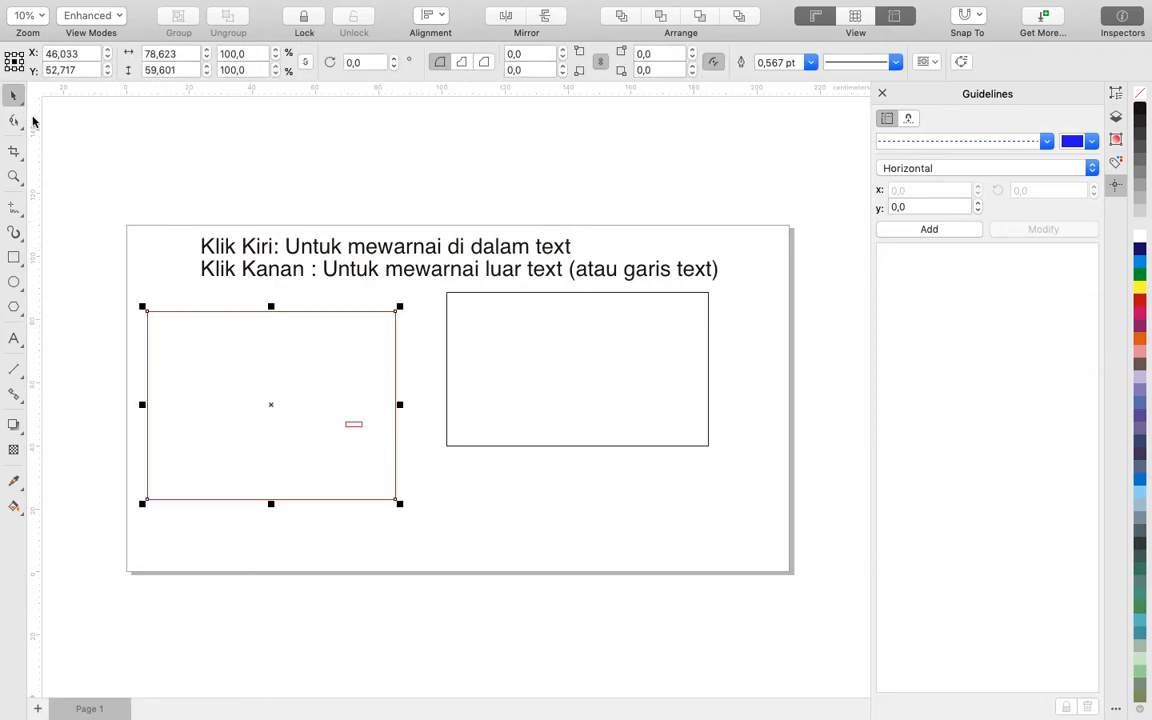
{"action": "left_click", "coordinate": [351, 426]}
{"action": "key", "text": "Delete"}
Give the new rectangle a black outline and a yellow fill, moving it slightly up and right.
{"action": "left_click", "coordinate": [329, 411]}
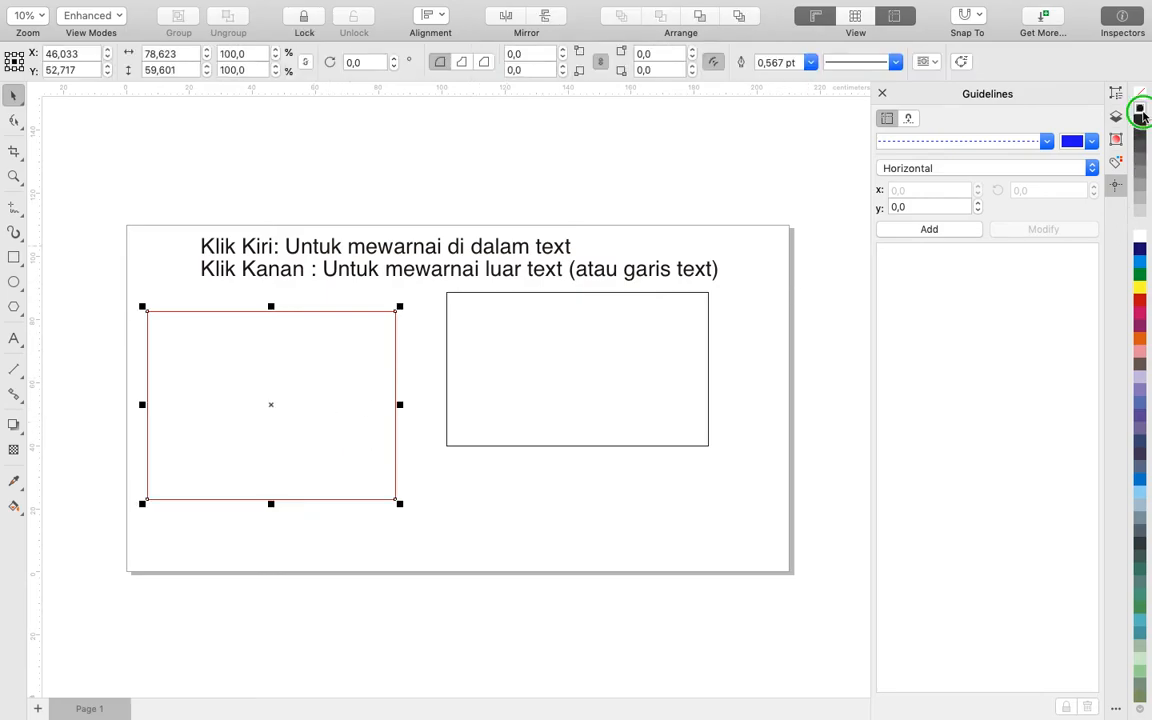
{"action": "right_click", "coordinate": [1140, 107]}
{"action": "left_click", "coordinate": [1101, 163]}
{"action": "left_click_drag", "start_coordinate": [306, 401], "coordinate": [336, 390]}
{"action": "left_click", "coordinate": [1140, 287]}
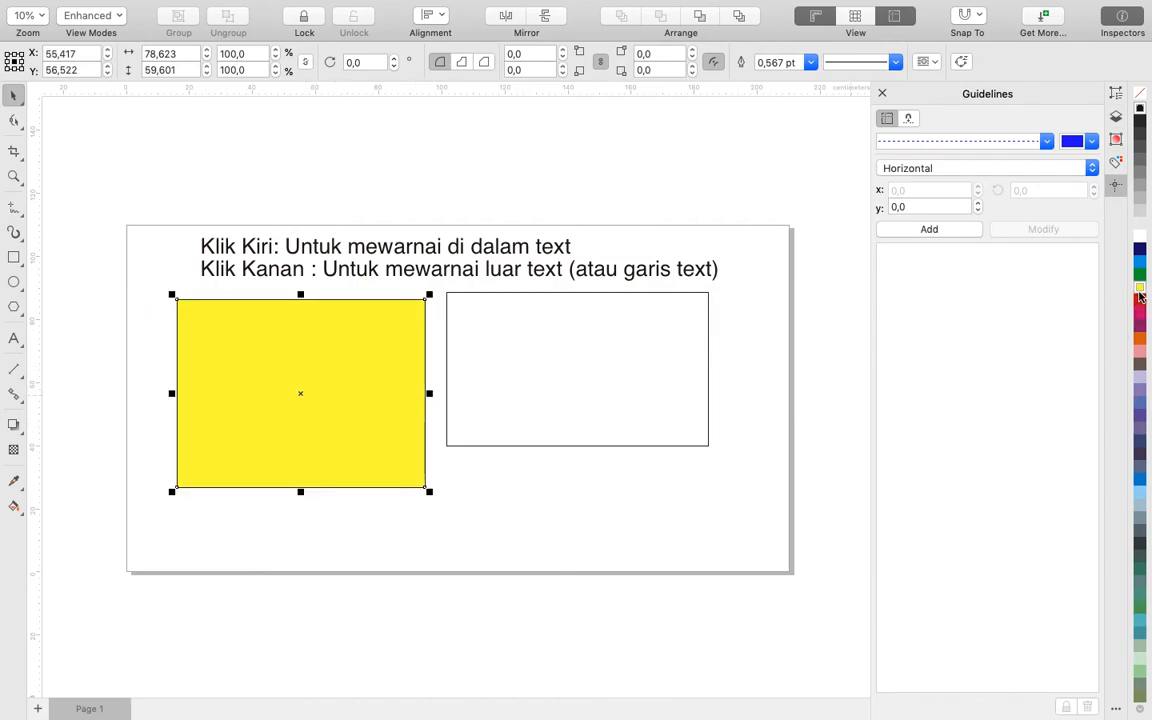
Overlap the white and yellow rectangles by moving each toward the other, and separate them again.
{"action": "left_click", "coordinate": [585, 447]}
{"action": "left_click_drag", "start_coordinate": [569, 381], "coordinate": [398, 432]}
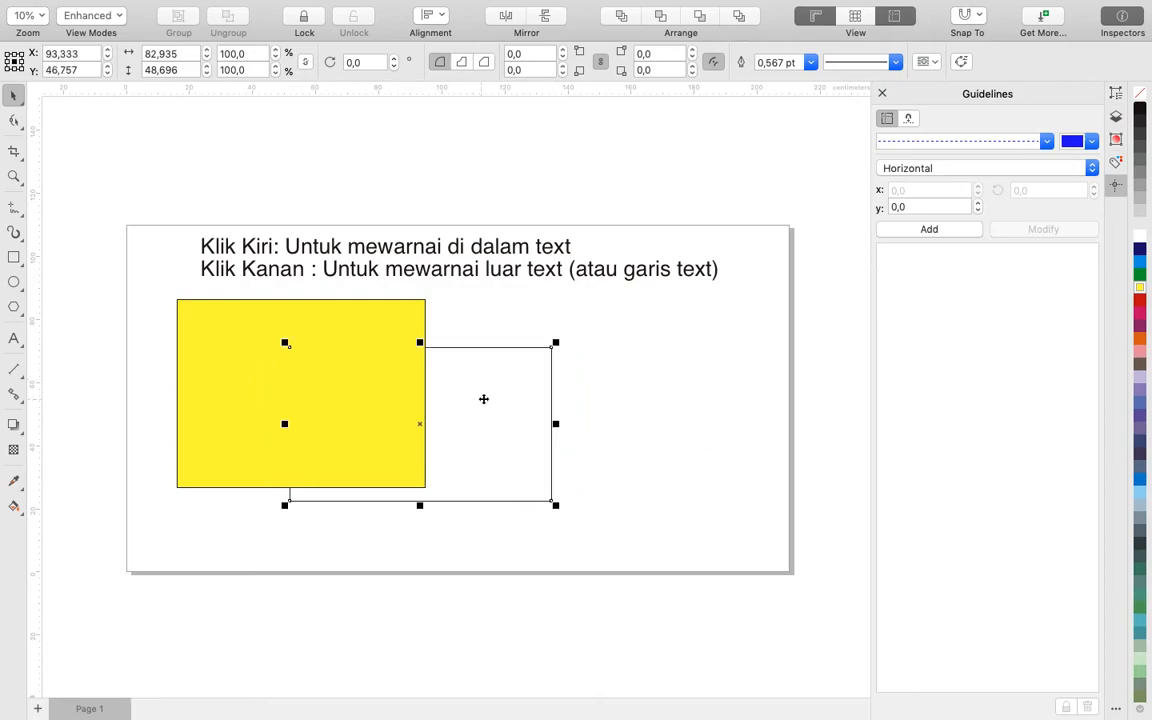
{"action": "left_click_drag", "start_coordinate": [511, 405], "coordinate": [663, 354]}
{"action": "left_click_drag", "start_coordinate": [340, 386], "coordinate": [476, 391]}
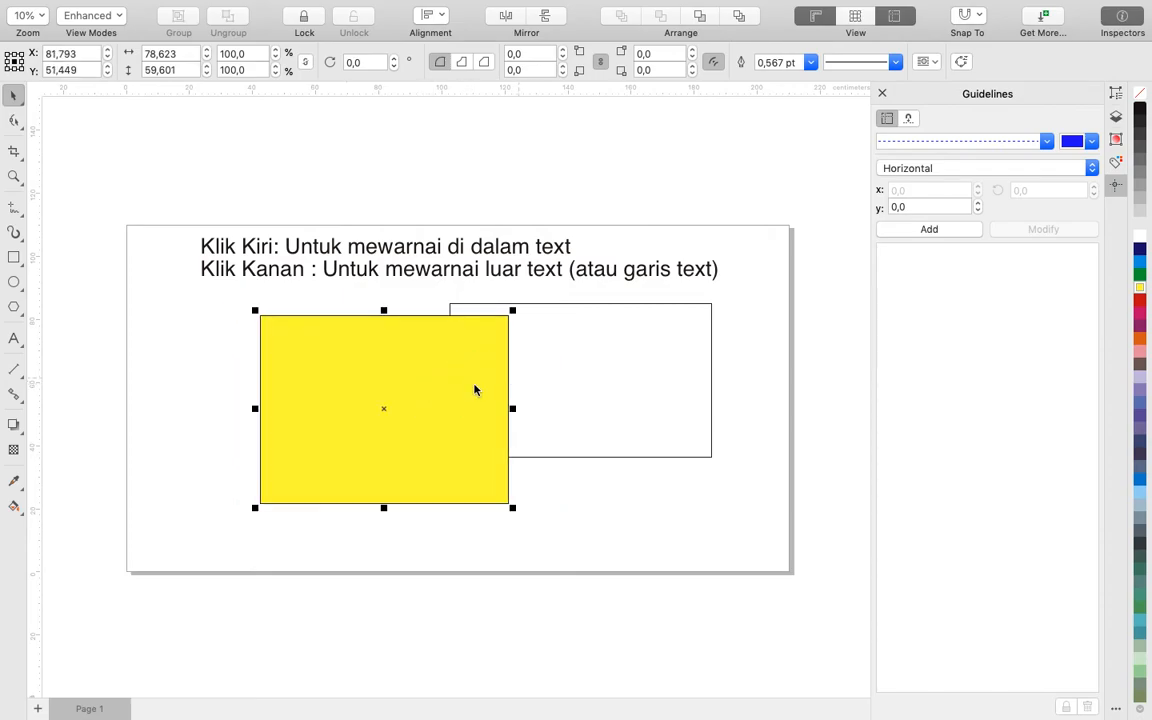
{"action": "left_click", "coordinate": [604, 374]}
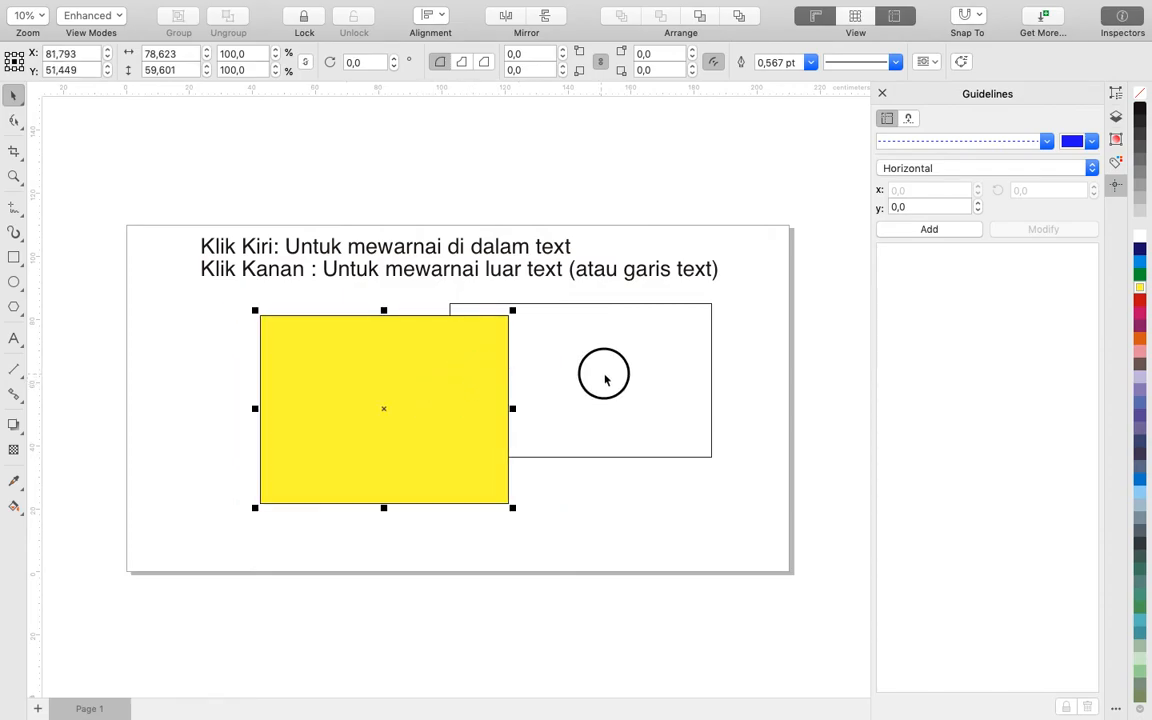
{"action": "left_click_drag", "start_coordinate": [414, 392], "coordinate": [326, 373]}
Fill the white rectangle with red and move the yellow rectangle over its left part.
{"action": "left_click", "coordinate": [611, 355]}
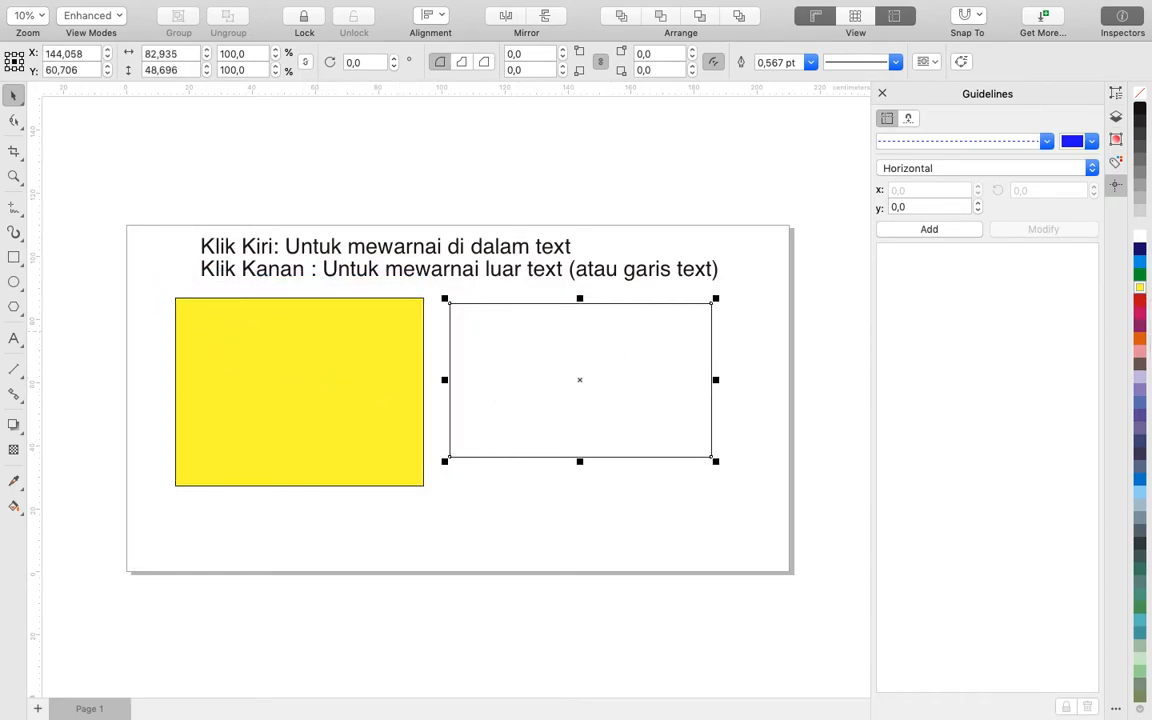
{"action": "left_click", "coordinate": [1140, 302]}
{"action": "left_click_drag", "start_coordinate": [576, 368], "coordinate": [569, 381]}
{"action": "left_click", "coordinate": [771, 373]}
{"action": "left_click_drag", "start_coordinate": [367, 365], "coordinate": [443, 374]}
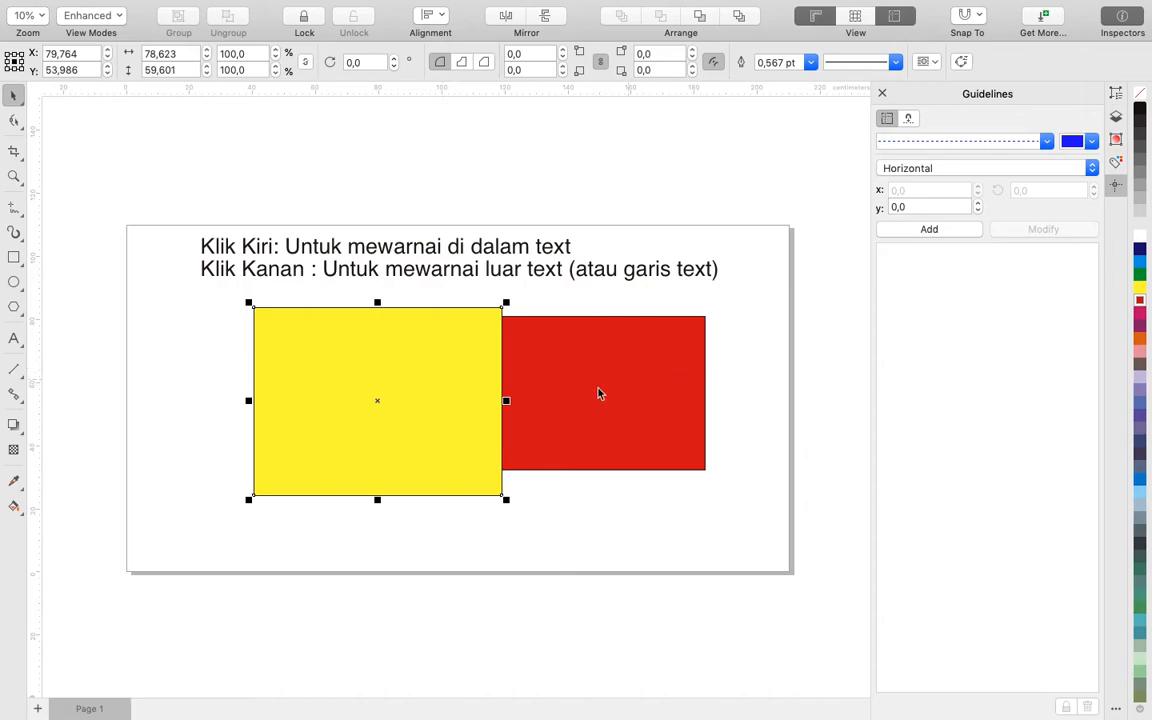
{"action": "left_click", "coordinate": [134, 331]}
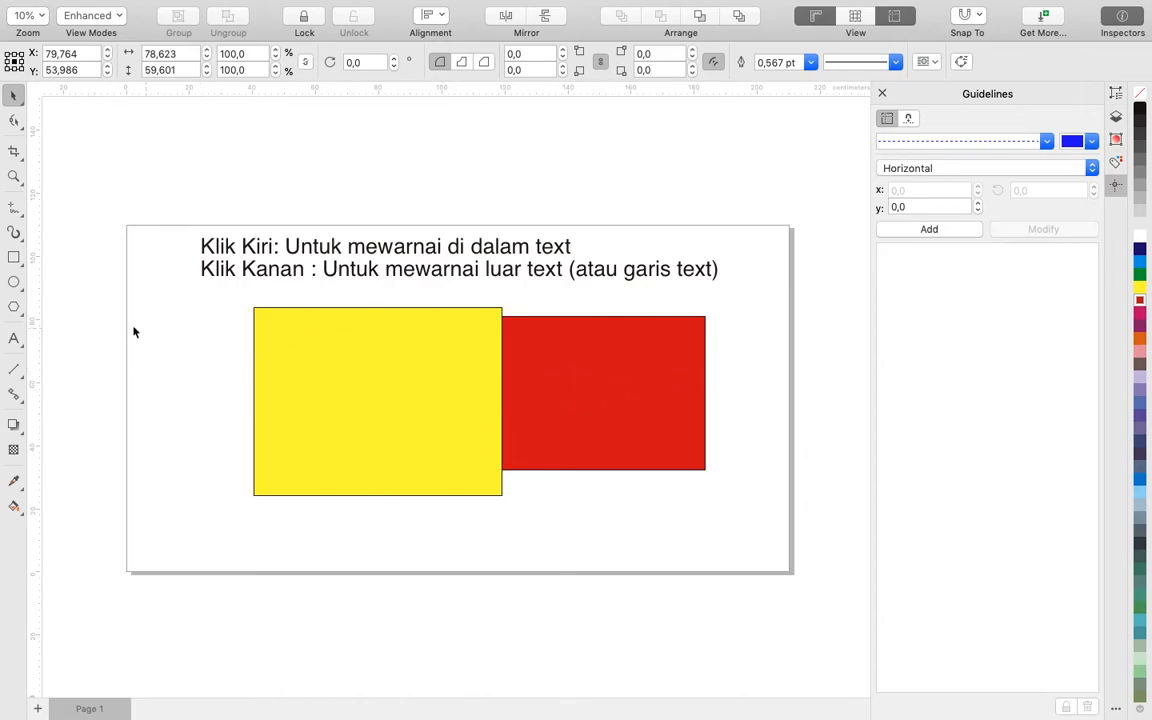
Draw an ellipse about 49 × 56 cm over the yellow rectangle's left edge, with a black outline and green fill.
{"action": "left_click", "coordinate": [14, 283]}
{"action": "left_click_drag", "start_coordinate": [197, 304], "coordinate": [360, 490]}
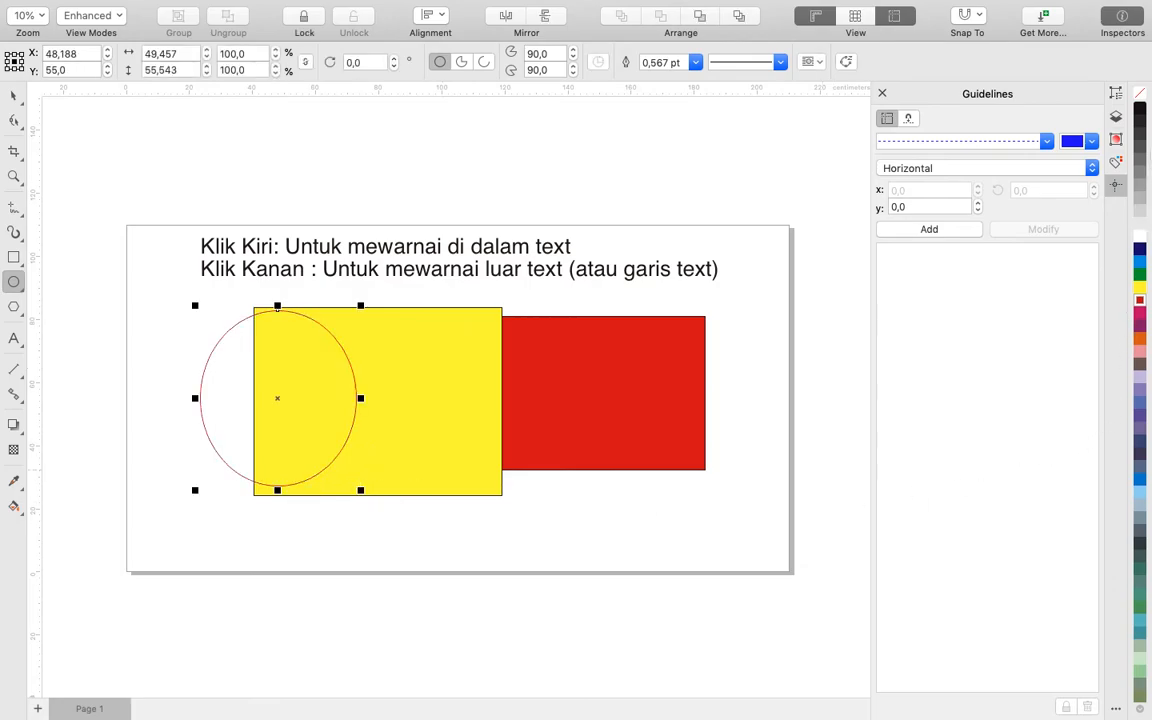
{"action": "right_click", "coordinate": [1140, 107]}
{"action": "left_click", "coordinate": [1101, 164]}
{"action": "left_click", "coordinate": [1140, 271]}
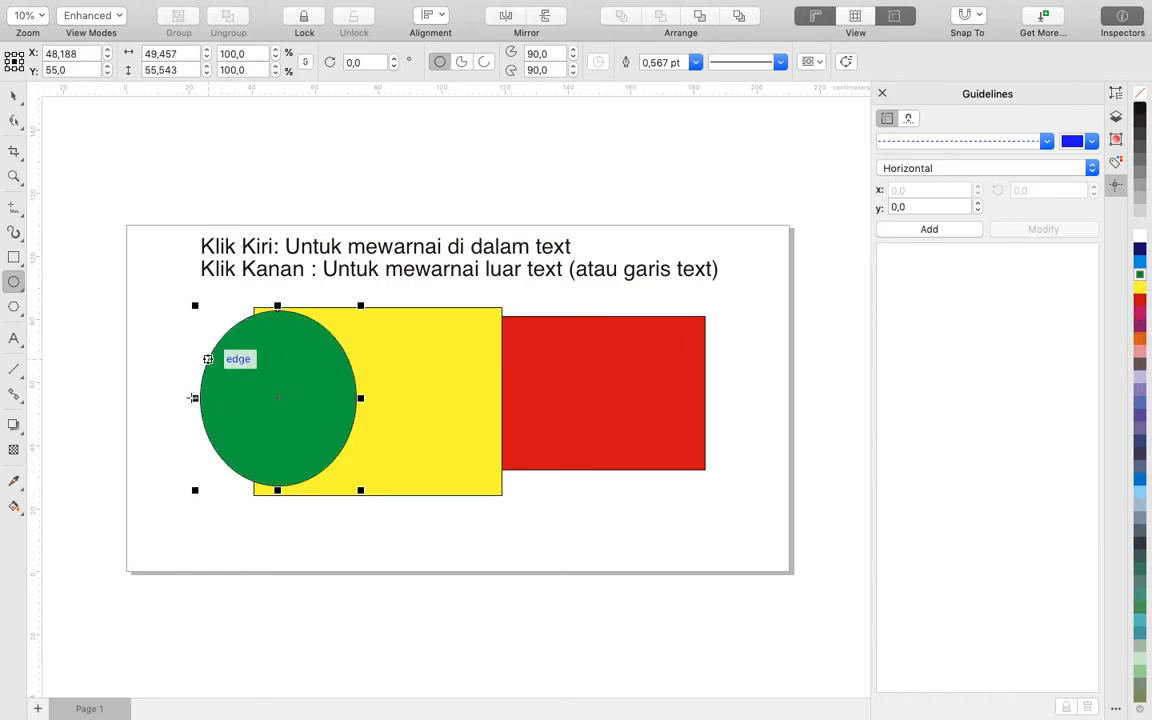
Move the green ellipse over the lower part of the boundary between the yellow and red rectangles.
{"action": "left_click", "coordinate": [14, 95]}
{"action": "left_click", "coordinate": [262, 380]}
{"action": "left_click_drag", "start_coordinate": [334, 392], "coordinate": [543, 427]}
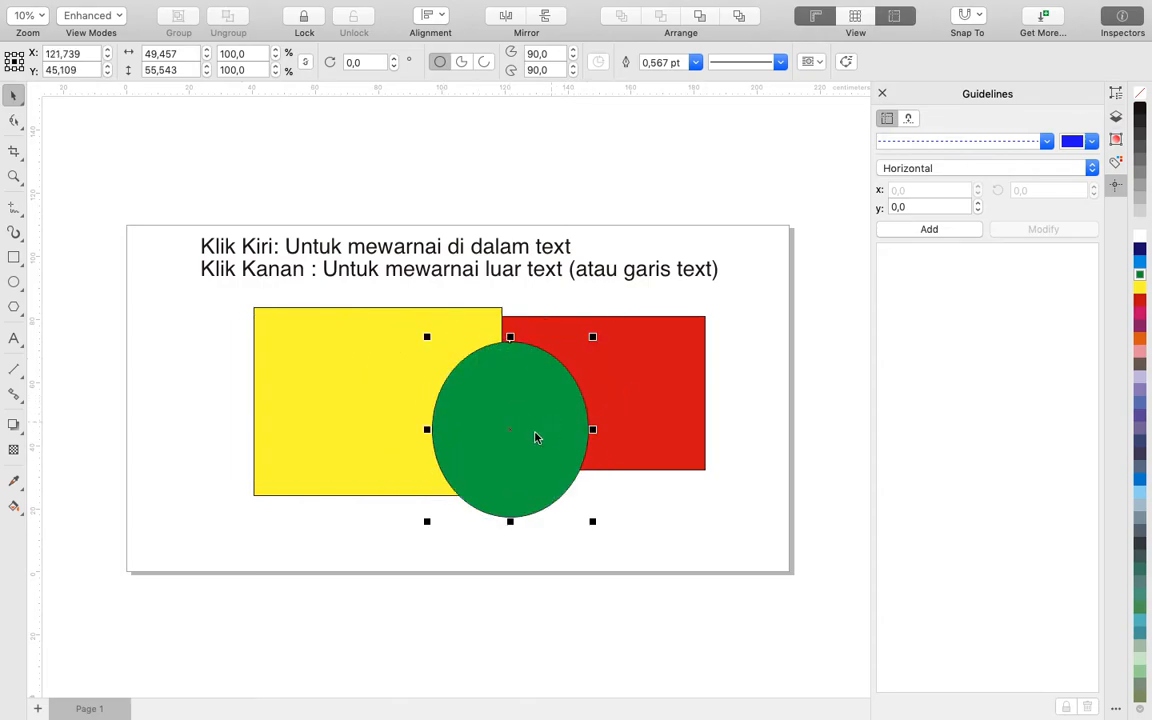
{"action": "left_click", "coordinate": [726, 395]}
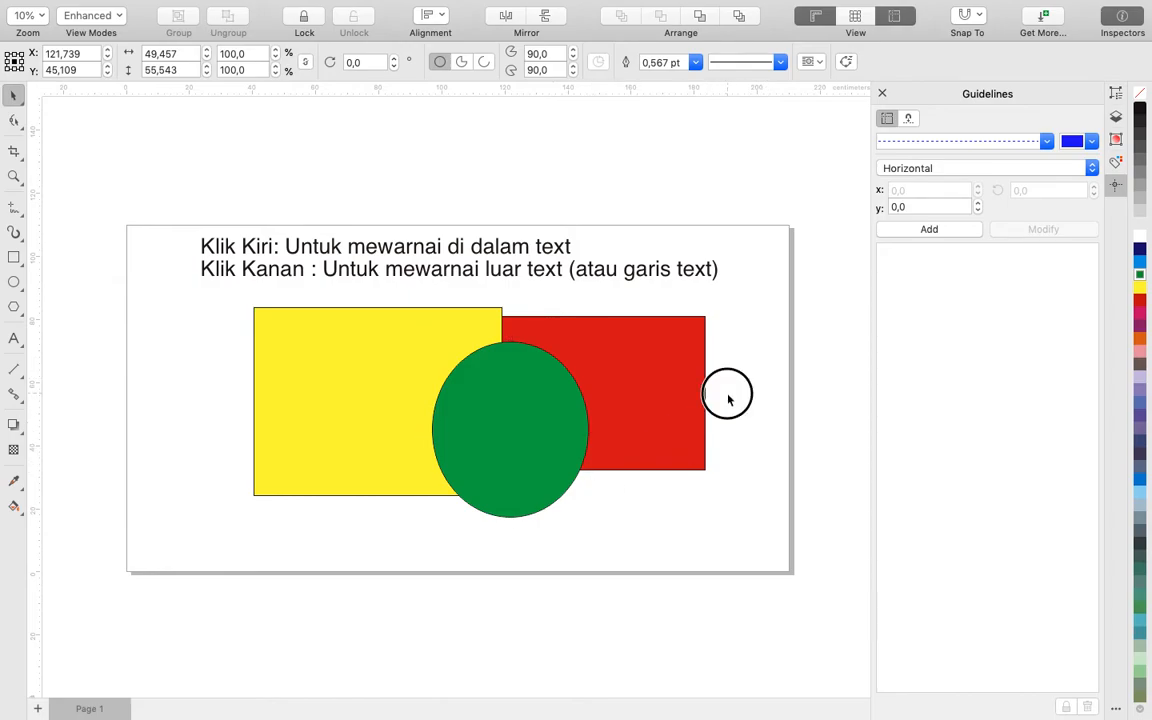
Resize the green ellipse to a nearly round shape of about 55 × 54 cm.
{"action": "left_click", "coordinate": [519, 414]}
{"action": "mouse_move", "coordinate": [593, 336]}
{"action": "left_mouse_down"}
{"action": "mouse_move", "coordinate": [643, 329]}
{"action": "mouse_move", "coordinate": [591, 339]}
{"action": "left_mouse_up"}
{"action": "left_click_drag", "start_coordinate": [591, 430], "coordinate": [610, 432]}
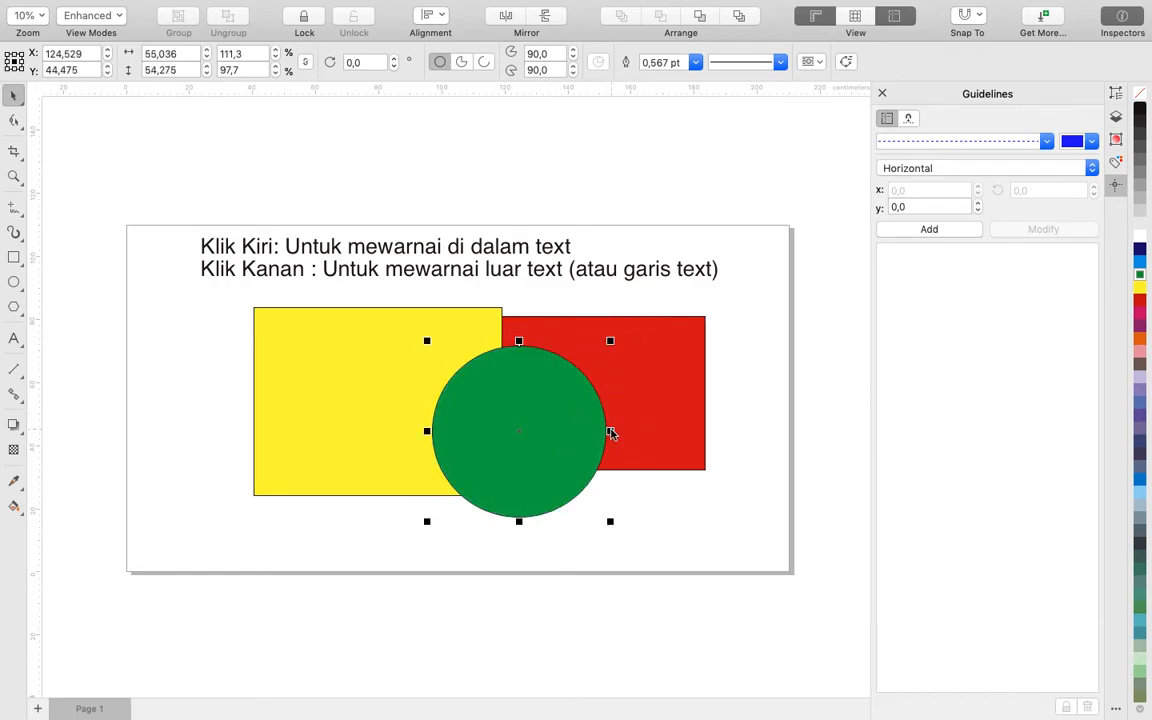
Move the green circle up and left over the yellow rectangle, and back right to cover mostly the red one.
{"action": "left_click_drag", "start_coordinate": [533, 424], "coordinate": [509, 395]}
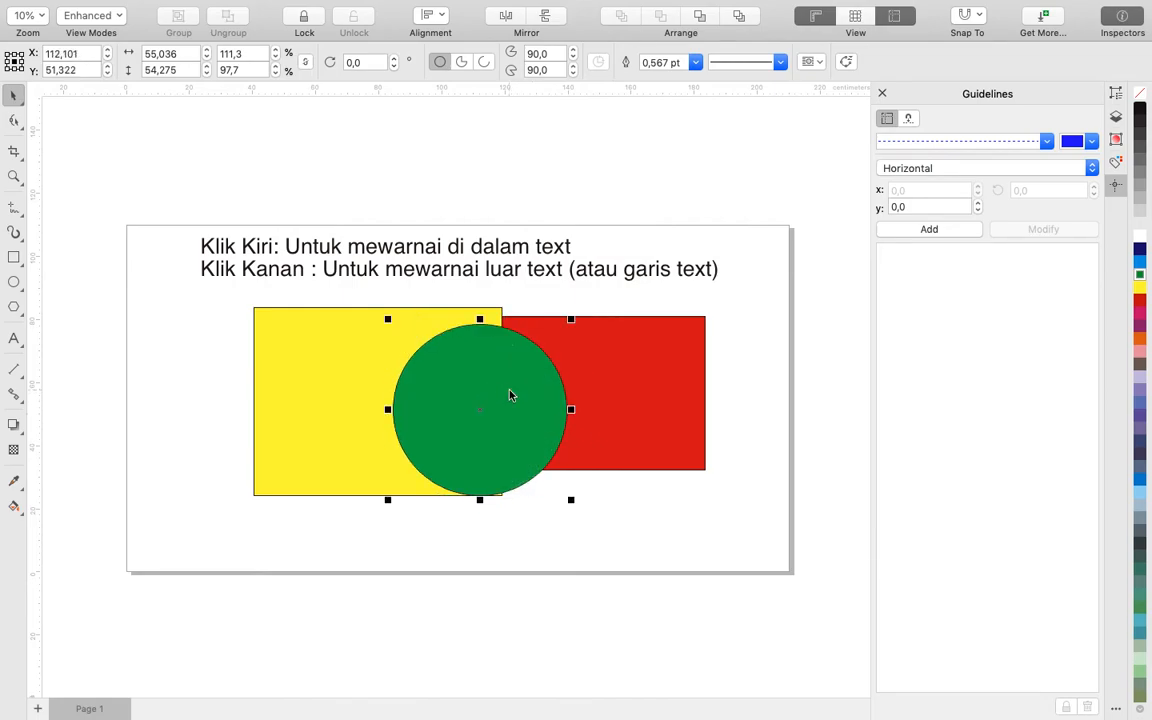
{"action": "left_click", "coordinate": [776, 363]}
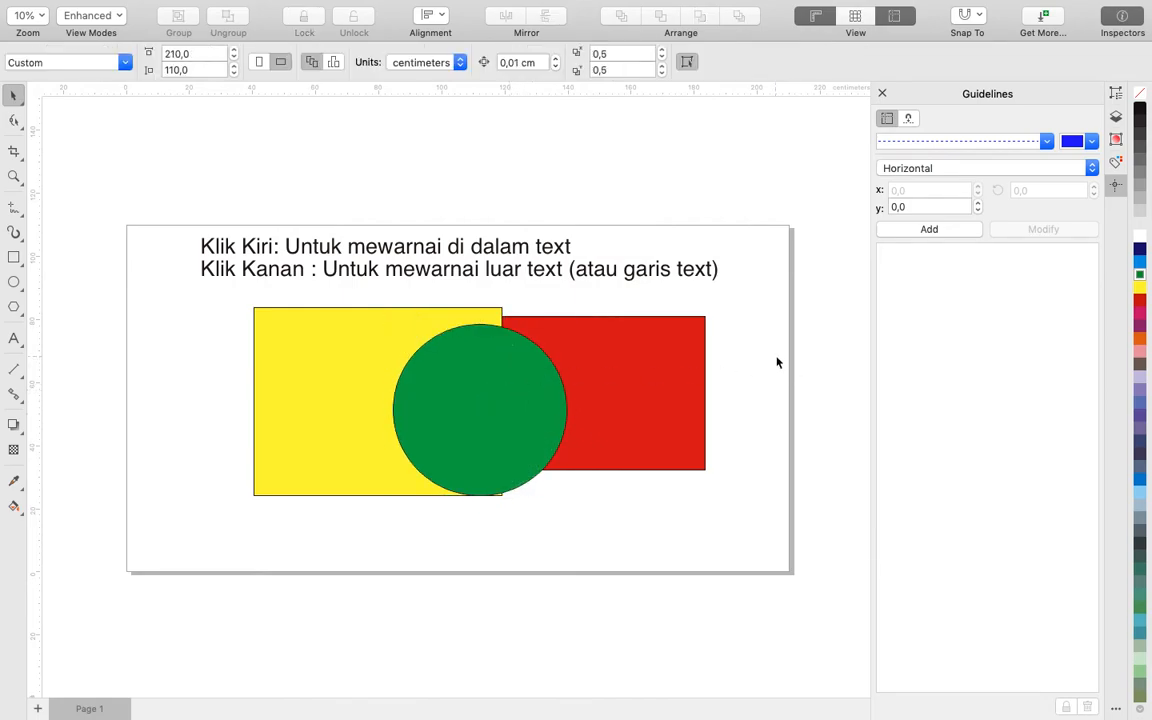
{"action": "left_click_drag", "start_coordinate": [510, 377], "coordinate": [582, 377]}
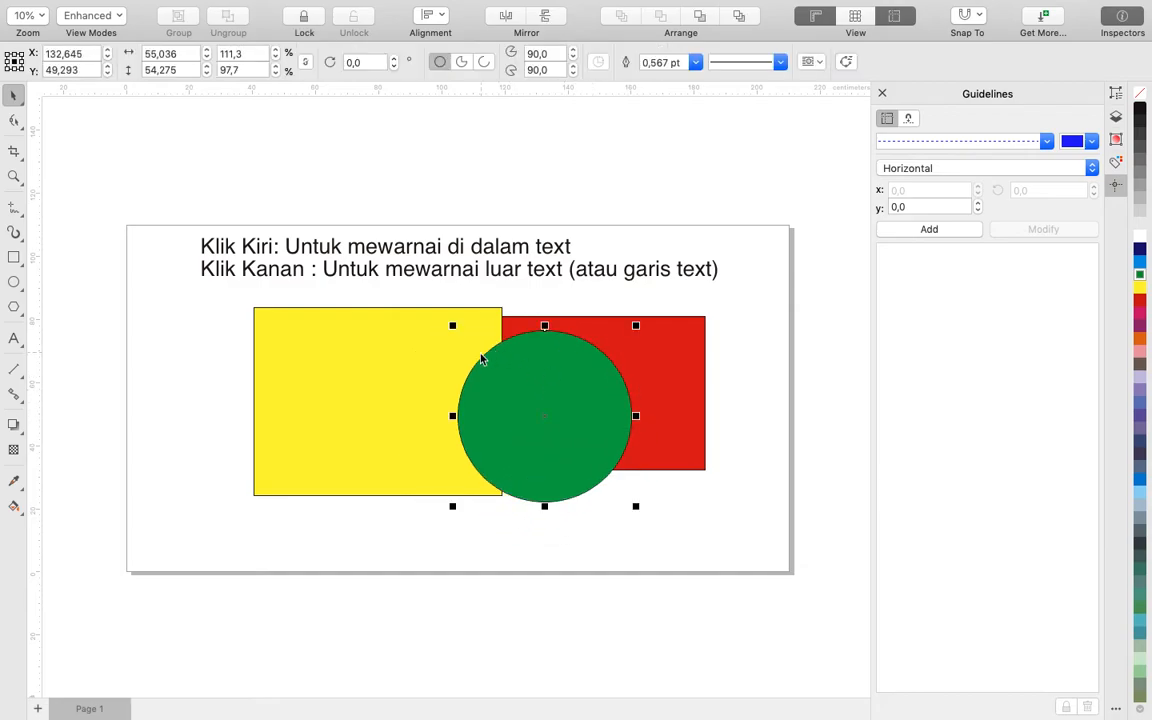
Move the yellow rectangle left, clear of the red one, and place the green circle over the red rectangle's left side.
{"action": "left_click_drag", "start_coordinate": [391, 361], "coordinate": [308, 351]}
{"action": "left_click_drag", "start_coordinate": [533, 418], "coordinate": [296, 437]}
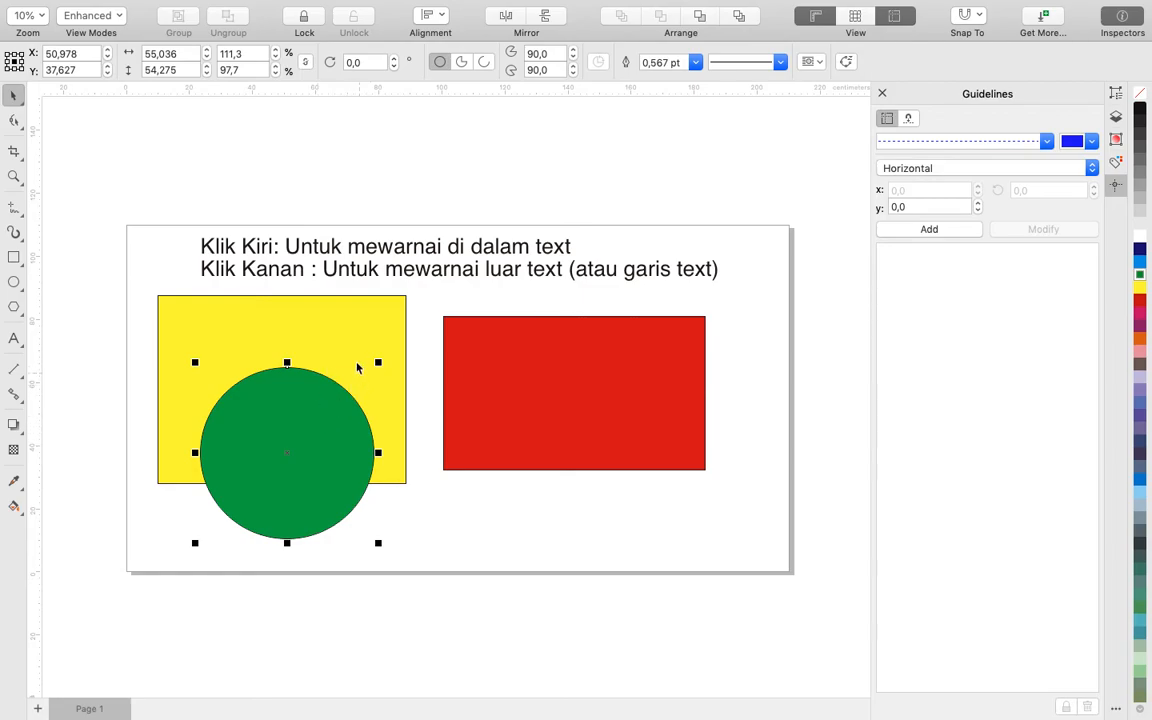
{"action": "left_click_drag", "start_coordinate": [318, 414], "coordinate": [528, 383]}
{"action": "right_click", "coordinate": [499, 385]}
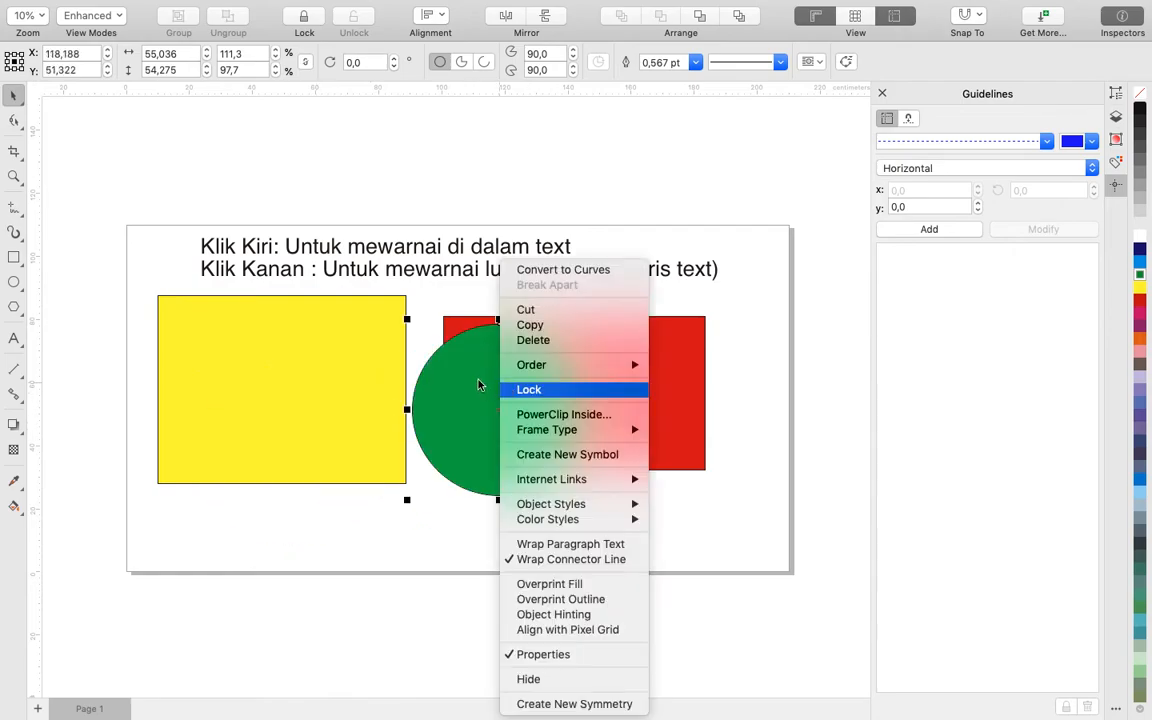
{"action": "mouse_move", "coordinate": [590, 368]}
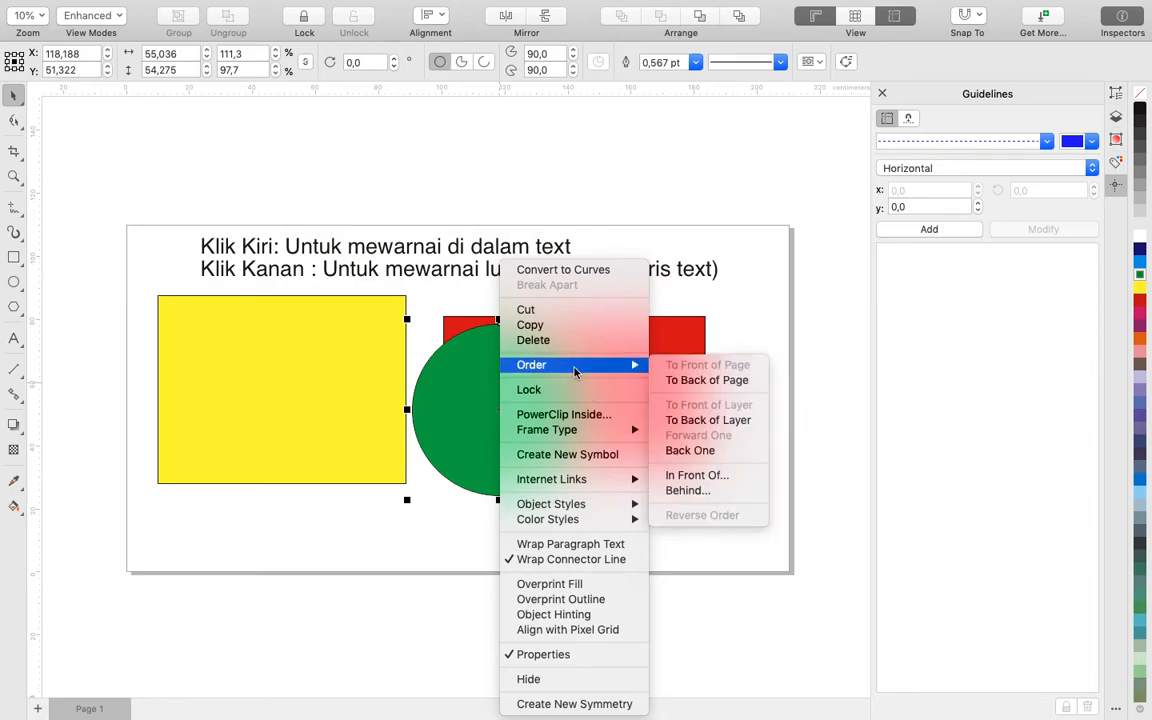
{"action": "left_click", "coordinate": [738, 321]}
Nudge the yellow rectangle slightly up and right, and position the green circle across the facing edges of both rectangles.
{"action": "left_click_drag", "start_coordinate": [504, 400], "coordinate": [437, 381]}
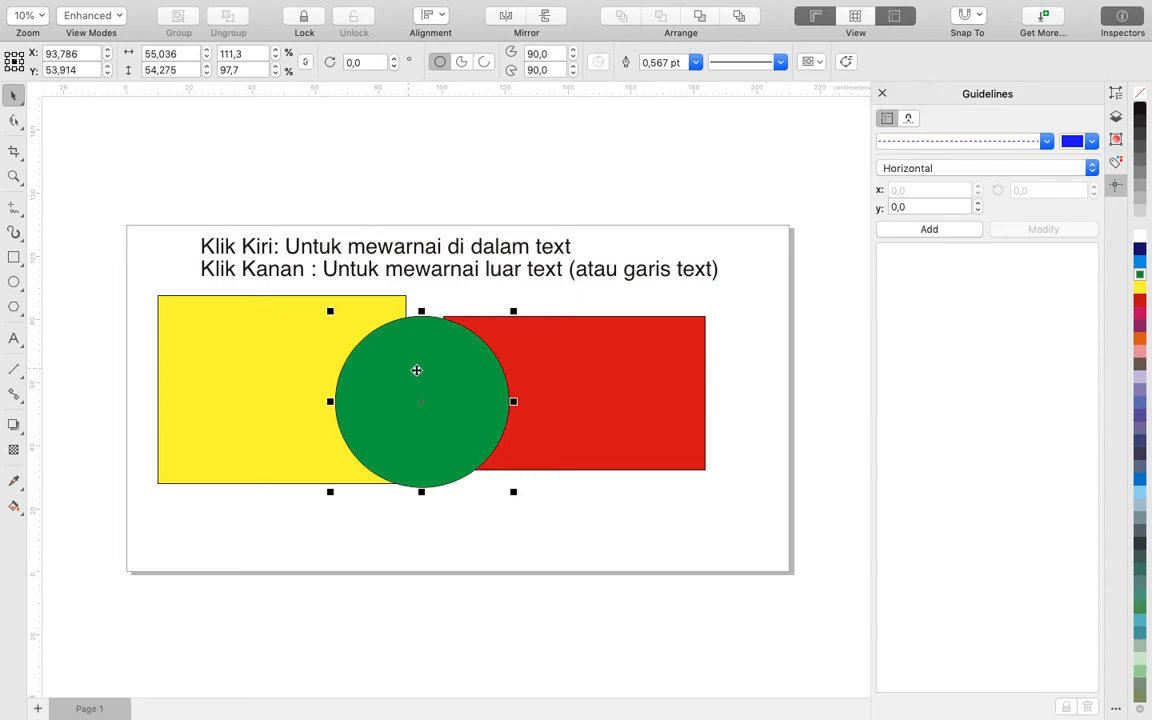
{"action": "left_click_drag", "start_coordinate": [430, 365], "coordinate": [457, 368]}
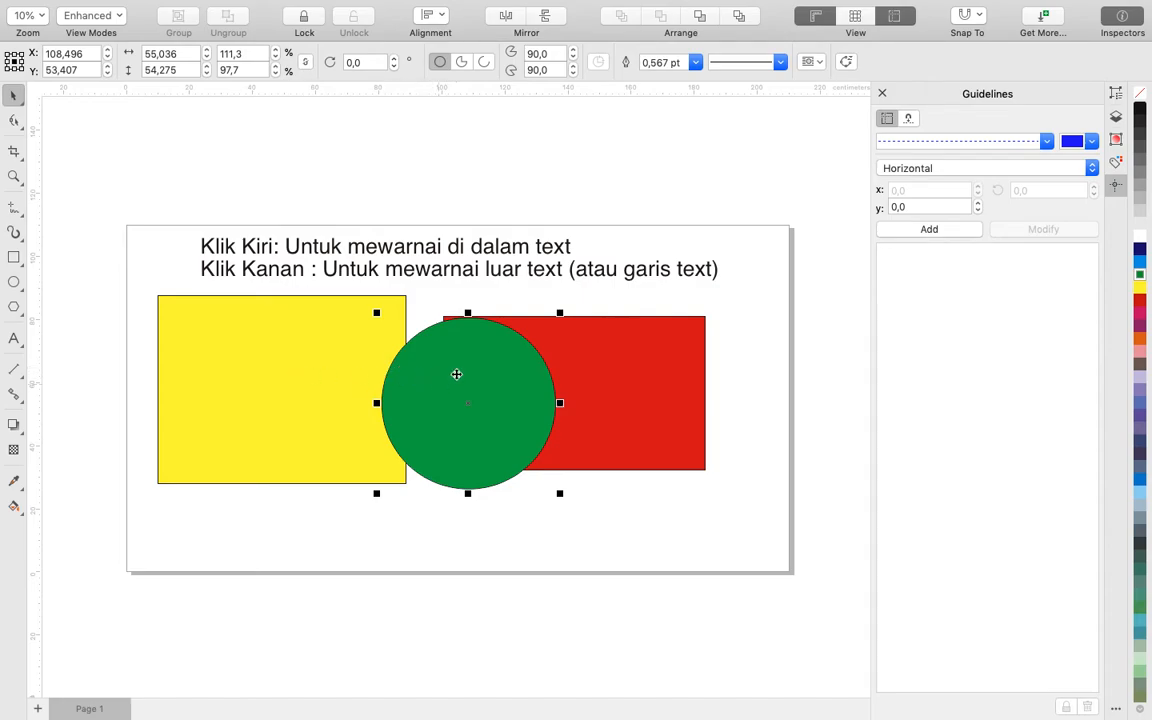
{"action": "left_click", "coordinate": [250, 365]}
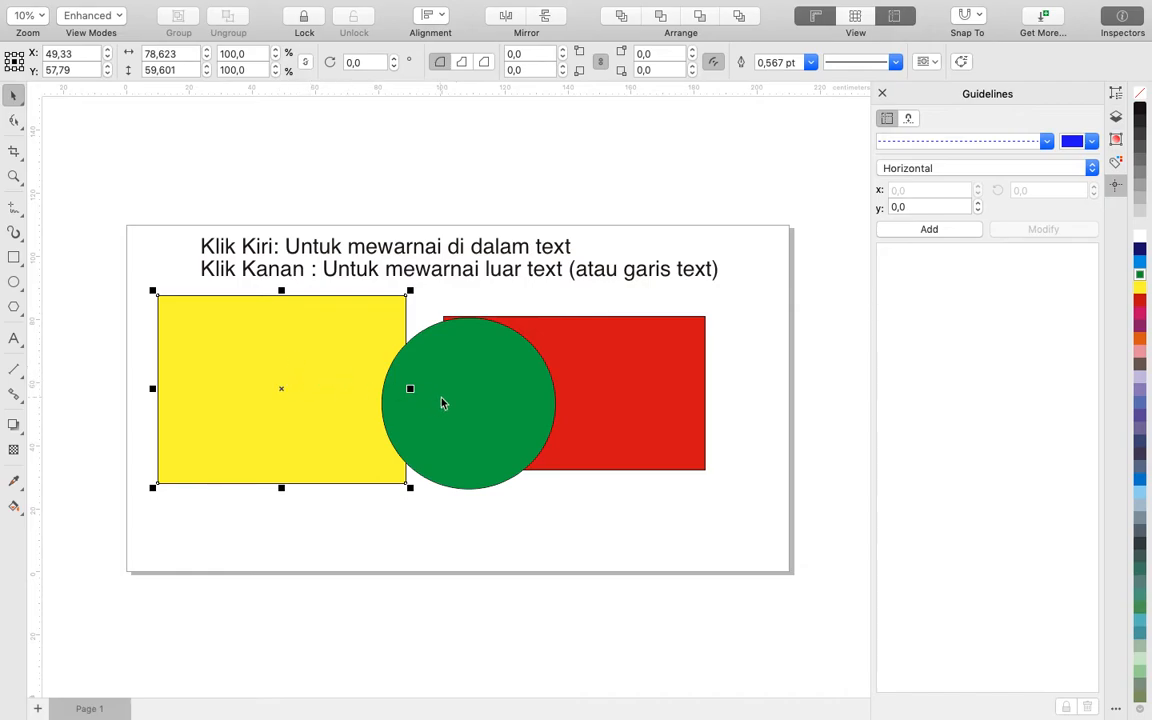
{"action": "left_click_drag", "start_coordinate": [458, 393], "coordinate": [501, 388]}
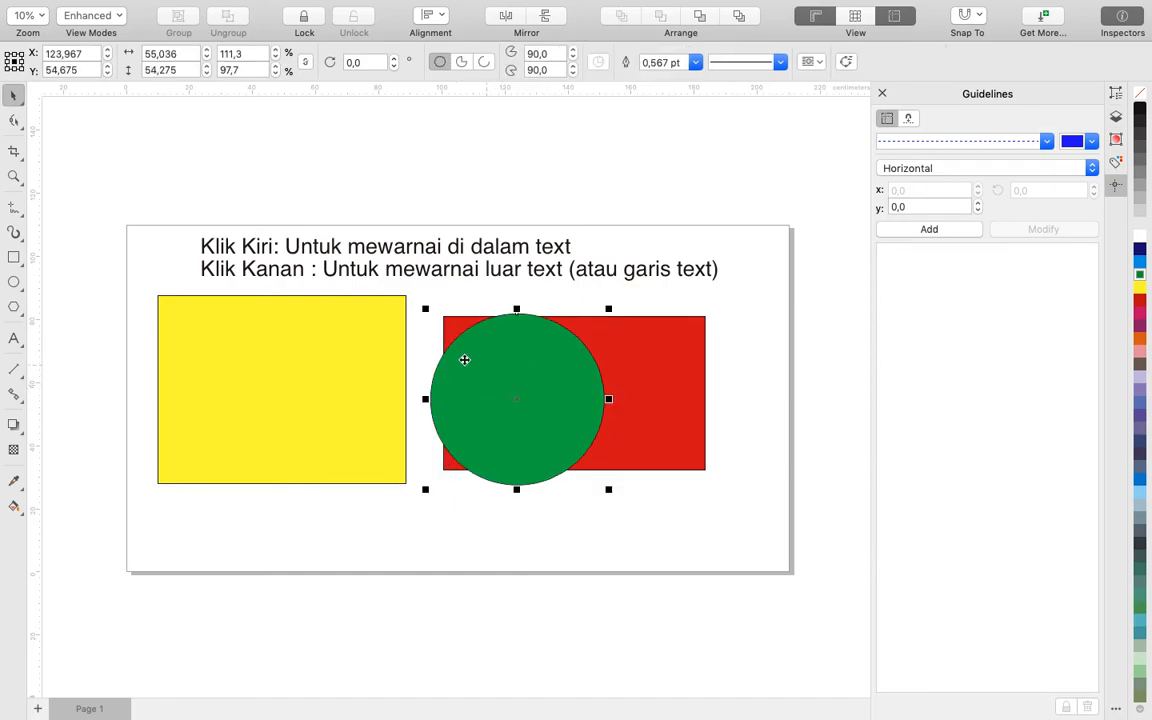
{"action": "left_click", "coordinate": [312, 381]}
{"action": "mouse_move", "coordinate": [313, 380]}
{"action": "left_mouse_down"}
{"action": "mouse_move", "coordinate": [386, 388]}
{"action": "mouse_move", "coordinate": [316, 375]}
{"action": "left_mouse_up"}
{"action": "left_click_drag", "start_coordinate": [512, 393], "coordinate": [430, 380]}
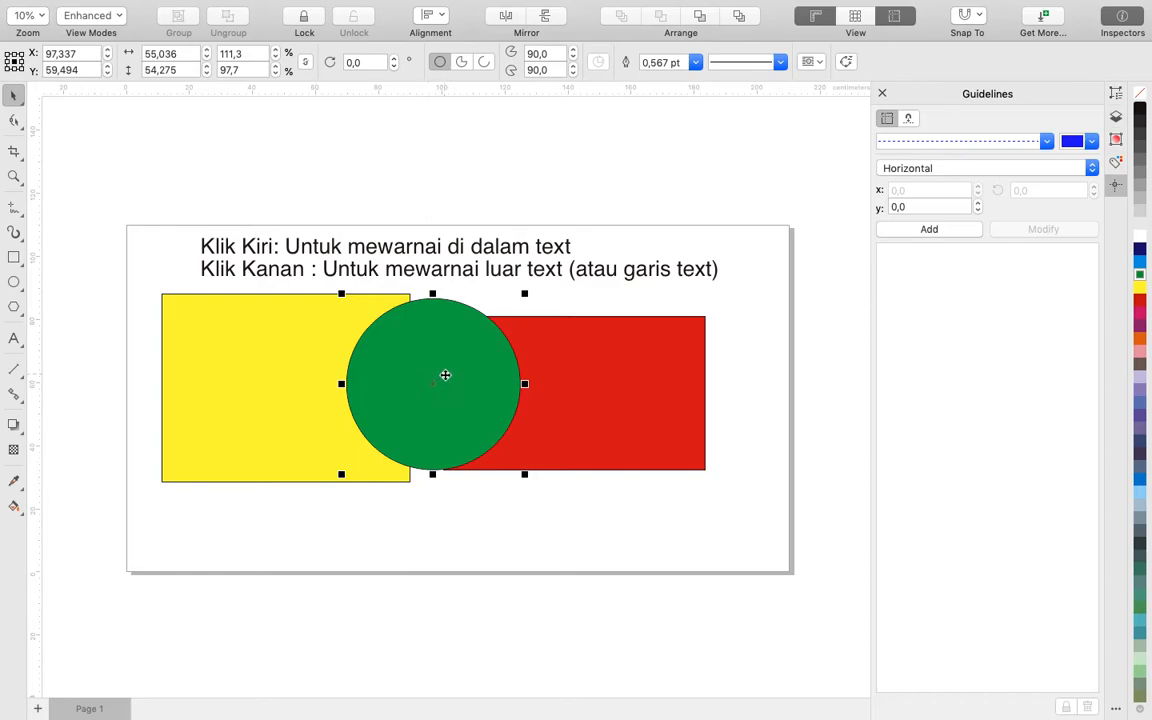
Order the green circle behind the yellow rectangle.
{"action": "right_click", "coordinate": [446, 379]}
{"action": "mouse_move", "coordinate": [545, 370]}
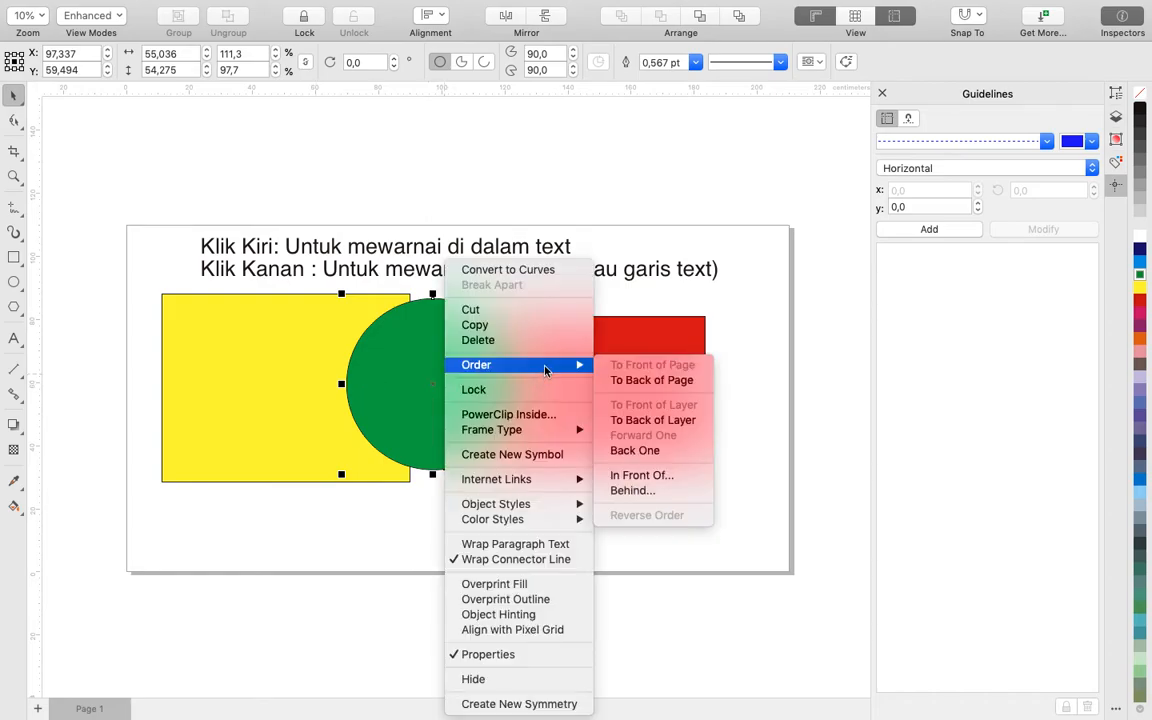
{"action": "left_click", "coordinate": [679, 494]}
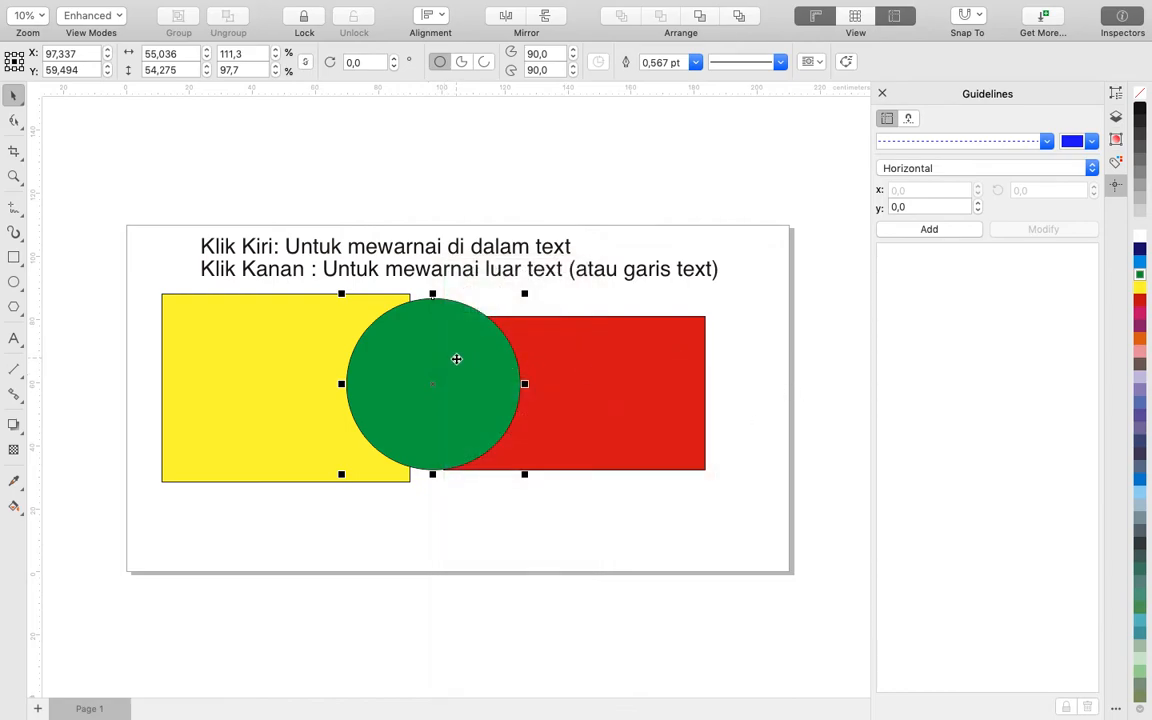
{"action": "right_click", "coordinate": [456, 364]}
{"action": "mouse_move", "coordinate": [512, 366]}
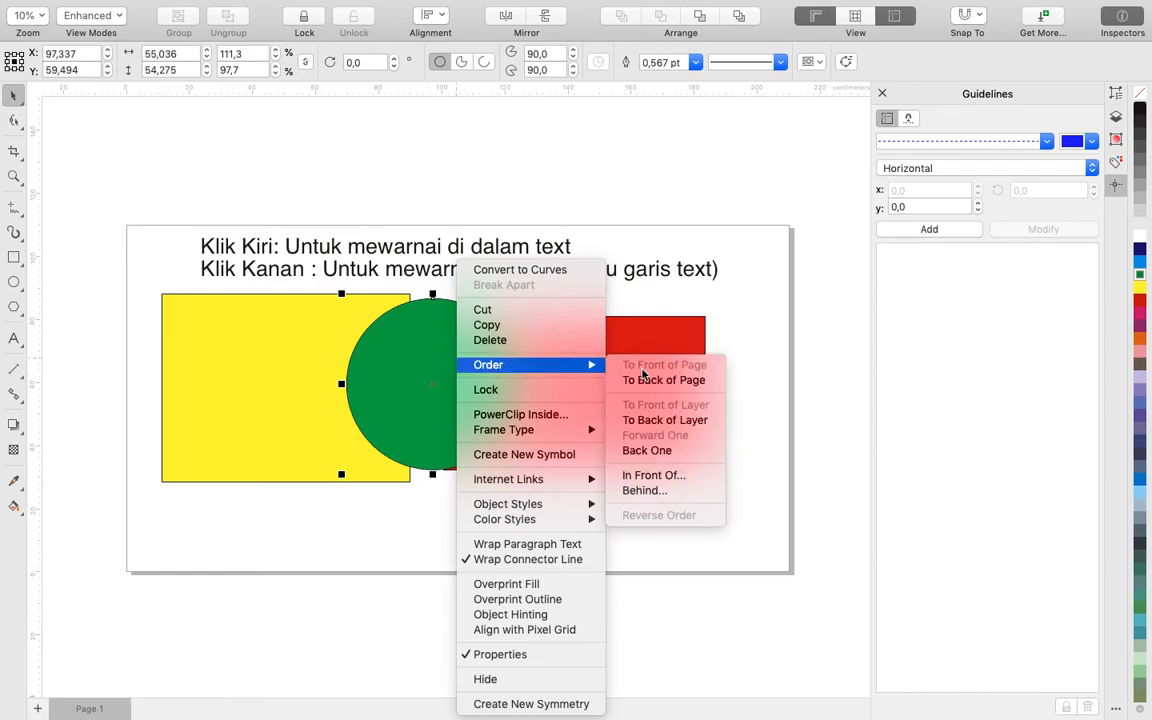
{"action": "left_click", "coordinate": [666, 491]}
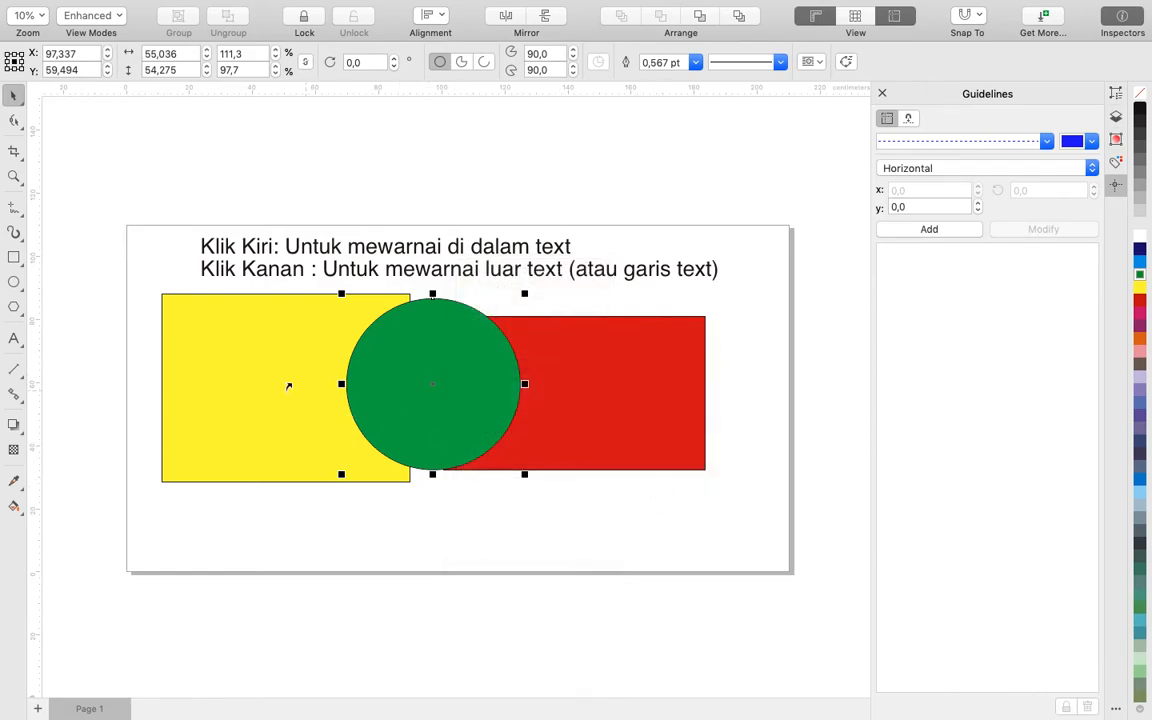
{"action": "left_click", "coordinate": [214, 364]}
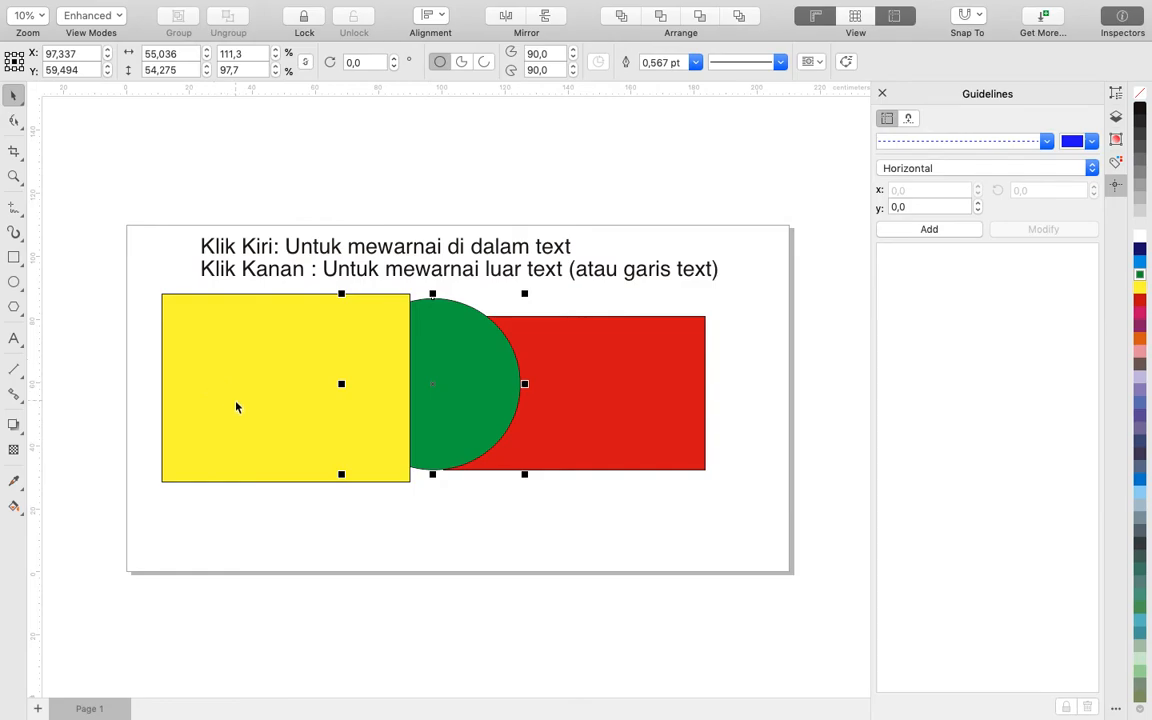
Move the yellow rectangle right over the left part of the red one, and leave the green circle partly behind the yellow rectangle's left edge.
{"action": "left_click_drag", "start_coordinate": [478, 355], "coordinate": [351, 366]}
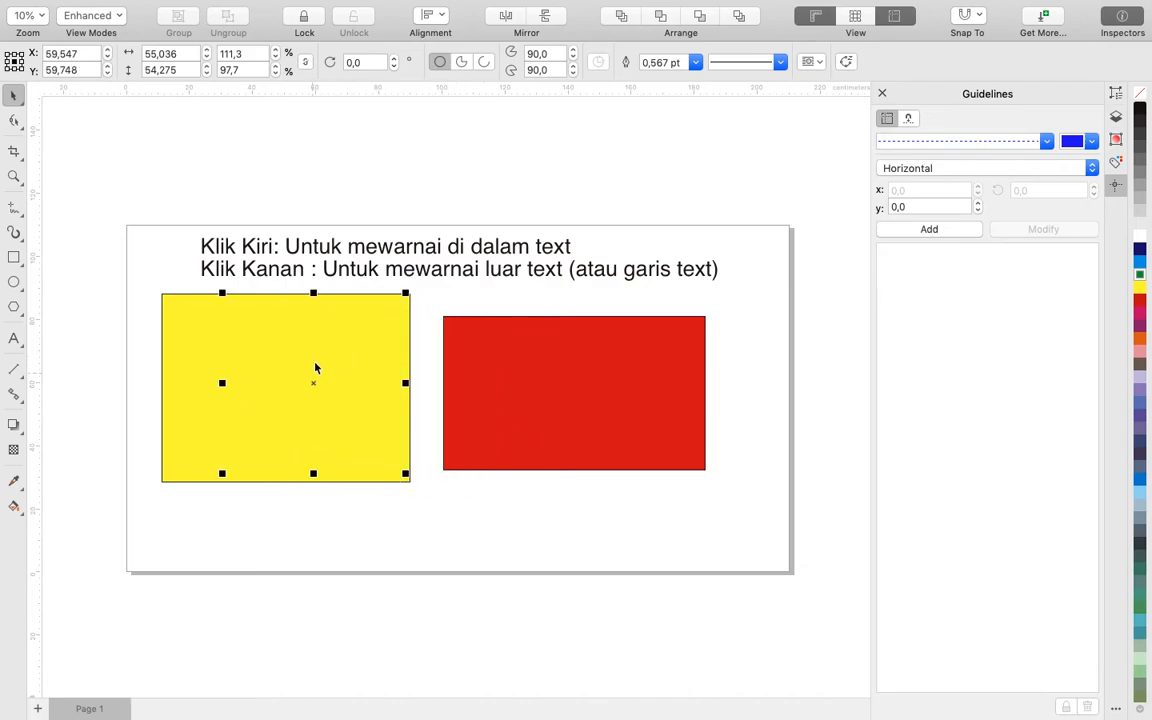
{"action": "left_click", "coordinate": [404, 386]}
{"action": "left_click", "coordinate": [463, 473]}
{"action": "left_click", "coordinate": [442, 450]}
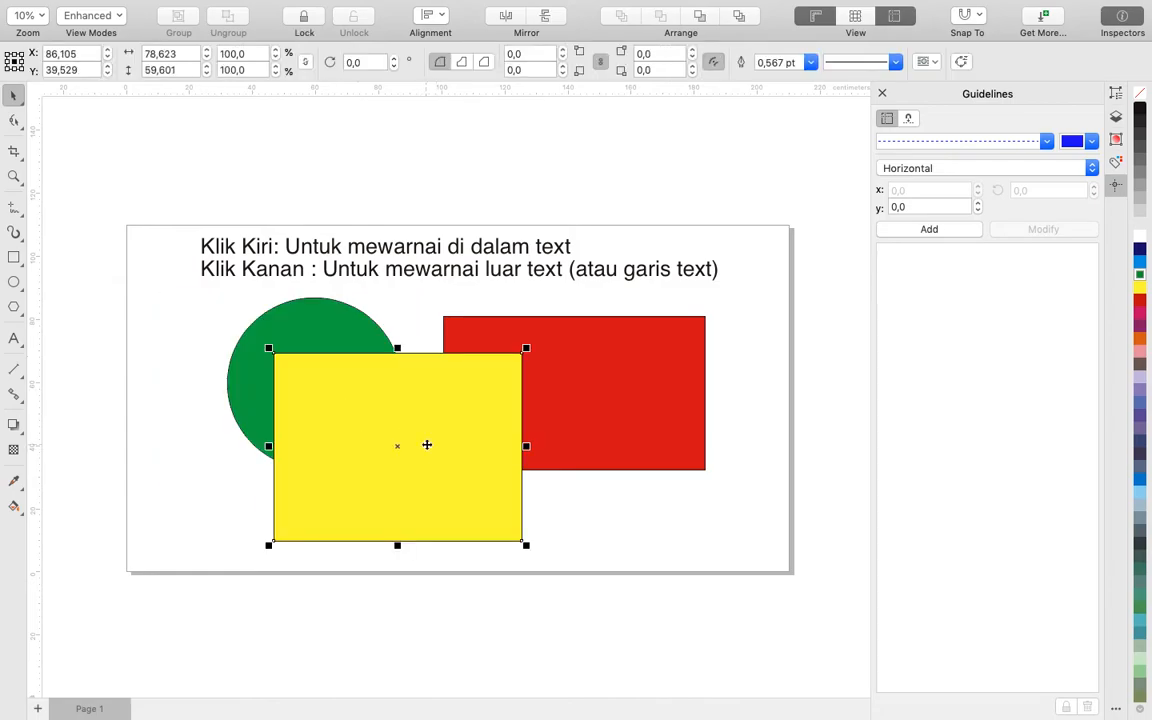
{"action": "left_click_drag", "start_coordinate": [427, 445], "coordinate": [447, 391]}
{"action": "left_click", "coordinate": [460, 390]}
{"action": "left_click_drag", "start_coordinate": [513, 366], "coordinate": [468, 355]}
{"action": "mouse_move", "coordinate": [277, 378]}
{"action": "left_mouse_down"}
{"action": "mouse_move", "coordinate": [257, 375]}
{"action": "mouse_move", "coordinate": [270, 386]}
{"action": "left_mouse_up"}
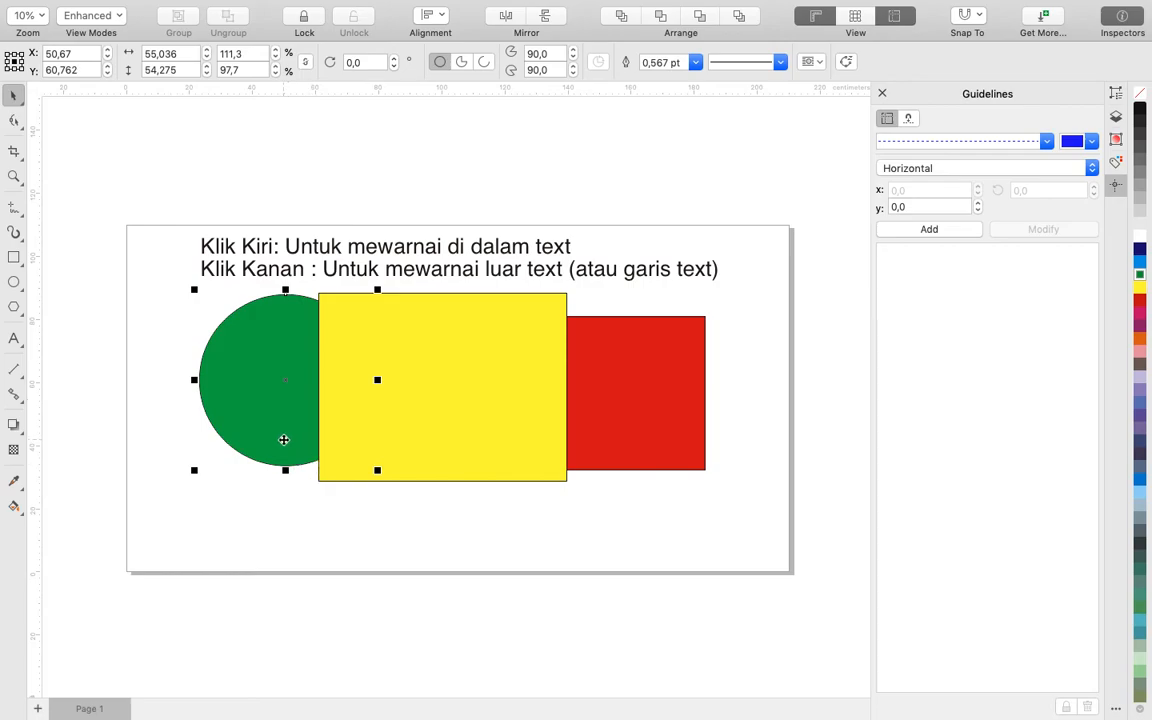
{"action": "left_click", "coordinate": [411, 512]}
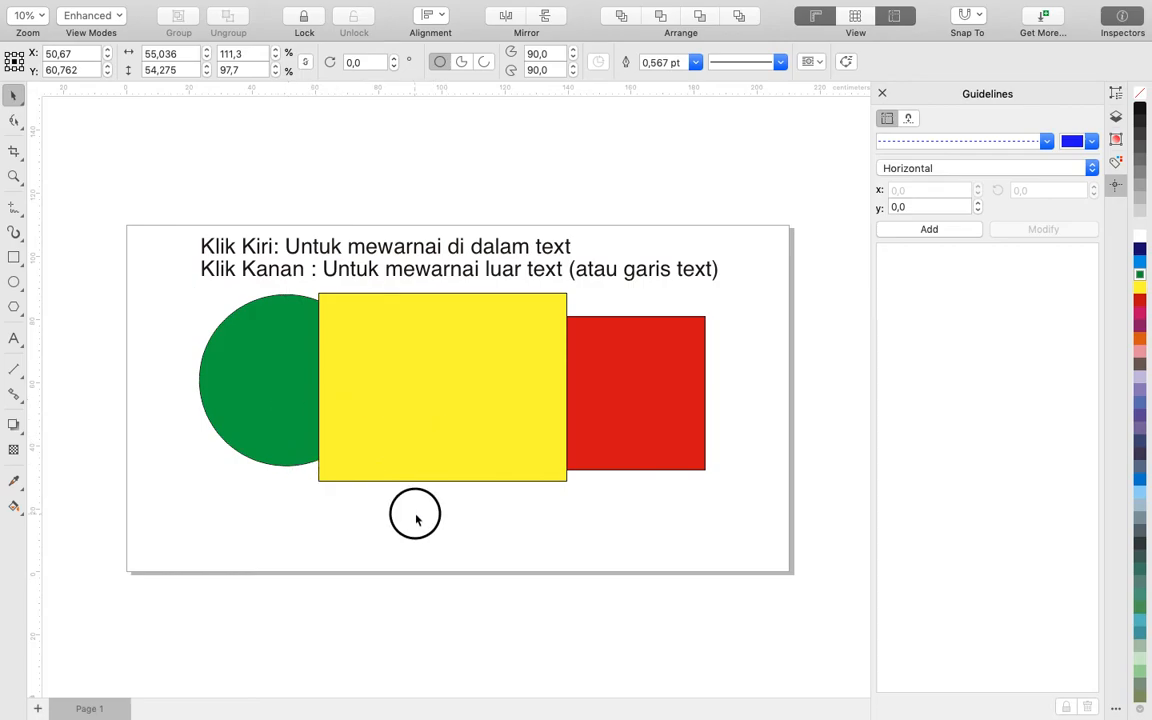
{"action": "left_click", "coordinate": [293, 407]}
{"action": "right_click", "coordinate": [247, 351]}
{"action": "mouse_move", "coordinate": [285, 372]}
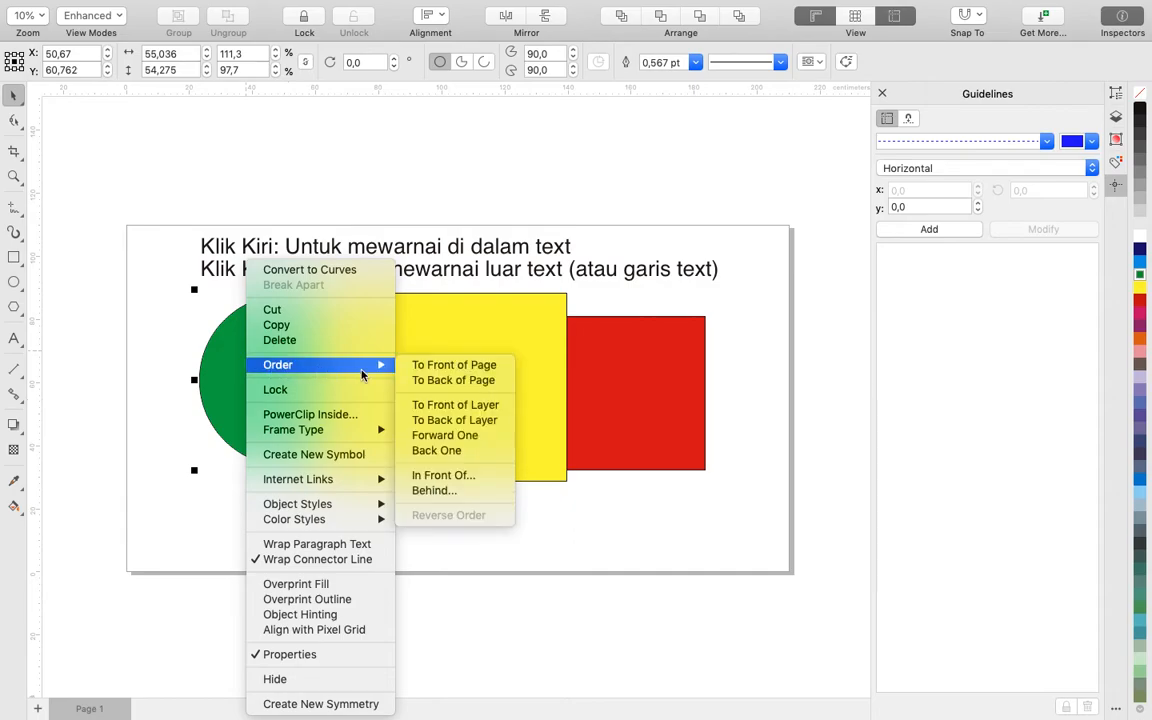
{"action": "left_click", "coordinate": [472, 493]}
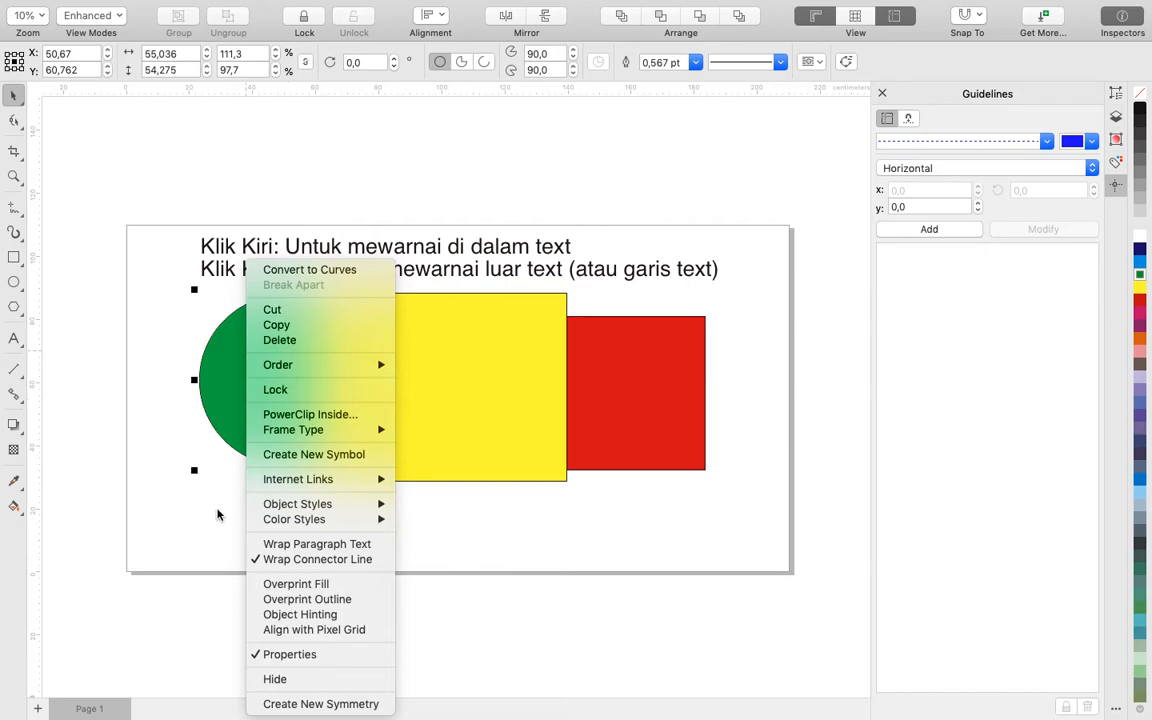
{"action": "left_click", "coordinate": [376, 422]}
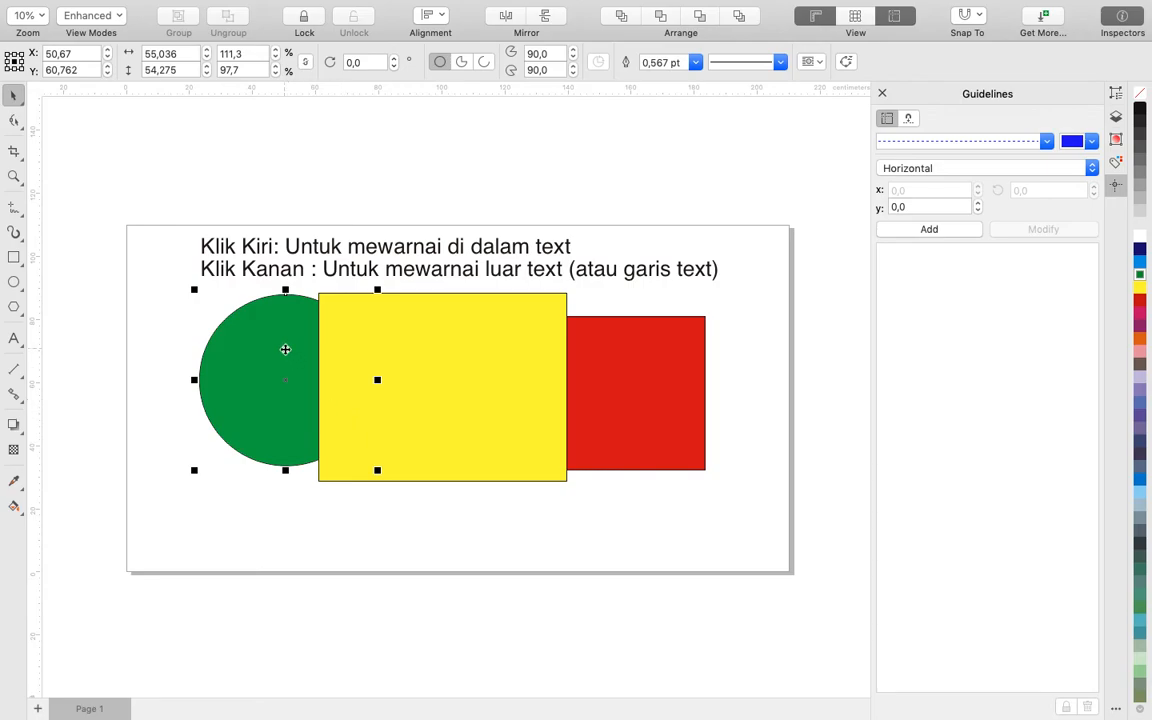
Order the green circle in front of the yellow rectangle and move the circle slightly down.
{"action": "right_click", "coordinate": [285, 349]}
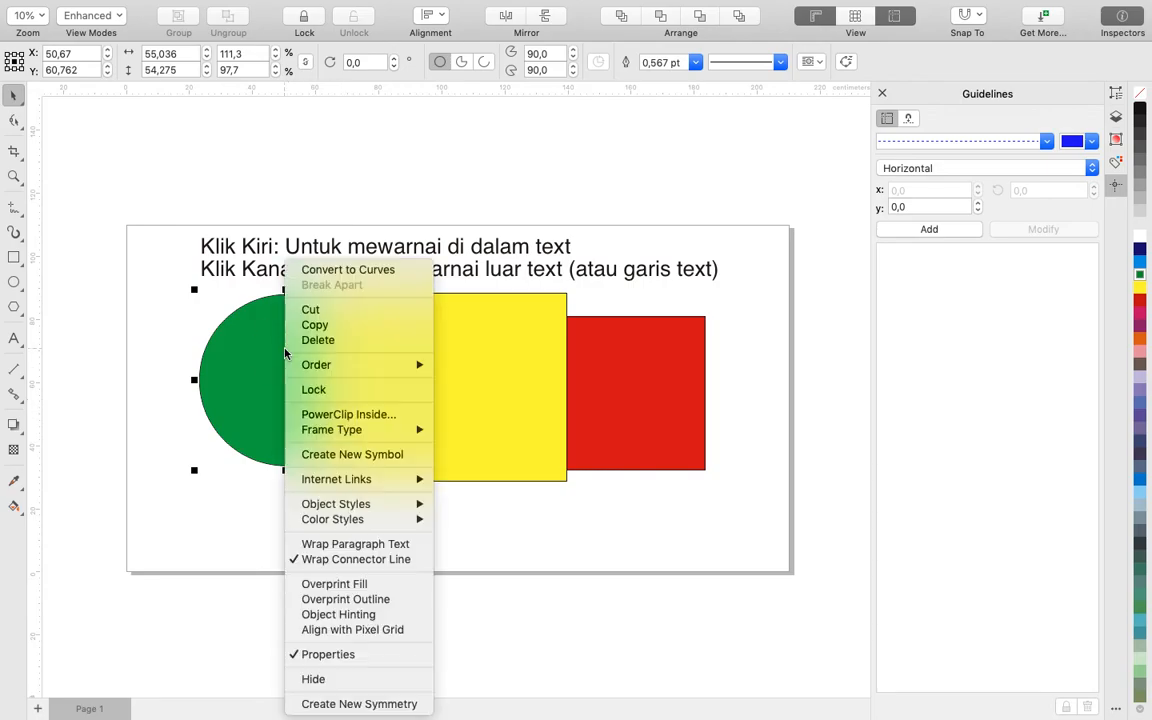
{"action": "mouse_move", "coordinate": [340, 364]}
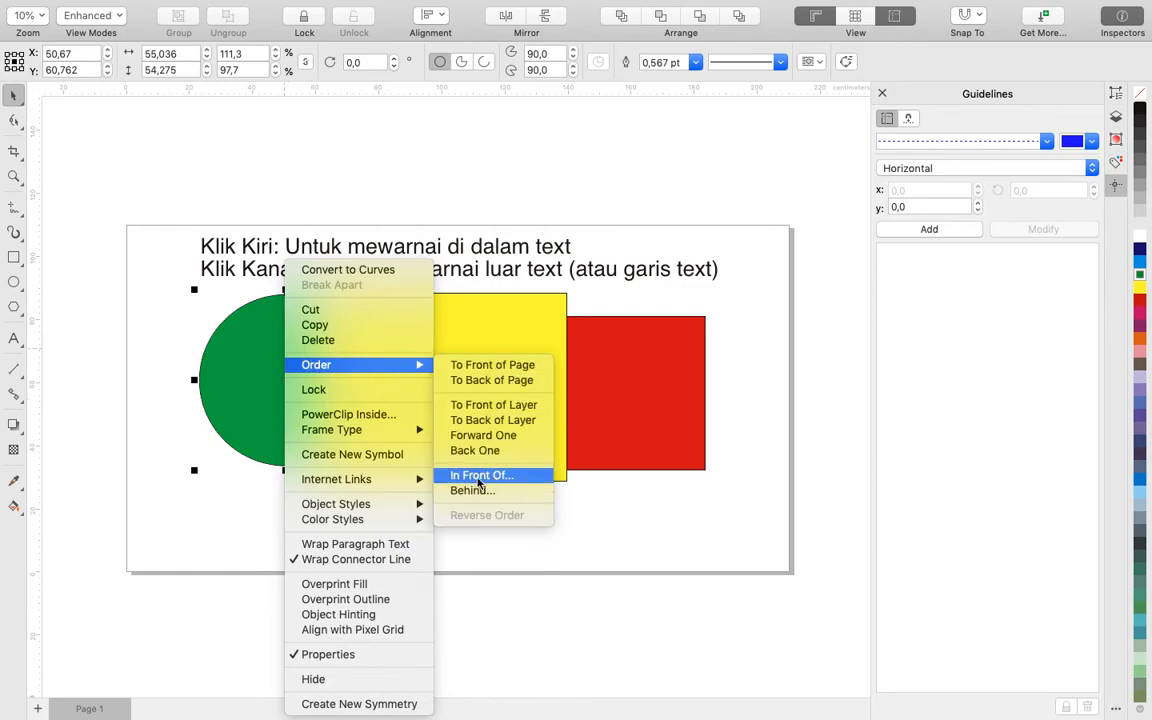
{"action": "left_click", "coordinate": [518, 481]}
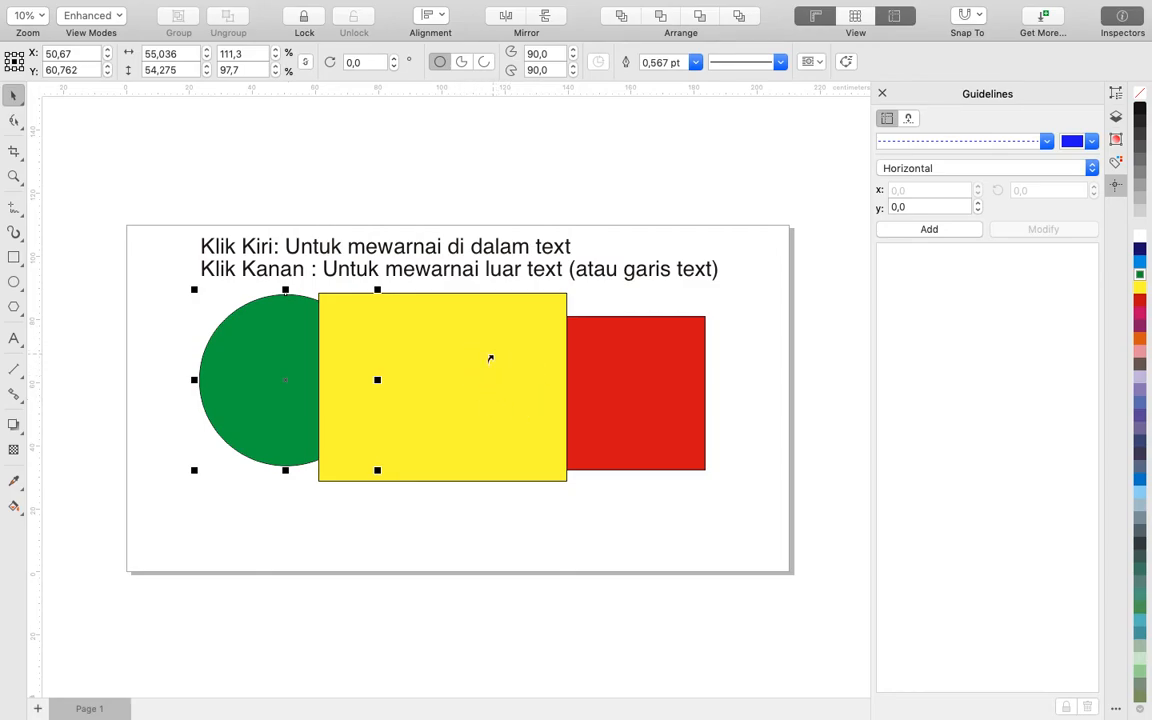
{"action": "left_click", "coordinate": [490, 357]}
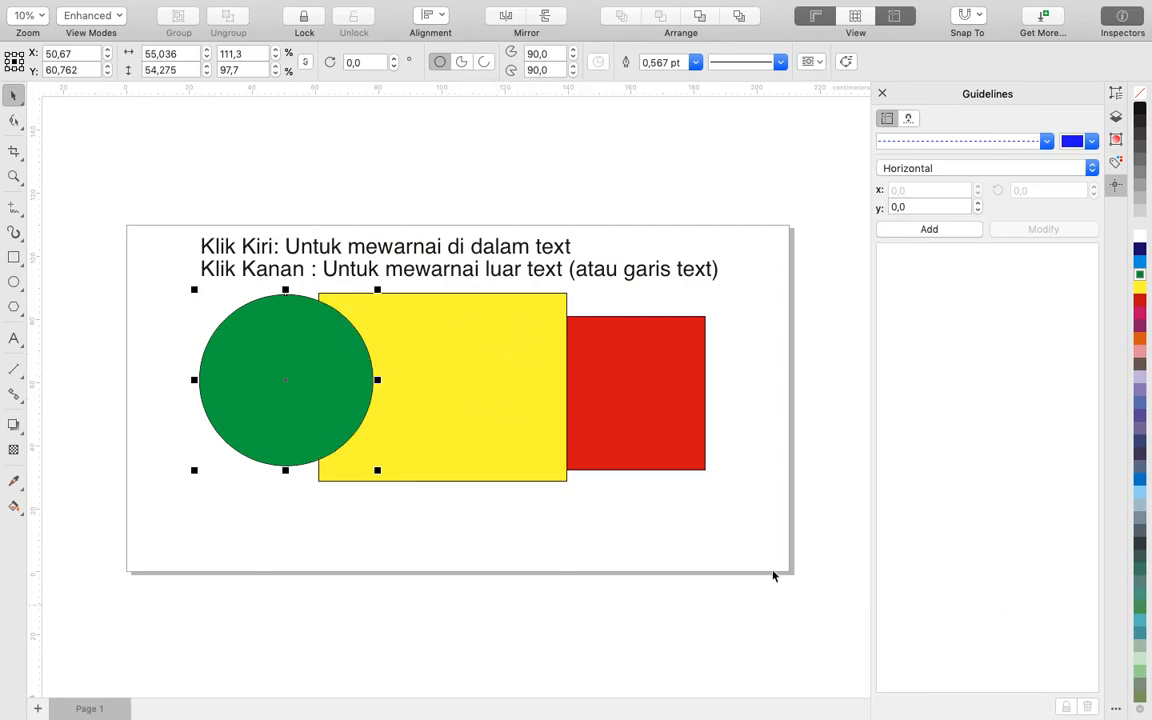
{"action": "mouse_move", "coordinate": [332, 393]}
{"action": "left_mouse_down"}
{"action": "mouse_move", "coordinate": [435, 396]}
{"action": "mouse_move", "coordinate": [342, 409]}
{"action": "left_mouse_up"}
{"action": "right_click", "coordinate": [329, 368]}
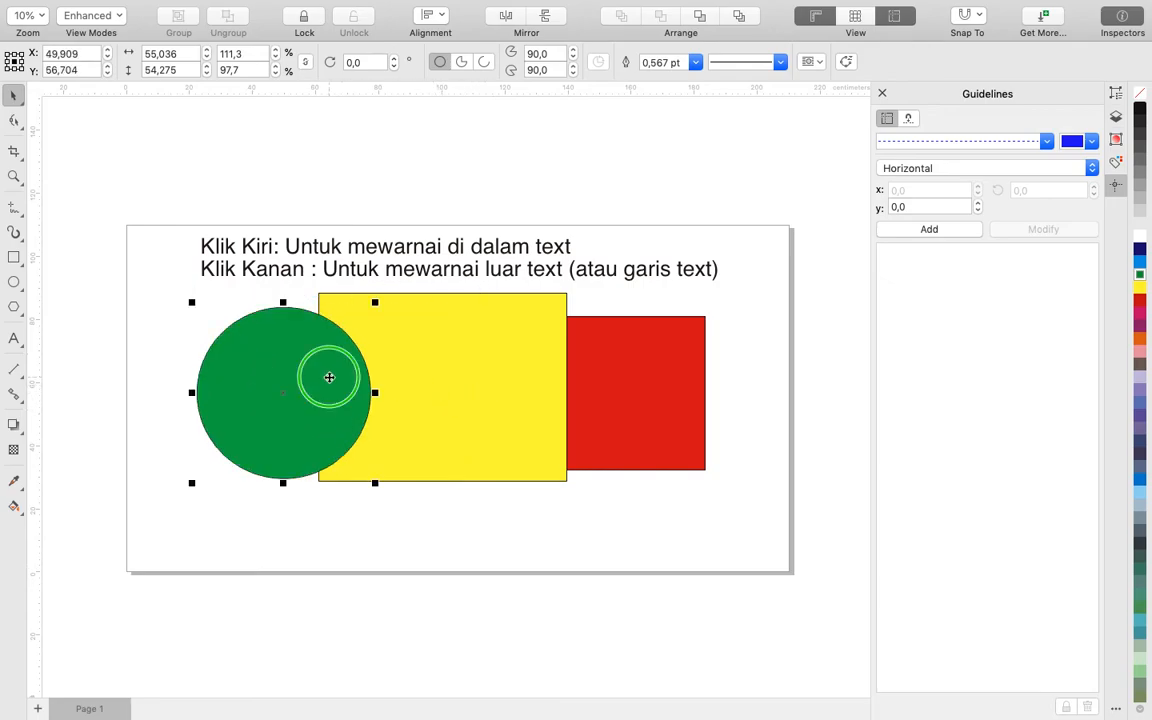
{"action": "mouse_move", "coordinate": [440, 364]}
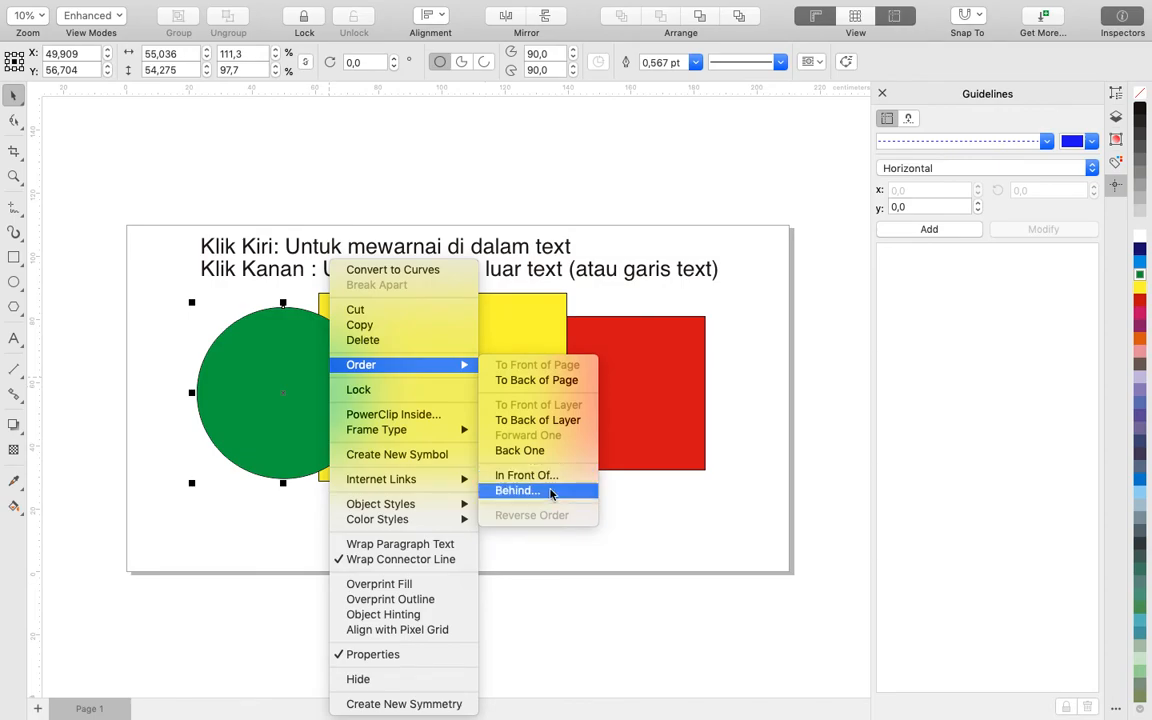
{"action": "left_click", "coordinate": [520, 490]}
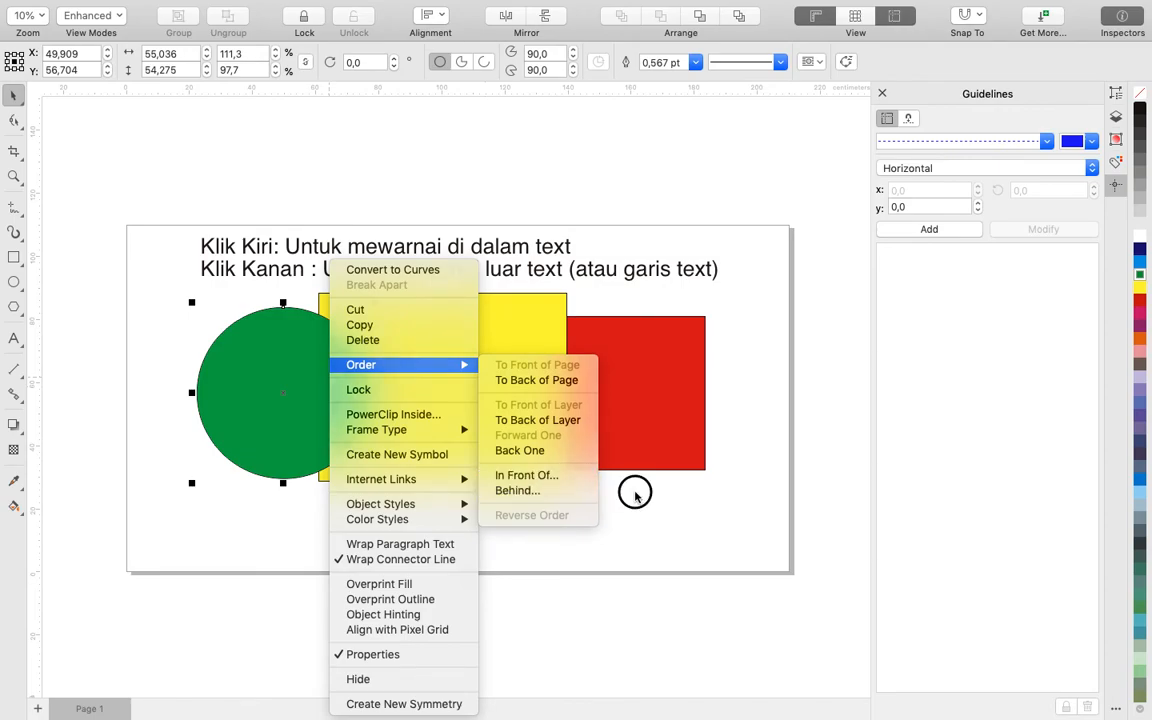
{"action": "left_click", "coordinate": [629, 387]}
Order the red rectangle in front of the yellow rectangle.
{"action": "left_click", "coordinate": [629, 387]}
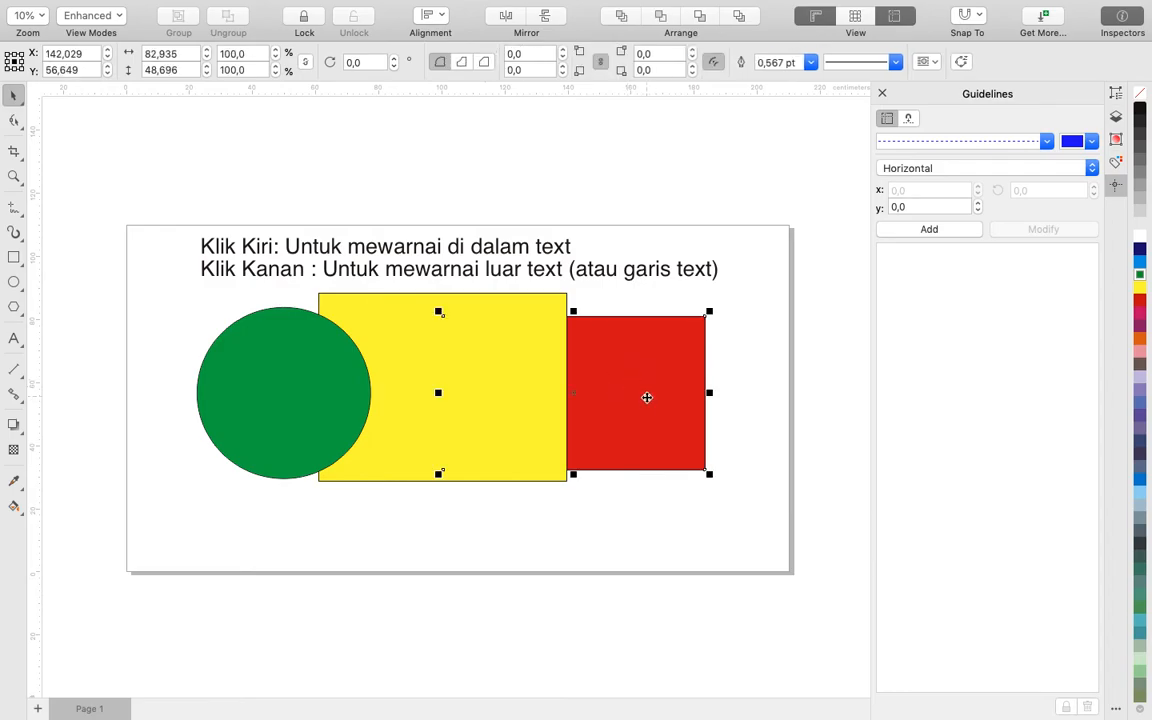
{"action": "right_click", "coordinate": [631, 353]}
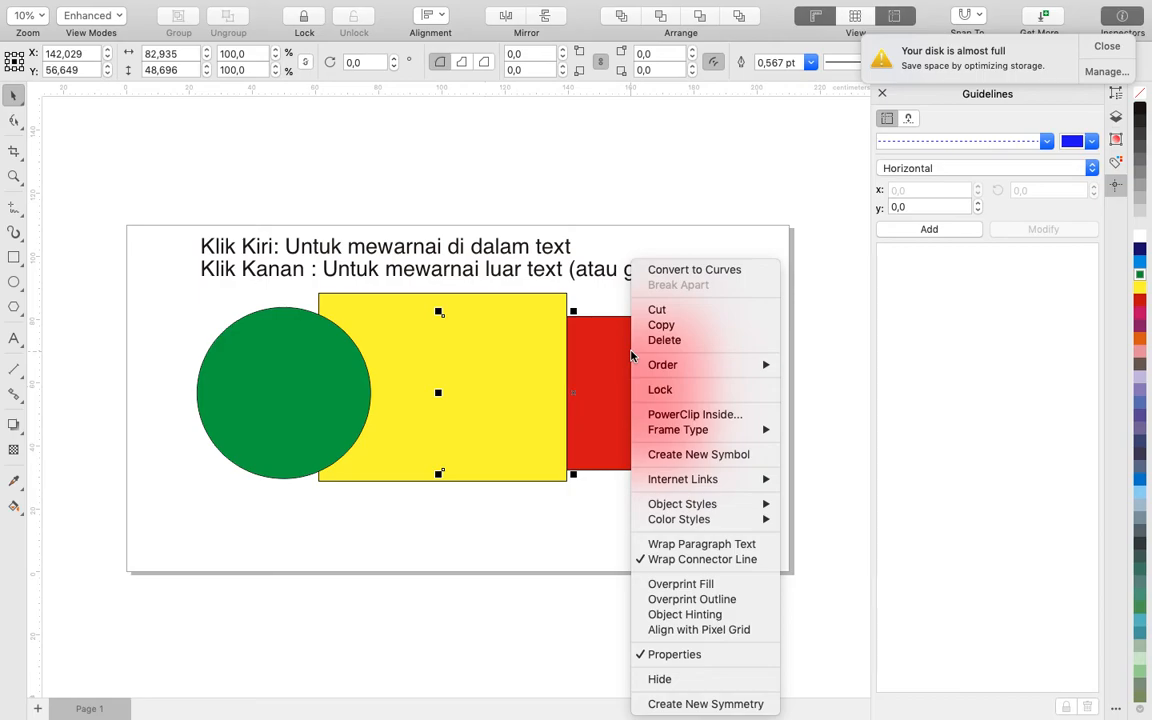
{"action": "mouse_move", "coordinate": [752, 366]}
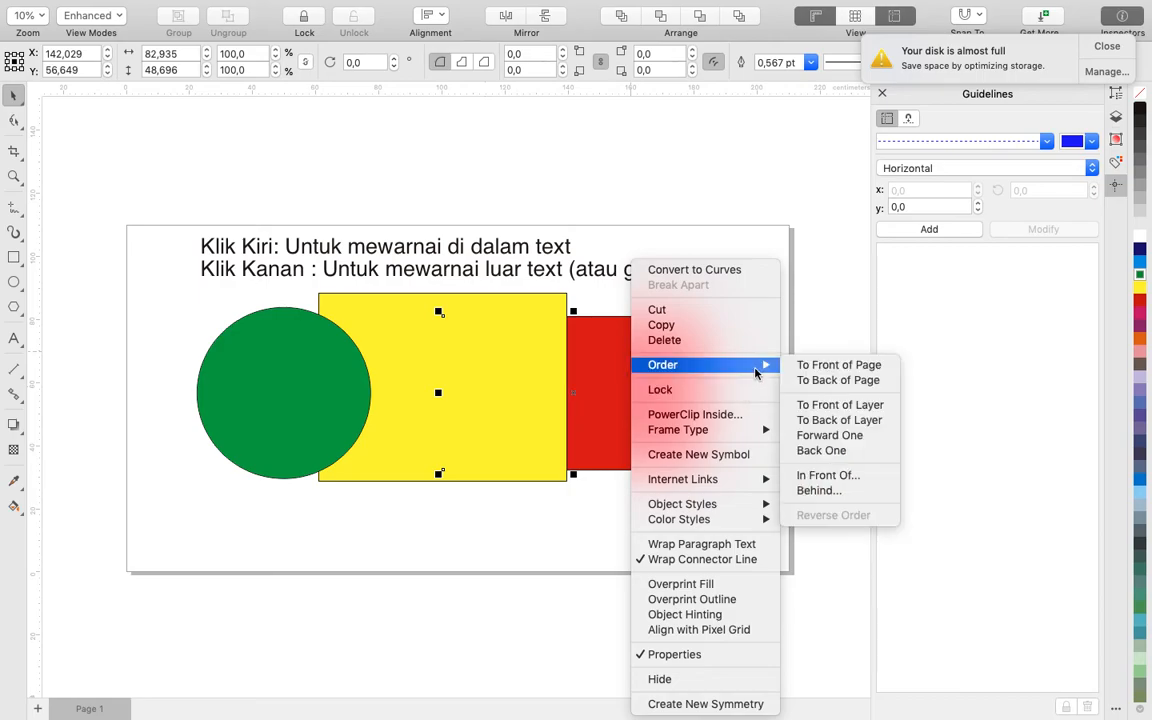
{"action": "left_click", "coordinate": [826, 476]}
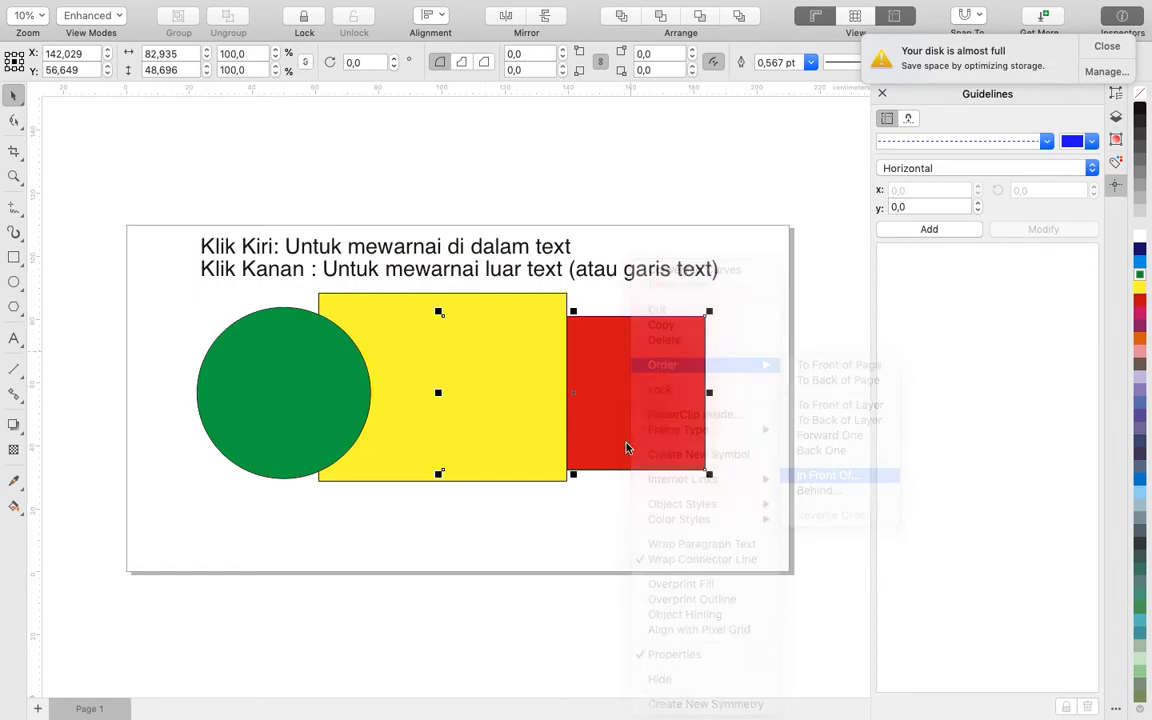
{"action": "left_click", "coordinate": [420, 456]}
Shift the red rectangle left and back right over the yellow one's right side, and dismiss the disk-space notification.
{"action": "left_click_drag", "start_coordinate": [610, 411], "coordinate": [568, 417]}
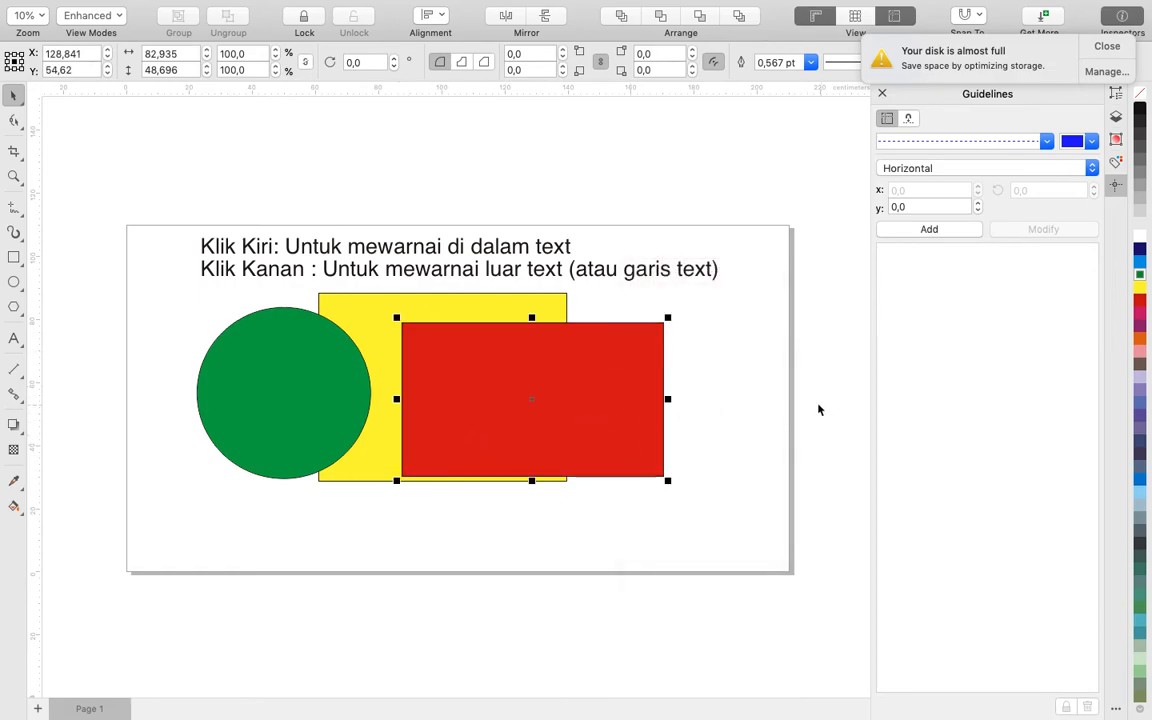
{"action": "left_click_drag", "start_coordinate": [589, 368], "coordinate": [639, 361]}
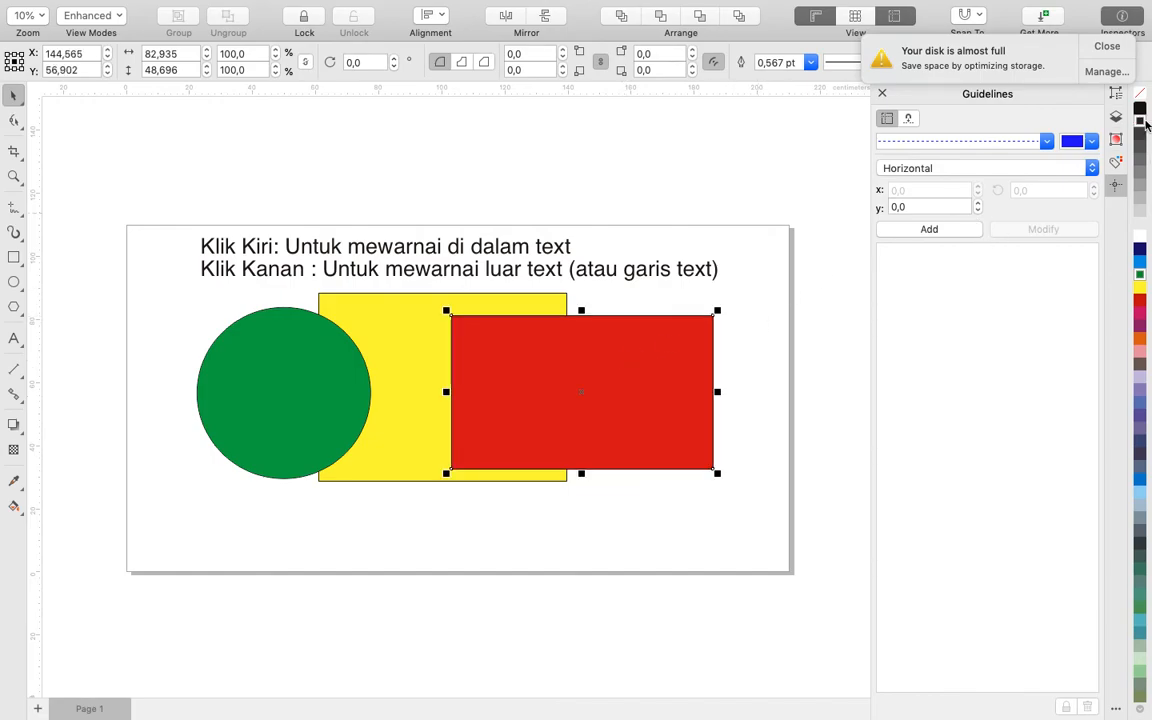
{"action": "left_click", "coordinate": [1107, 47]}
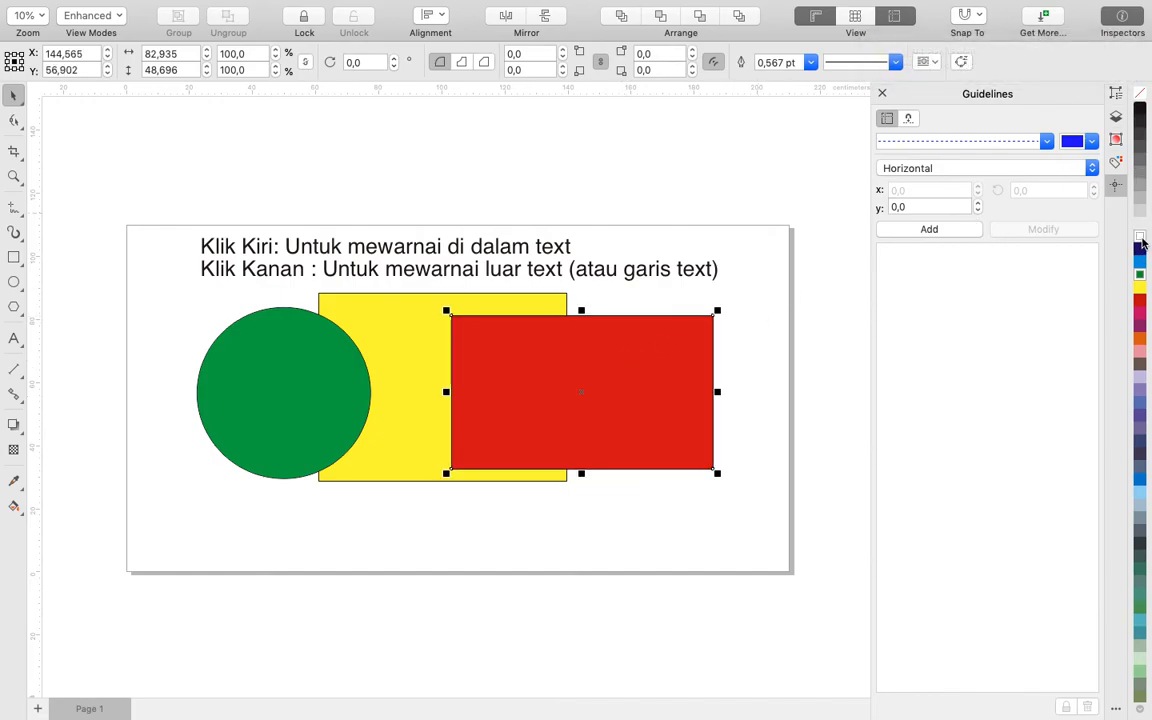
Fill the red rectangle with white and move it slightly right, keeping it over the yellow rectangle's right edge.
{"action": "left_click", "coordinate": [1139, 240]}
{"action": "left_click_drag", "start_coordinate": [520, 363], "coordinate": [555, 359]}
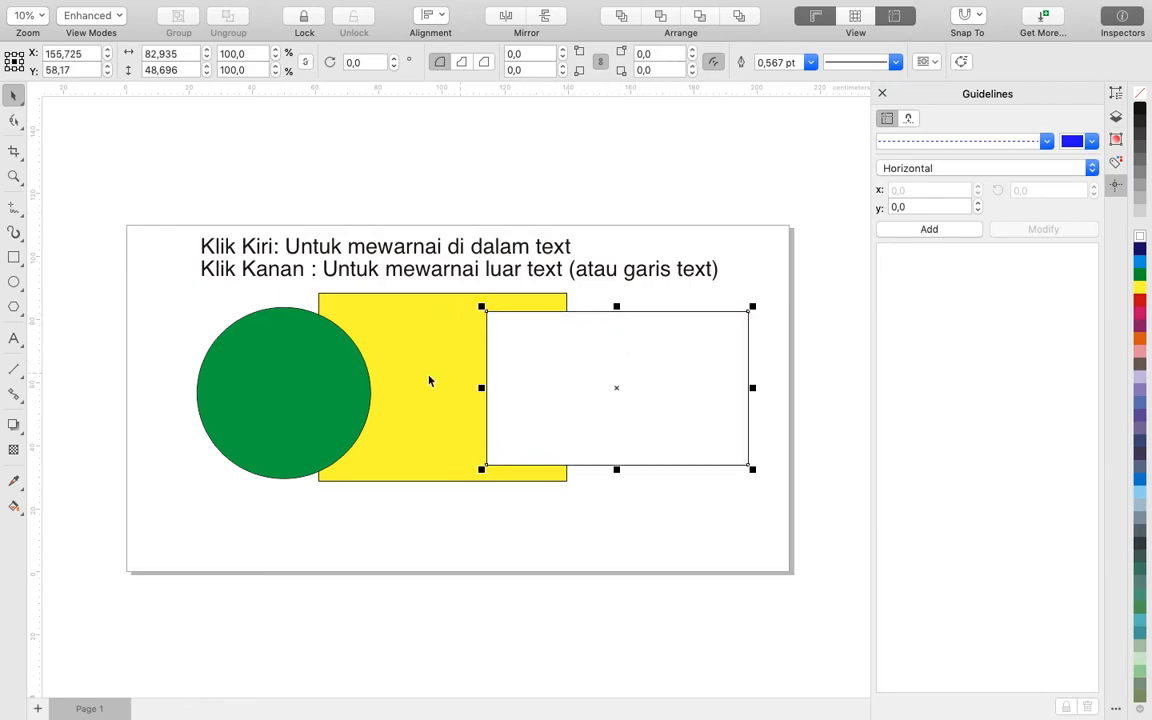
Switch the white rectangle's fill to none and back to white while shifting it across the yellow rectangle.
{"action": "left_click", "coordinate": [1139, 93]}
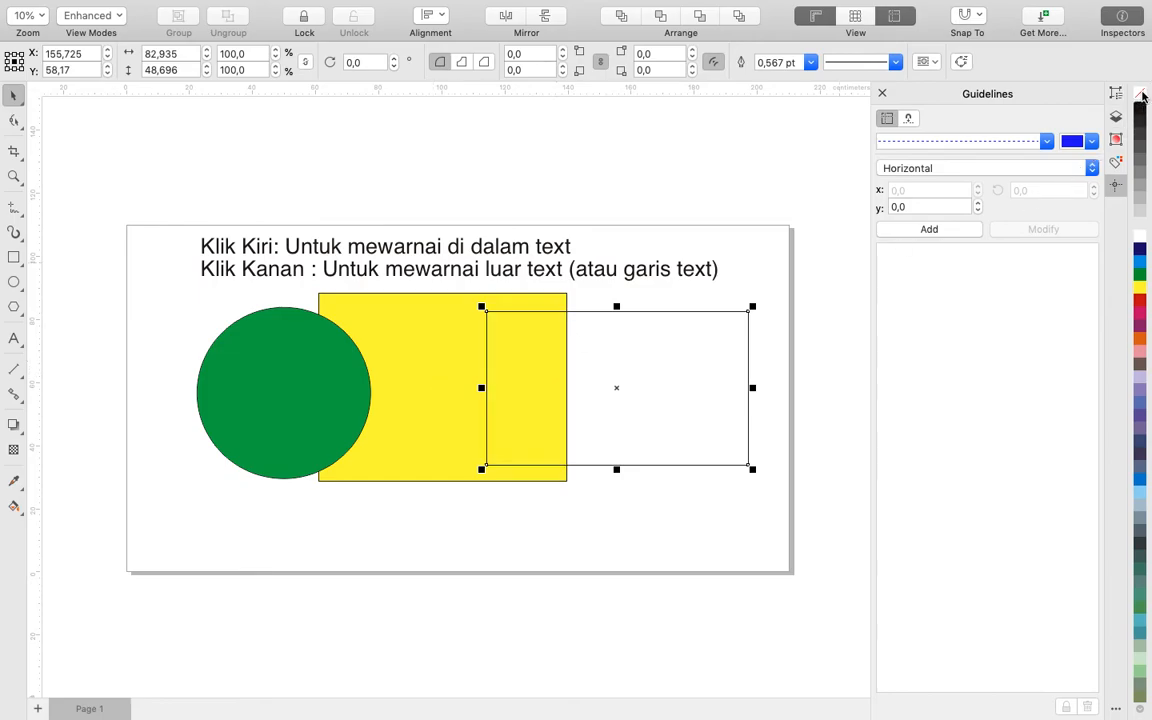
{"action": "left_click_drag", "start_coordinate": [692, 375], "coordinate": [617, 379]}
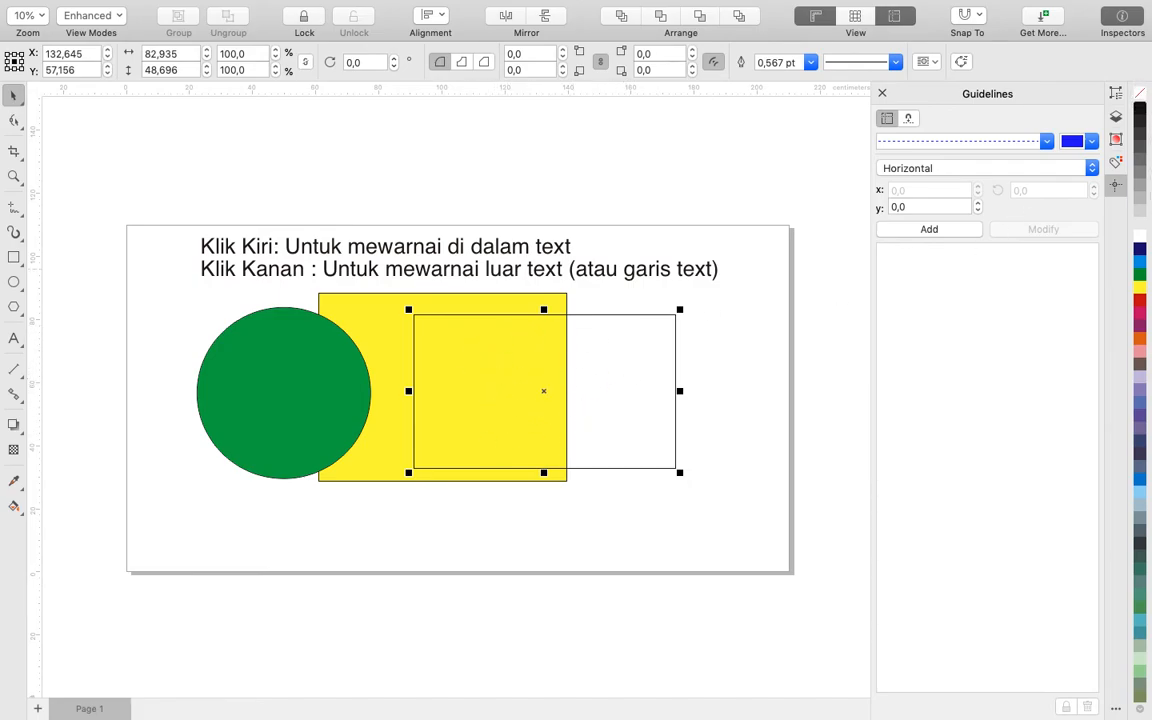
{"action": "left_click", "coordinate": [1139, 236]}
{"action": "left_click_drag", "start_coordinate": [504, 384], "coordinate": [346, 383]}
{"action": "left_click_drag", "start_coordinate": [480, 370], "coordinate": [630, 355]}
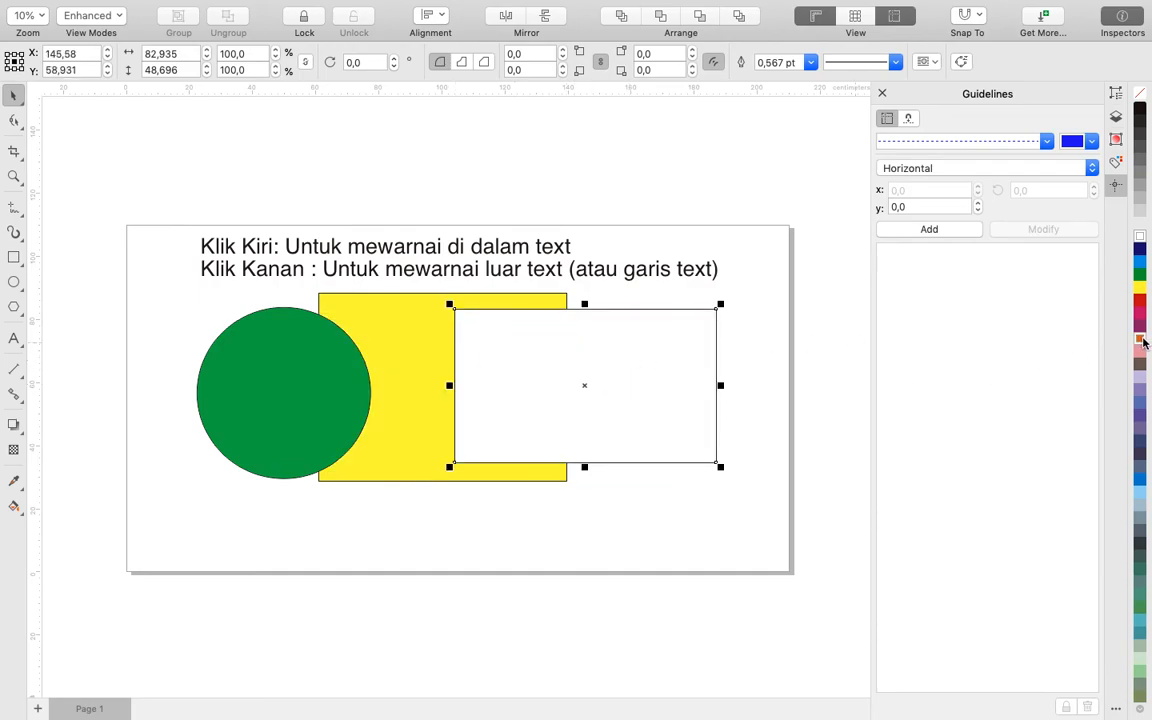
Try orange, pink and light purple fills on the white rectangle, restore the white fill and shift it slightly left.
{"action": "left_click", "coordinate": [1141, 340]}
{"action": "left_click", "coordinate": [1140, 351]}
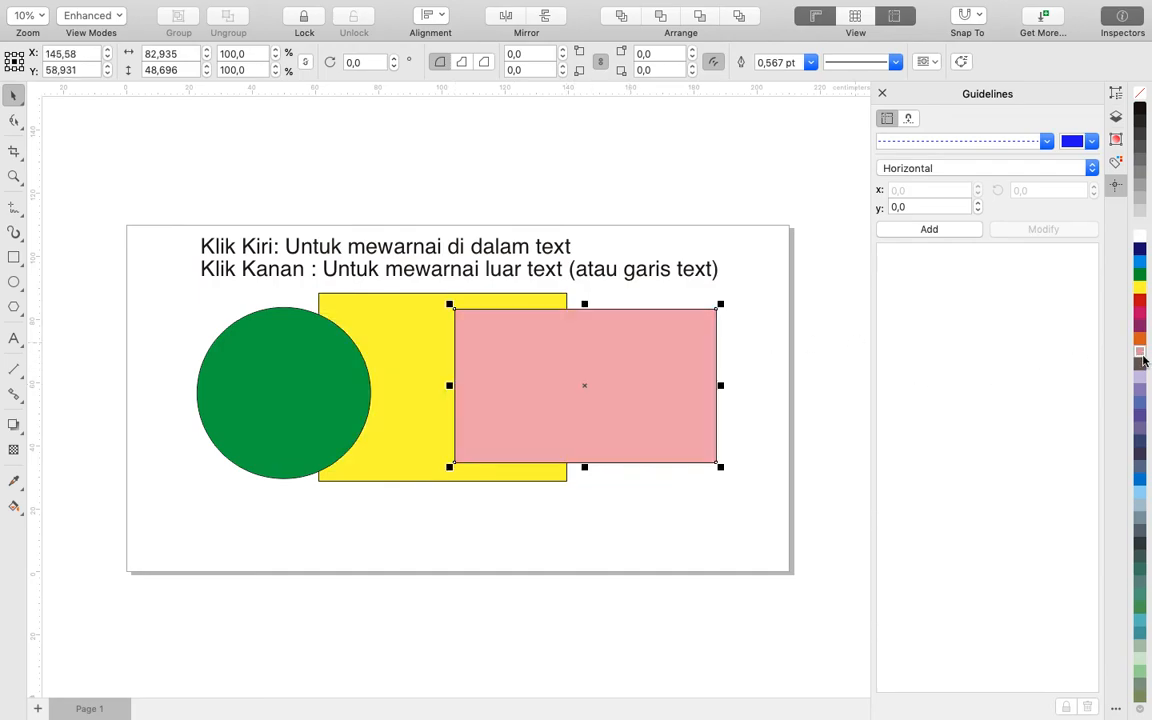
{"action": "left_click", "coordinate": [1141, 378]}
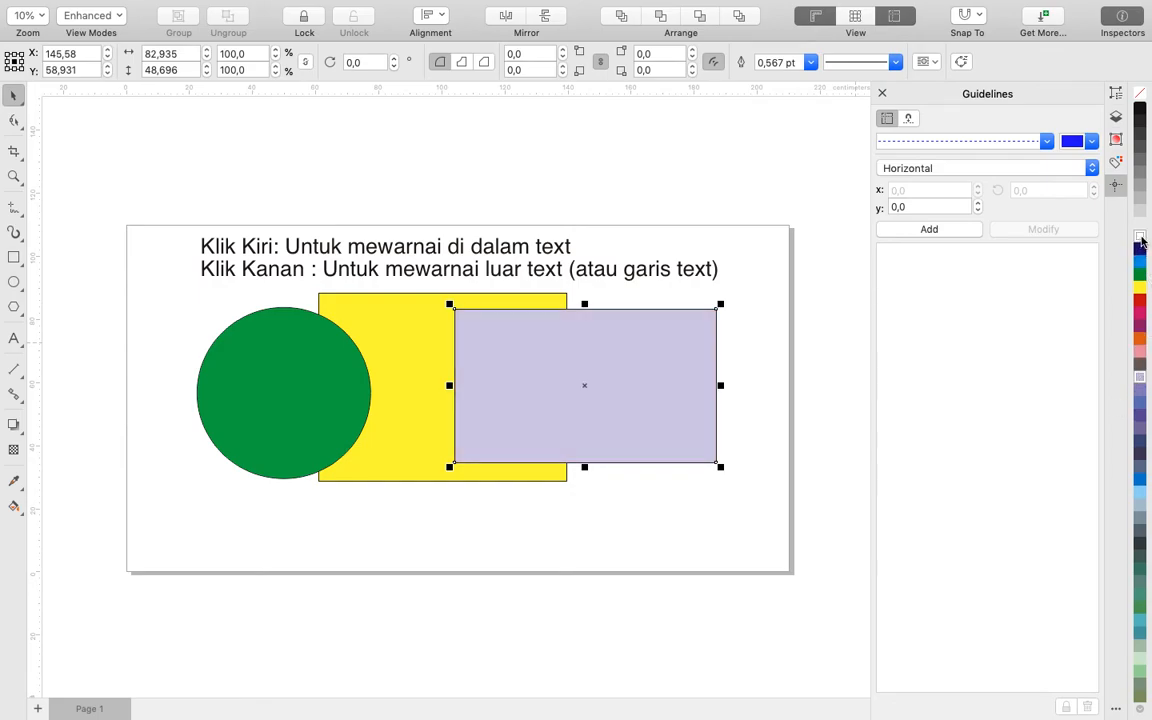
{"action": "left_click", "coordinate": [1140, 237]}
{"action": "left_click_drag", "start_coordinate": [660, 365], "coordinate": [622, 363]}
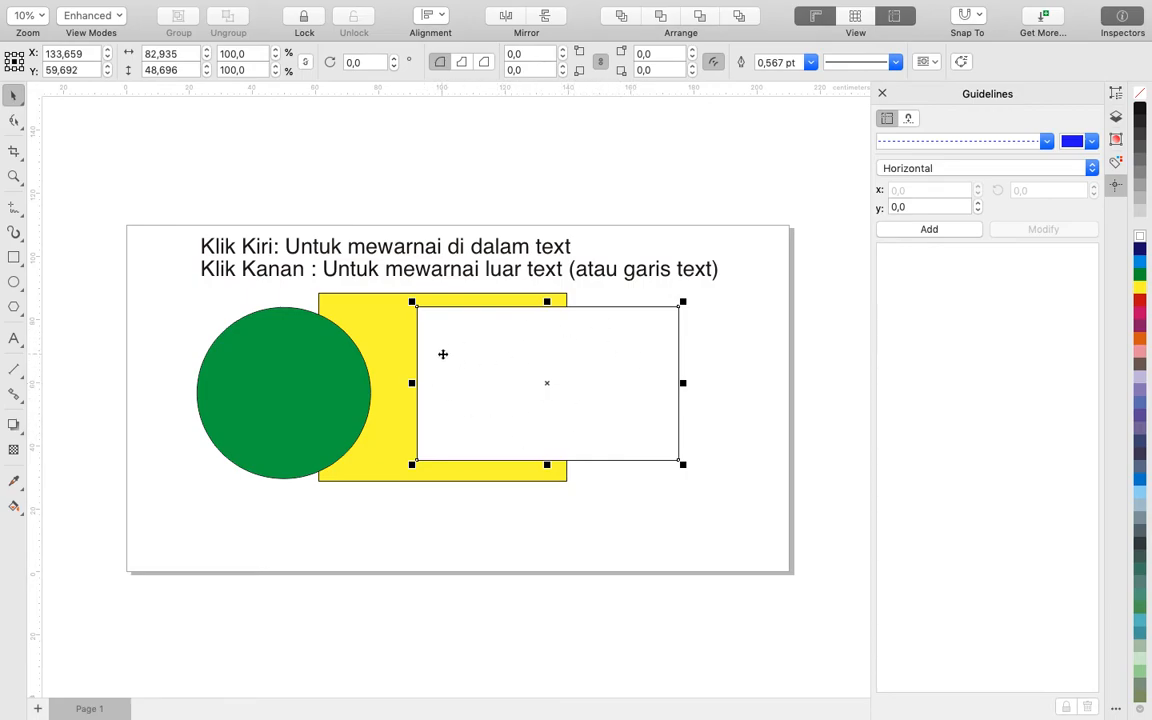
Remove the white rectangle's fill and slide it left over the yellow rectangle until it overlaps the green circle.
{"action": "left_click", "coordinate": [1142, 95]}
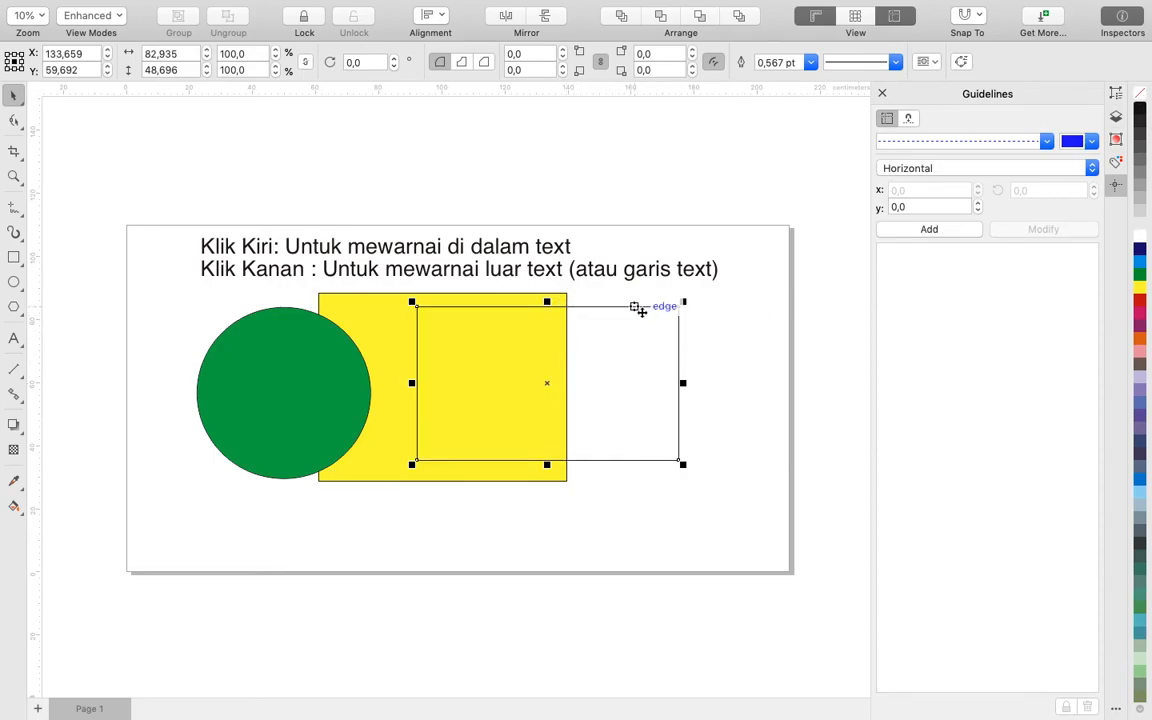
{"action": "left_click_drag", "start_coordinate": [595, 353], "coordinate": [561, 354]}
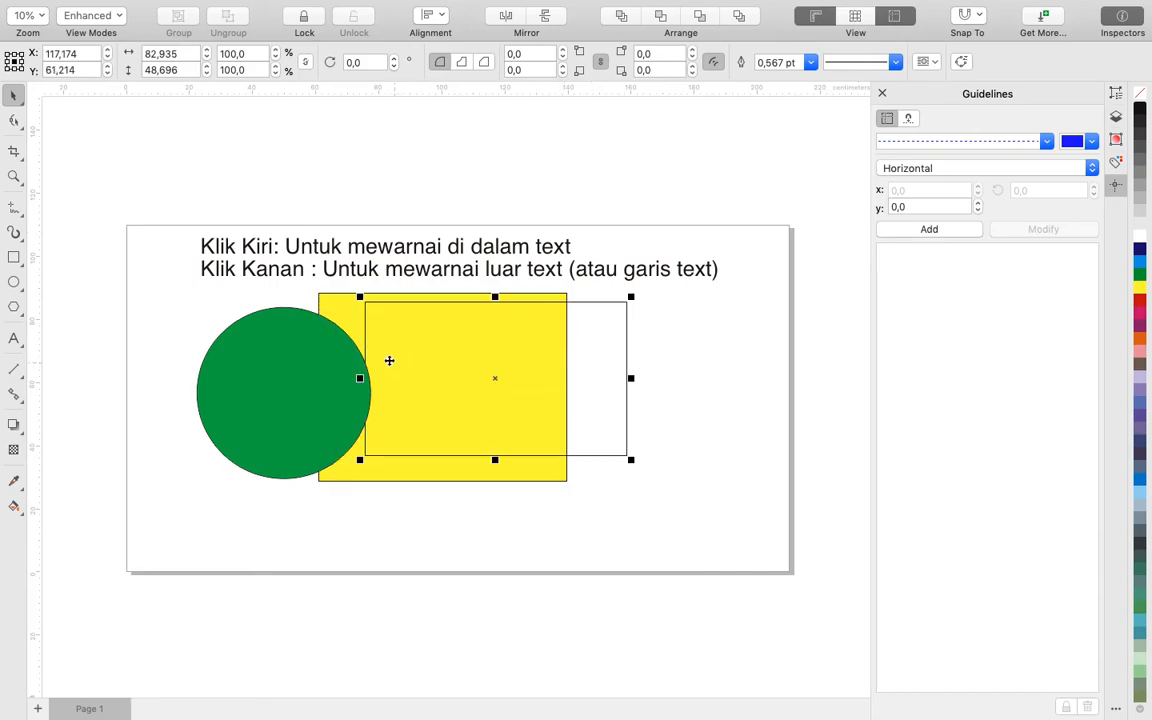
{"action": "left_click_drag", "start_coordinate": [412, 356], "coordinate": [495, 340]}
{"action": "left_click_drag", "start_coordinate": [567, 368], "coordinate": [438, 363]}
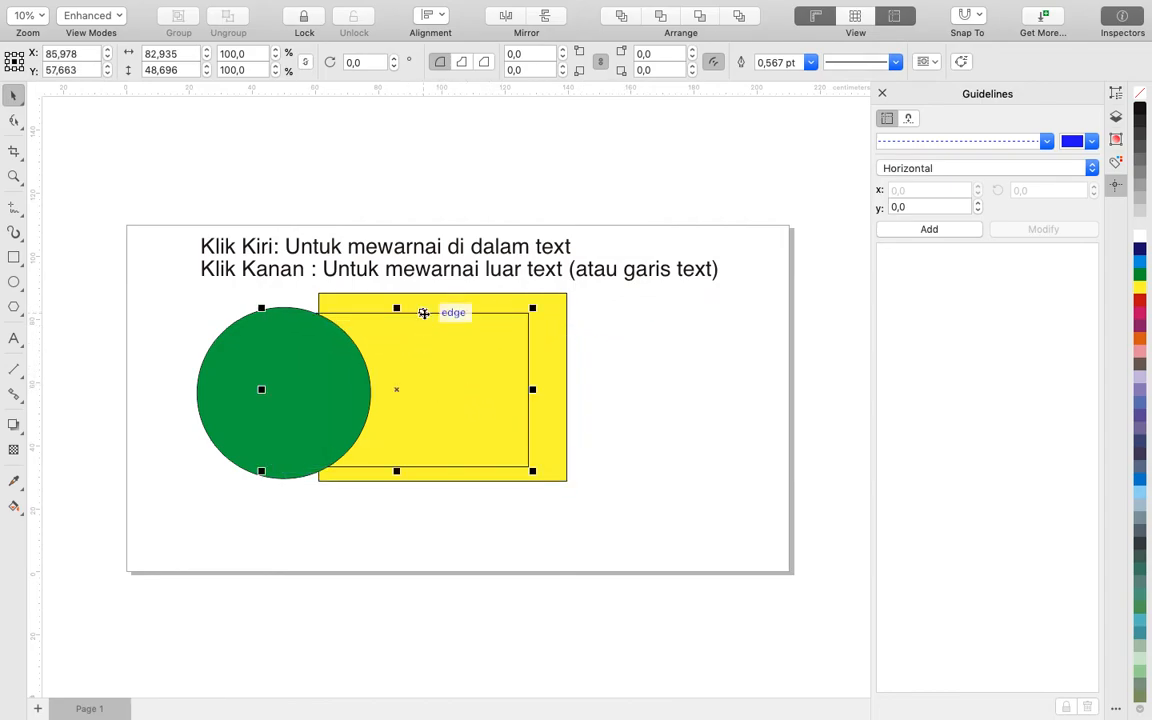
Order the unfilled rectangle in front of the green circle.
{"action": "right_click", "coordinate": [415, 350]}
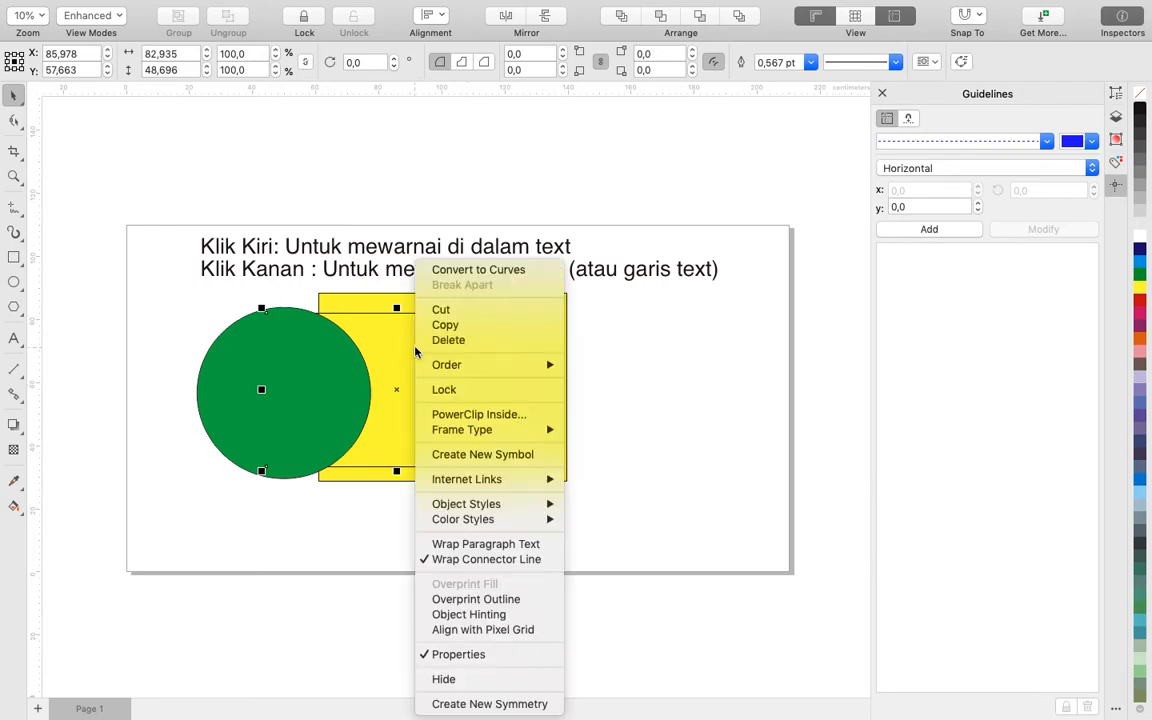
{"action": "mouse_move", "coordinate": [492, 369]}
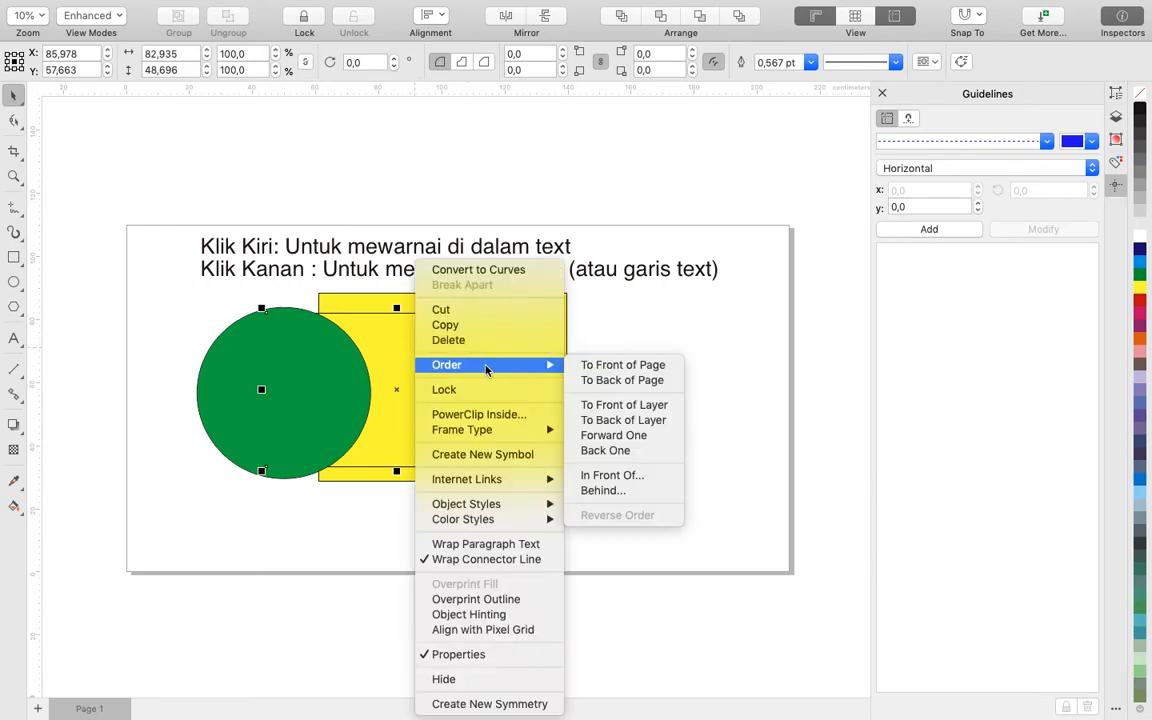
{"action": "left_click", "coordinate": [615, 476]}
{"action": "left_click", "coordinate": [208, 382]}
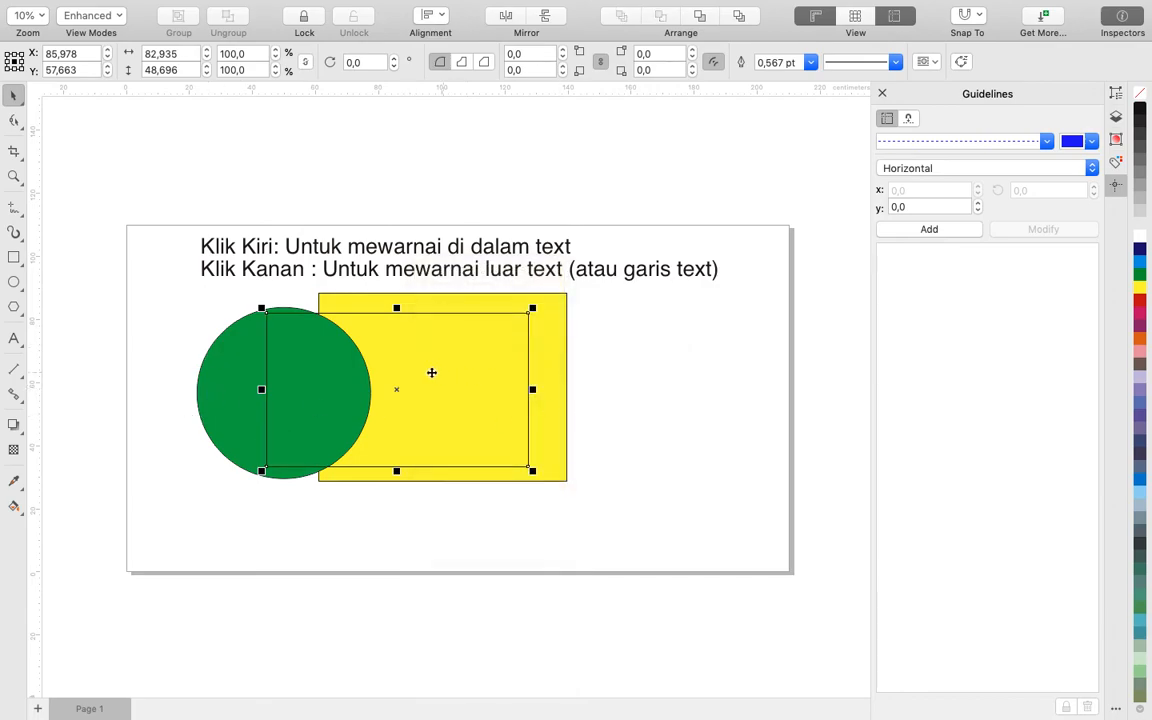
Move the unfilled rectangle right, off the circle, and enlarge it proportionally from its upper-right corner to about 126%.
{"action": "left_click_drag", "start_coordinate": [417, 390], "coordinate": [568, 388]}
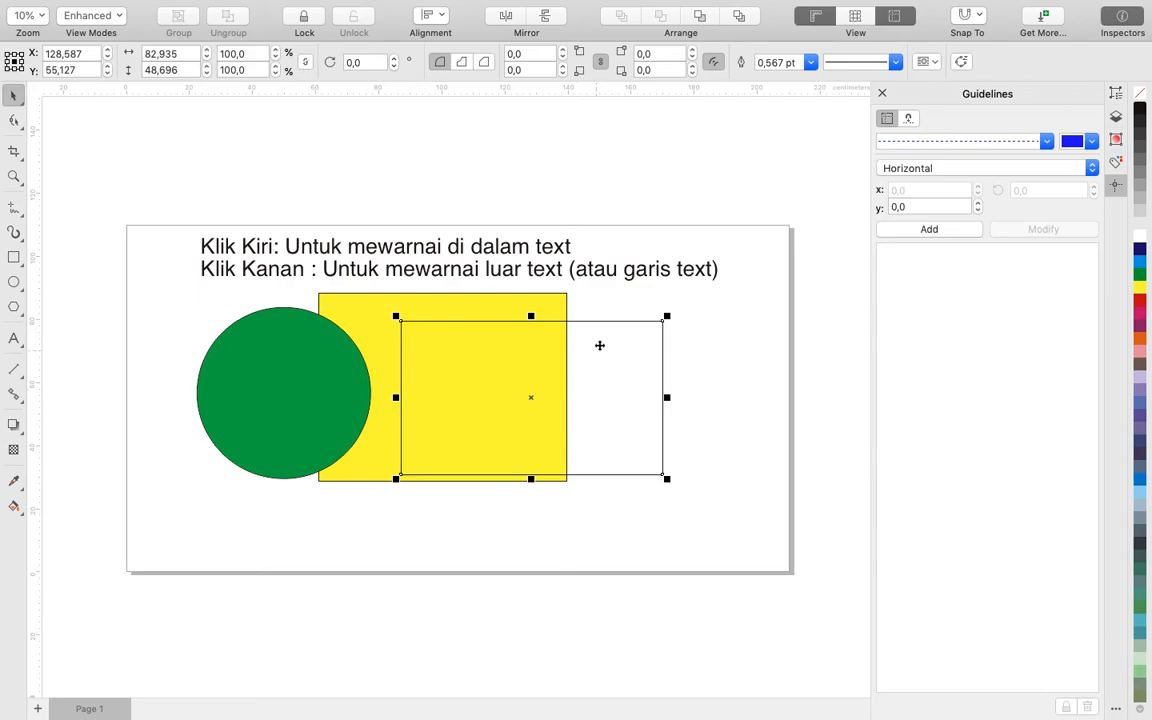
{"action": "mouse_move", "coordinate": [614, 373]}
{"action": "left_mouse_down"}
{"action": "mouse_move", "coordinate": [622, 334]}
{"action": "mouse_move", "coordinate": [625, 365]}
{"action": "left_mouse_up"}
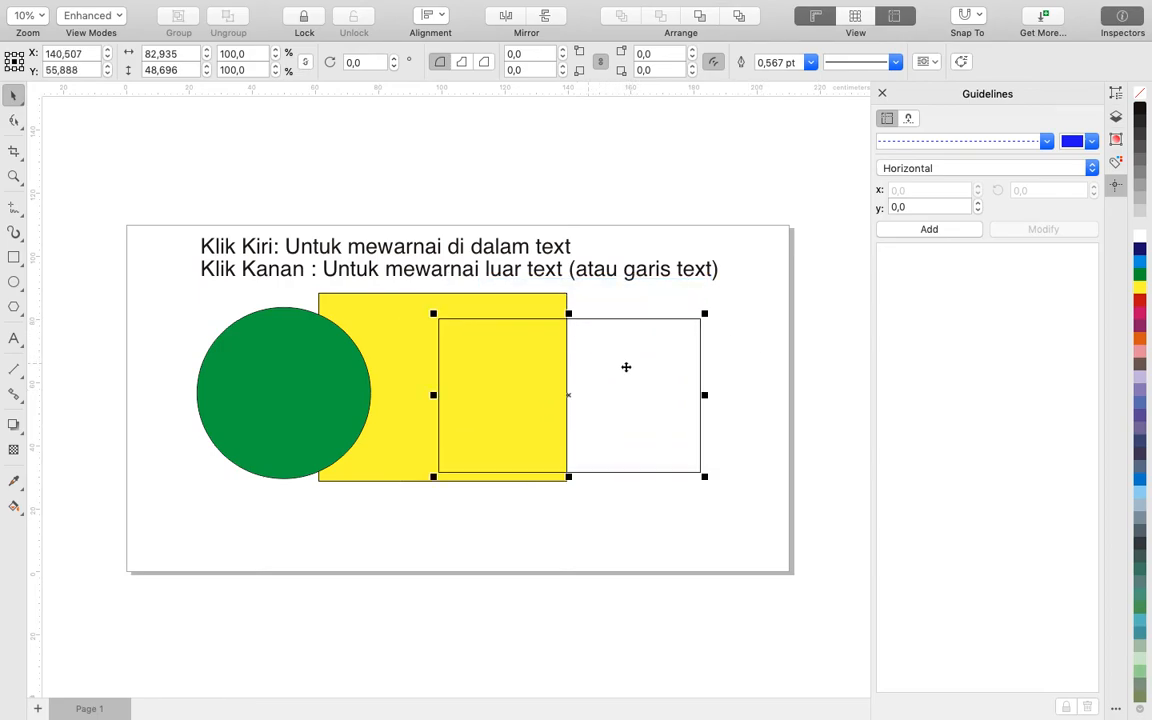
{"action": "left_click_drag", "start_coordinate": [703, 316], "coordinate": [790, 264]}
Delete the two-line text and the unfilled rectangle, and move the yellow rectangle up and right, away from the green circle.
{"action": "left_click", "coordinate": [368, 255]}
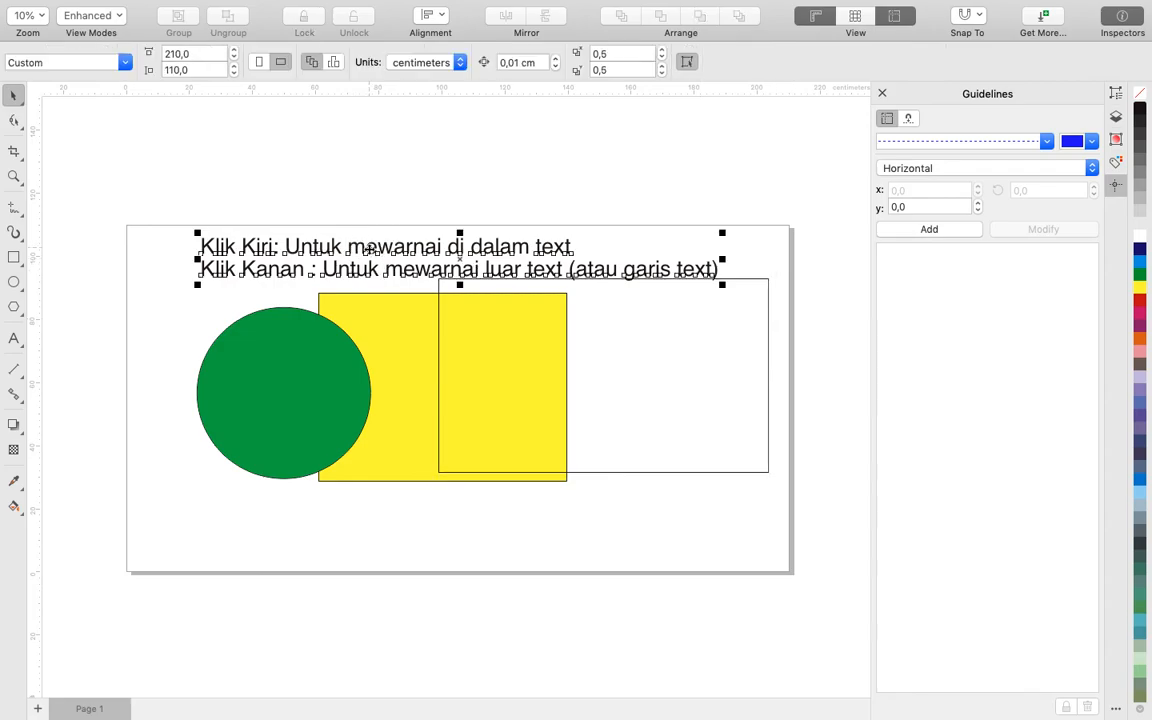
{"action": "key", "text": "Delete"}
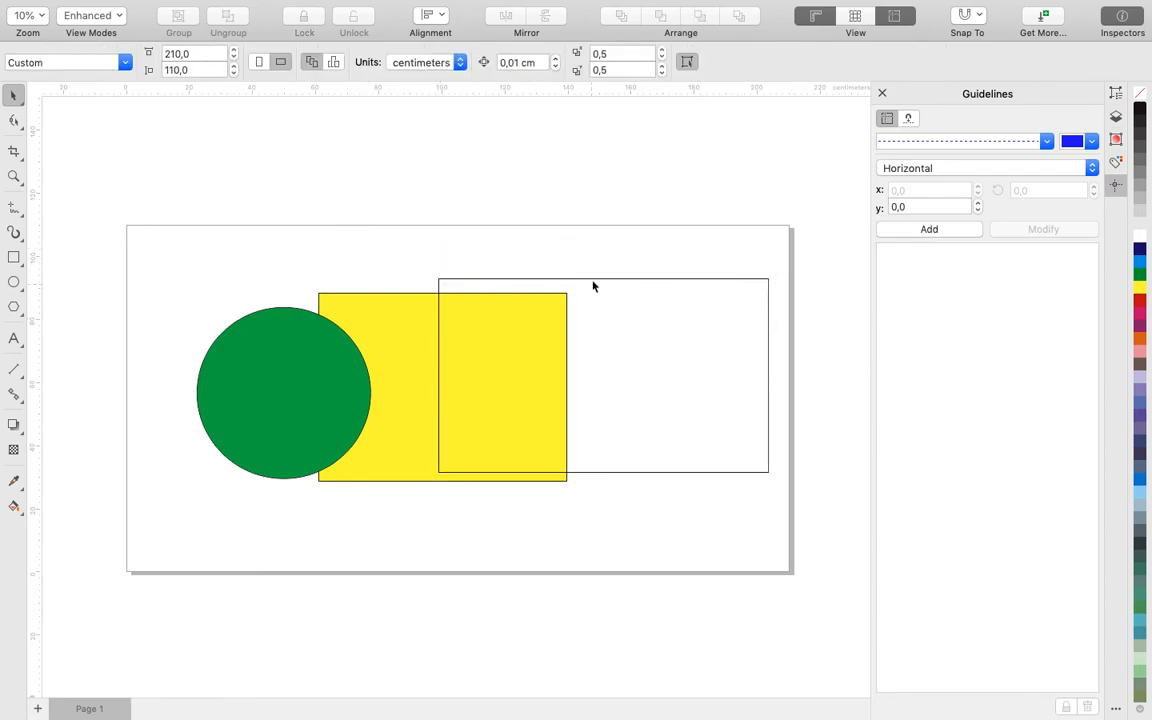
{"action": "left_click", "coordinate": [567, 354]}
{"action": "left_click", "coordinate": [638, 280]}
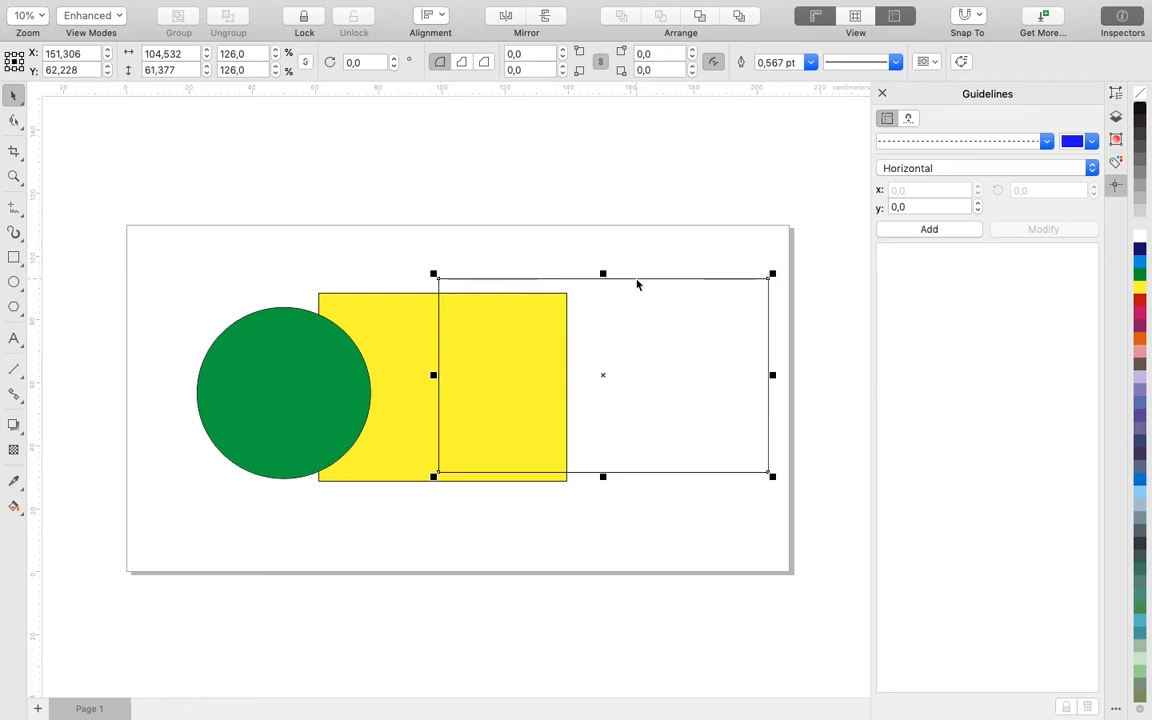
{"action": "key", "text": "Delete"}
{"action": "left_click_drag", "start_coordinate": [517, 339], "coordinate": [628, 303]}
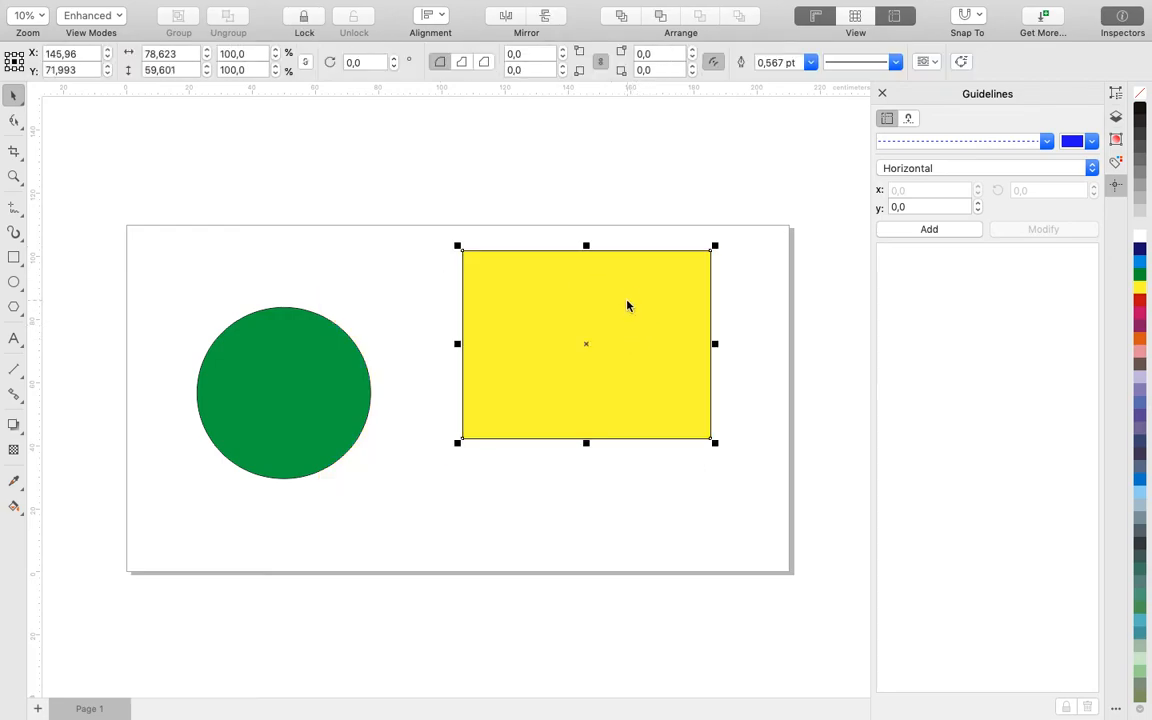
{"action": "left_click", "coordinate": [716, 261]}
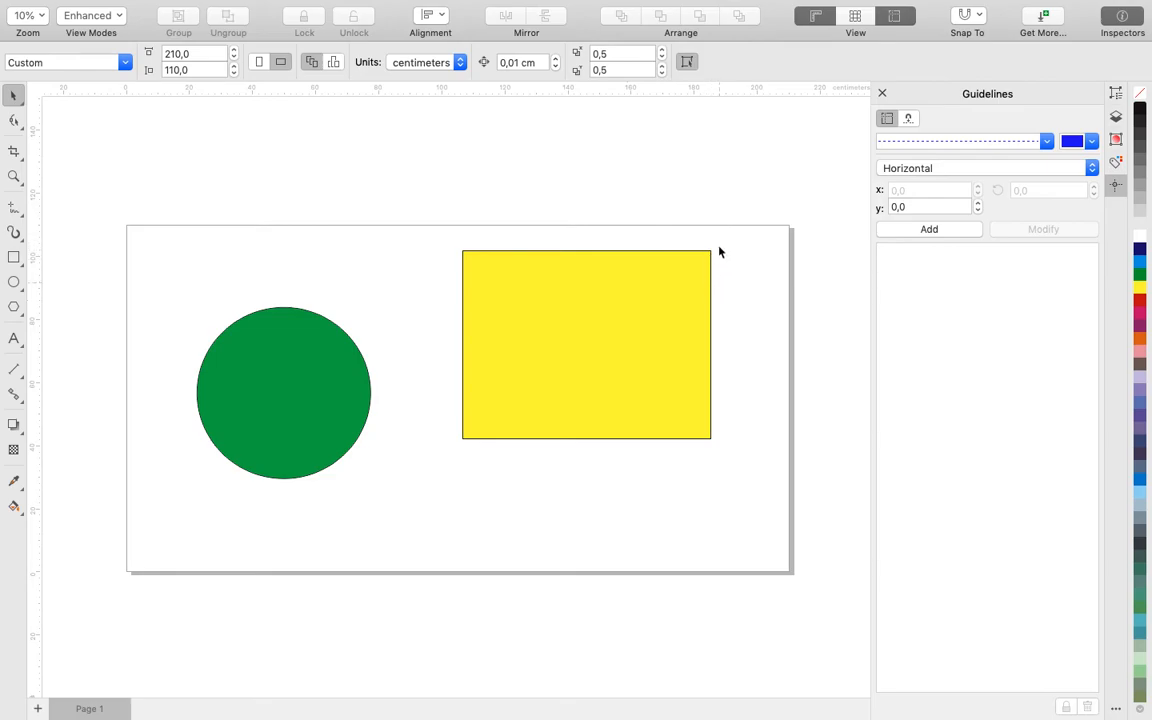
Round all four corners of the yellow rectangle with a radius of 10.
{"action": "left_click", "coordinate": [626, 330]}
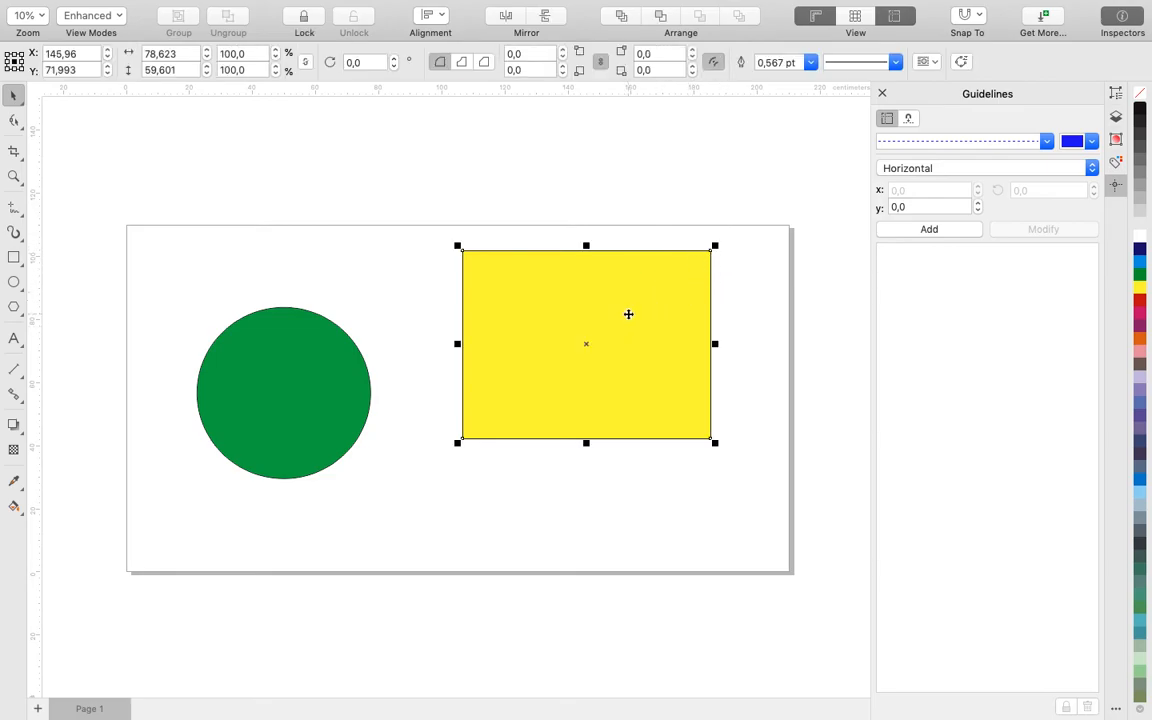
{"action": "left_click_drag", "start_coordinate": [521, 56], "coordinate": [504, 56]}
{"action": "type", "text": "10"}
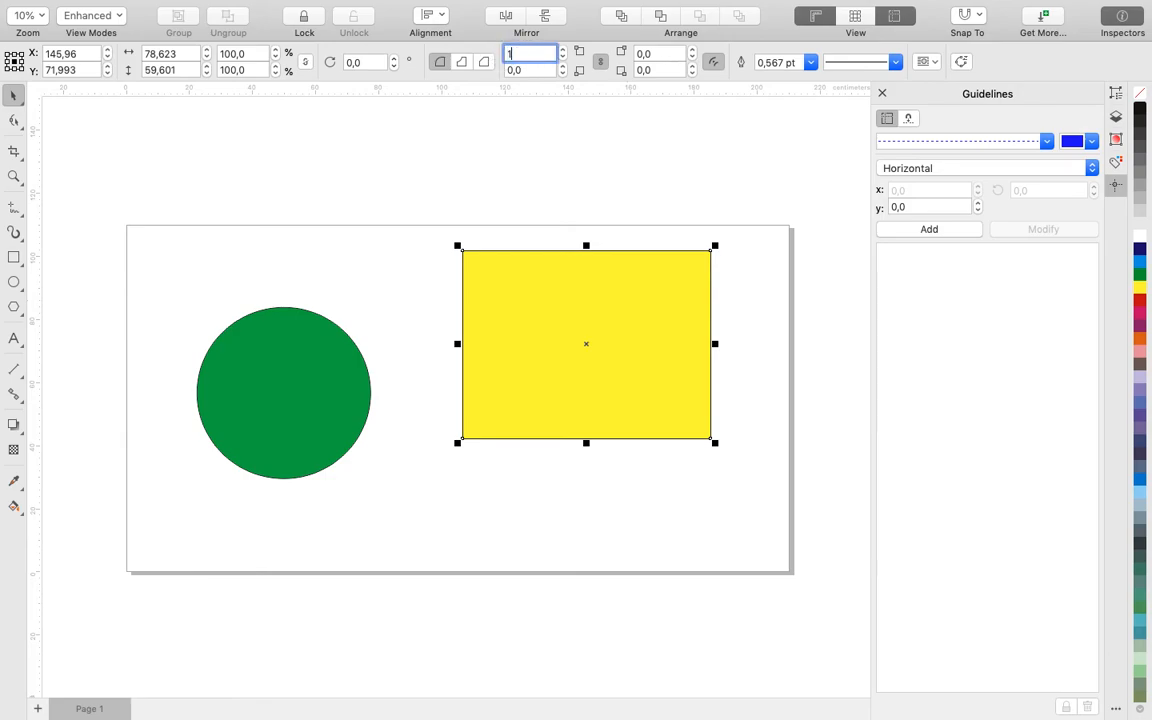
{"action": "key", "text": "Return"}
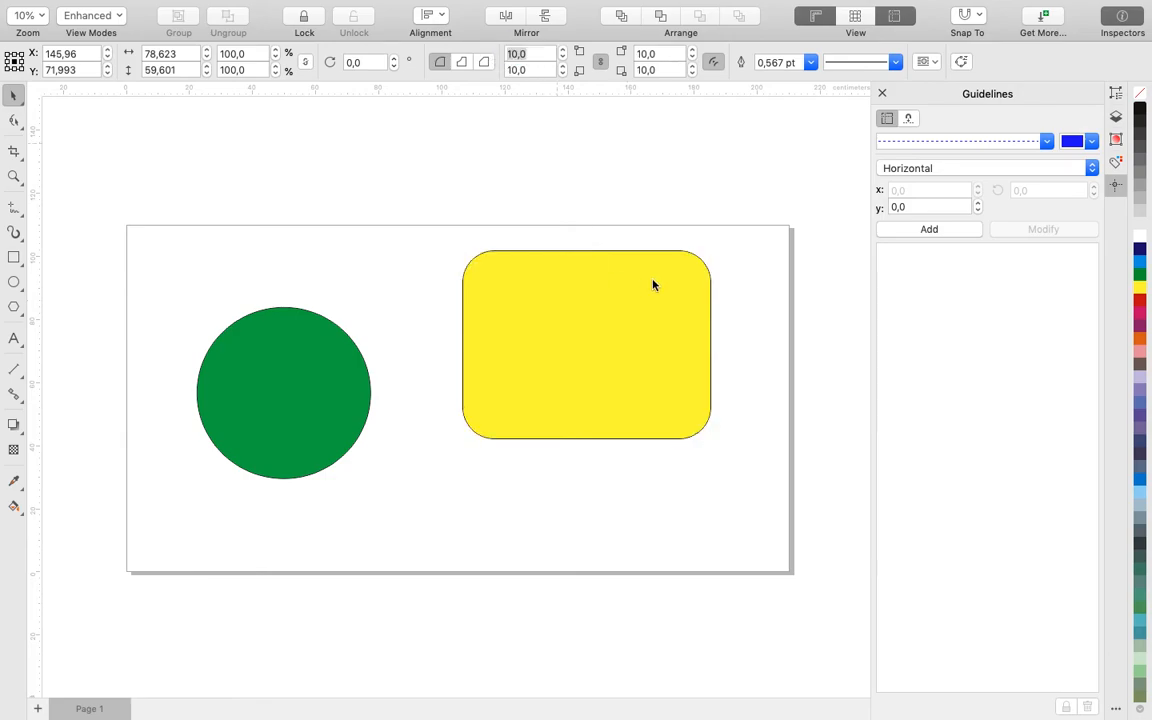
{"action": "key", "text": "Escape"}
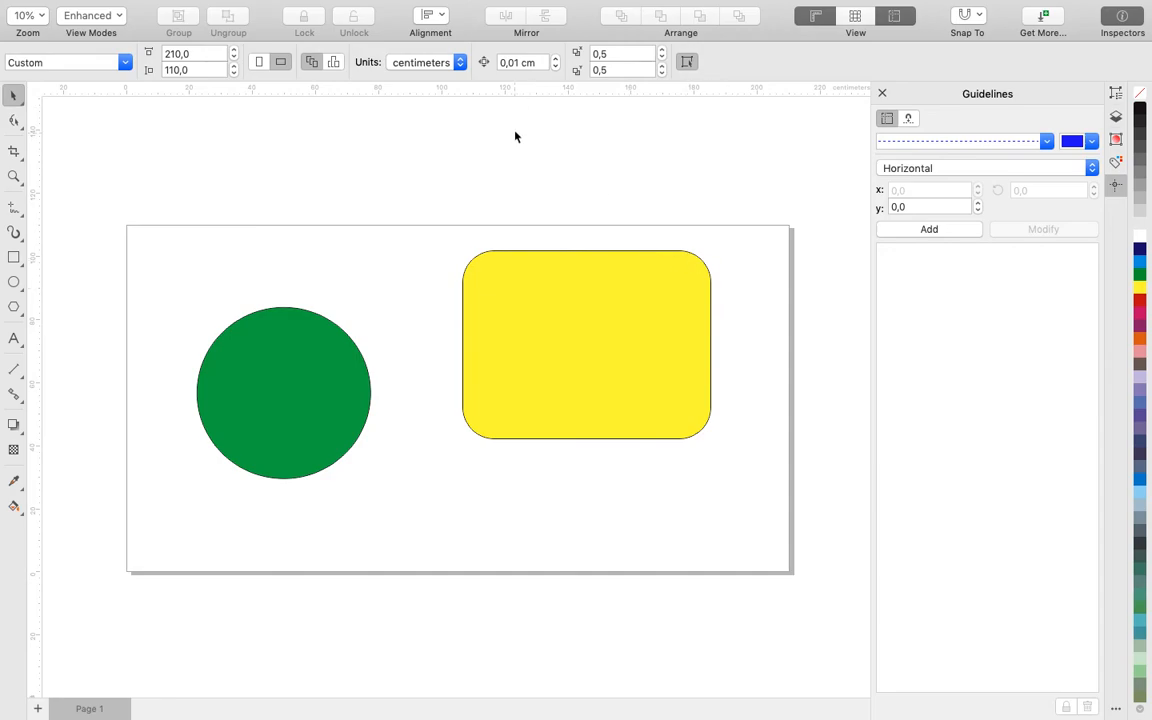
Set the yellow rectangle's corner radius to 0,5 and inspect its upper-right corner up close.
{"action": "left_click", "coordinate": [591, 355]}
{"action": "left_click", "coordinate": [510, 54]}
{"action": "left_click", "coordinate": [508, 55]}
{"action": "double_click", "coordinate": [505, 56]}
{"action": "type", "text": "0"}
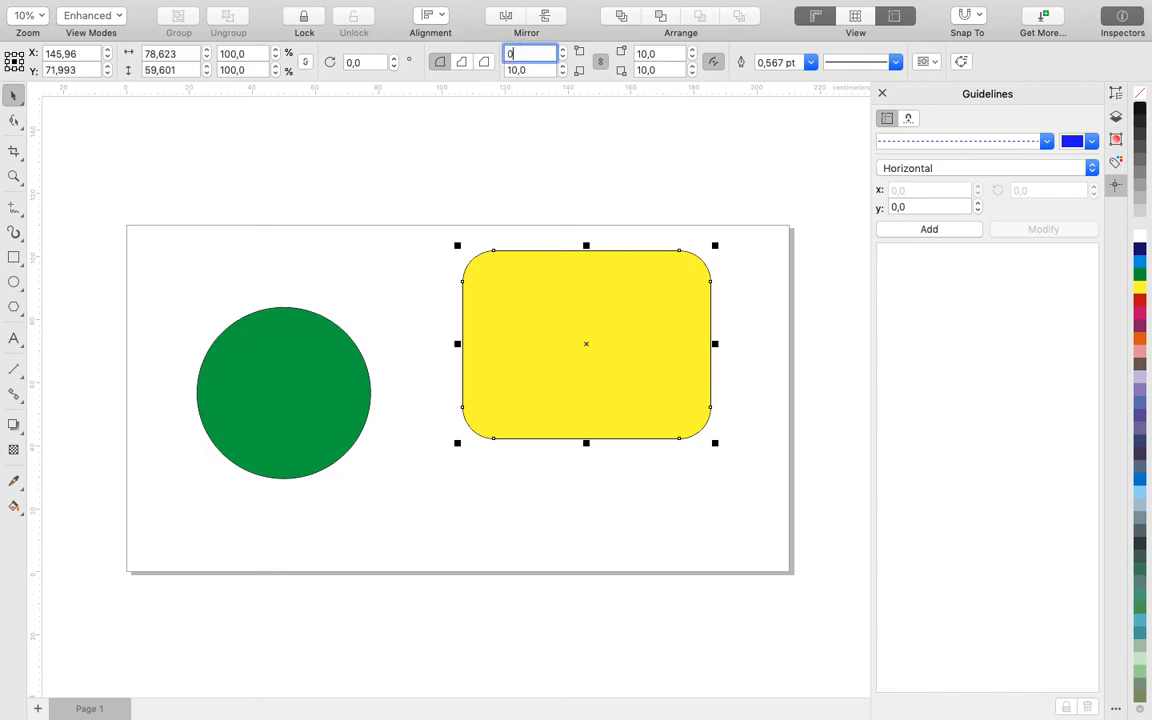
{"action": "type", "text": ",5"}
{"action": "key", "text": "Return"}
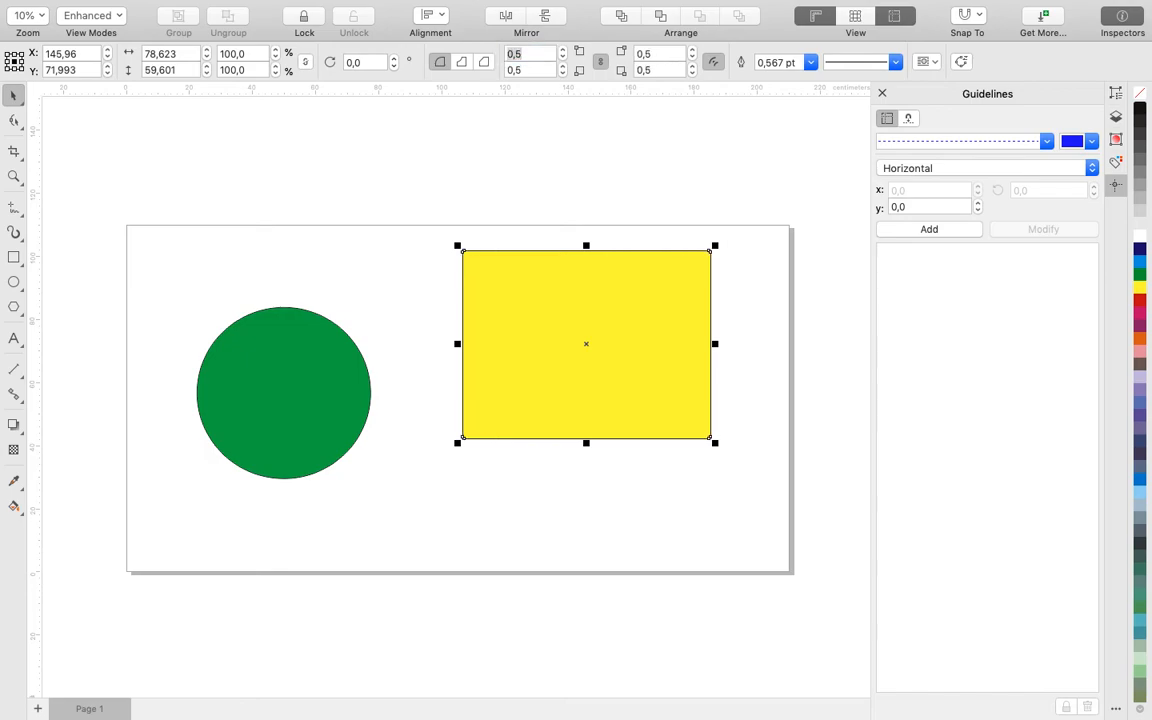
{"action": "left_click", "coordinate": [735, 259]}
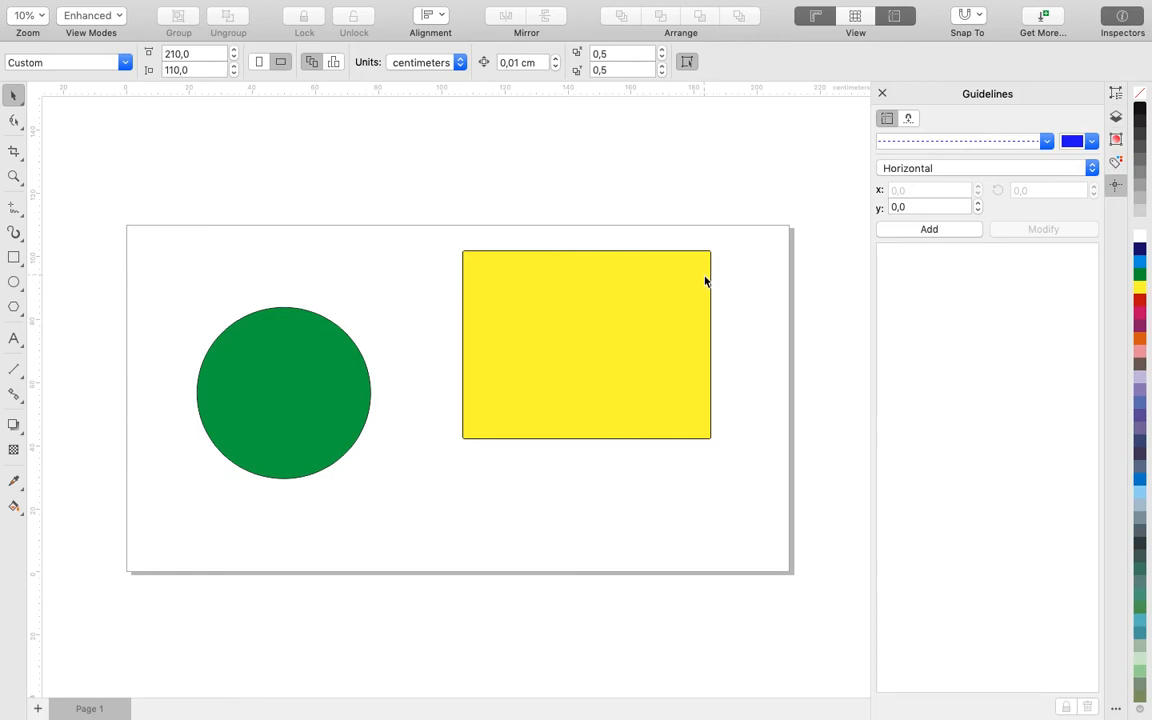
{"action": "scroll", "coordinate": [705, 281], "scroll_direction": "up", "scroll_amount": 3}
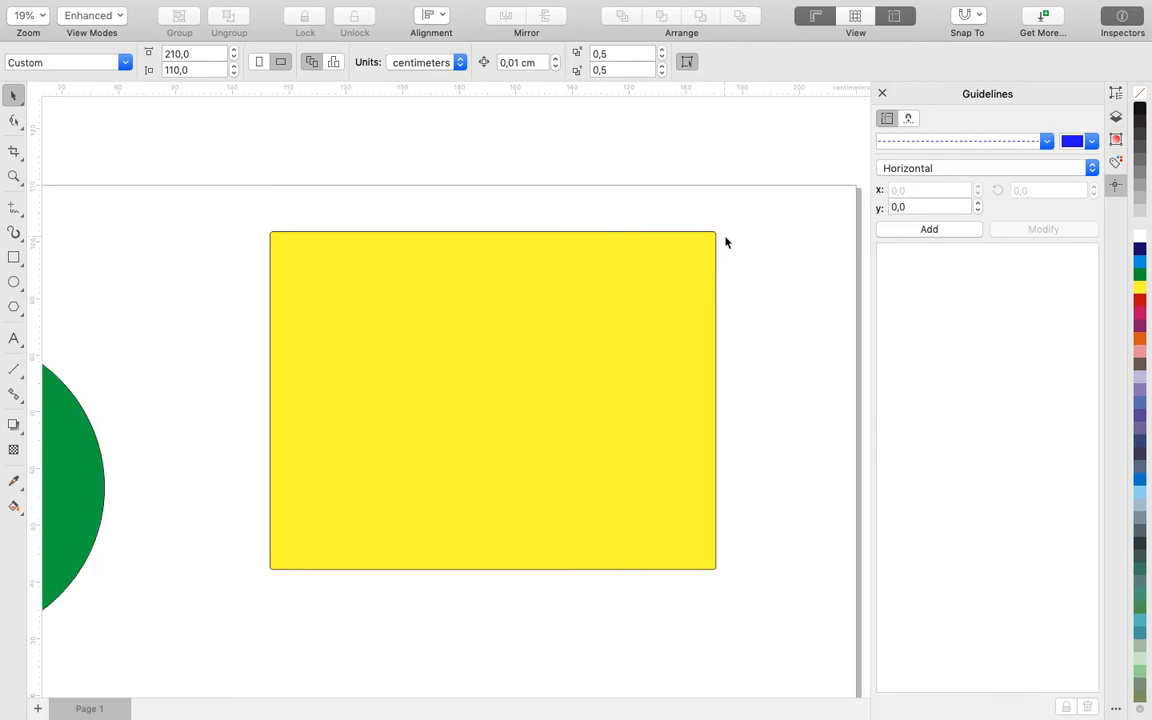
{"action": "scroll", "coordinate": [720, 237], "scroll_direction": "up", "scroll_amount": 3}
{"action": "scroll", "coordinate": [714, 234], "scroll_direction": "up", "scroll_amount": 5}
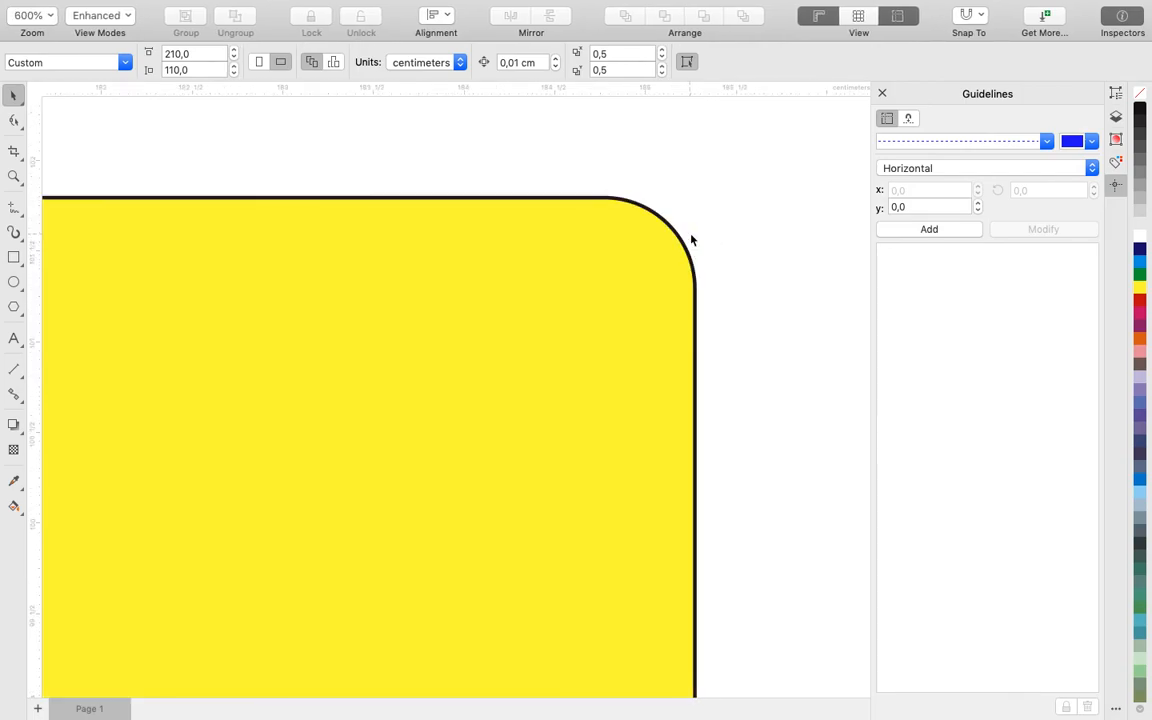
Reset the yellow rectangle's corner radius to 0 to make its corners square.
{"action": "left_click", "coordinate": [630, 279]}
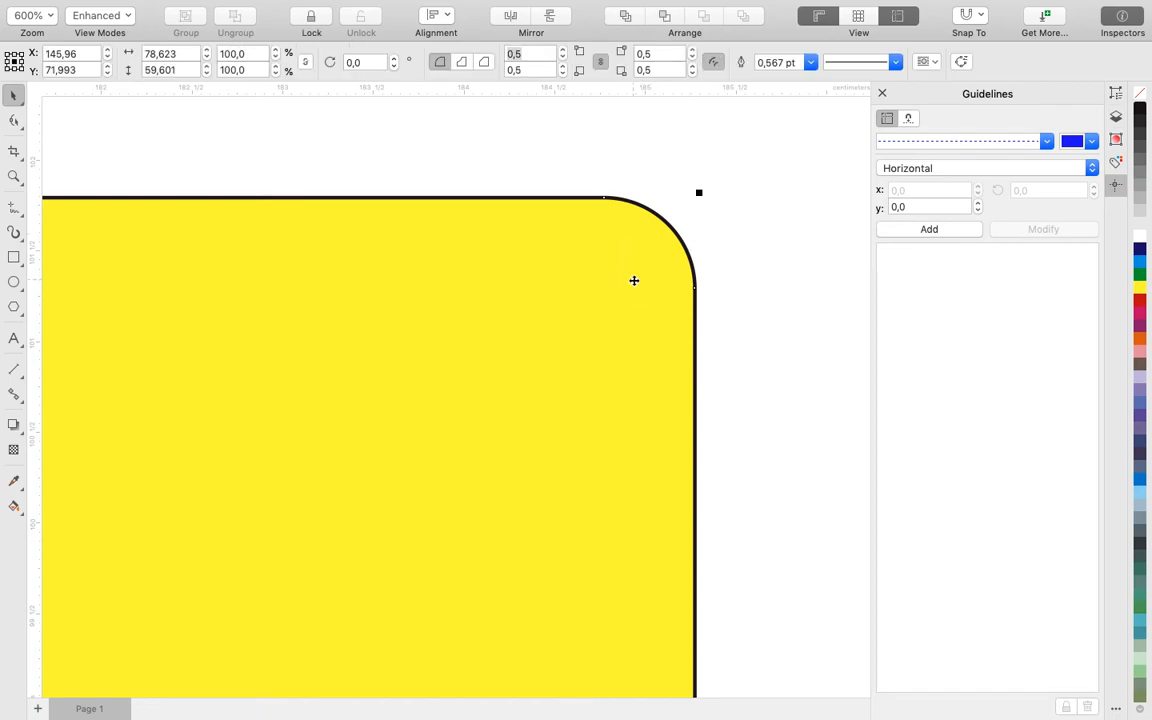
{"action": "left_click", "coordinate": [511, 56]}
{"action": "type", "text": "0"}
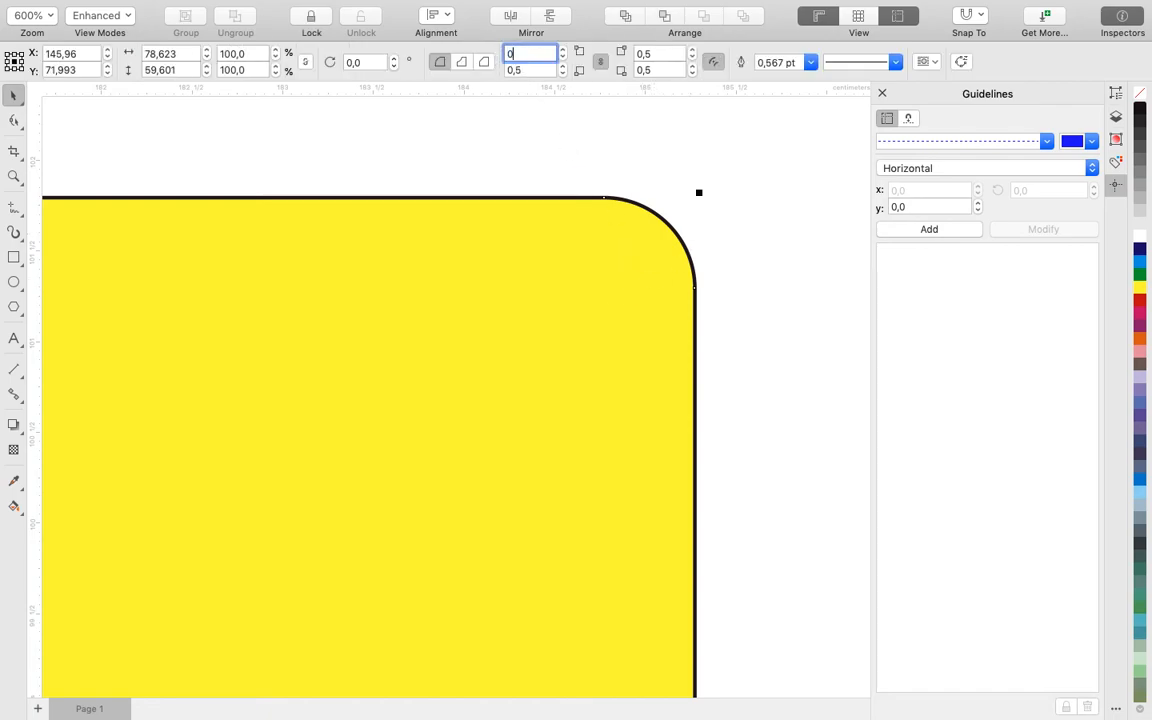
{"action": "key", "text": "Return"}
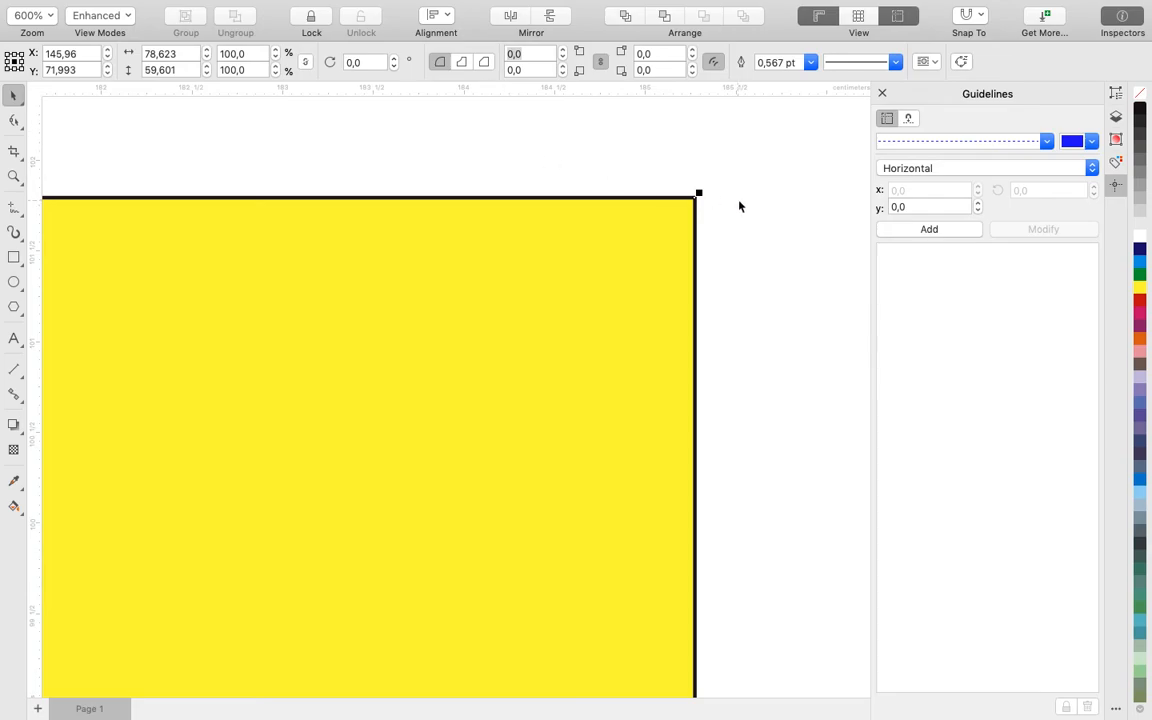
Round the yellow rectangle's corners again with a radius of 0,5 and deselect it.
{"action": "left_click", "coordinate": [740, 203]}
{"action": "left_click", "coordinate": [670, 267]}
{"action": "left_click", "coordinate": [536, 56]}
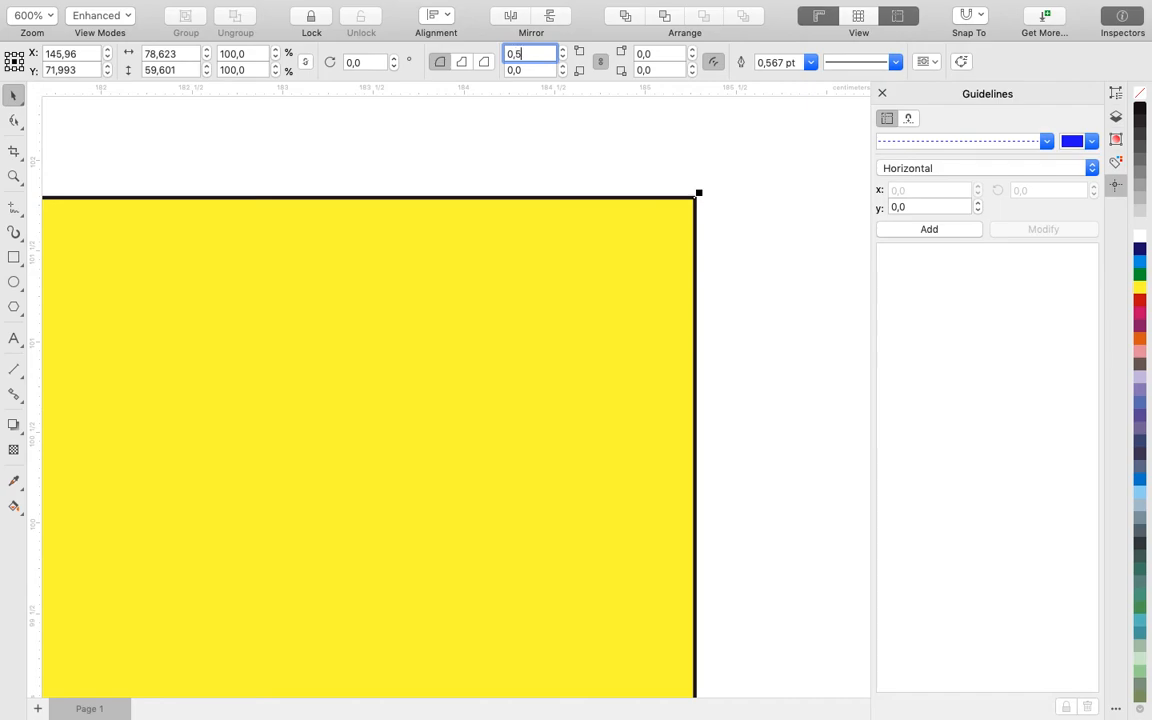
{"action": "type", "text": "0,5"}
{"action": "key", "text": "Return"}
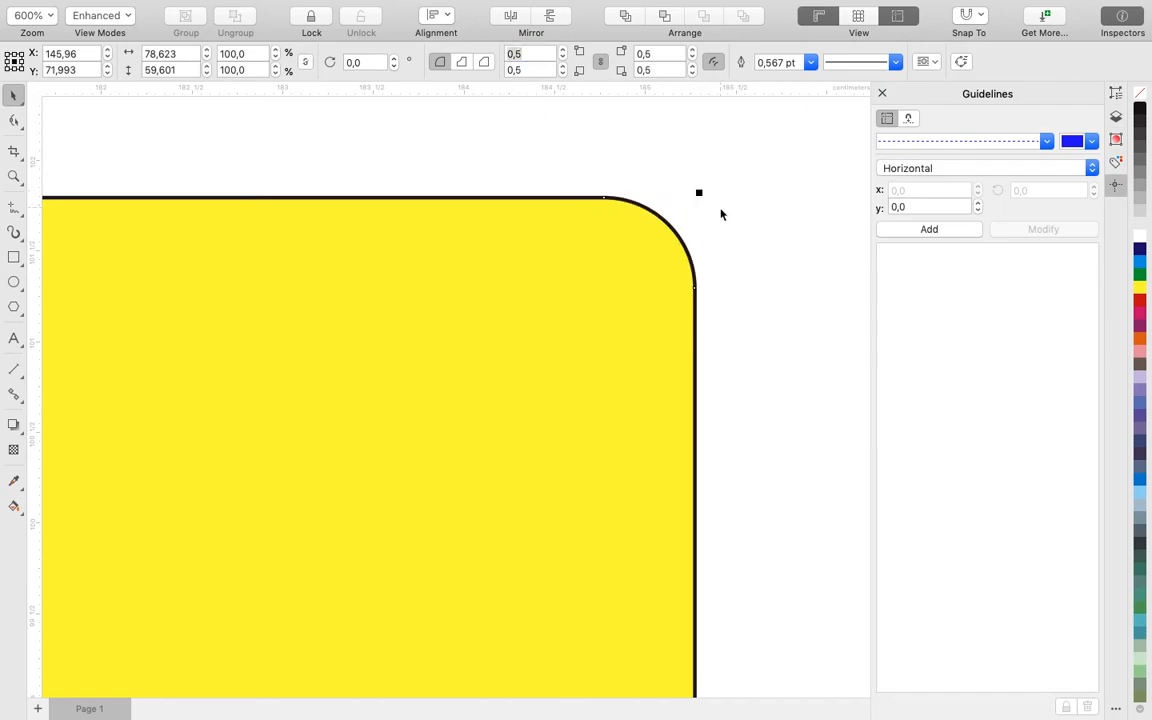
{"action": "left_click", "coordinate": [721, 214]}
Move the yellow rectangle to the right by about 12 cm and slightly down.
{"action": "scroll", "coordinate": [650, 240], "scroll_direction": "down", "scroll_amount": 5}
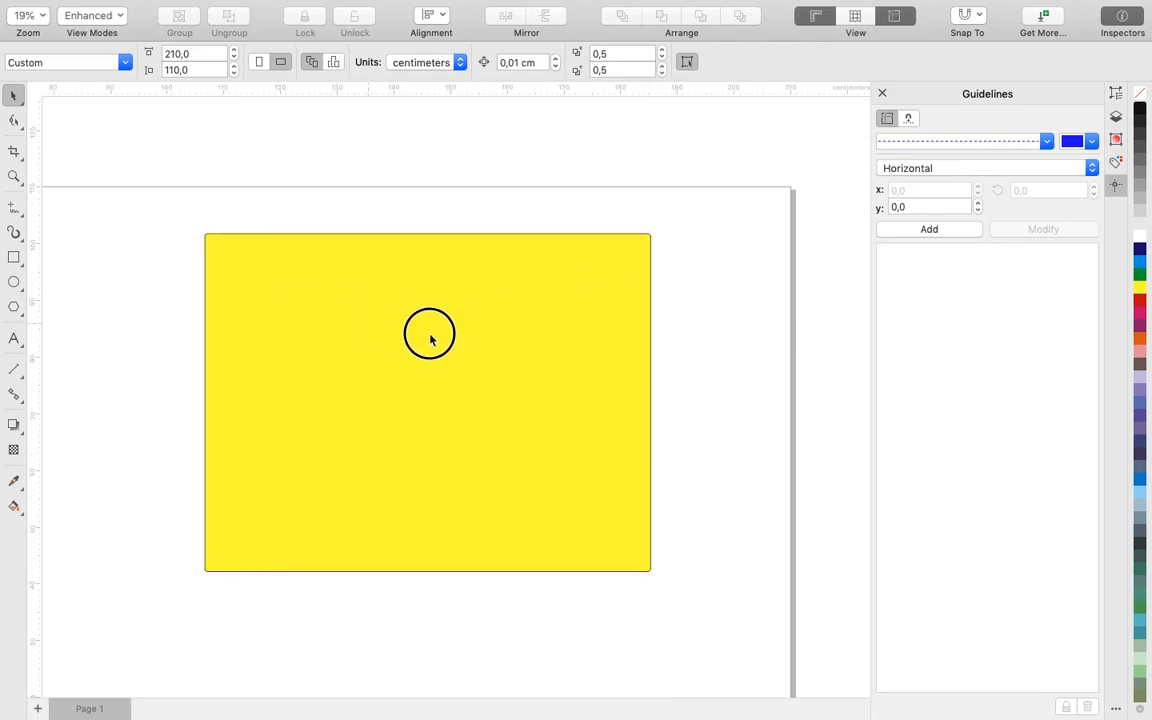
{"action": "left_click_drag", "start_coordinate": [429, 332], "coordinate": [496, 339]}
{"action": "scroll", "coordinate": [723, 249], "scroll_direction": "up", "scroll_amount": 5}
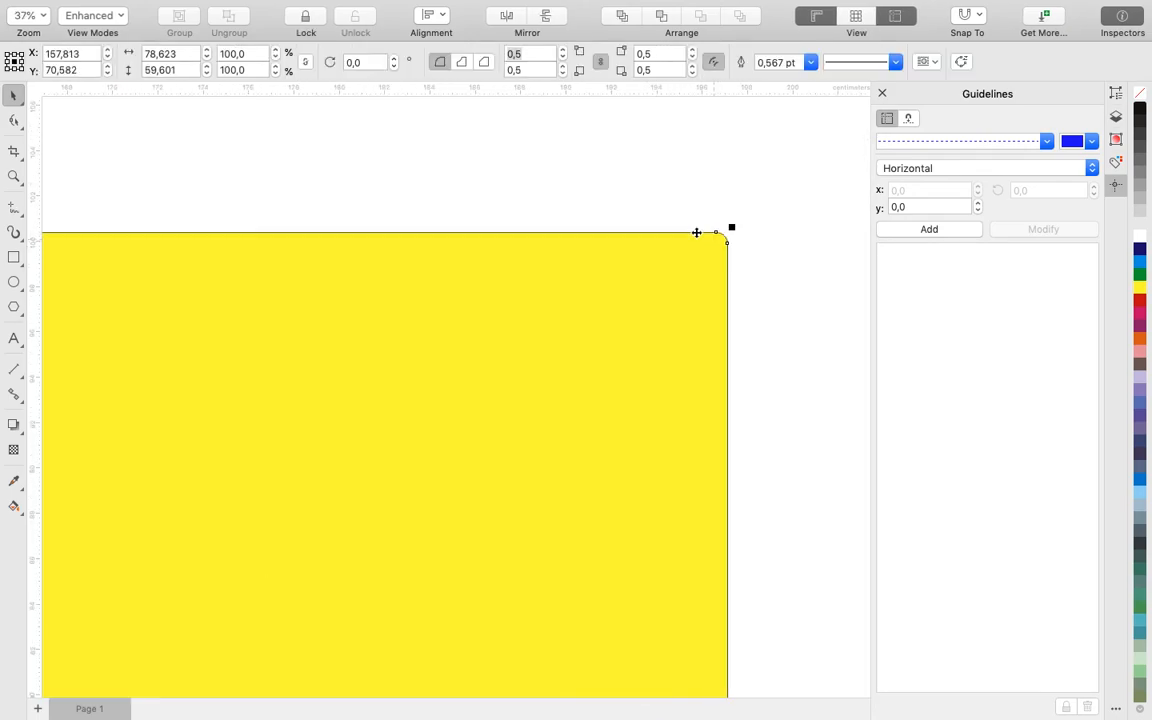
Set the yellow rectangle's corner radius to 1 on all corners and deselect it to inspect the rounding.
{"action": "scroll", "coordinate": [692, 237], "scroll_direction": "up", "scroll_amount": 2}
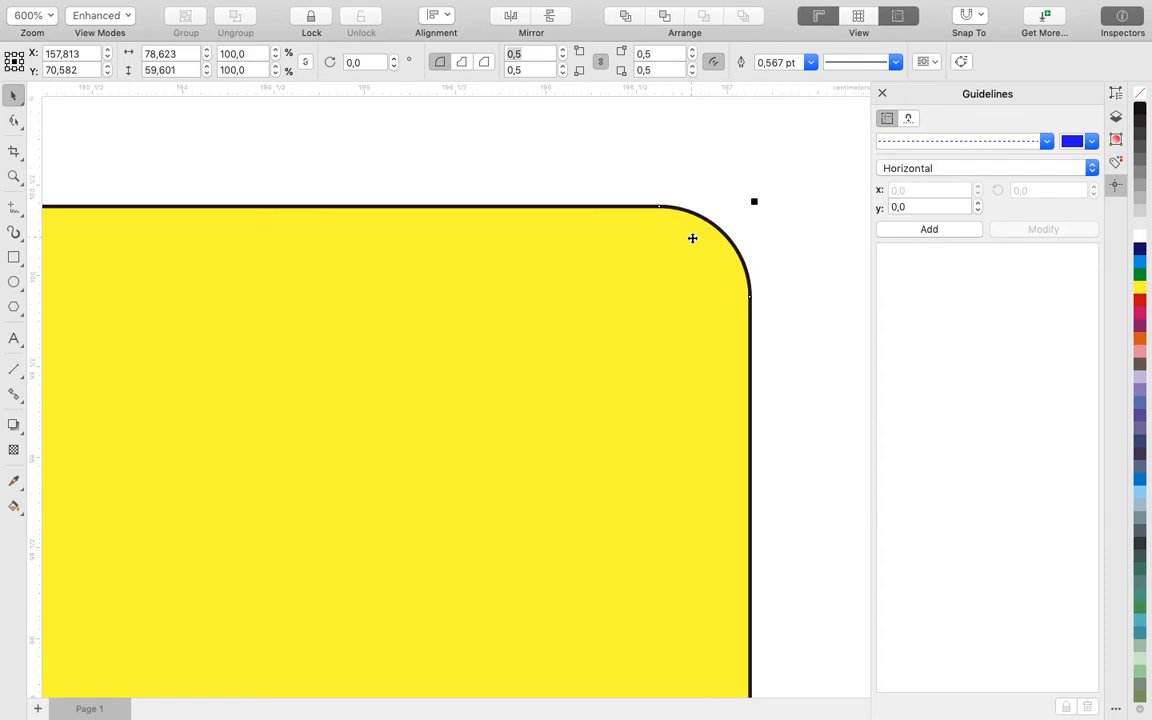
{"action": "left_click", "coordinate": [528, 55]}
{"action": "key", "text": "BackSpace"}
{"action": "key", "text": "BackSpace"}
{"action": "key", "text": "BackSpace"}
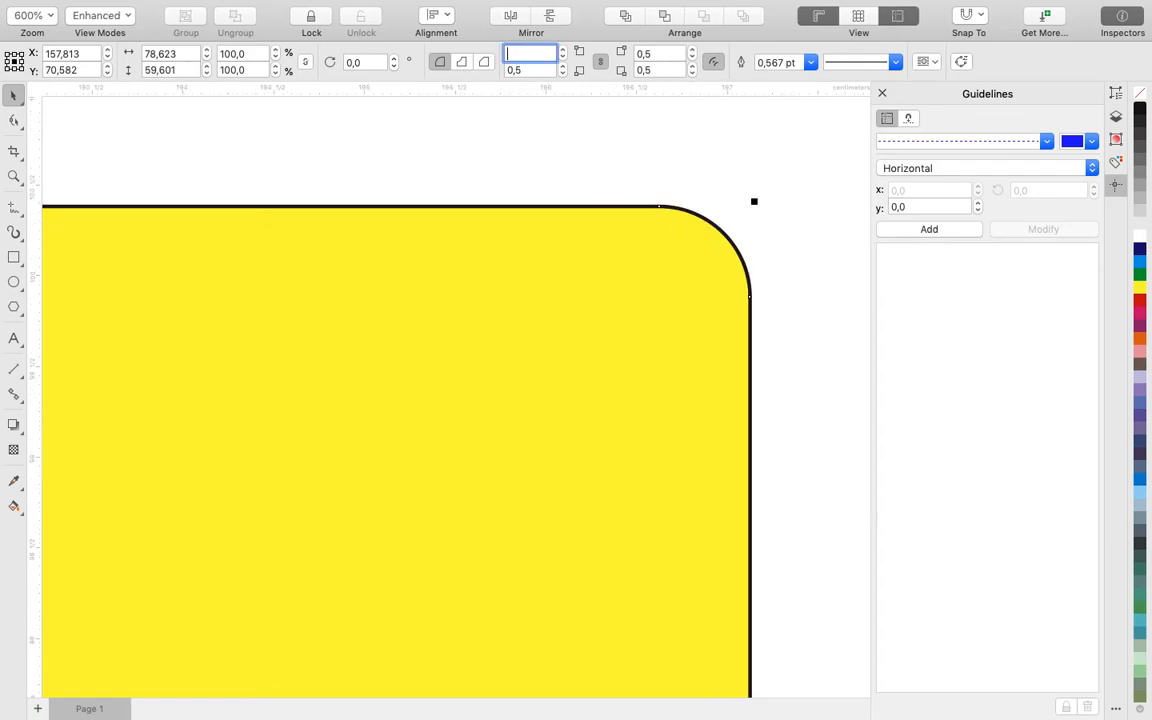
{"action": "type", "text": "1"}
{"action": "key", "text": "Return"}
{"action": "scroll", "coordinate": [650, 290], "scroll_direction": "down", "scroll_amount": 10}
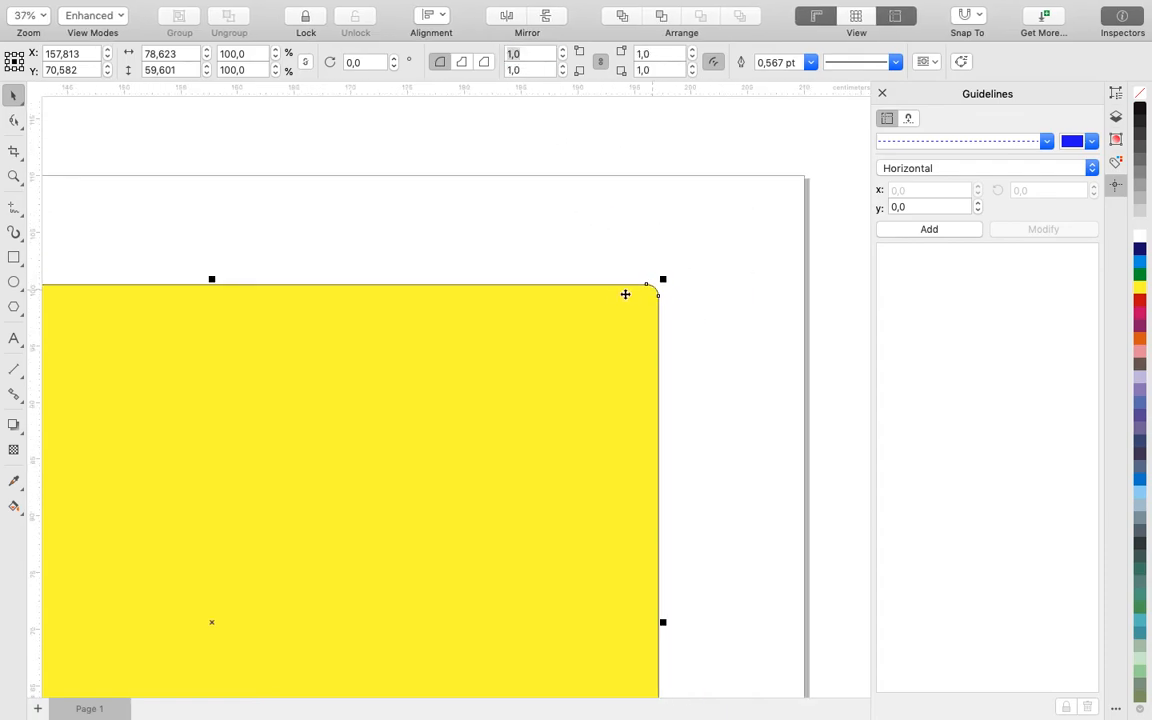
{"action": "left_click", "coordinate": [510, 352]}
{"action": "left_click", "coordinate": [676, 345]}
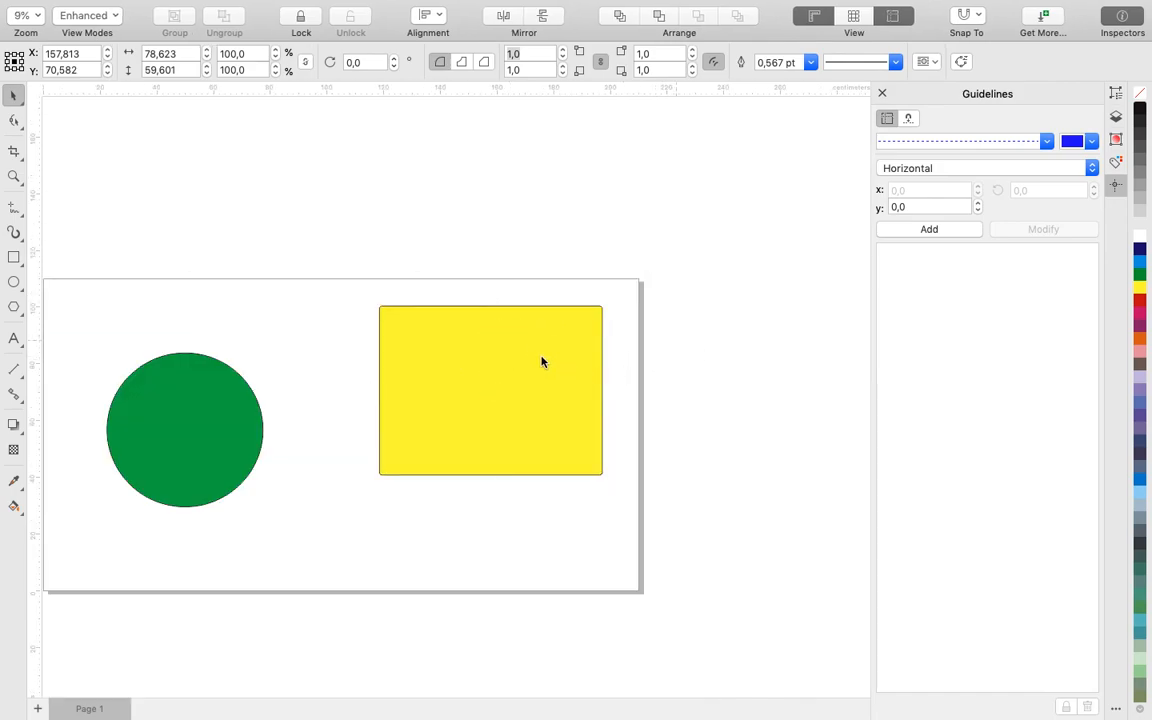
{"action": "scroll", "coordinate": [504, 355], "scroll_direction": "up", "scroll_amount": 3}
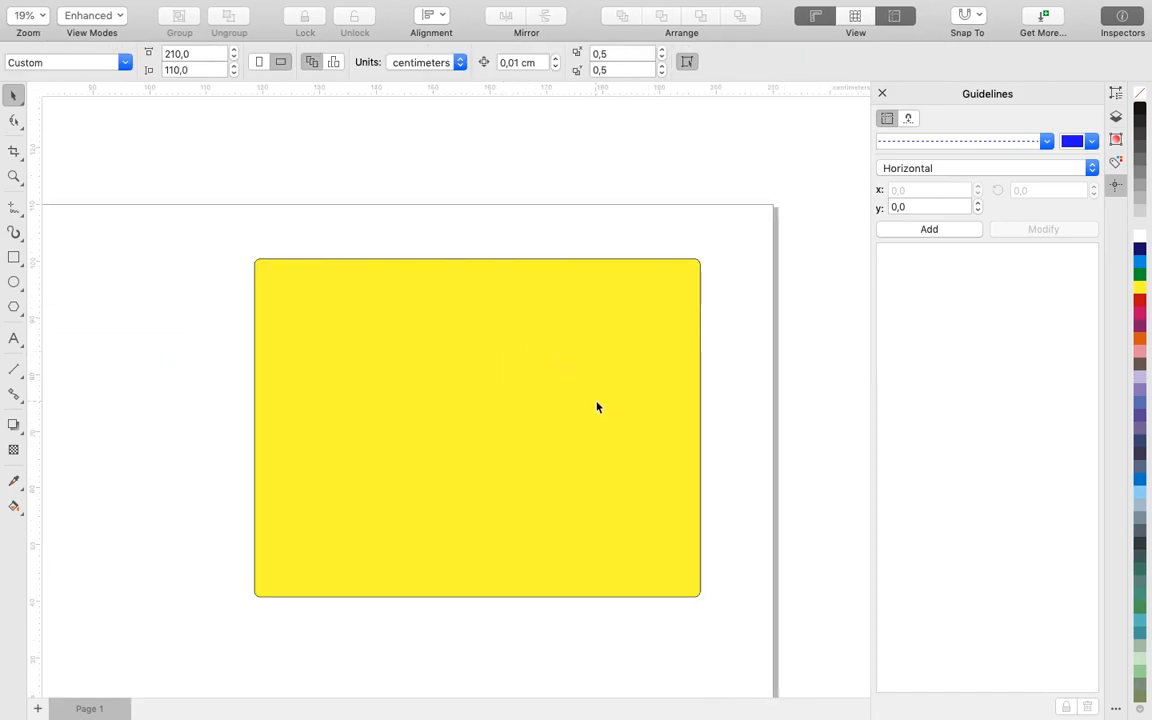
{"action": "scroll", "coordinate": [597, 407], "scroll_direction": "down", "scroll_amount": 3}
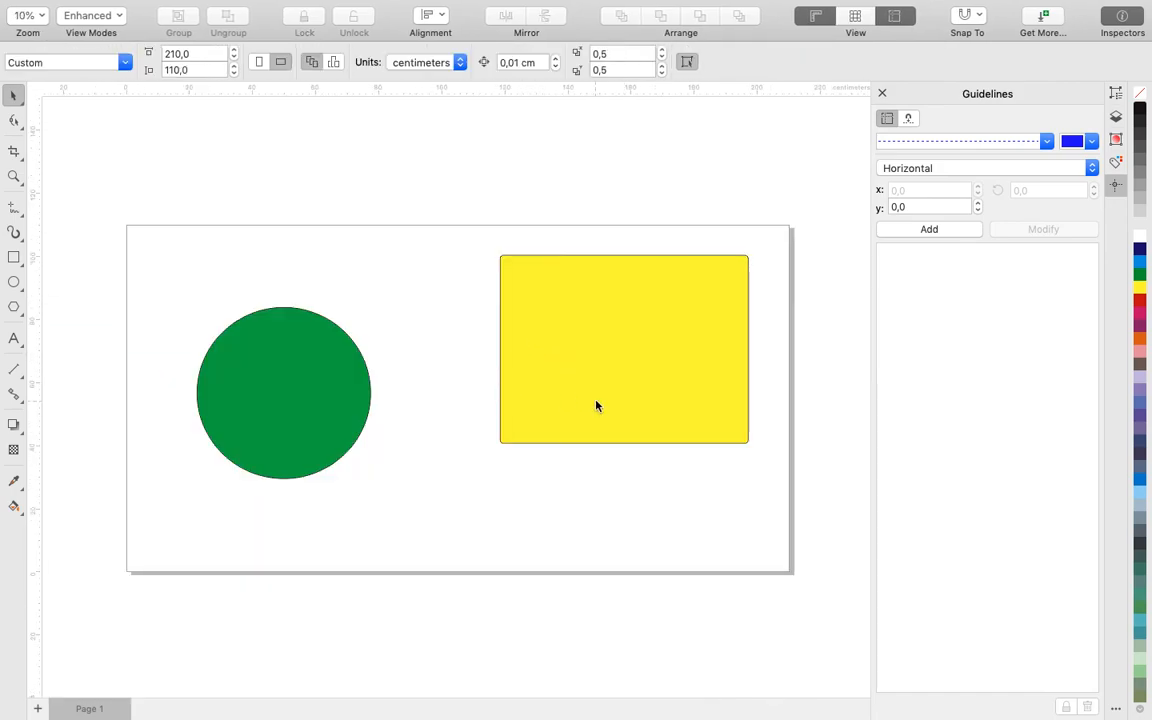
Move the yellow rectangle about 17,5 cm left and 6 cm up, and set its outline width to 1.0 pt.
{"action": "left_click", "coordinate": [647, 322]}
{"action": "left_click_drag", "start_coordinate": [662, 313], "coordinate": [607, 296]}
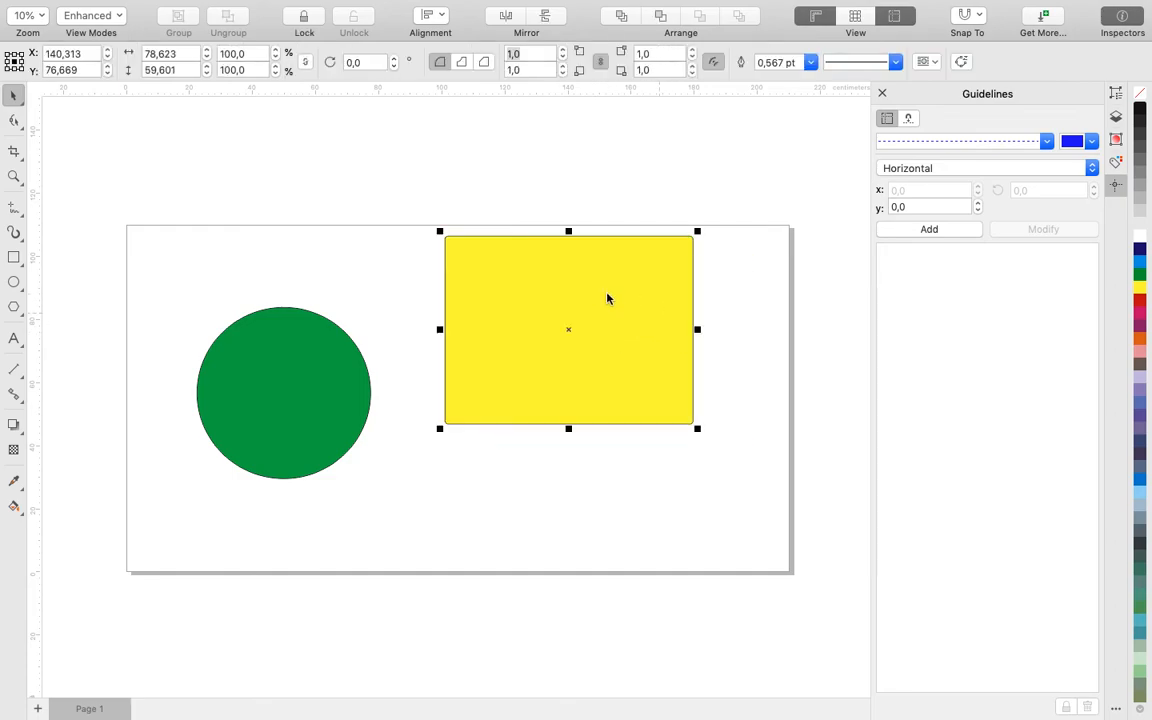
{"action": "left_click", "coordinate": [811, 63]}
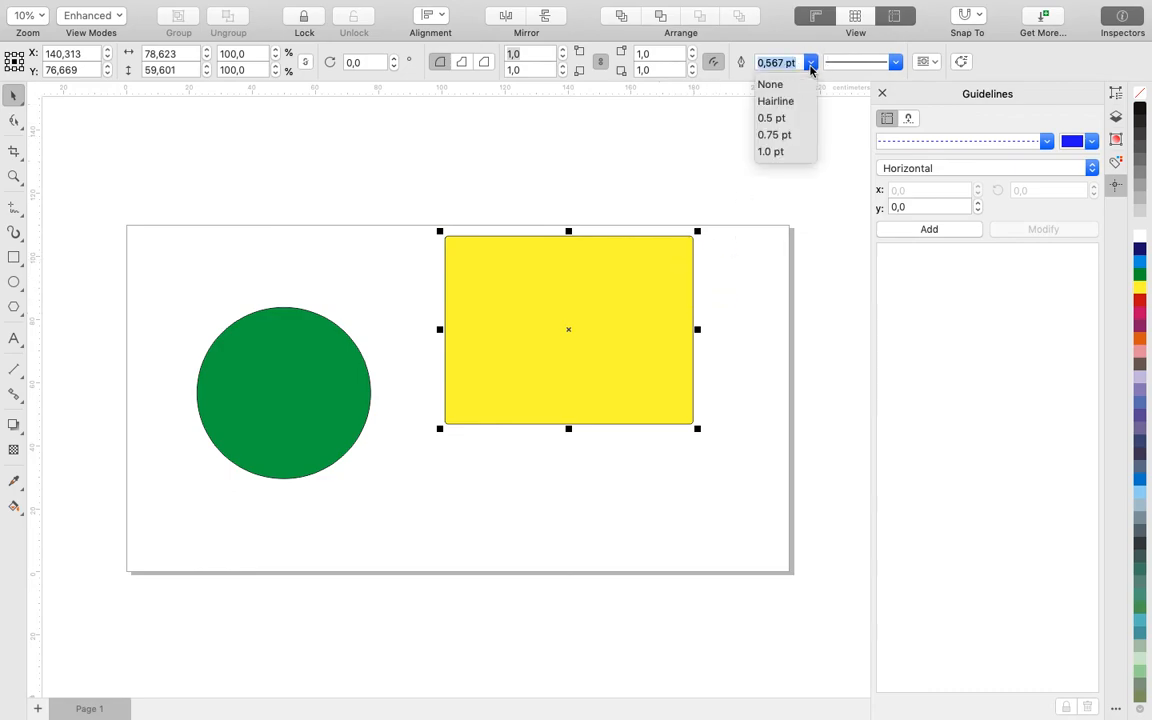
{"action": "left_click", "coordinate": [790, 151]}
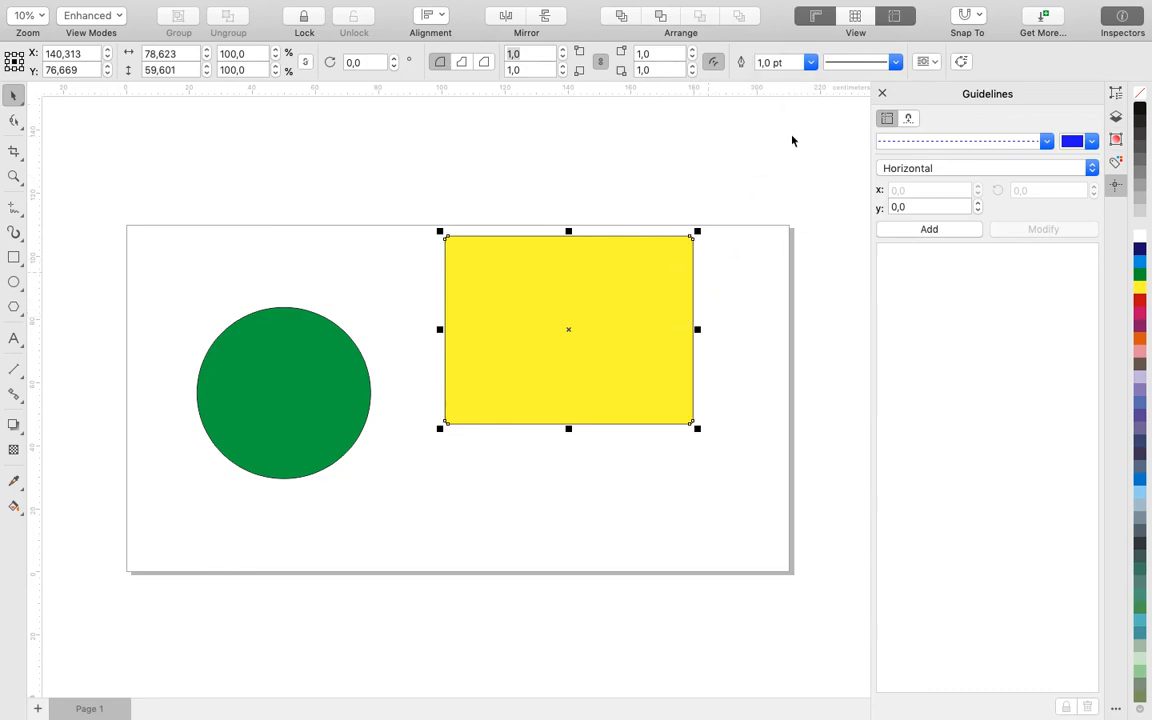
Thicken the yellow rectangle's outline to 40 pt and deselect the rectangle.
{"action": "left_click", "coordinate": [751, 62]}
{"action": "type", "text": "9"}
{"action": "key", "text": "Return"}
{"action": "left_click_drag", "start_coordinate": [774, 63], "coordinate": [746, 65]}
{"action": "key", "text": "BackSpace"}
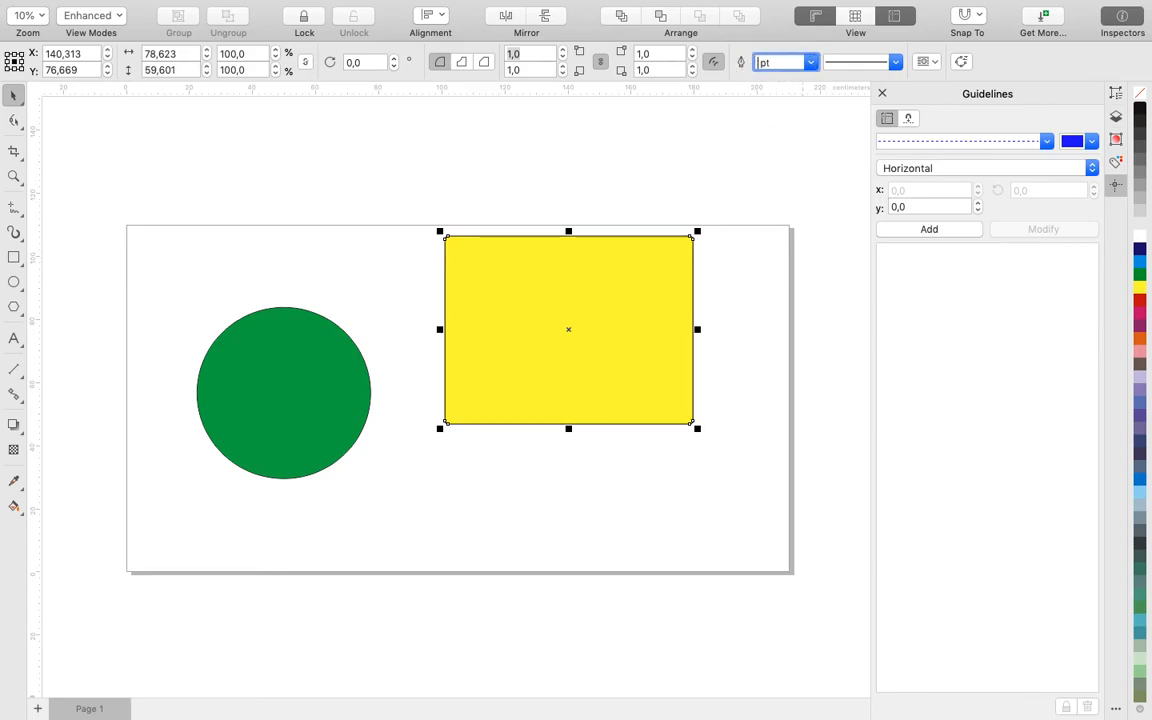
{"action": "type", "text": "40"}
{"action": "key", "text": "Return"}
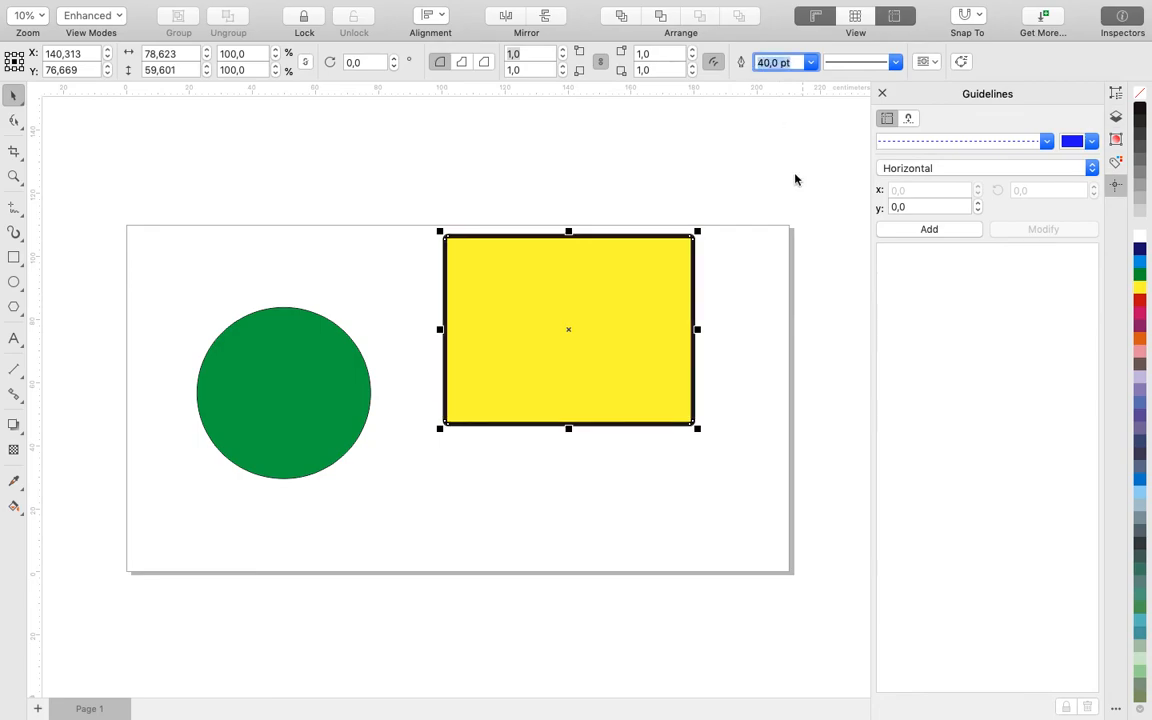
{"action": "left_click", "coordinate": [793, 207]}
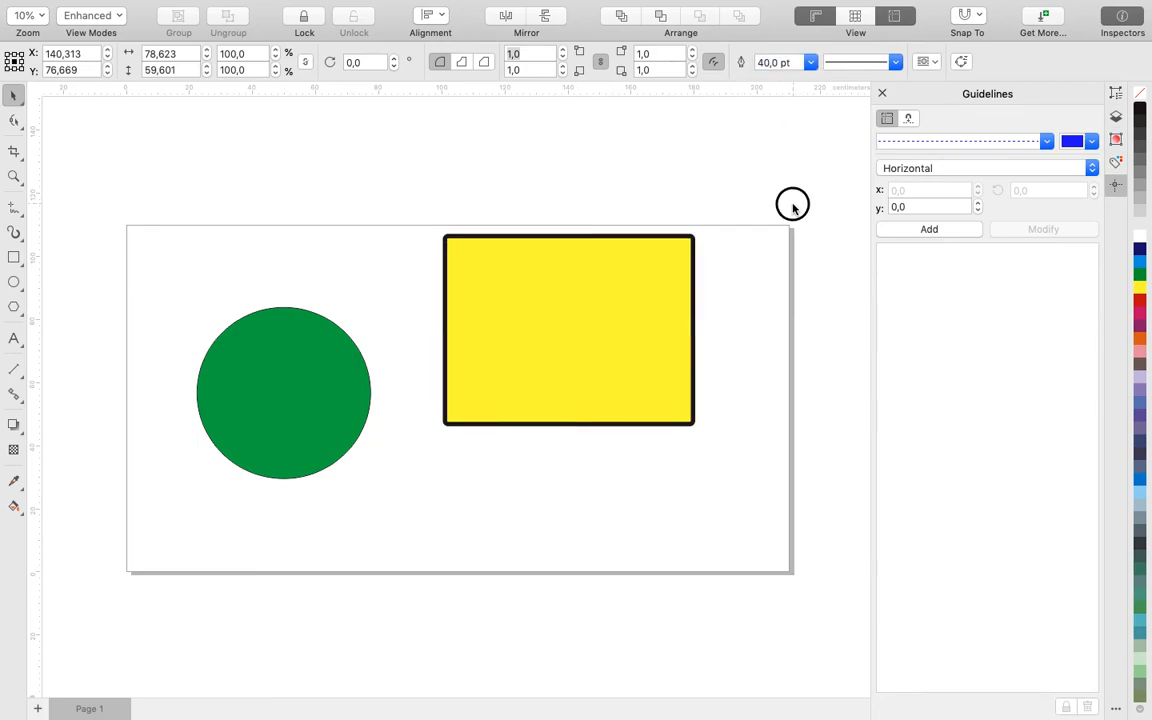
Set the green circle's outline width to 90 pt and deselect the circle.
{"action": "left_click", "coordinate": [310, 348]}
{"action": "left_click", "coordinate": [643, 63]}
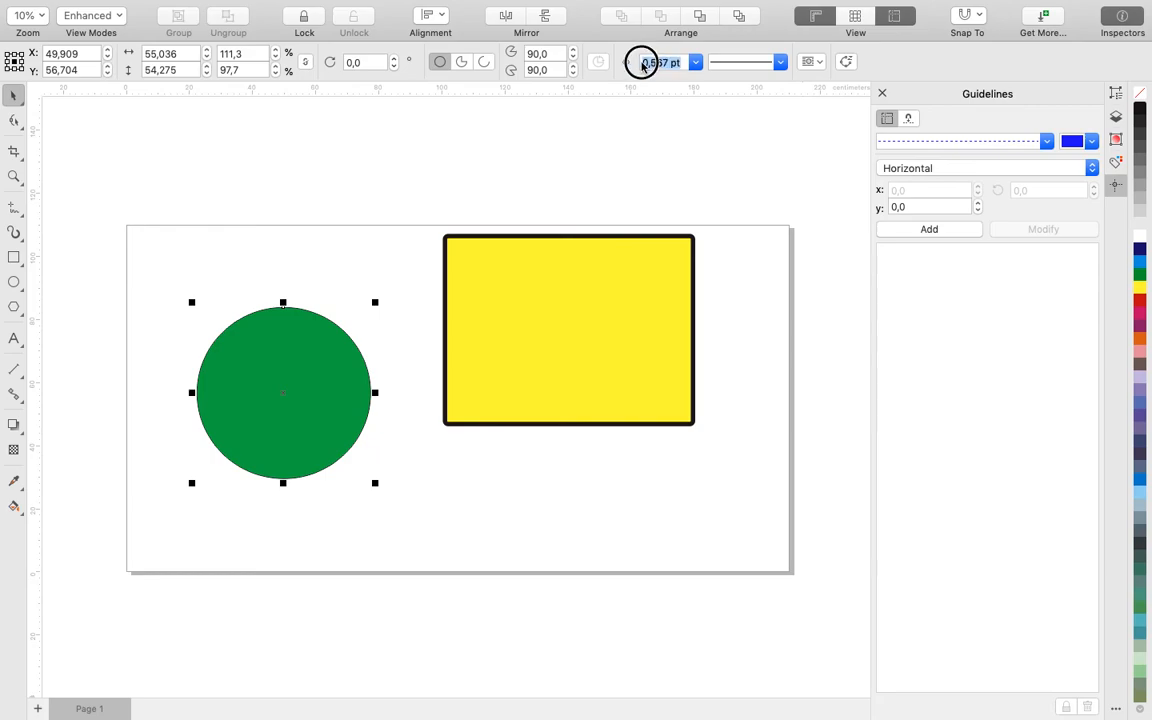
{"action": "type", "text": "90"}
{"action": "key", "text": "Return"}
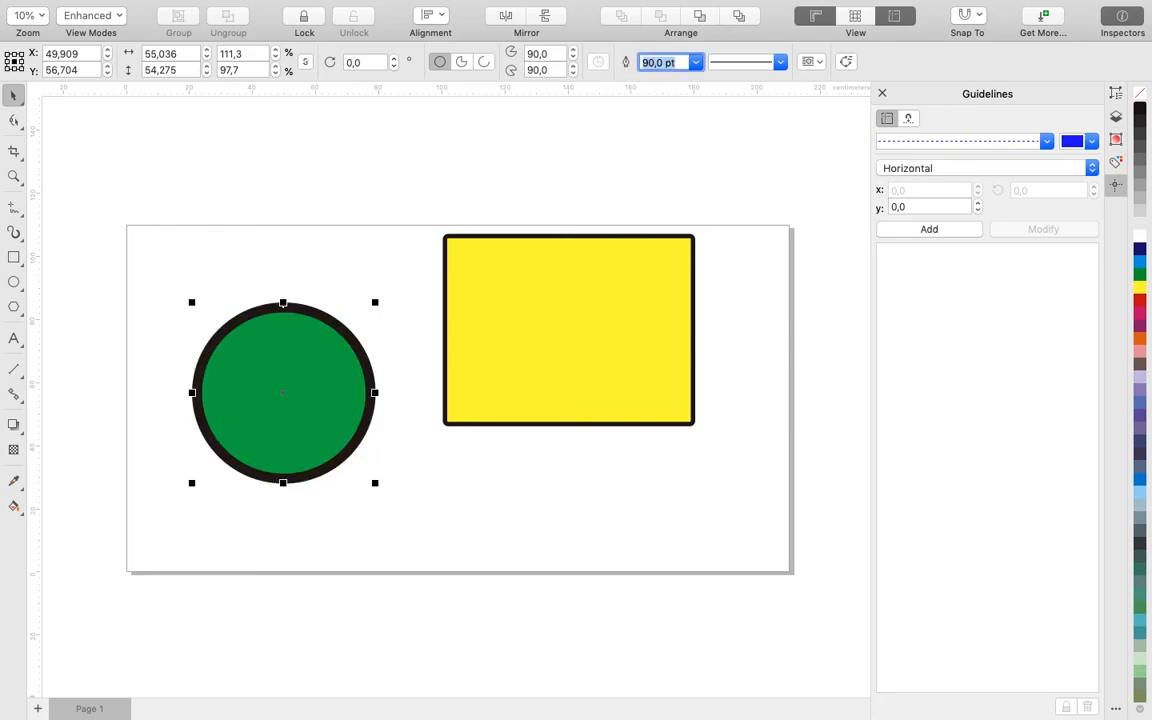
{"action": "left_click", "coordinate": [731, 149]}
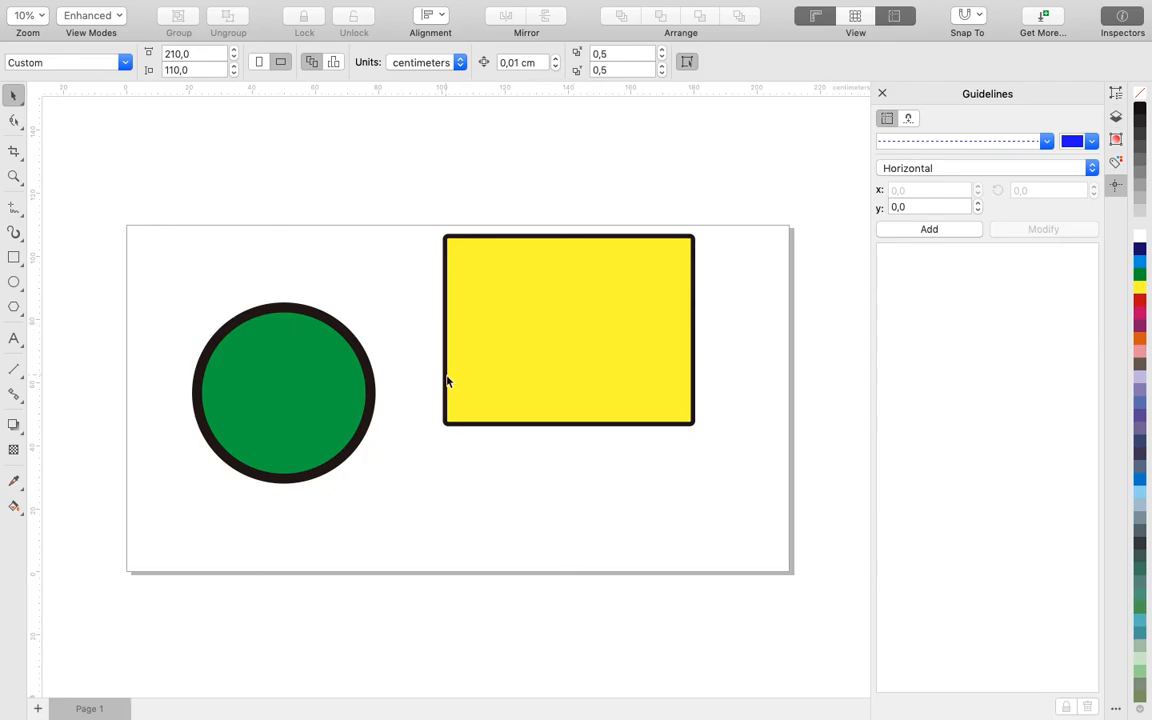
Draw a polygon about 44 cm wide and 40 cm high above the green circle and give it 8 sides.
{"action": "left_click", "coordinate": [21, 313]}
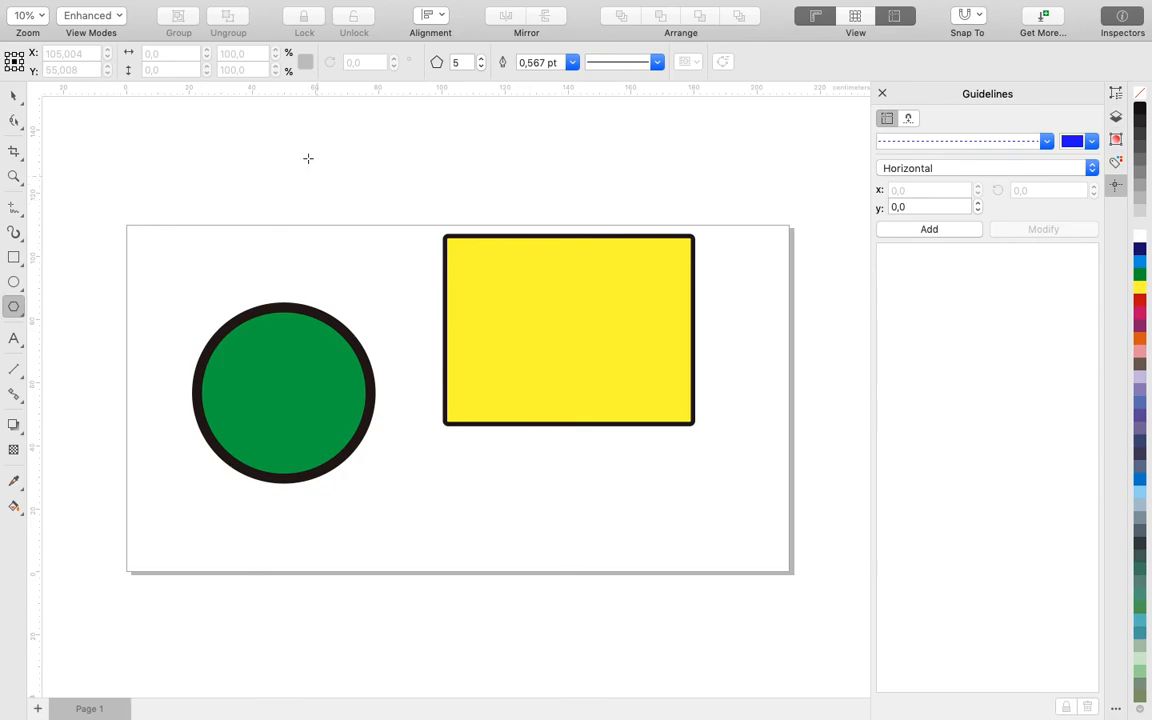
{"action": "left_click_drag", "start_coordinate": [208, 147], "coordinate": [357, 290]}
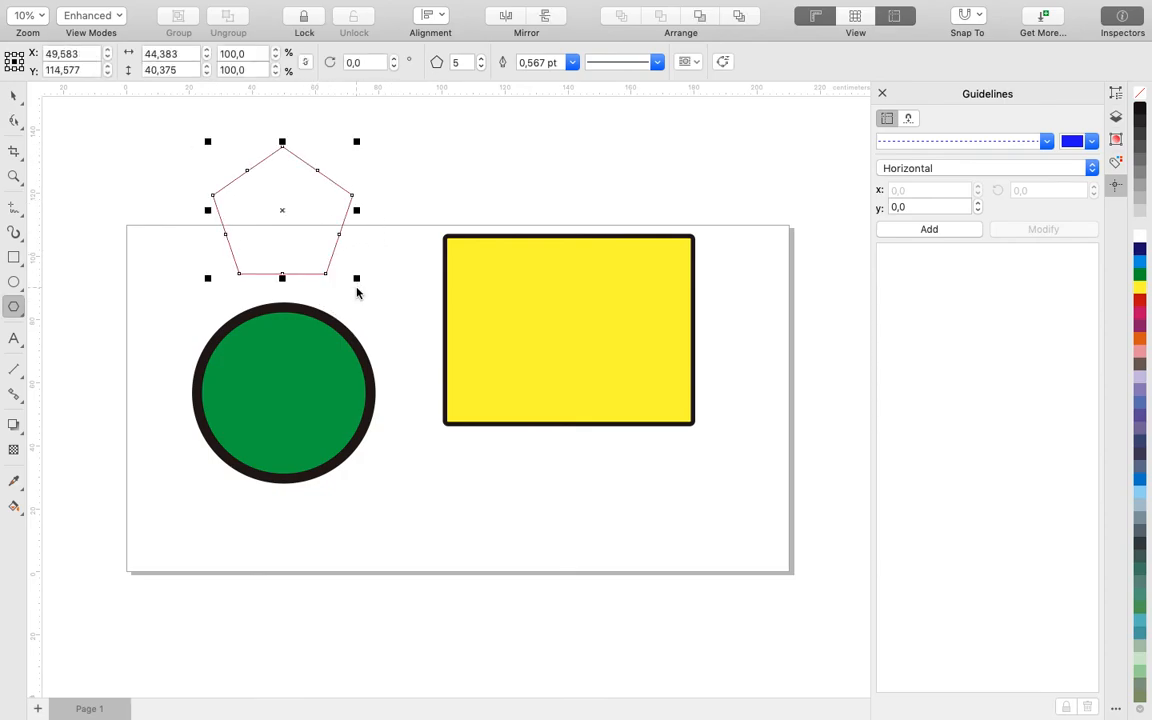
{"action": "left_click", "coordinate": [448, 61]}
{"action": "type", "text": "8"}
Draw a second polygon about 64 cm wide and 42 cm high across the page's right edge and give it 8 sides.
{"action": "left_click_drag", "start_coordinate": [747, 337], "coordinate": [738, 462]}
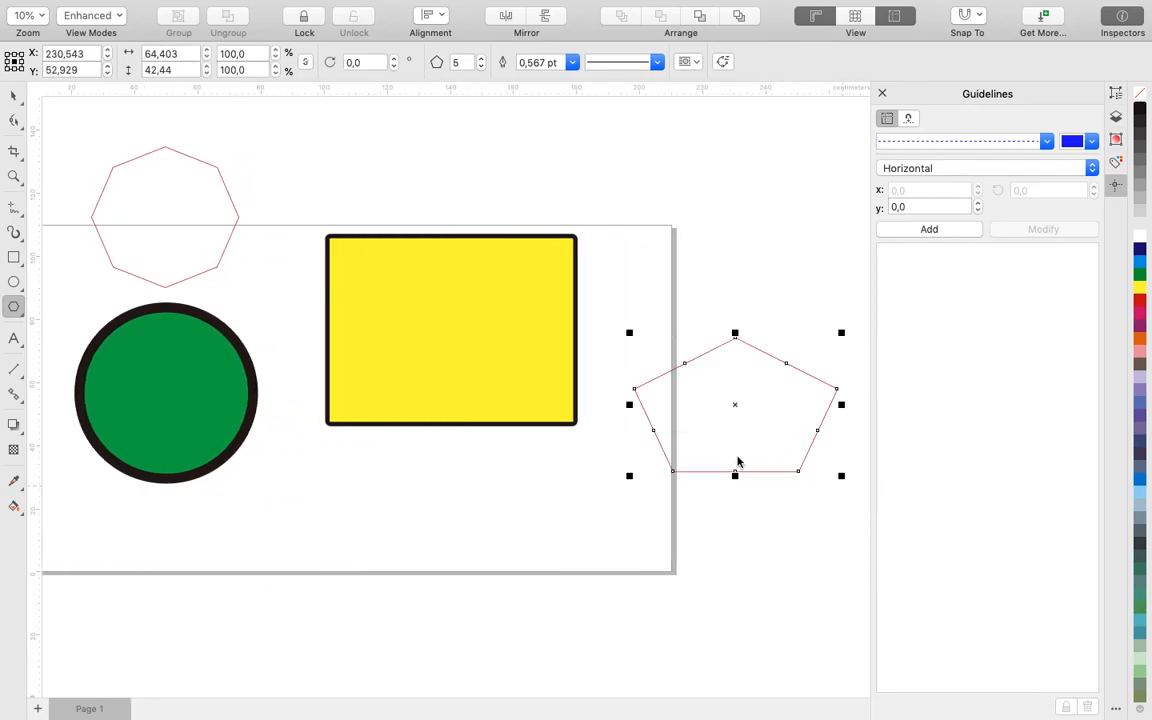
{"action": "left_click", "coordinate": [482, 58]}
{"action": "left_click", "coordinate": [451, 64]}
{"action": "key", "text": "Return"}
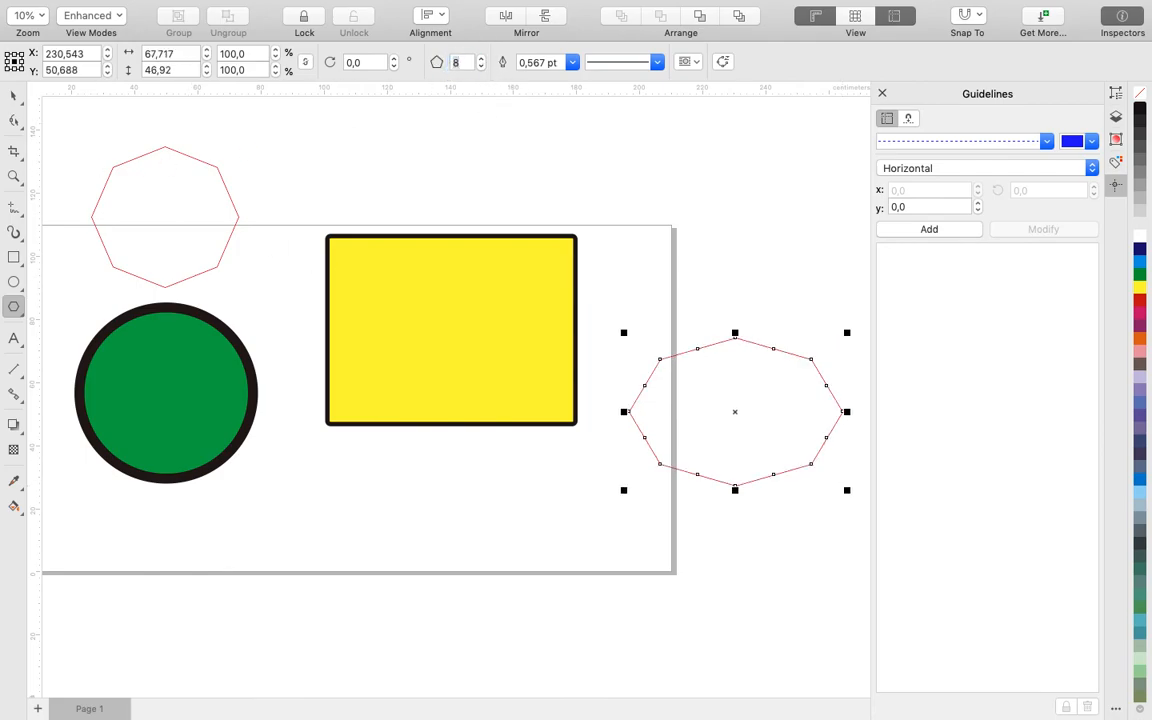
Move the wide octagon up to the page's upper-right corner and set its outline width to 90 pt.
{"action": "left_click", "coordinate": [14, 93]}
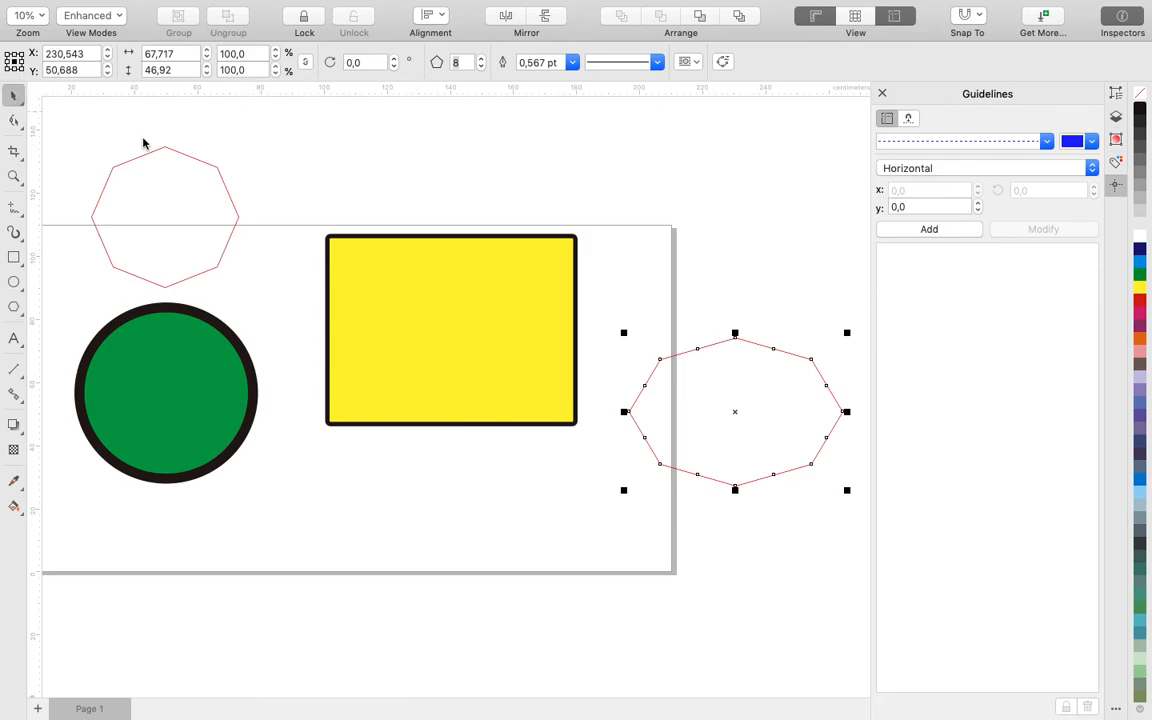
{"action": "left_click_drag", "start_coordinate": [737, 405], "coordinate": [671, 253]}
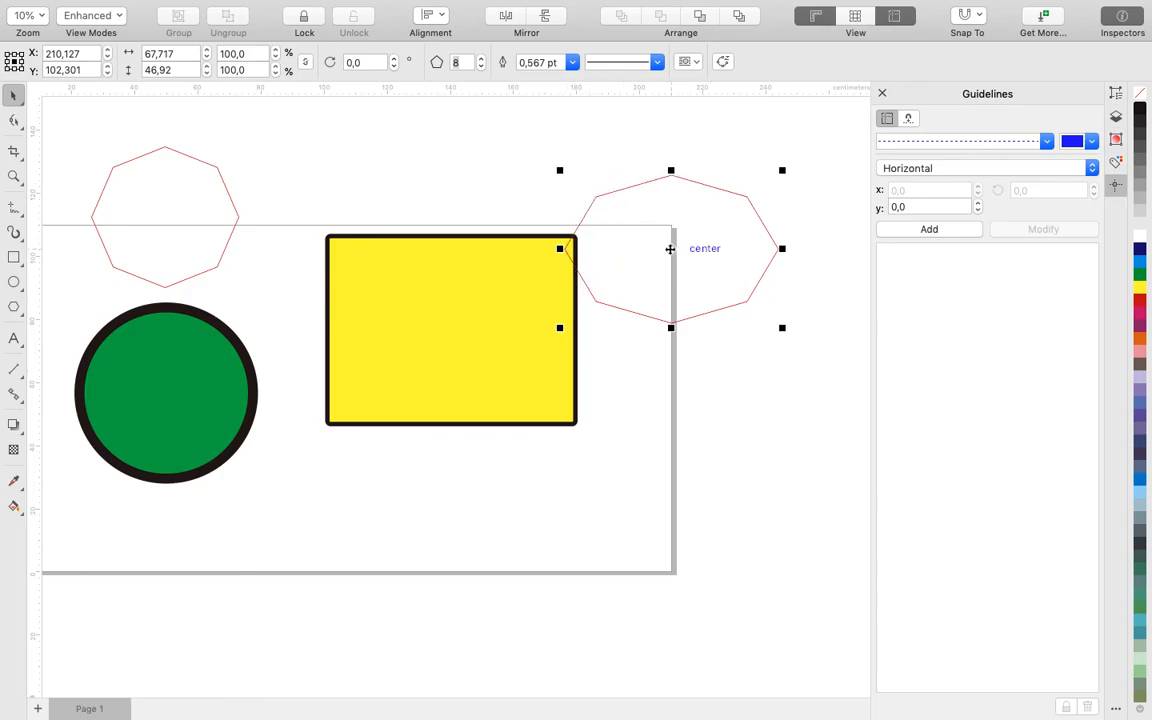
{"action": "left_click", "coordinate": [573, 62]}
{"action": "left_click", "coordinate": [544, 63]}
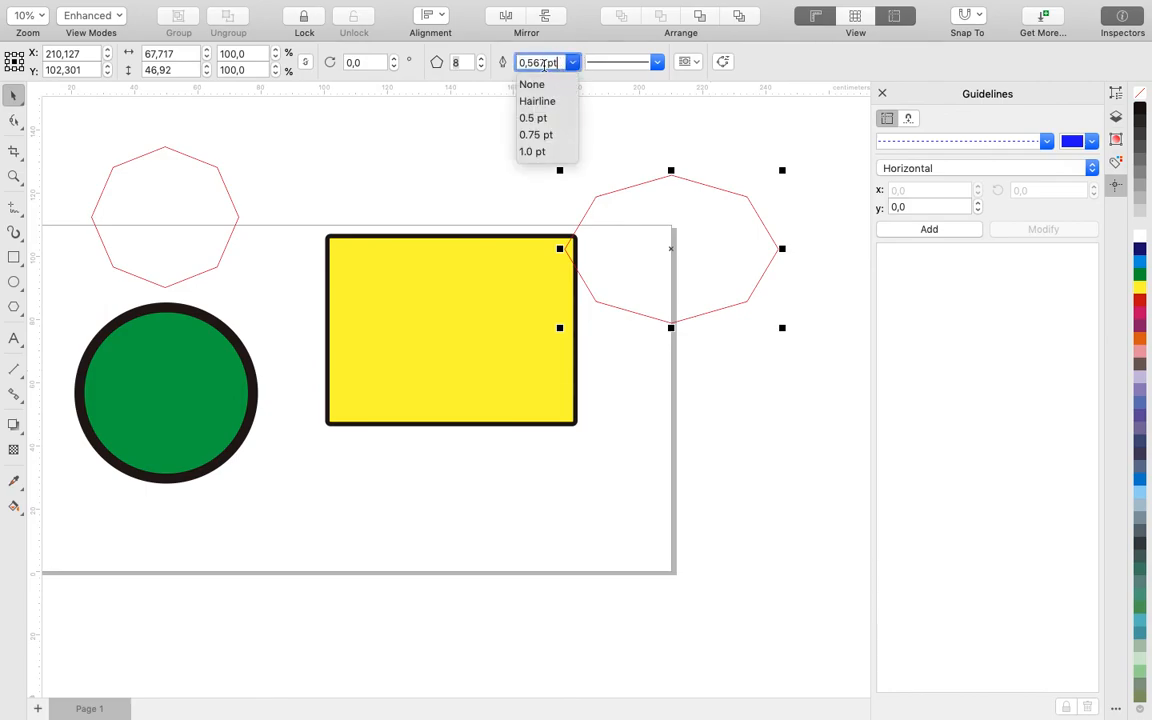
{"action": "double_click", "coordinate": [540, 62]}
{"action": "type", "text": "90"}
{"action": "key", "text": "Return"}
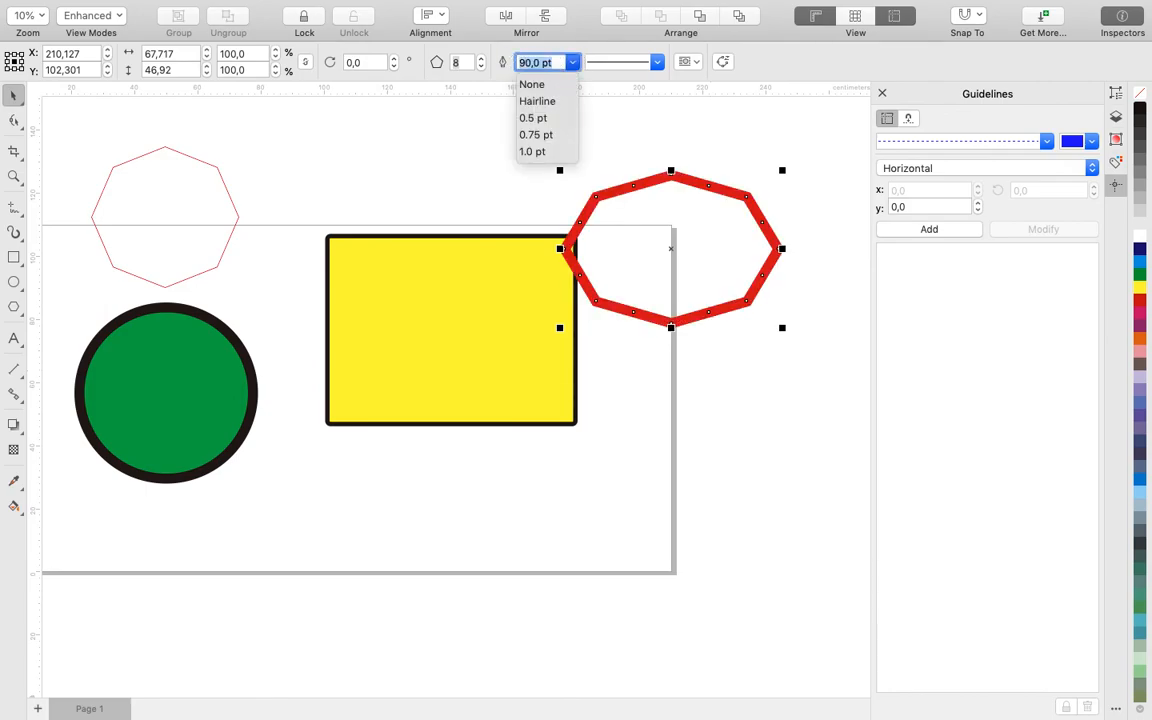
Fill the wide octagon with black, make its outline black, and remove the fill again.
{"action": "left_click", "coordinate": [1141, 112]}
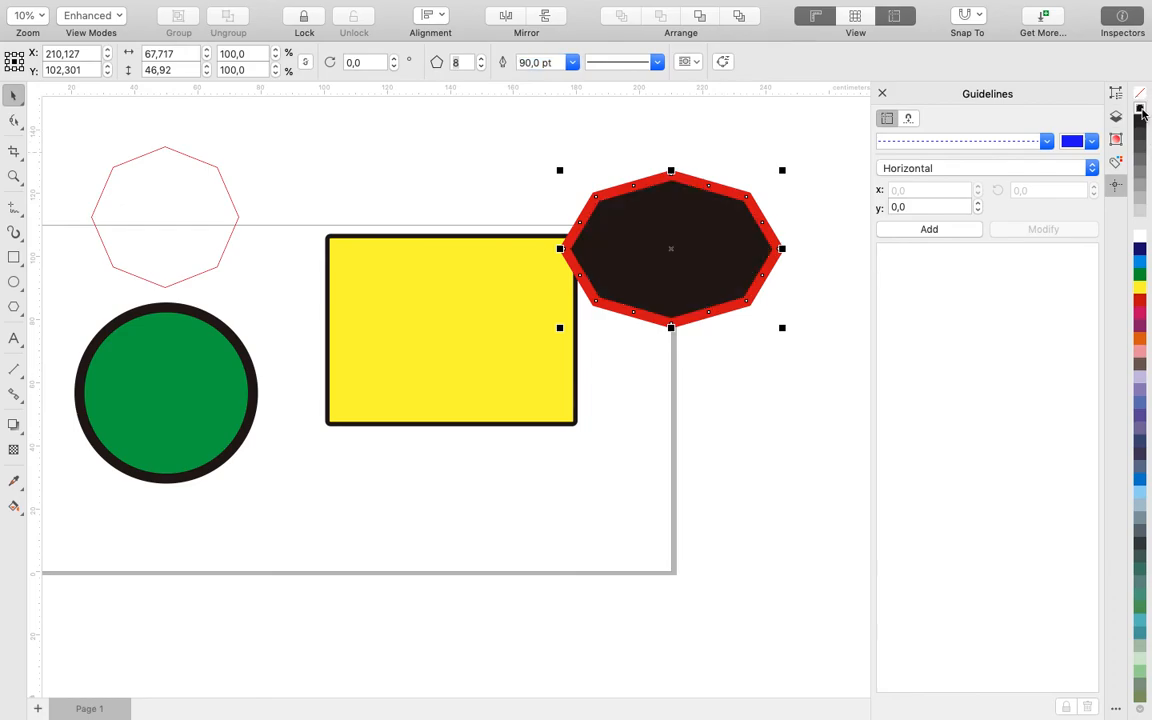
{"action": "right_click", "coordinate": [1142, 113]}
{"action": "left_click", "coordinate": [1095, 160]}
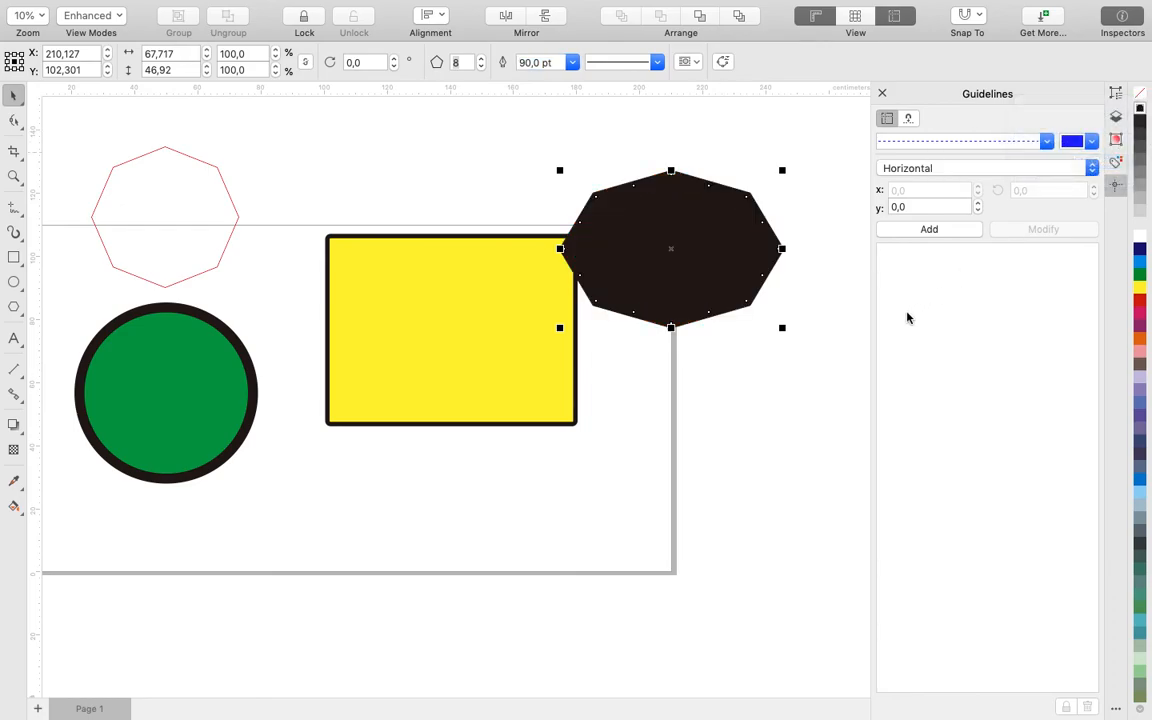
{"action": "left_click", "coordinate": [1140, 92]}
{"action": "left_click", "coordinate": [751, 352]}
Move the wide octagon down and scale it to about 125% so it overlaps the yellow rectangle's lower-right part.
{"action": "left_click_drag", "start_coordinate": [709, 318], "coordinate": [710, 376]}
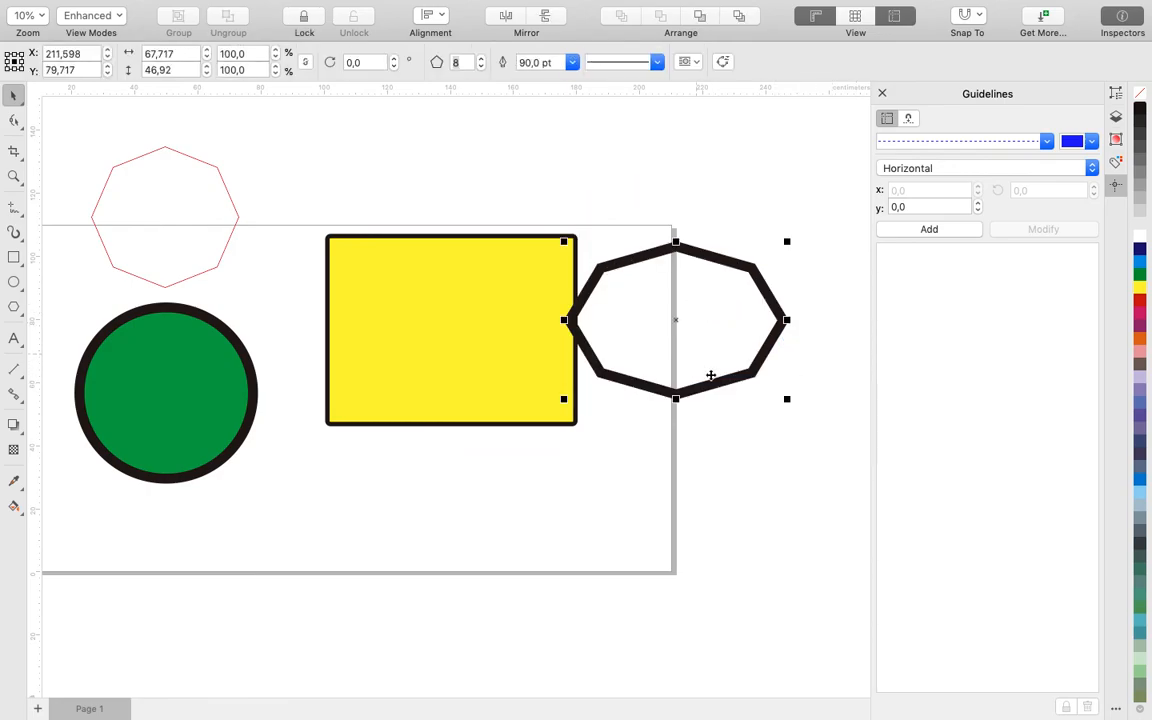
{"action": "left_click_drag", "start_coordinate": [561, 399], "coordinate": [463, 468]}
{"action": "left_click_drag", "start_coordinate": [784, 239], "coordinate": [740, 272]}
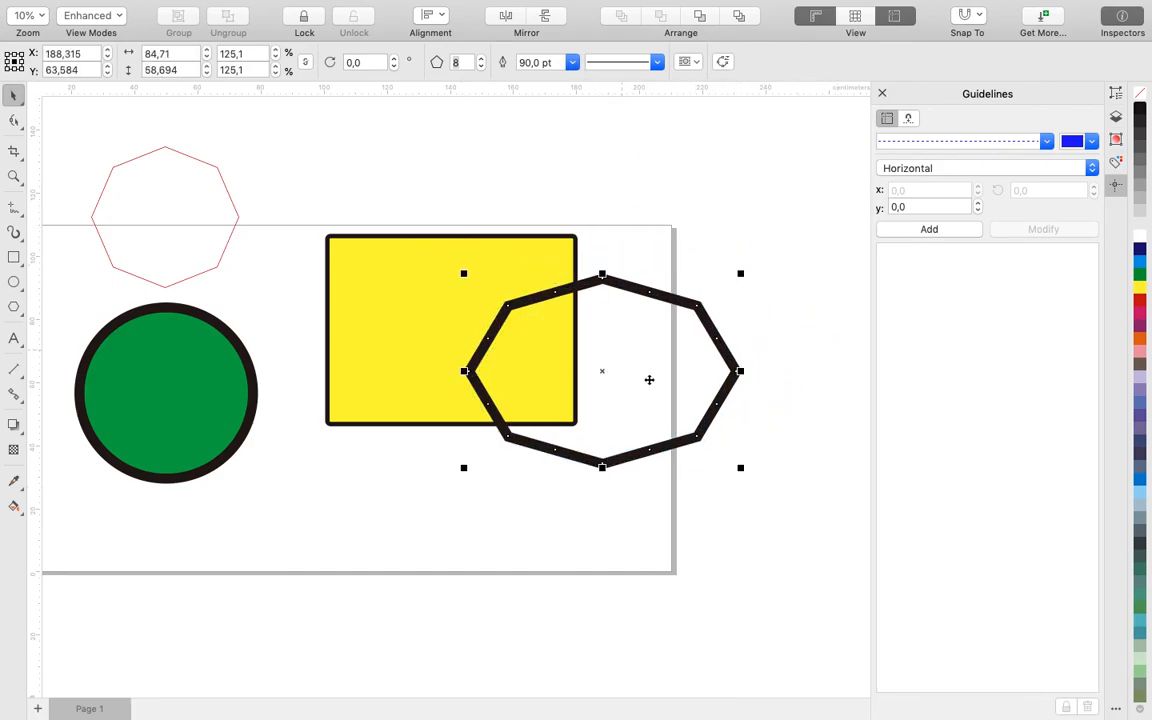
Delete the wide black-outlined octagon and the thin red octagon above the green circle.
{"action": "left_click", "coordinate": [644, 375]}
{"action": "key", "text": "Delete"}
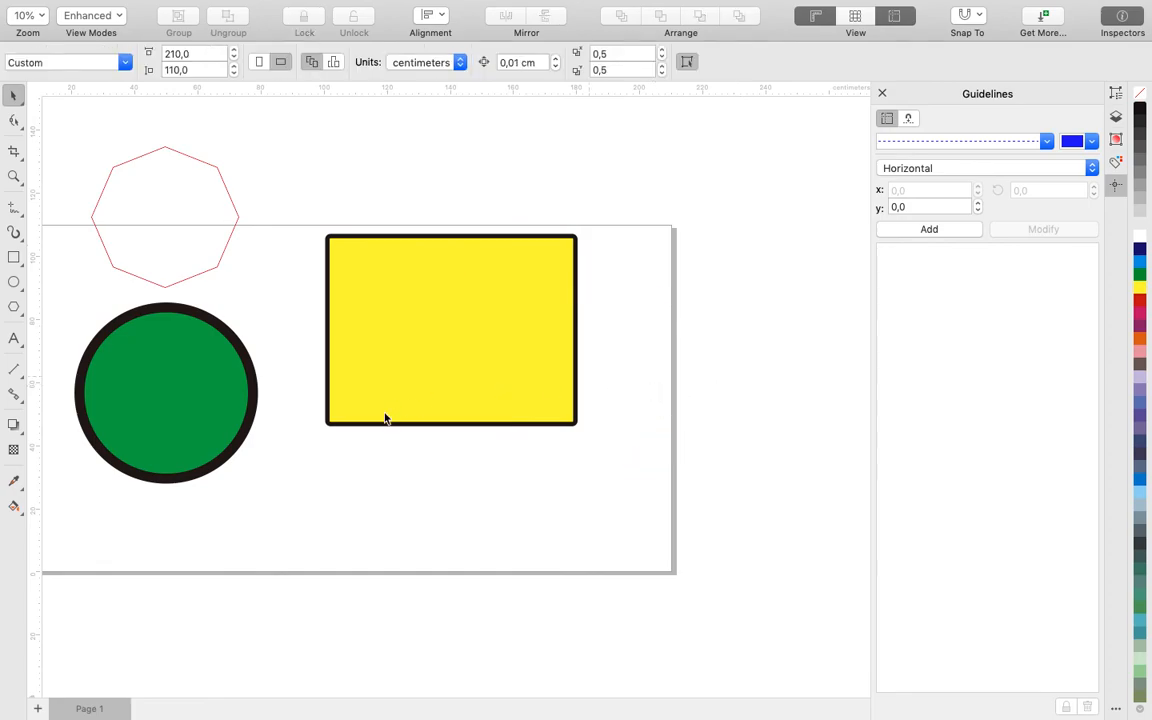
{"action": "scroll", "coordinate": [295, 392], "scroll_direction": "down", "scroll_amount": 1}
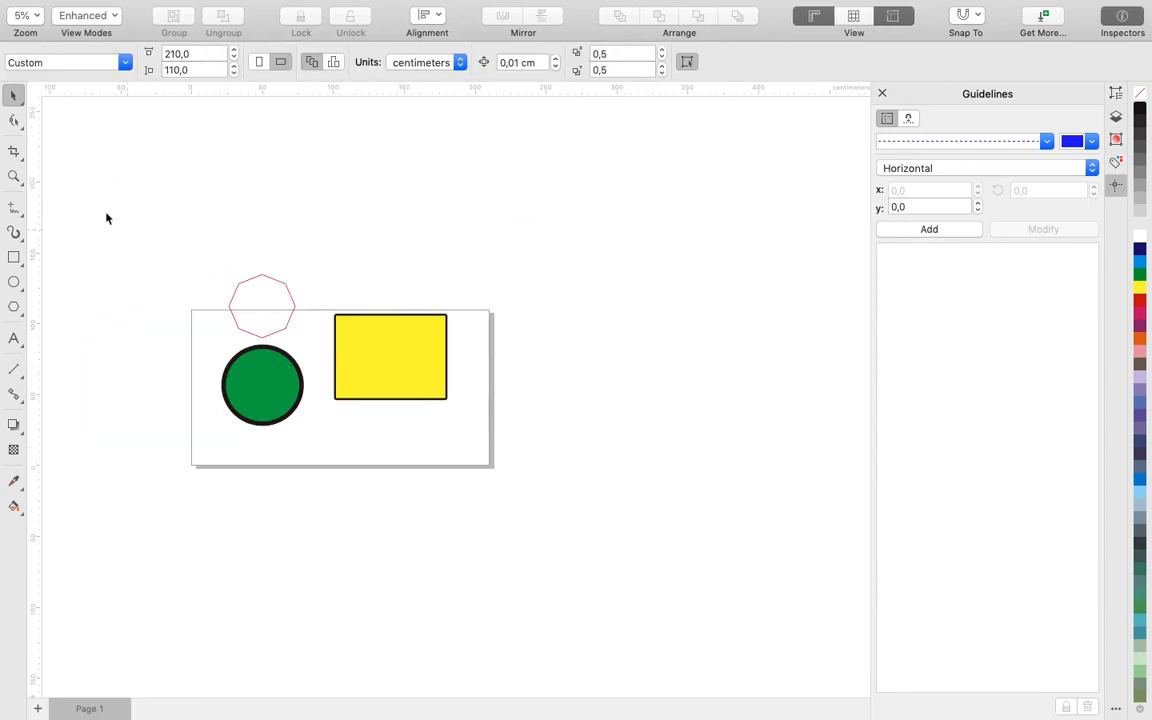
{"action": "scroll", "coordinate": [98, 224], "scroll_direction": "up", "scroll_amount": 1}
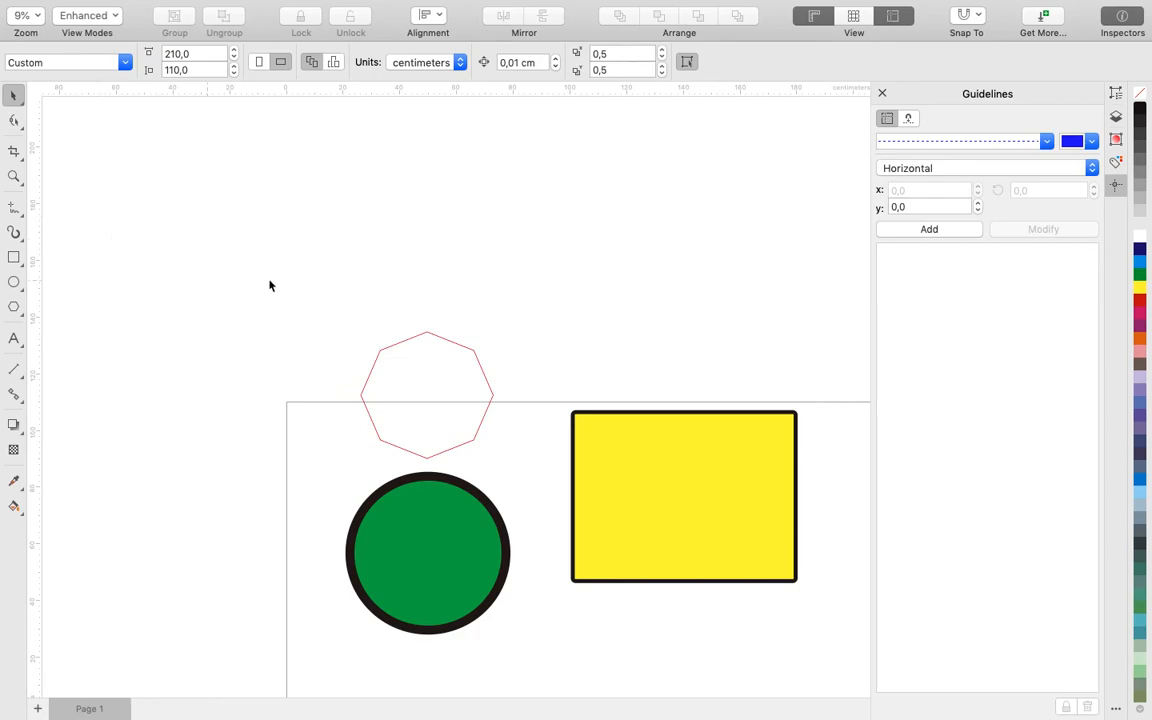
{"action": "scroll", "coordinate": [348, 298], "scroll_direction": "up", "scroll_amount": 1}
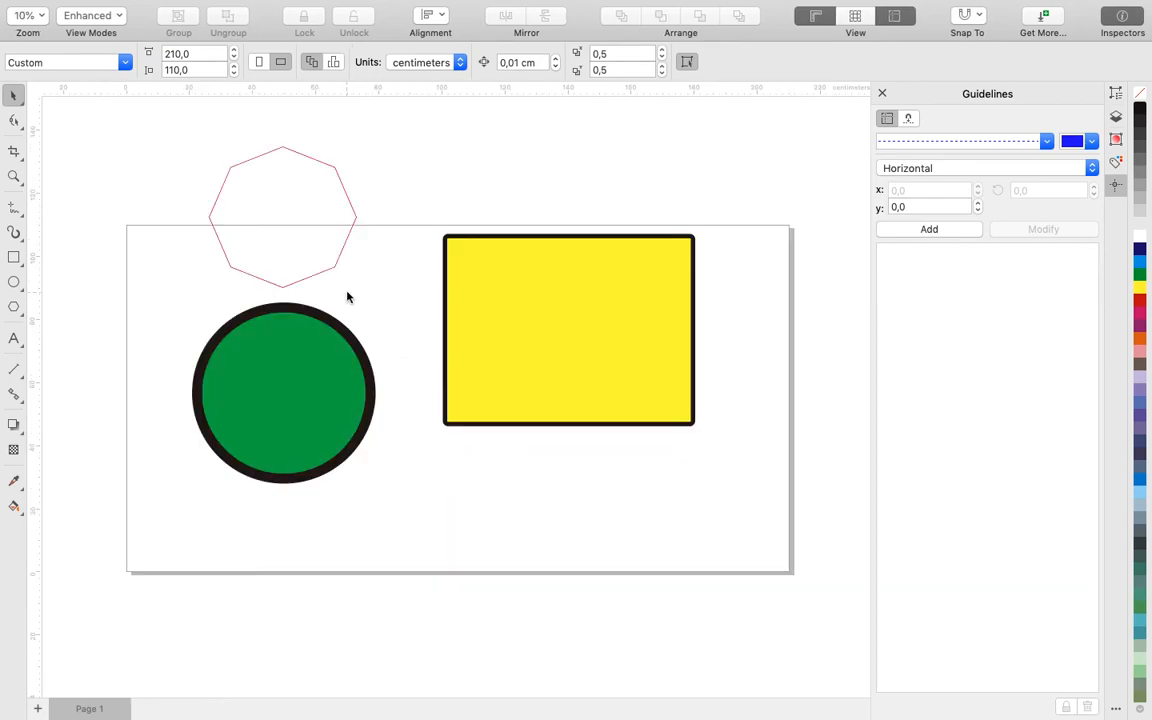
{"action": "left_click", "coordinate": [337, 239]}
{"action": "key", "text": "Delete"}
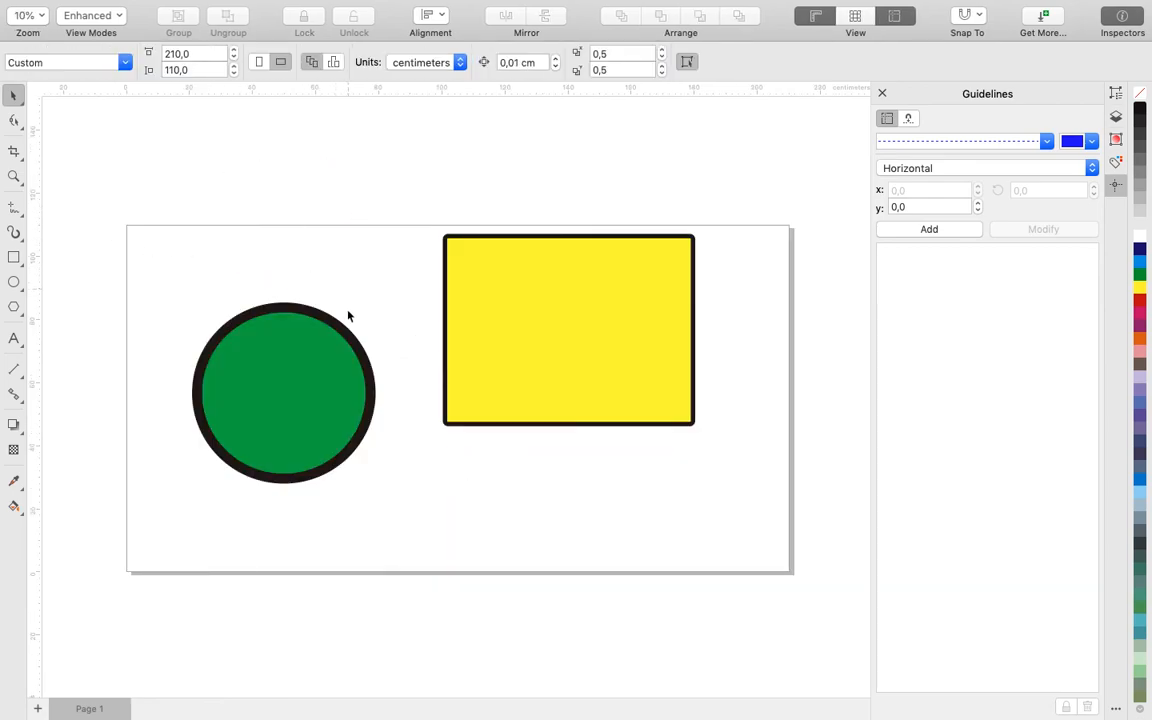
Move the green circle about 47 cm right and 13 cm up, and delete the yellow rectangle.
{"action": "left_click", "coordinate": [316, 168]}
{"action": "left_click", "coordinate": [285, 393]}
{"action": "left_click_drag", "start_coordinate": [329, 388], "coordinate": [497, 352]}
{"action": "left_click", "coordinate": [537, 325]}
{"action": "key", "text": "Delete"}
{"action": "left_click", "coordinate": [647, 354]}
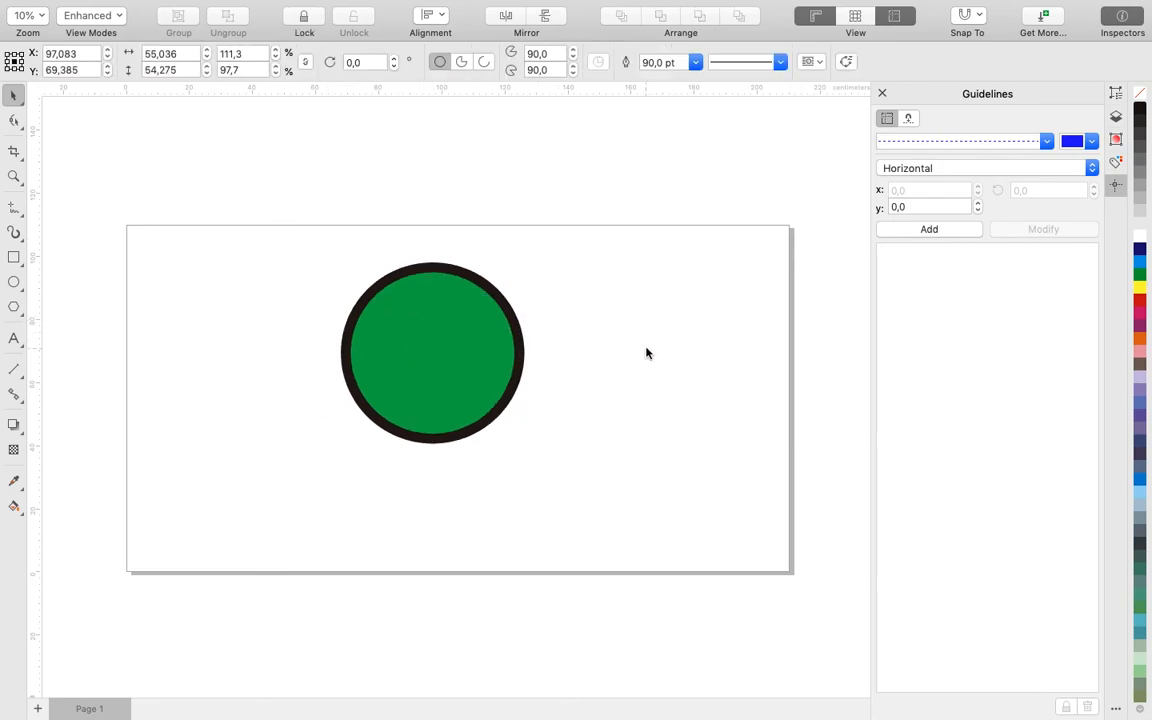
{"action": "left_click", "coordinate": [427, 319]}
{"action": "left_click", "coordinate": [119, 155]}
{"action": "left_click", "coordinate": [429, 434]}
{"action": "mouse_move", "coordinate": [38, 6]}
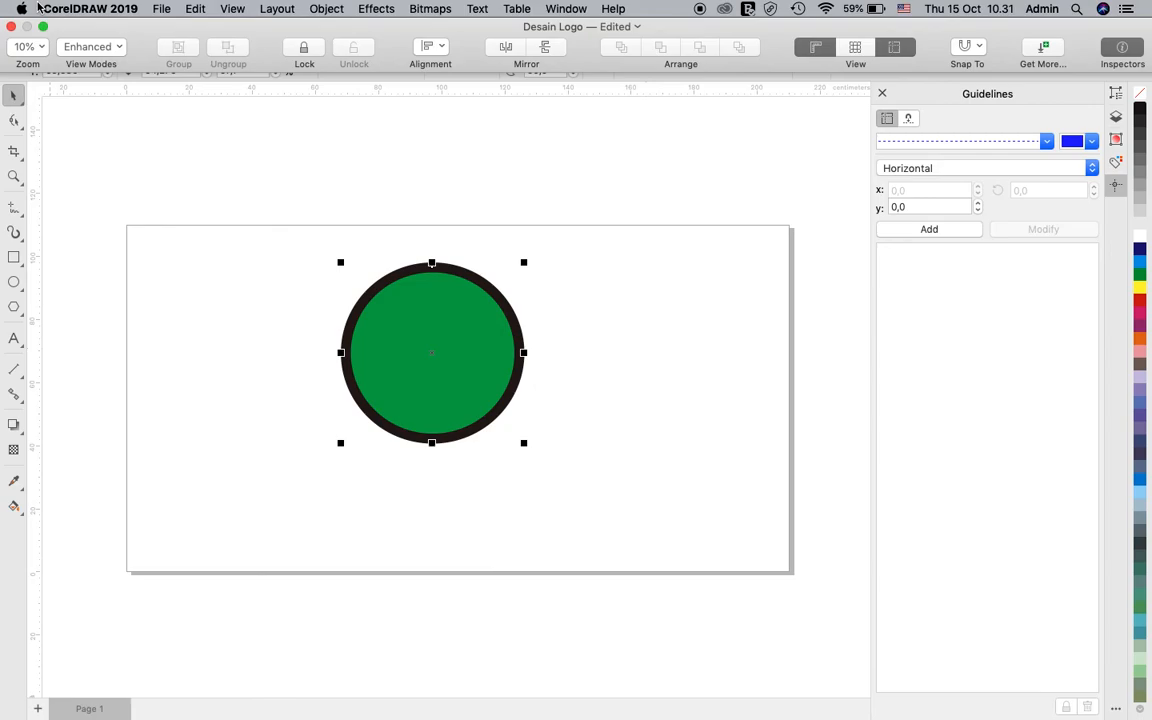
{"action": "left_click", "coordinate": [164, 10]}
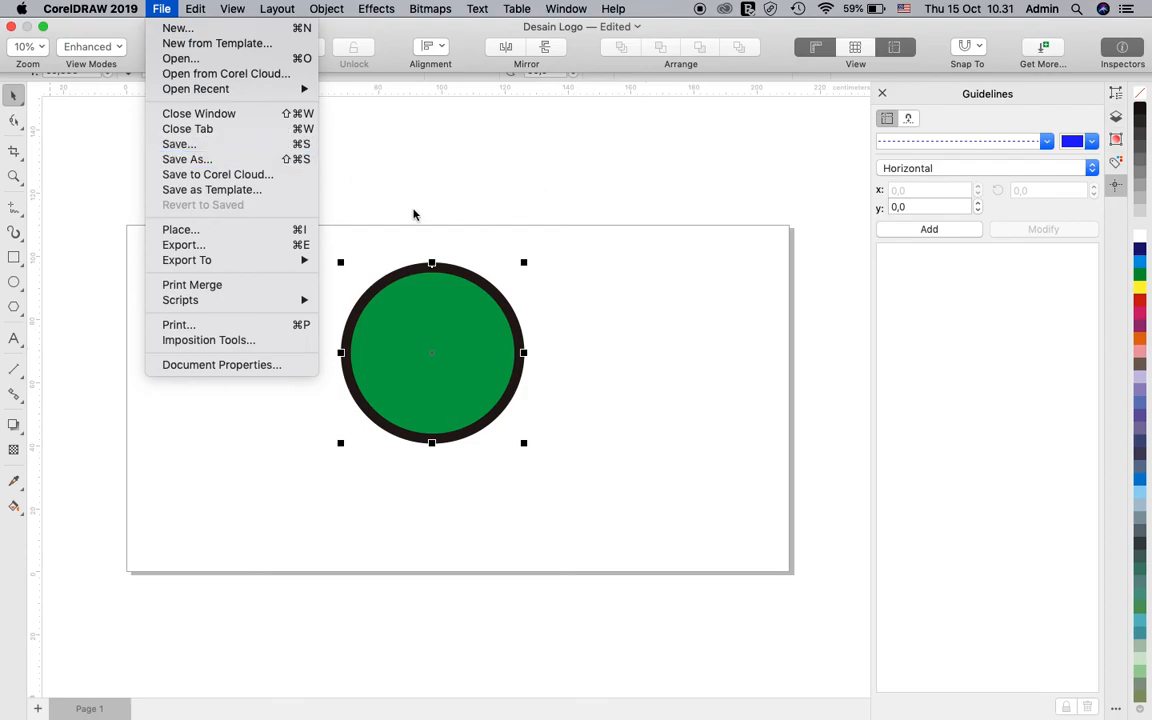
{"action": "left_click", "coordinate": [280, 250]}
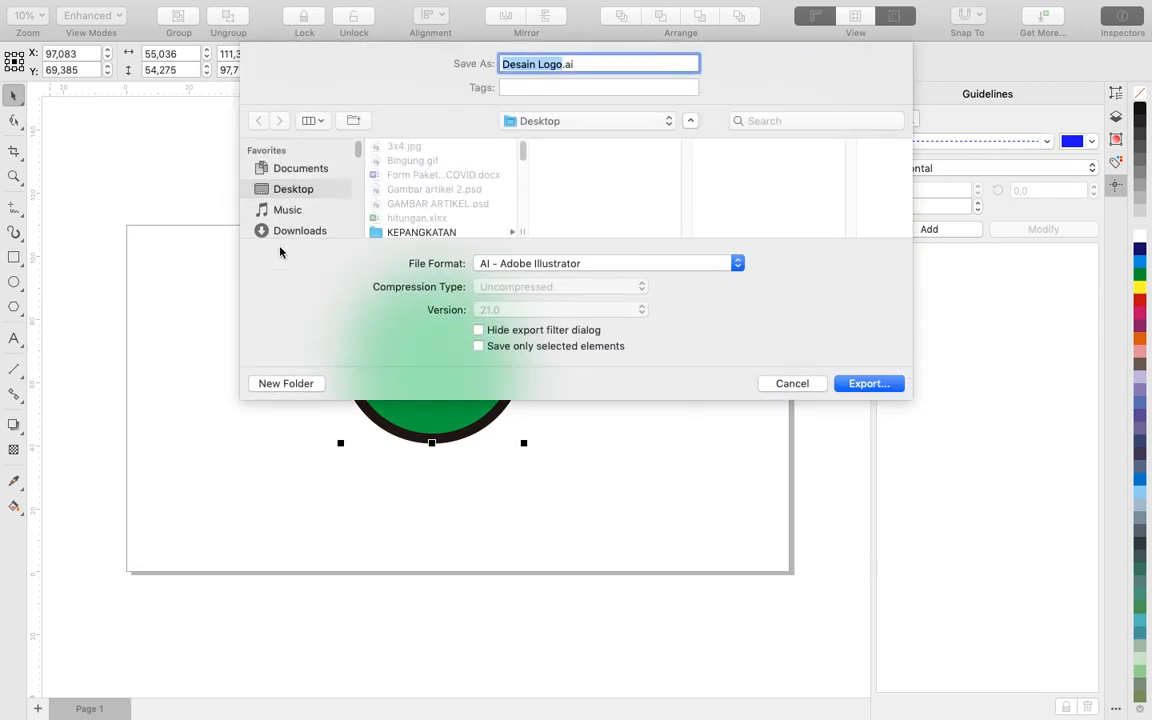
{"action": "key", "text": "Return"}
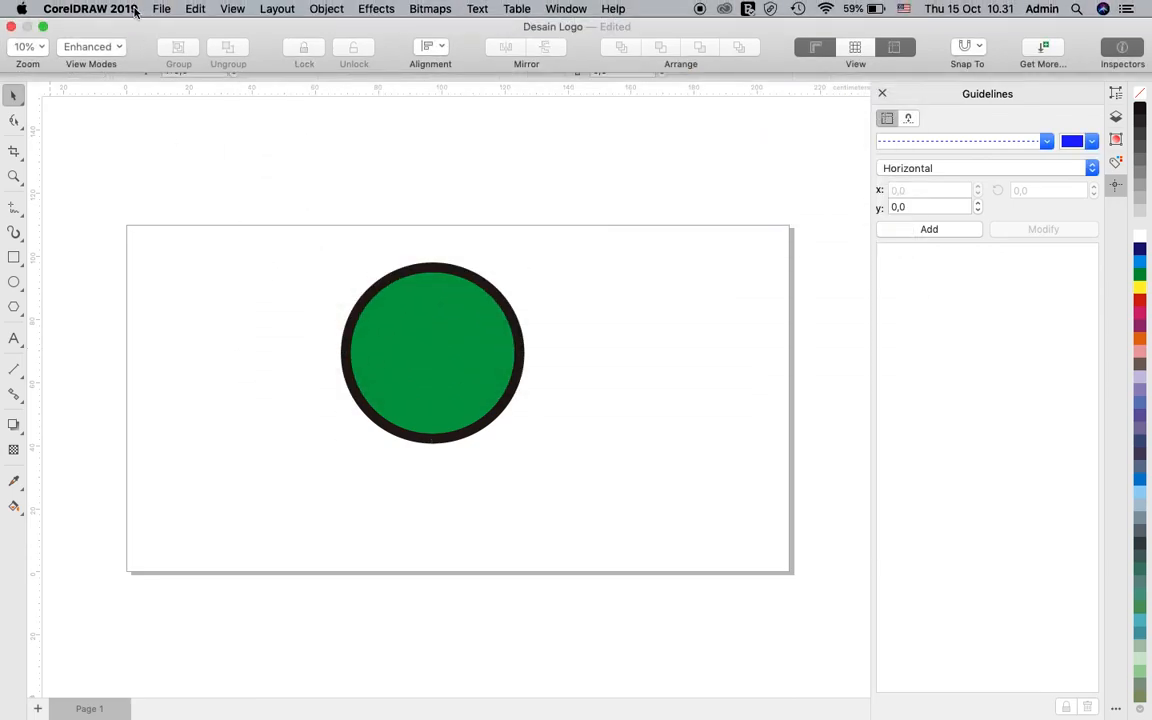
{"action": "left_click", "coordinate": [161, 9]}
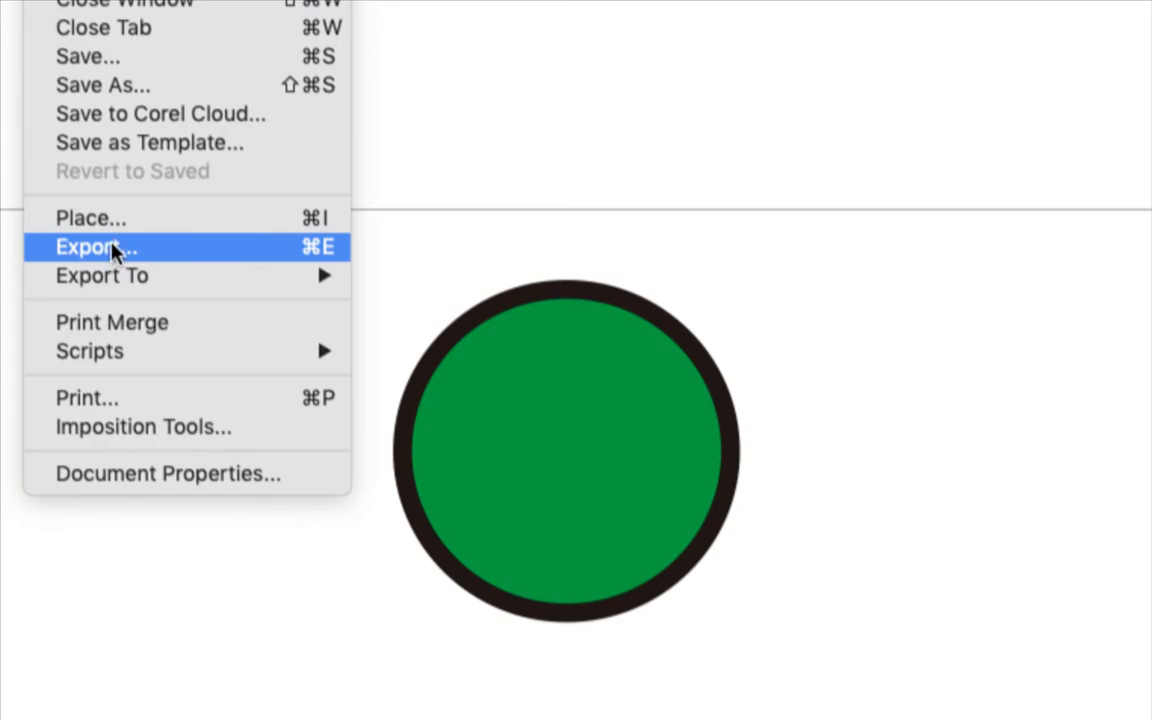
{"action": "left_click", "coordinate": [278, 250]}
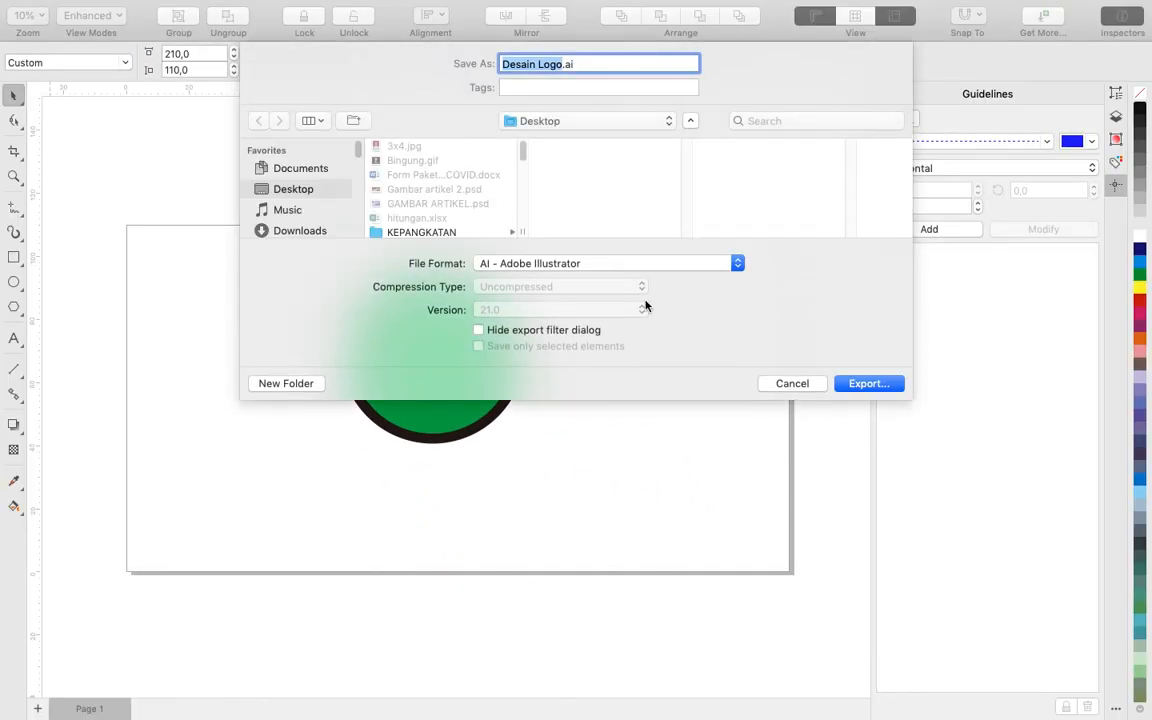
{"action": "left_click", "coordinate": [643, 262]}
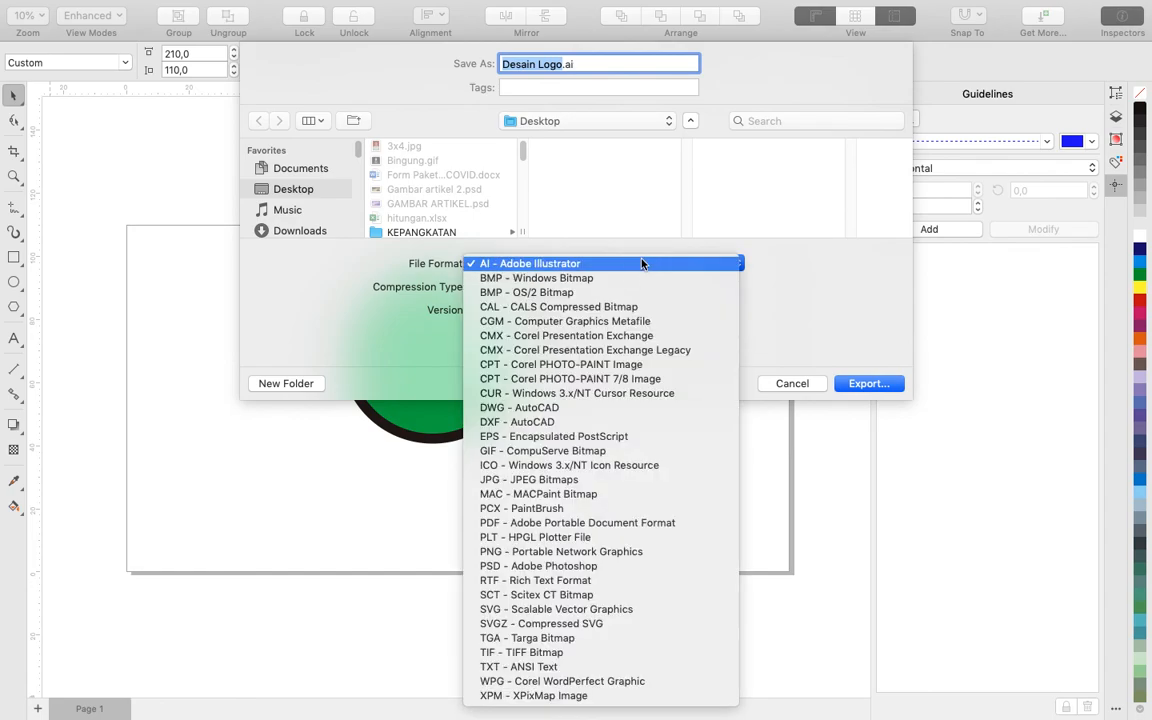
{"action": "left_click", "coordinate": [600, 484]}
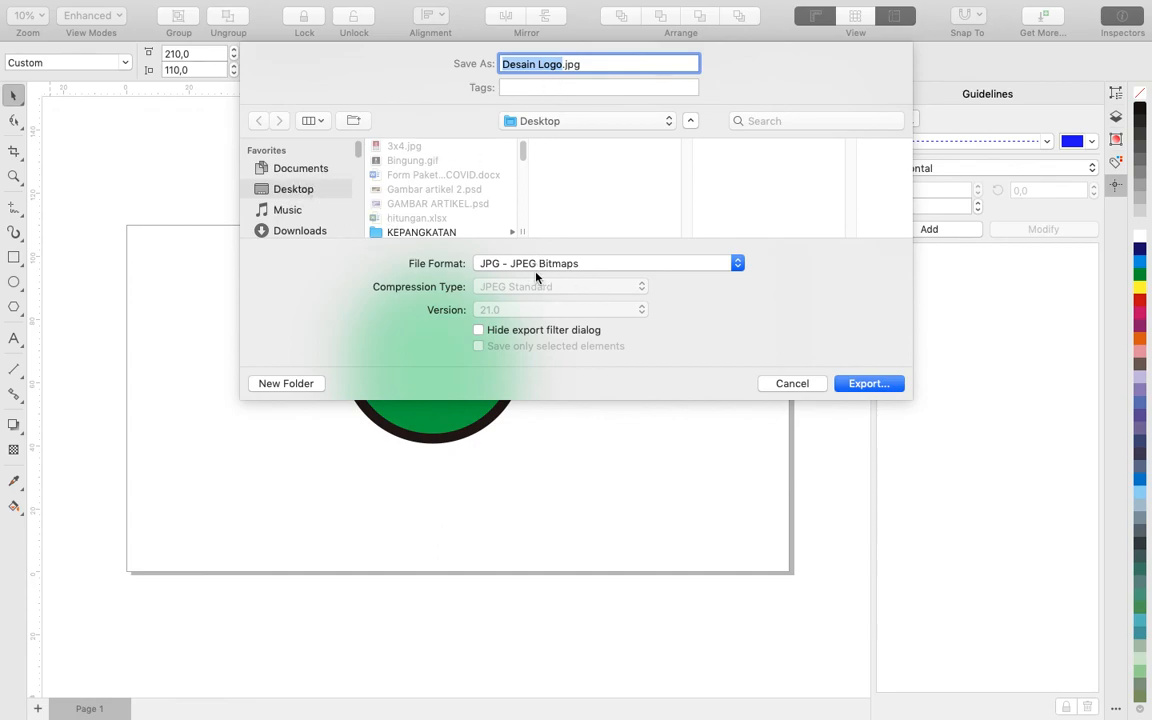
{"action": "left_click", "coordinate": [876, 389]}
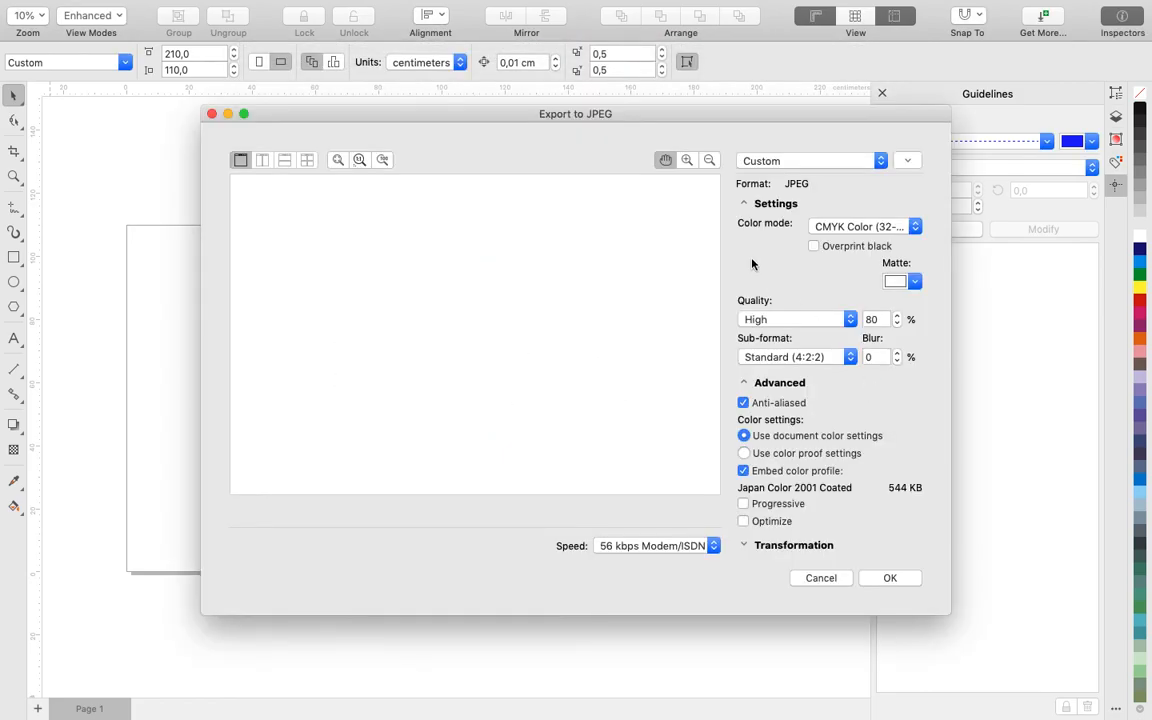
{"action": "left_click", "coordinate": [848, 229]}
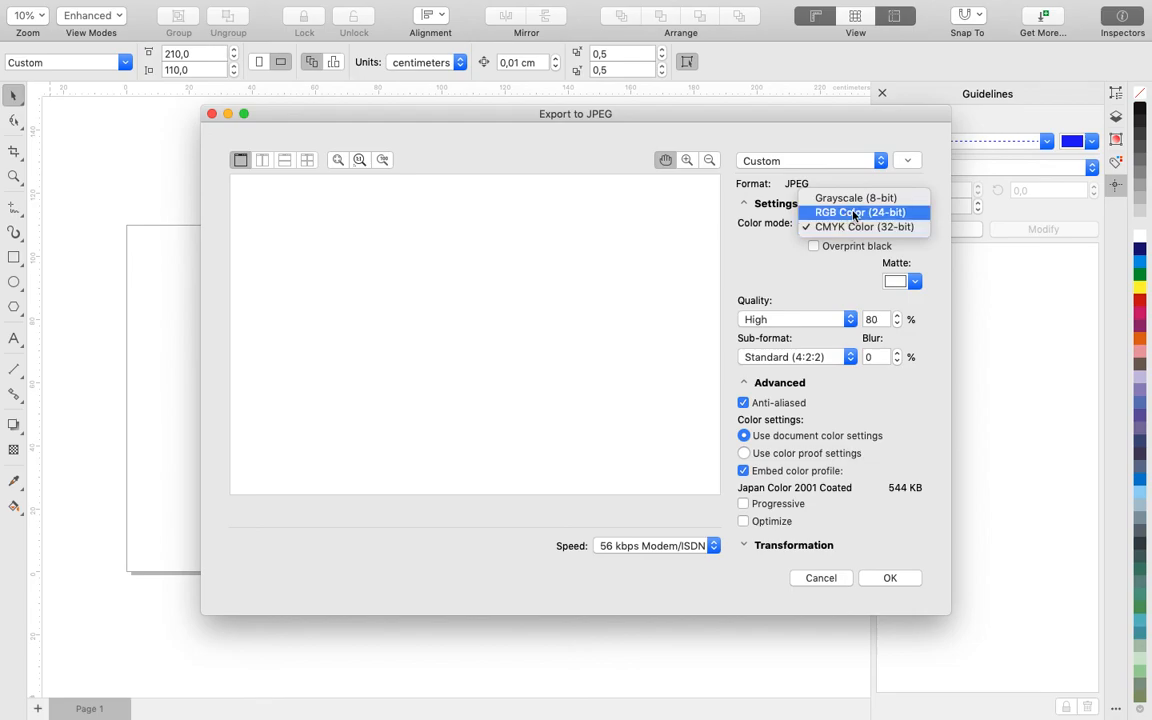
{"action": "left_click", "coordinate": [851, 213]}
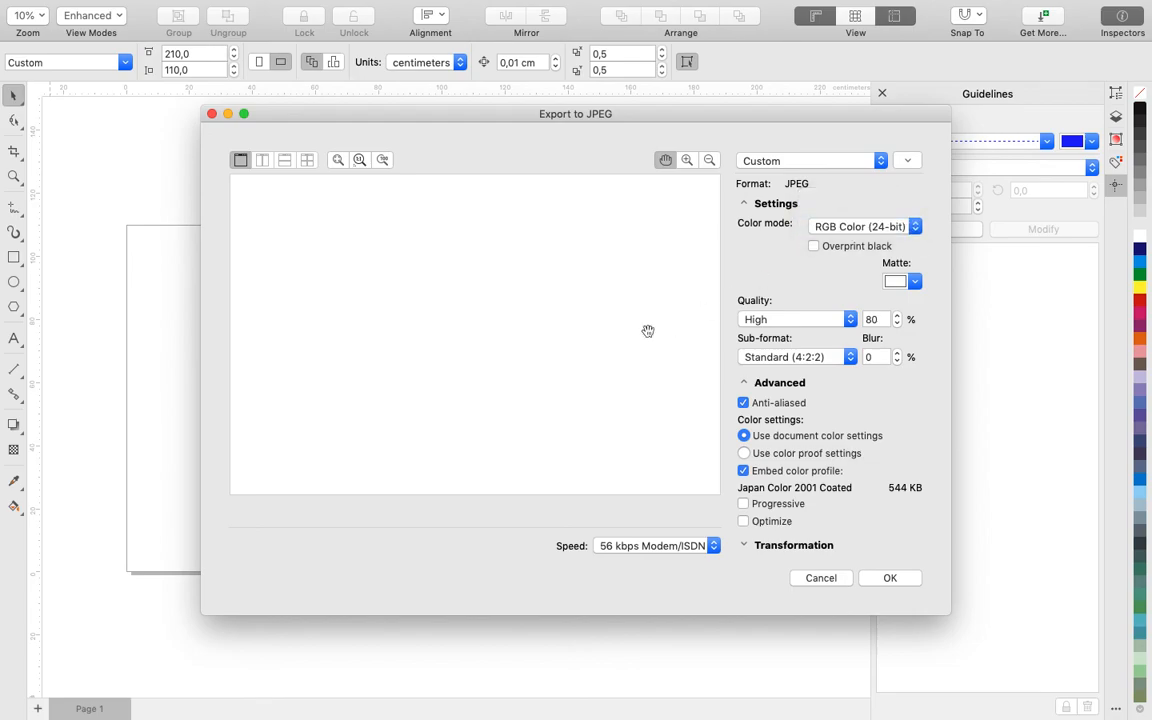
{"action": "left_click", "coordinate": [820, 579]}
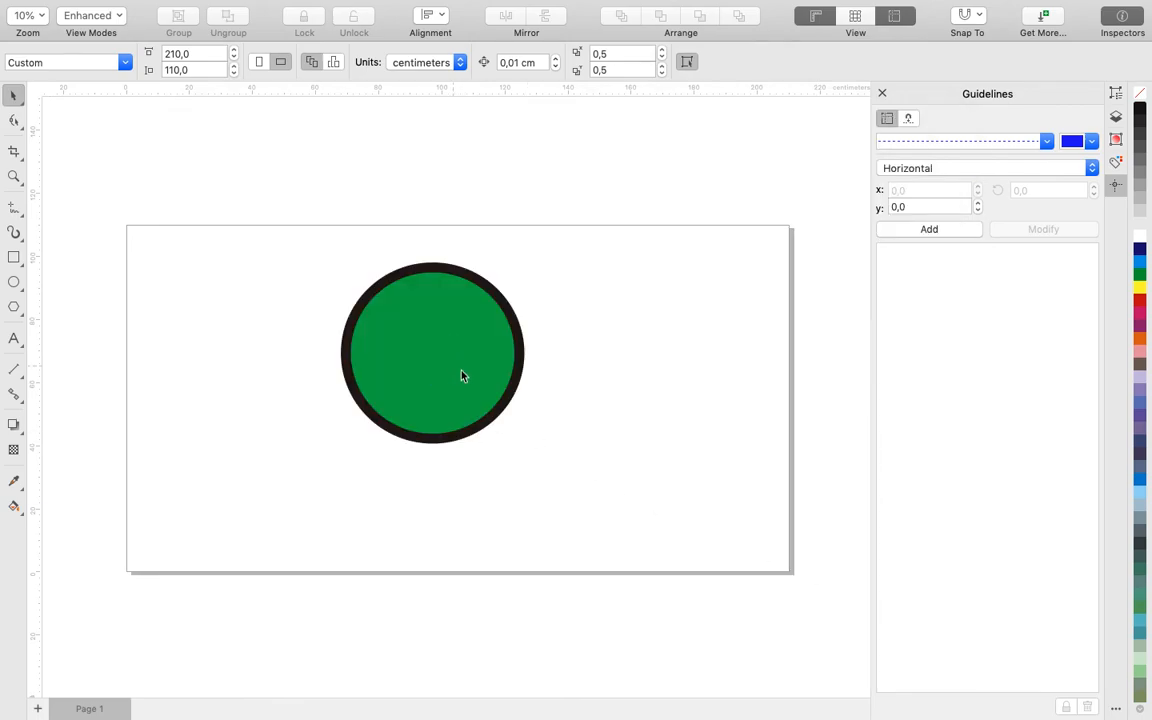
Export the green circle to the Desktop as Desain Logo.jpg in JPG - JPEG Bitmaps format with the RGB Color (24-bit) mode.
{"action": "left_click", "coordinate": [462, 376]}
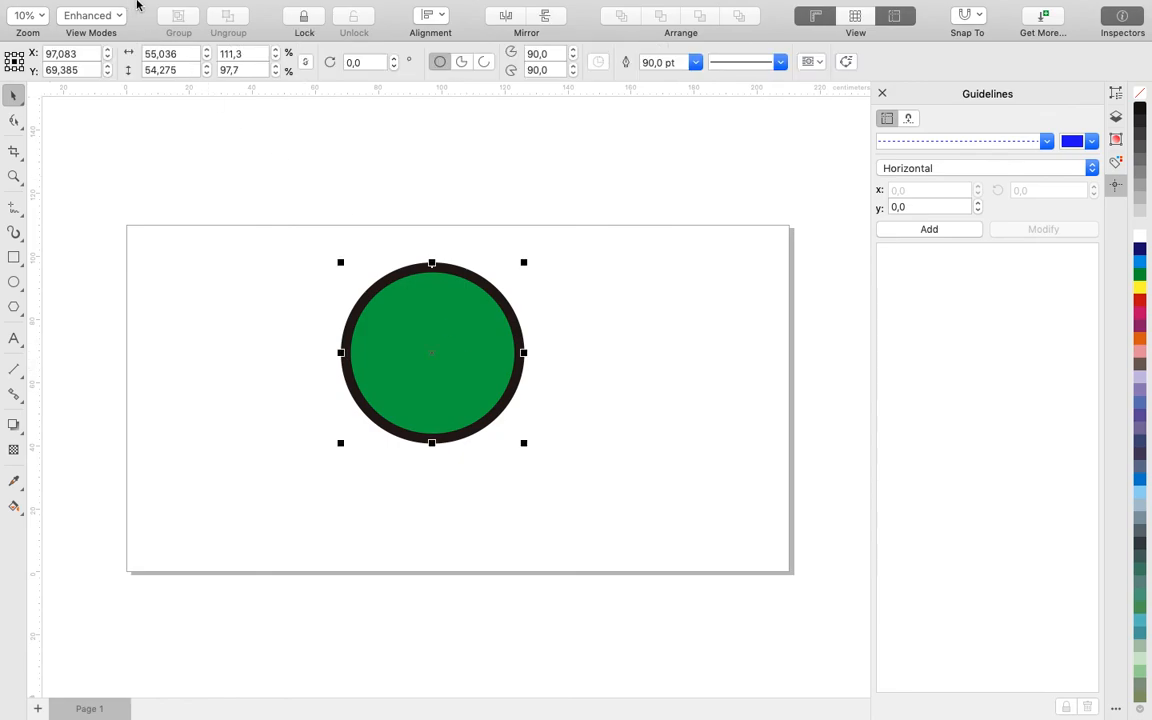
{"action": "left_click", "coordinate": [160, 8]}
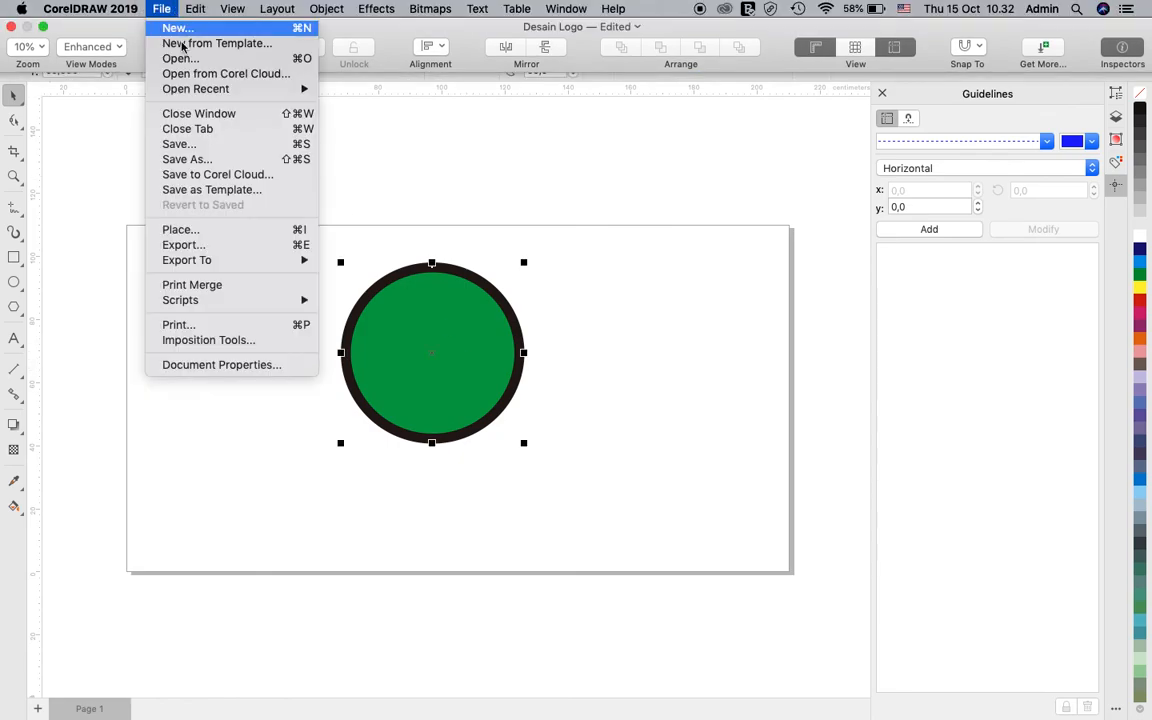
{"action": "left_click", "coordinate": [268, 246]}
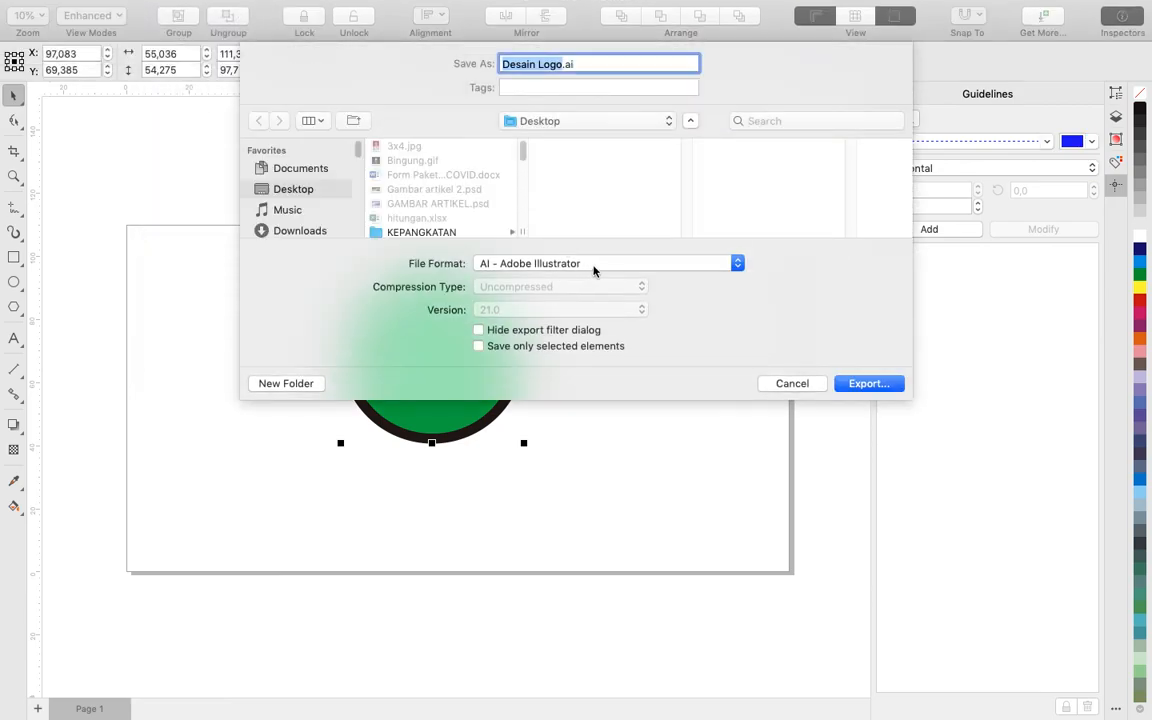
{"action": "left_click", "coordinate": [591, 264]}
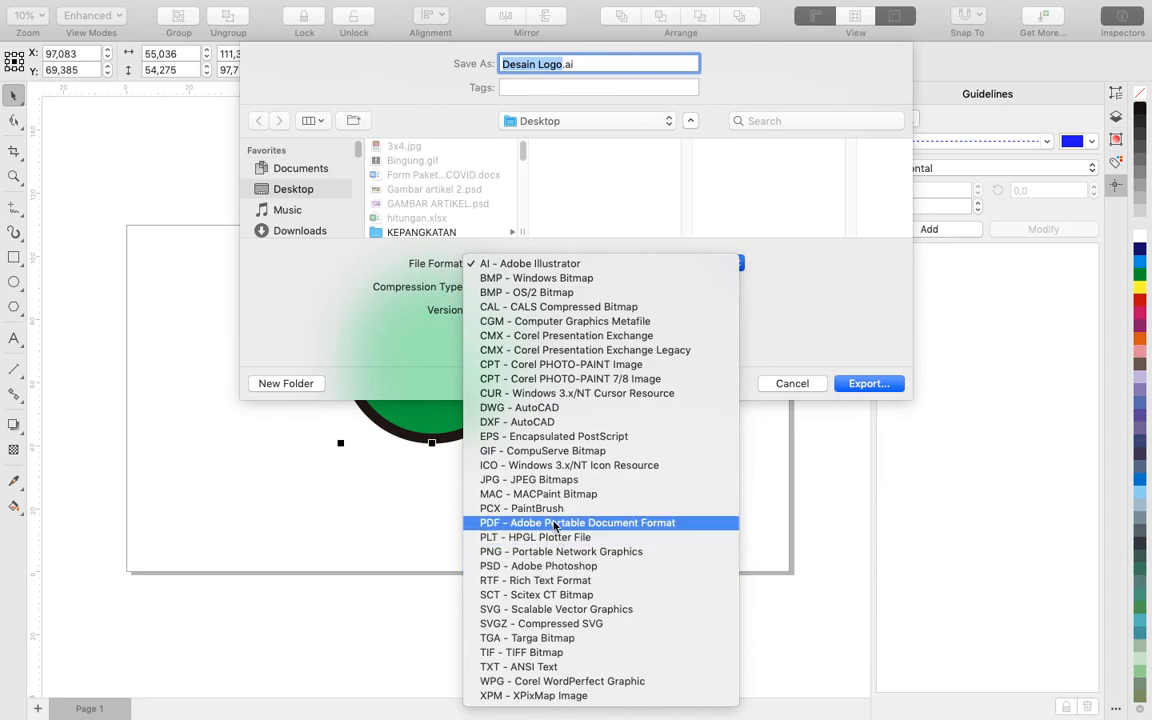
{"action": "left_click", "coordinate": [557, 484]}
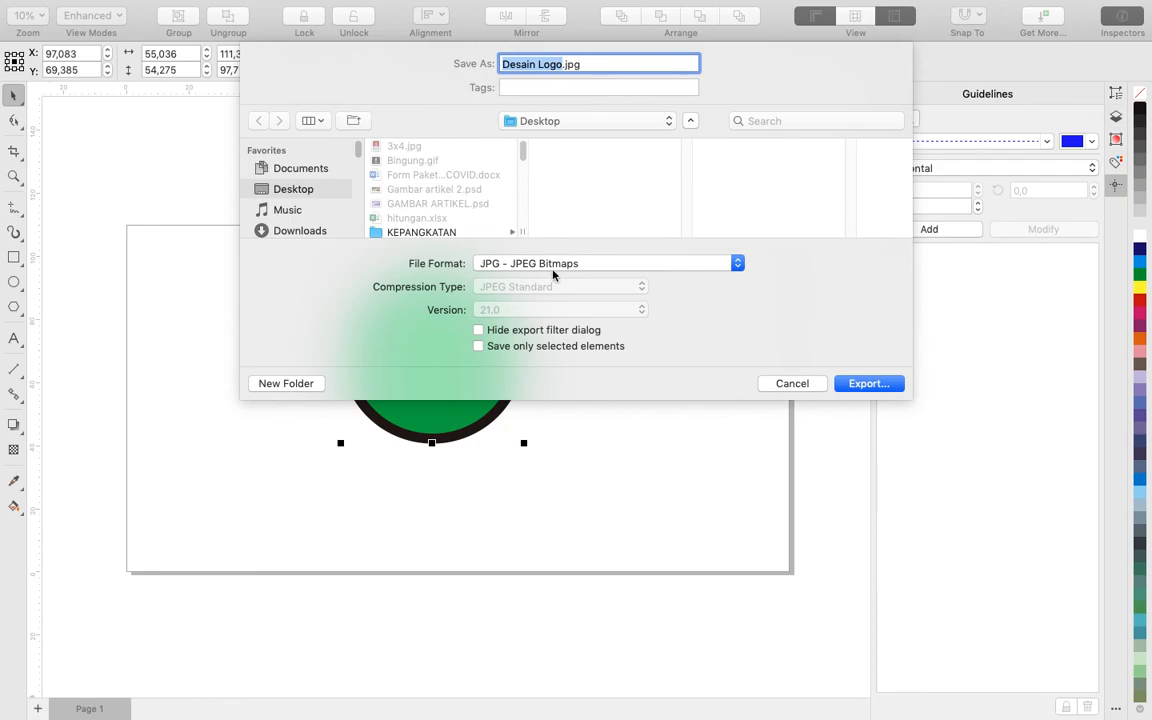
{"action": "left_click", "coordinate": [868, 384]}
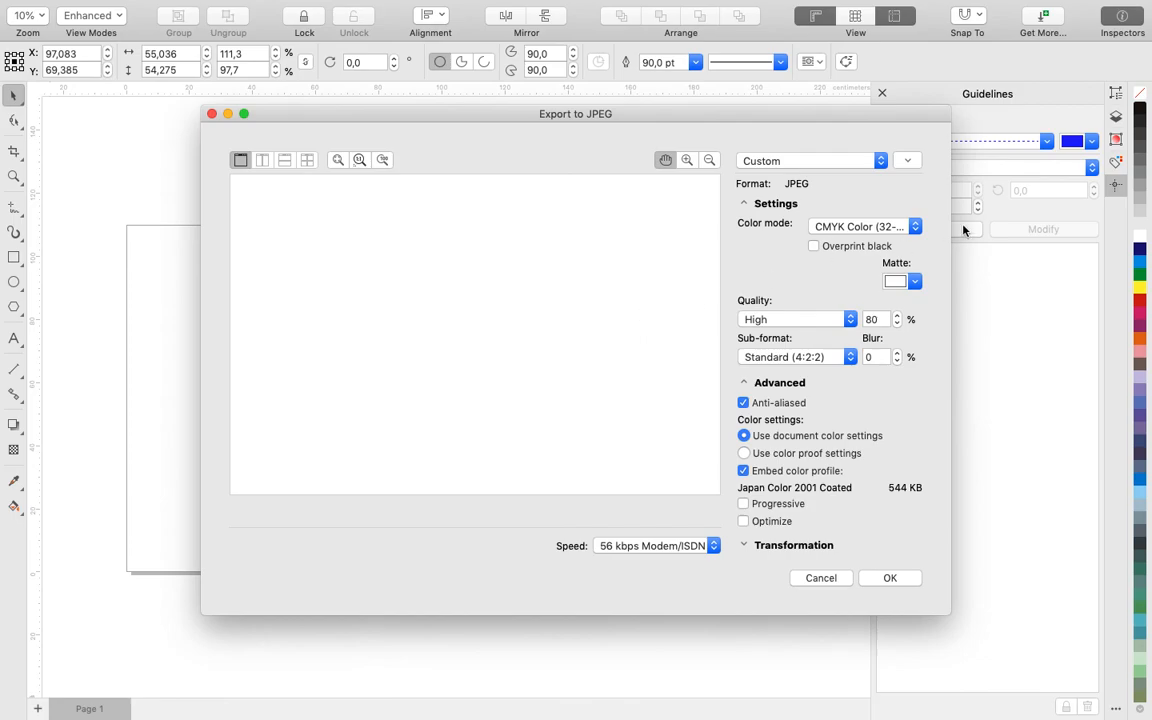
{"action": "left_click", "coordinate": [870, 229]}
{"action": "left_click", "coordinate": [862, 213]}
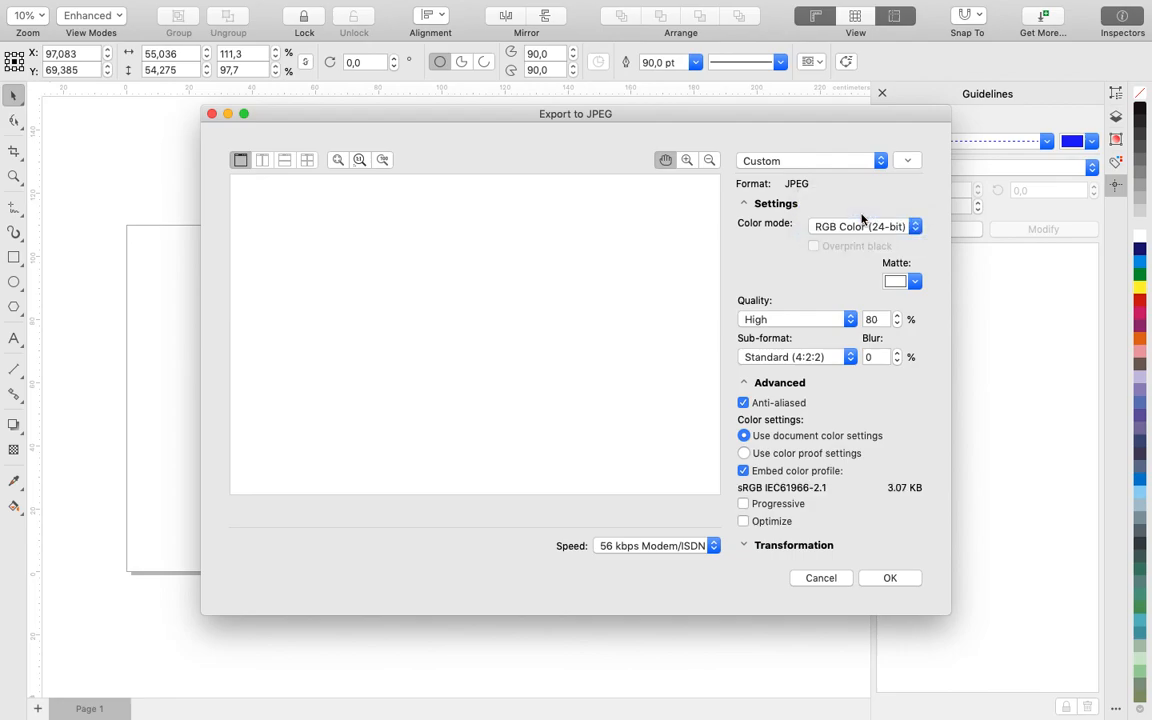
{"action": "left_click", "coordinate": [891, 578]}
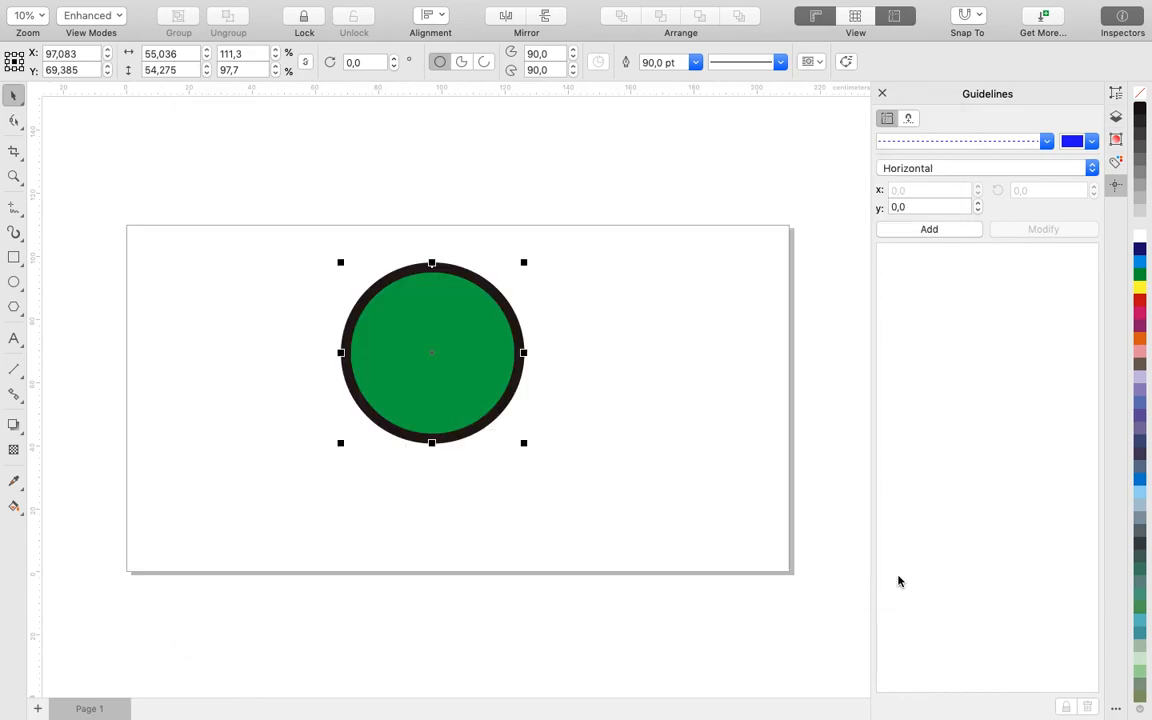
Preview the exported Desain Logo.jpg on the desktop, close the preview, and switch back to CorelDRAW with the circle deselected.
{"action": "mouse_move", "coordinate": [1, 1]}
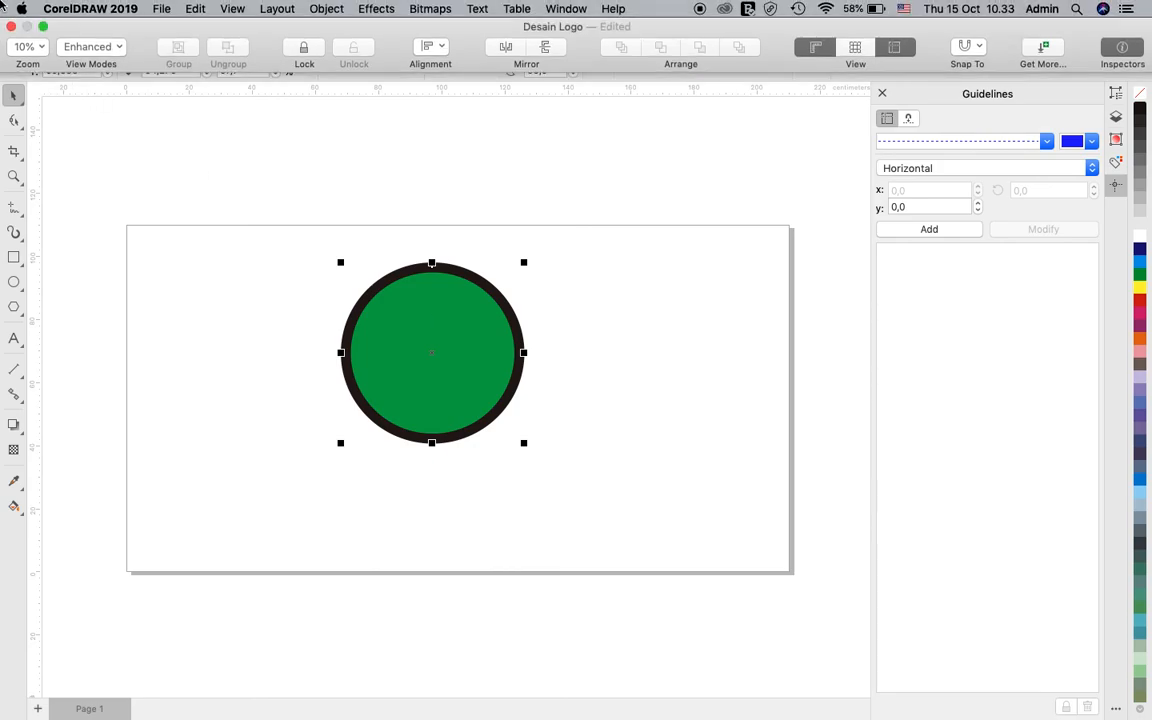
{"action": "left_click", "coordinate": [39, 26]}
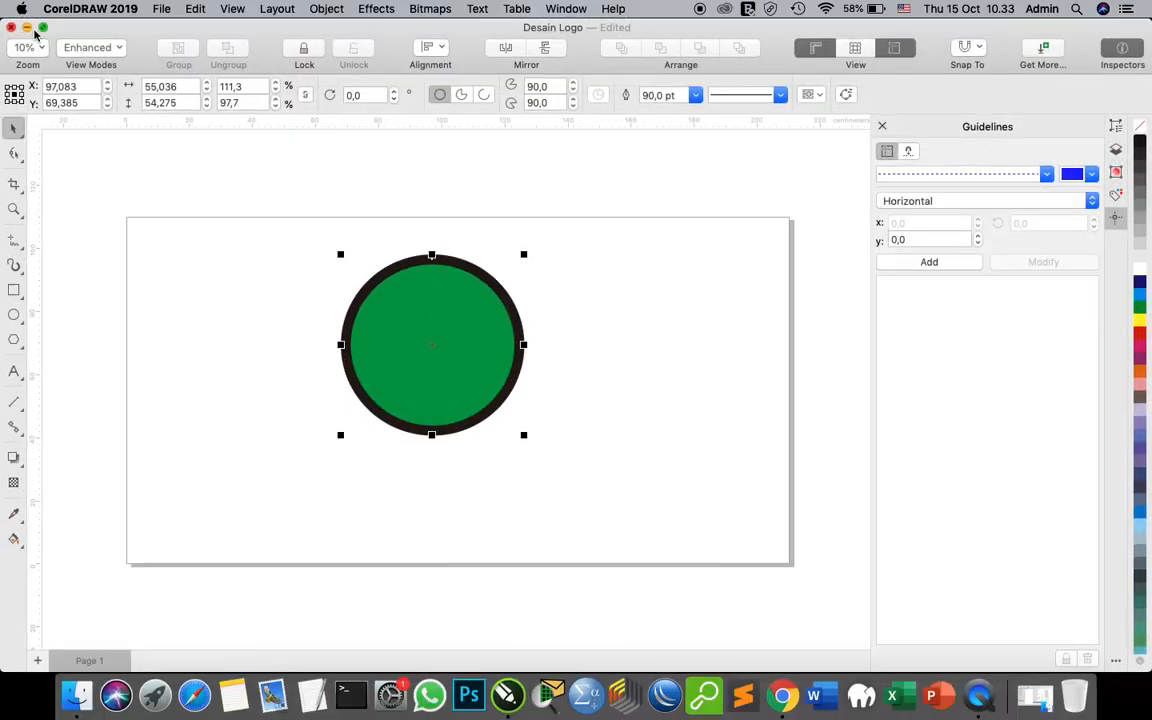
{"action": "left_click", "coordinate": [32, 50]}
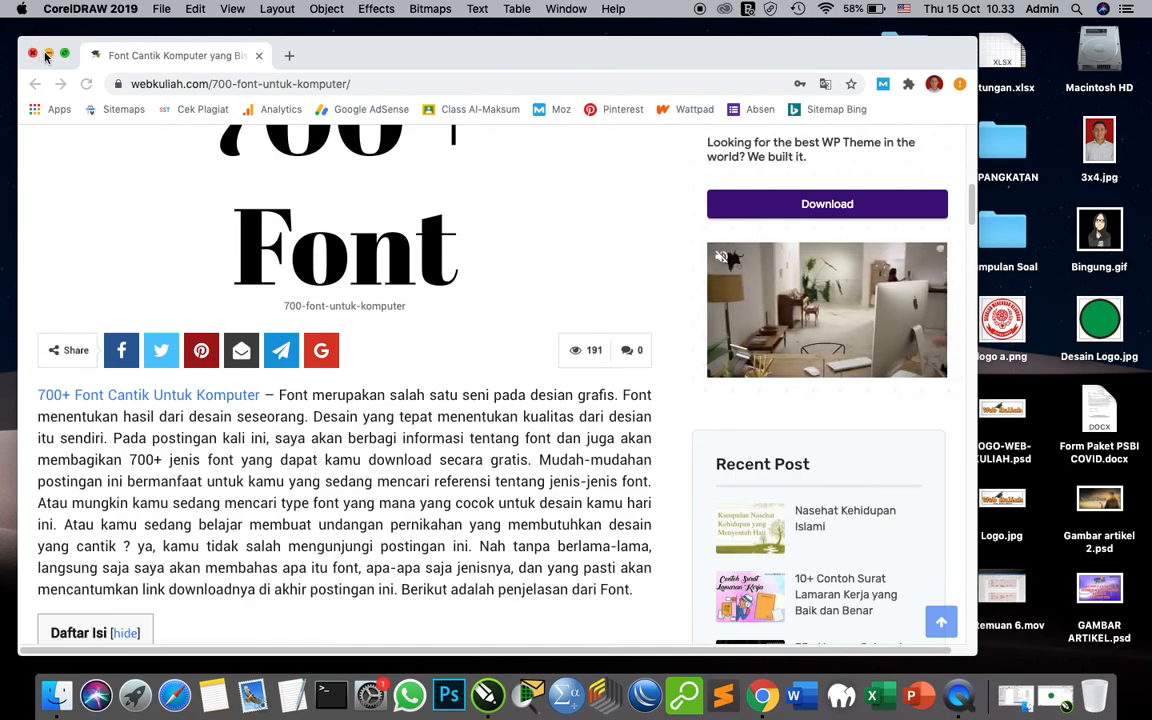
{"action": "left_click", "coordinate": [47, 52]}
{"action": "left_click", "coordinate": [1104, 318]}
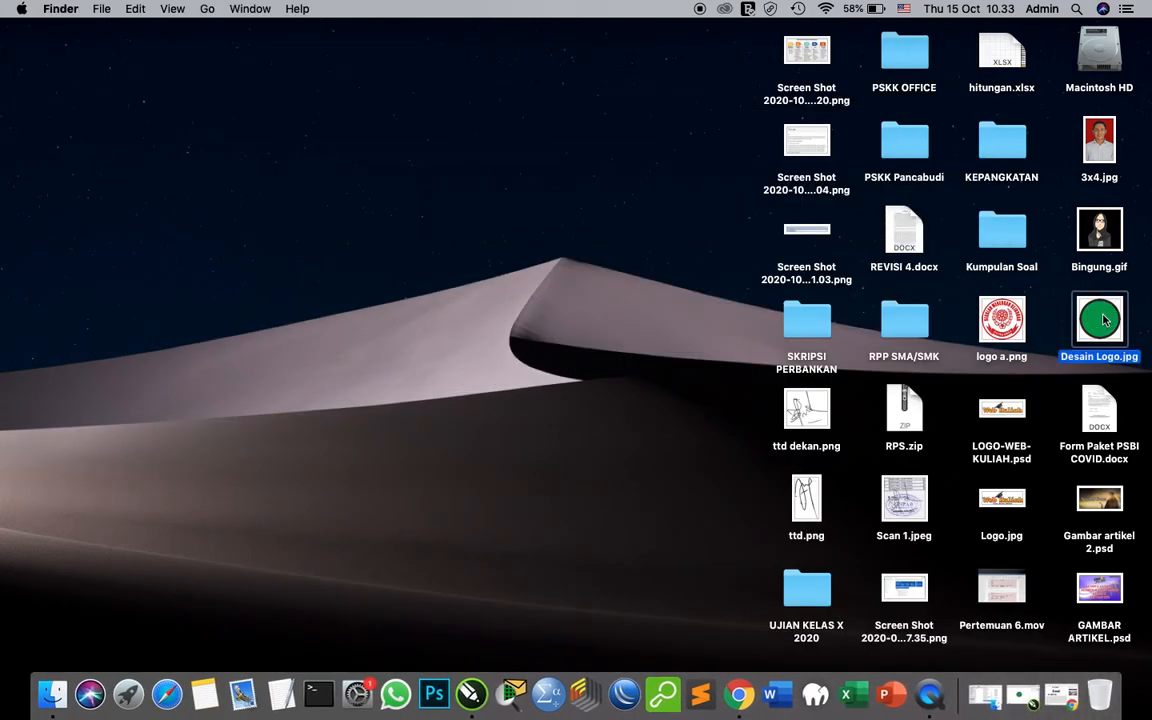
{"action": "key", "text": "space"}
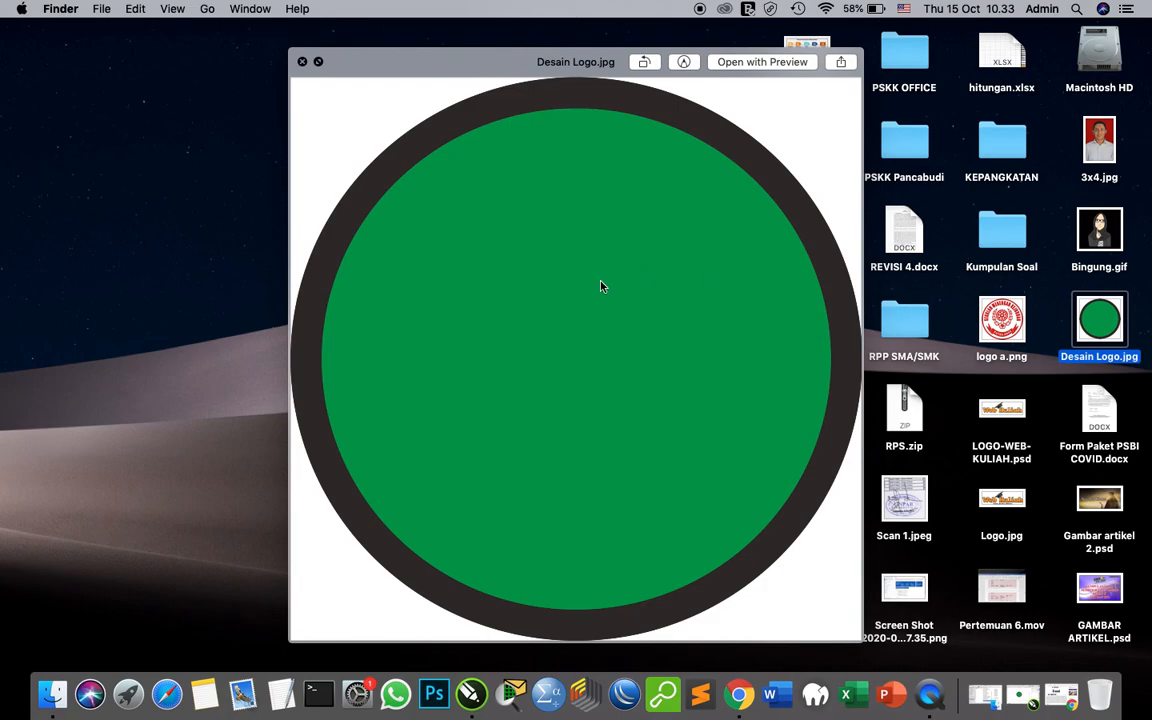
{"action": "left_click", "coordinate": [303, 62]}
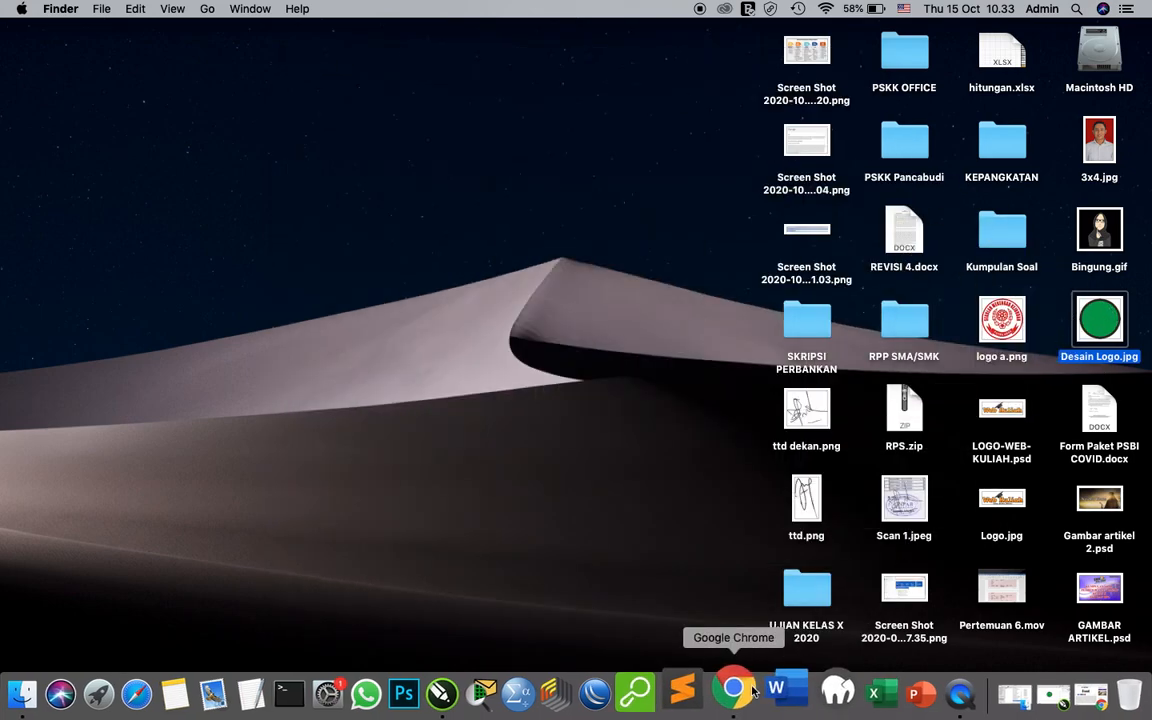
{"action": "left_click", "coordinate": [465, 688]}
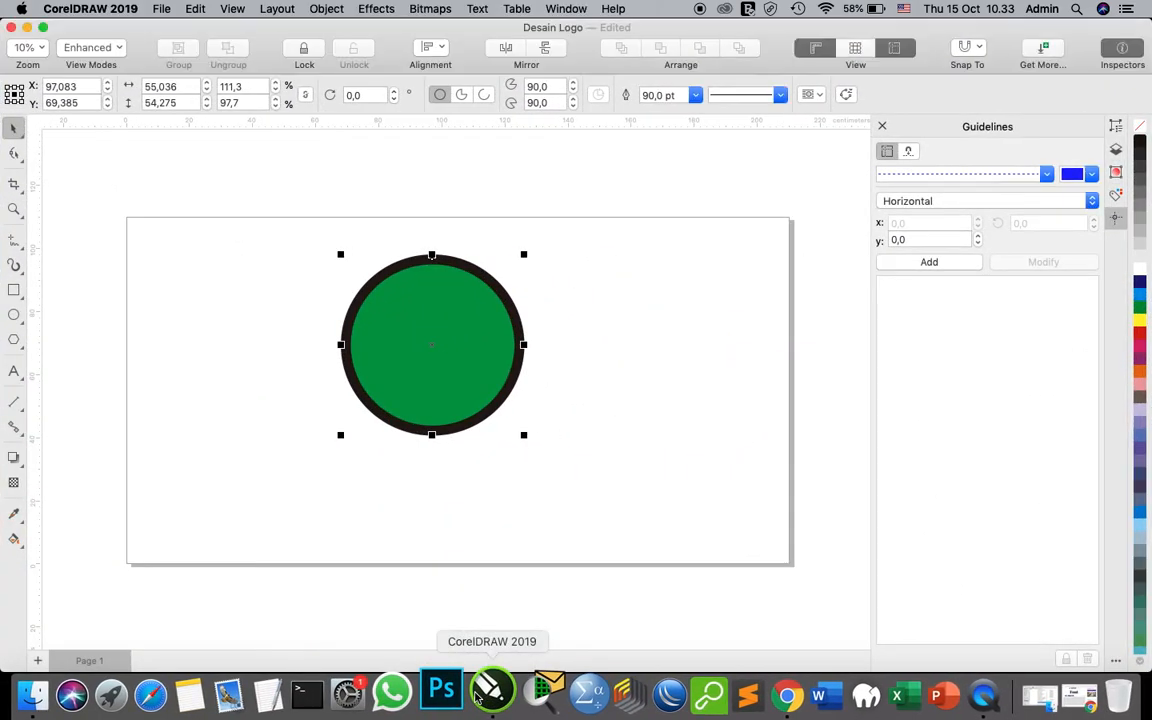
{"action": "left_click", "coordinate": [159, 280]}
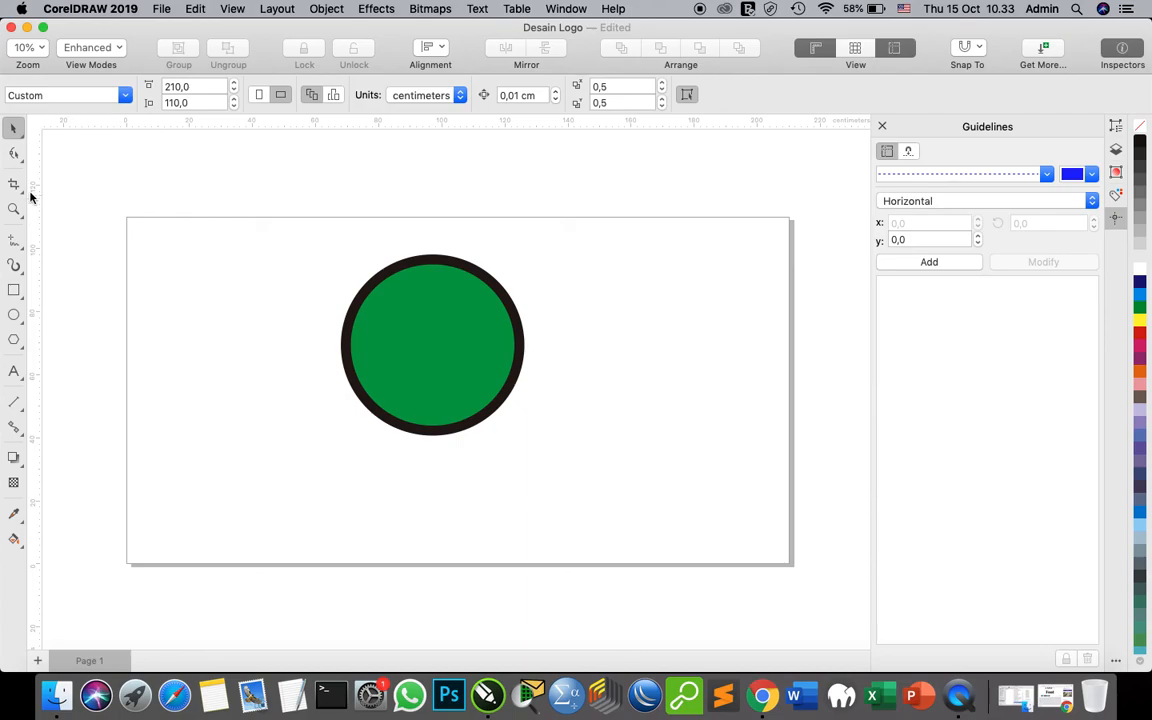
{"action": "left_click", "coordinate": [22, 276]}
{"action": "left_click", "coordinate": [22, 251]}
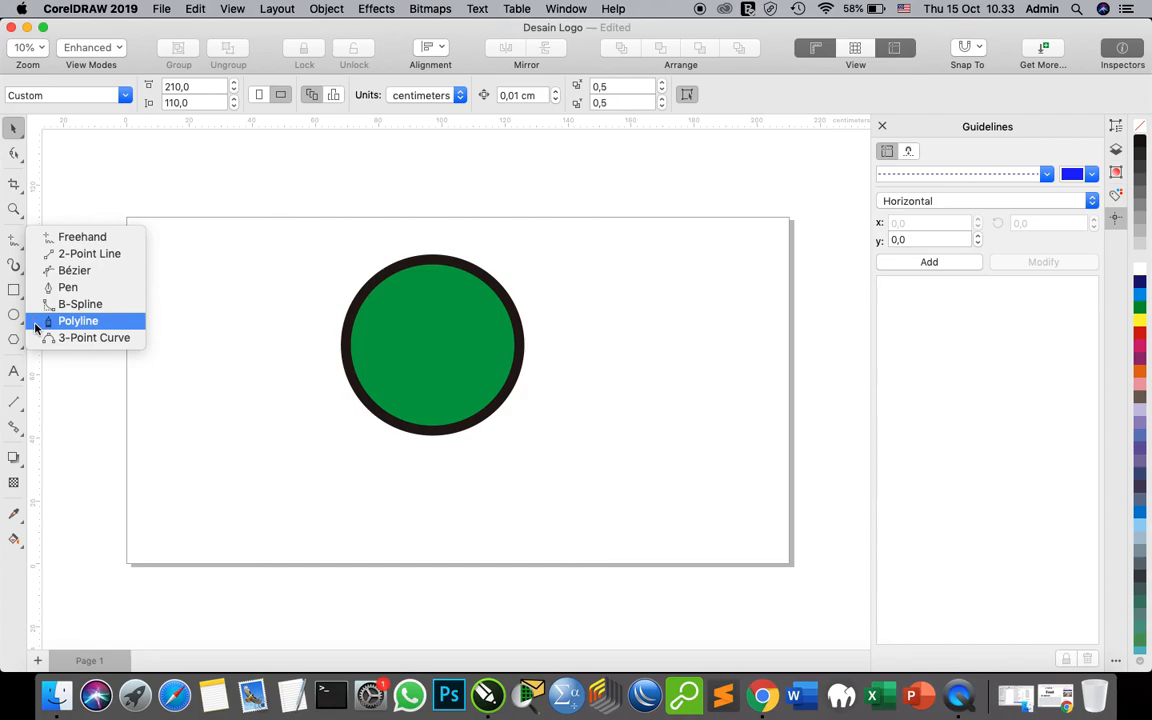
{"action": "left_click", "coordinate": [22, 351]}
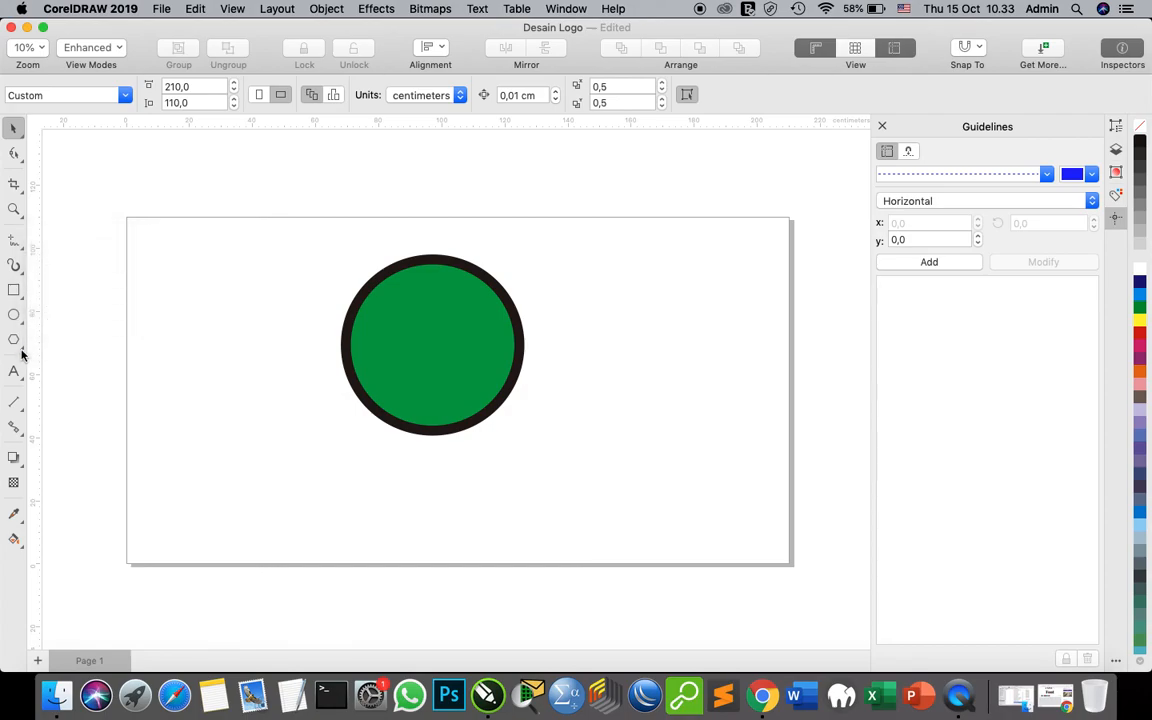
{"action": "left_click", "coordinate": [22, 352]}
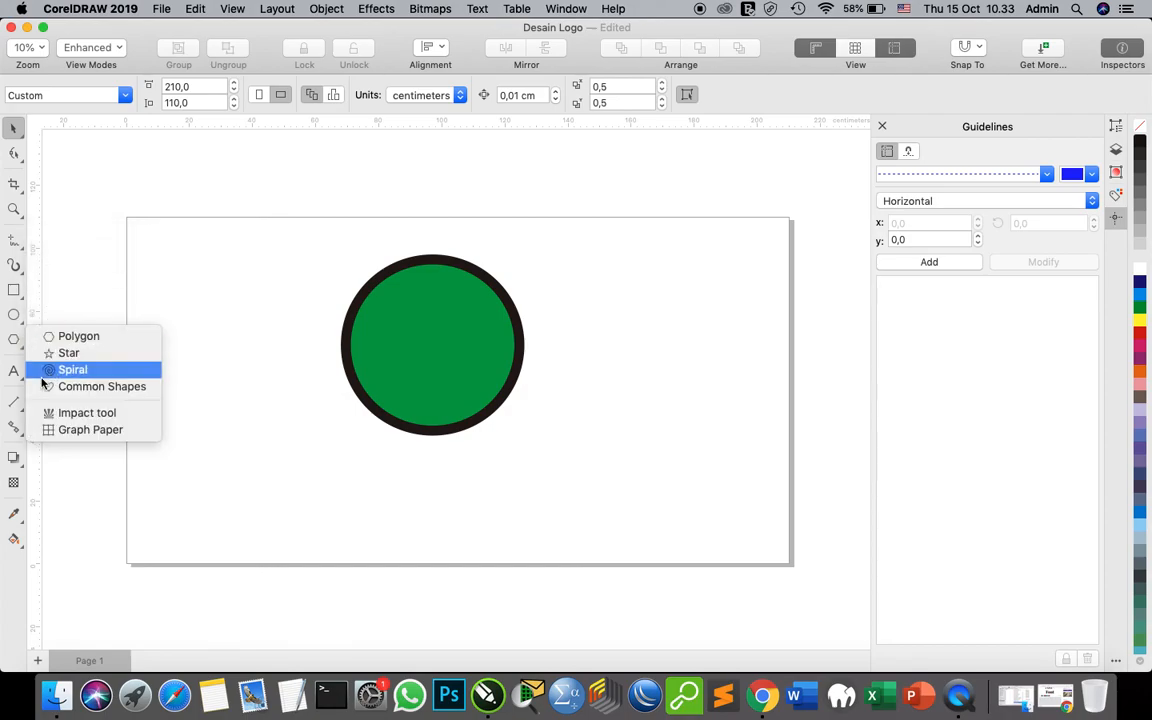
{"action": "left_click", "coordinate": [53, 212]}
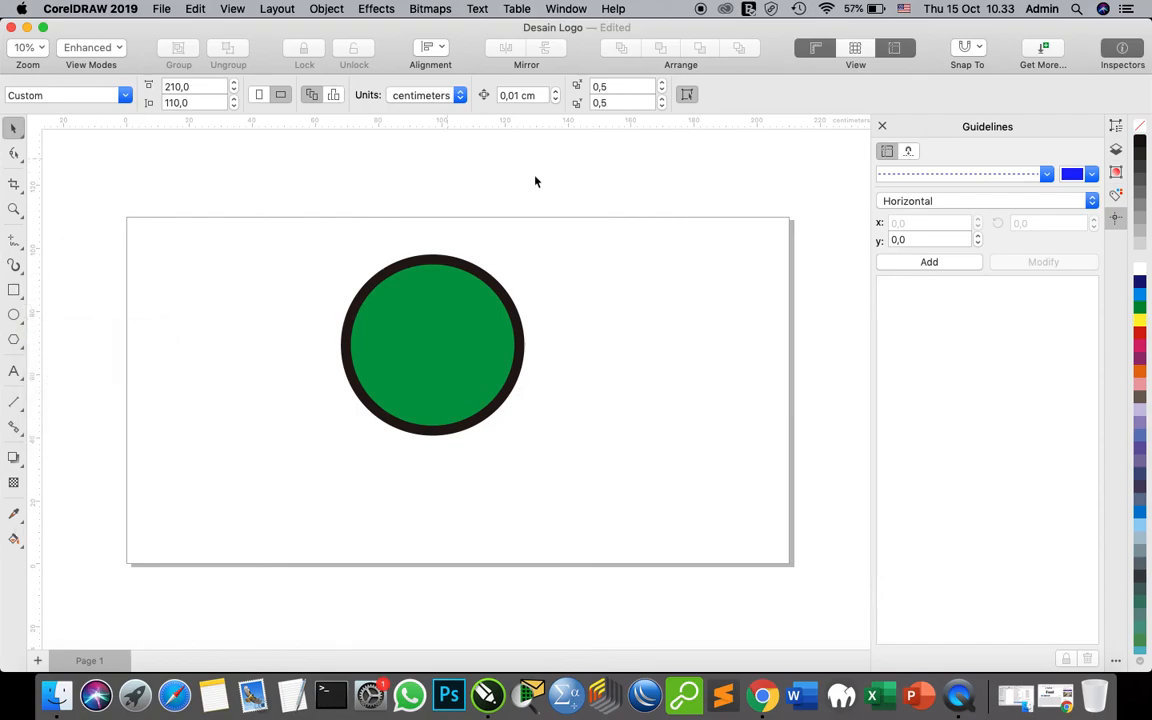